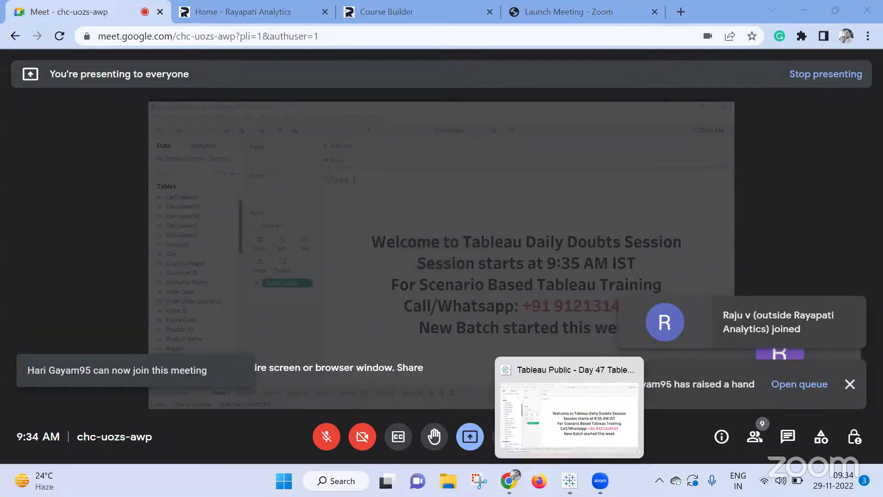
left_click(570, 481)
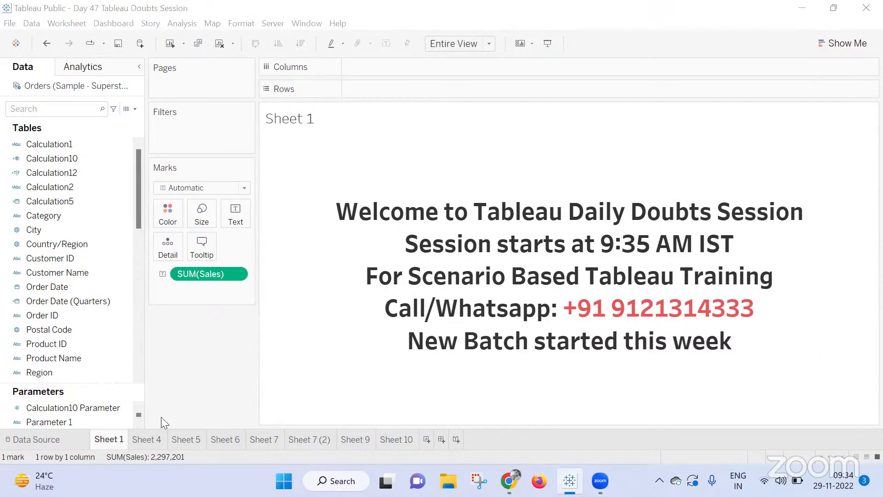
mouse_move(508, 480)
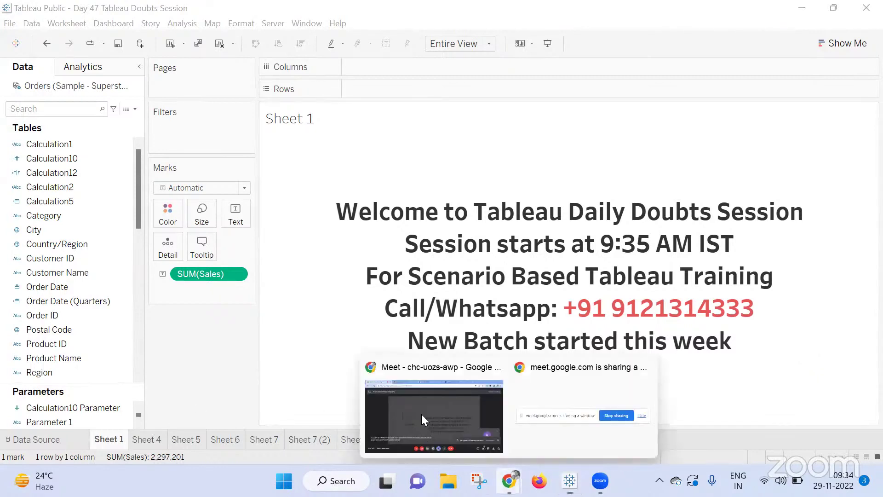
left_click(420, 412)
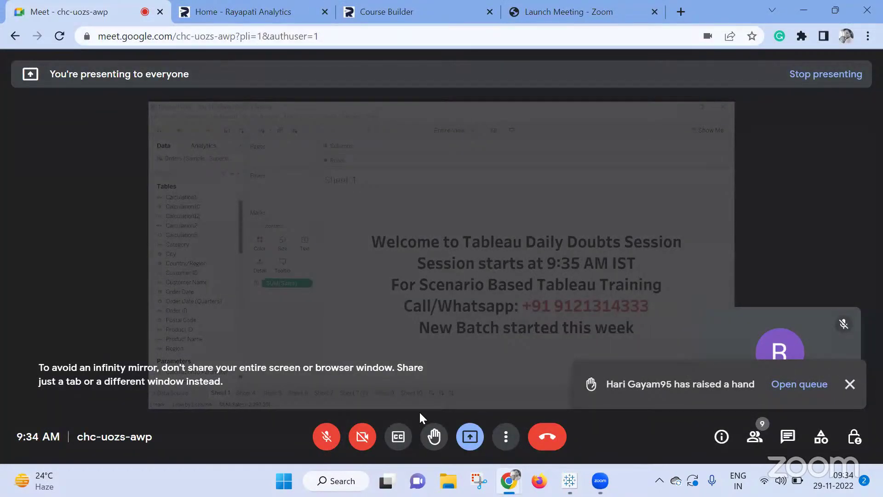
left_click(570, 481)
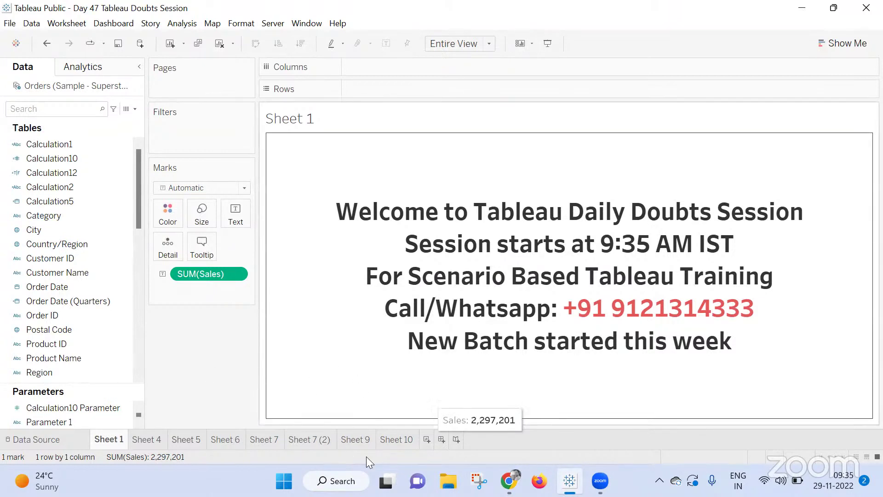
Switch to the Google Meet call, unmute the microphone and stop presenting the current window
mouse_move(509, 481)
left_click(390, 449)
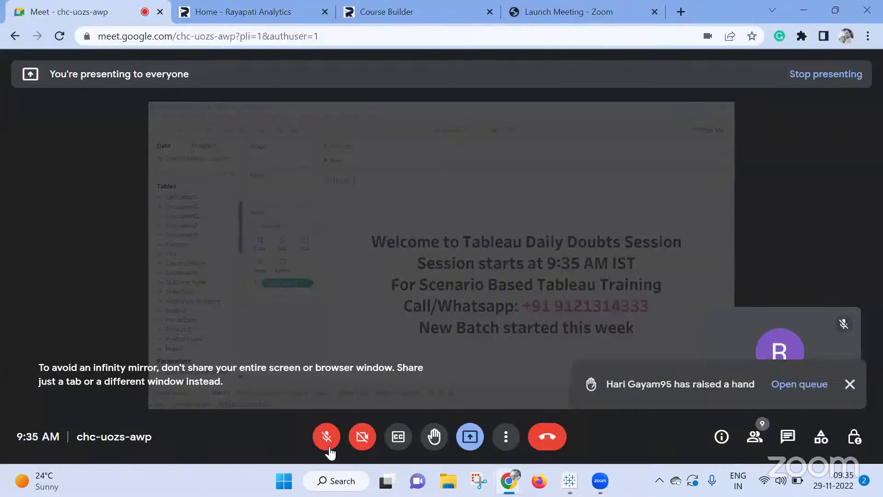
left_click(327, 438)
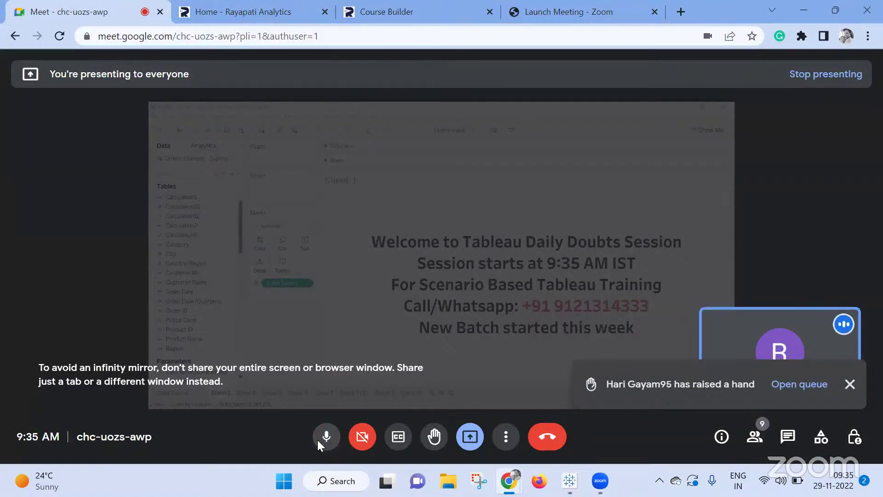
left_click(470, 437)
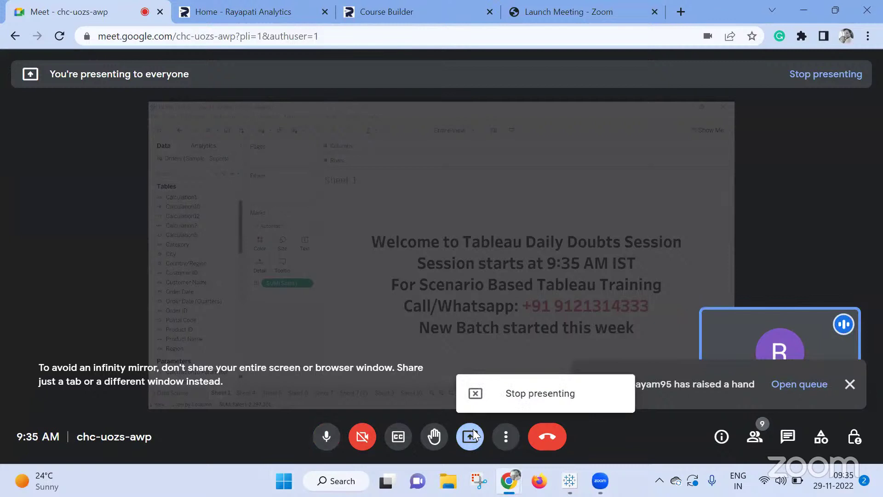
left_click(510, 390)
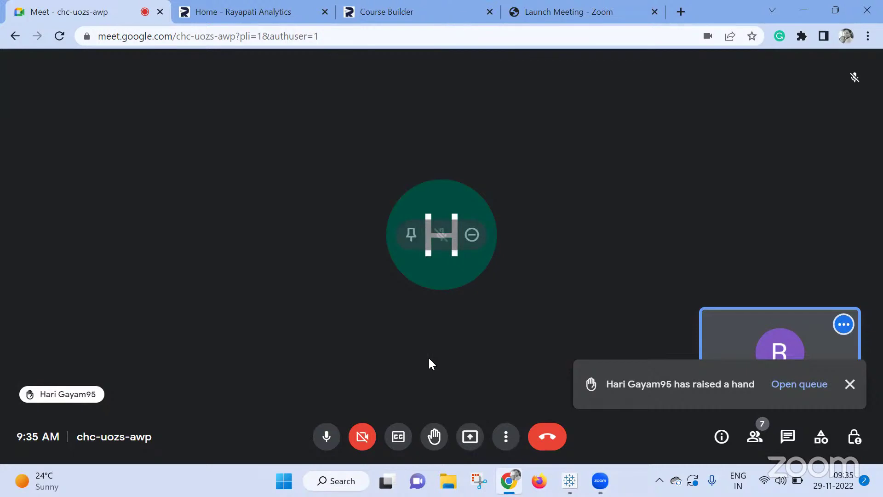
Present the entire screen in the meeting and switch to Tableau Public
left_click(470, 436)
left_click(532, 339)
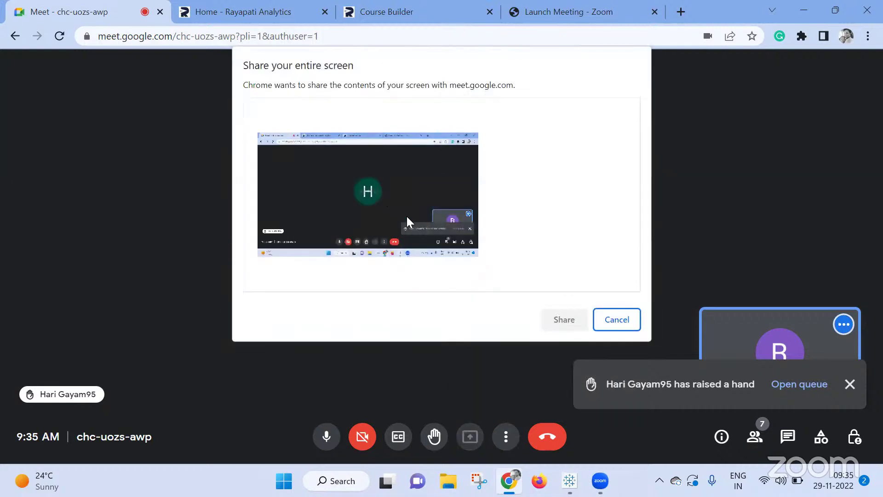
left_click(558, 319)
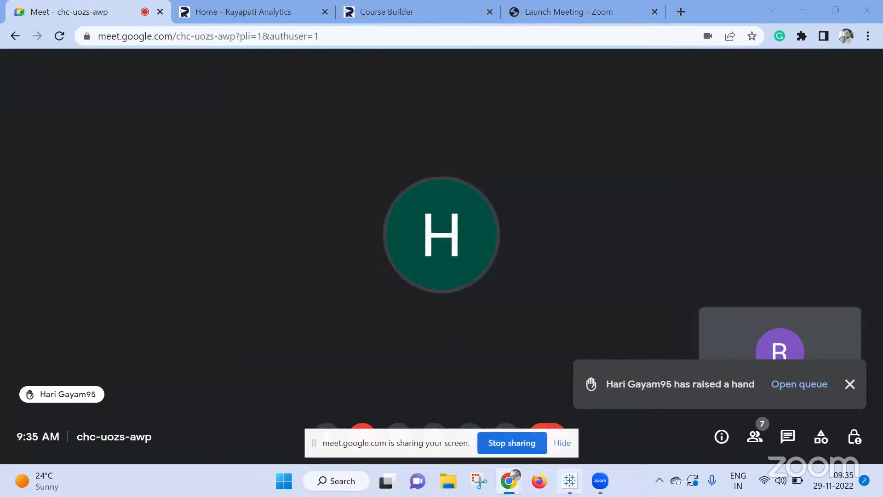
left_click(569, 481)
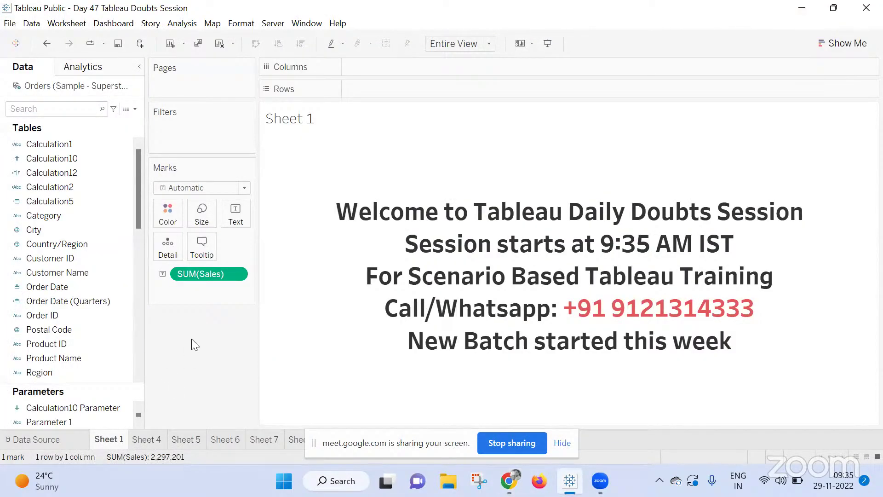
Hide the screen-sharing notice and delete Sheet 4 through Sheet 10 from the workbook
left_click(153, 441)
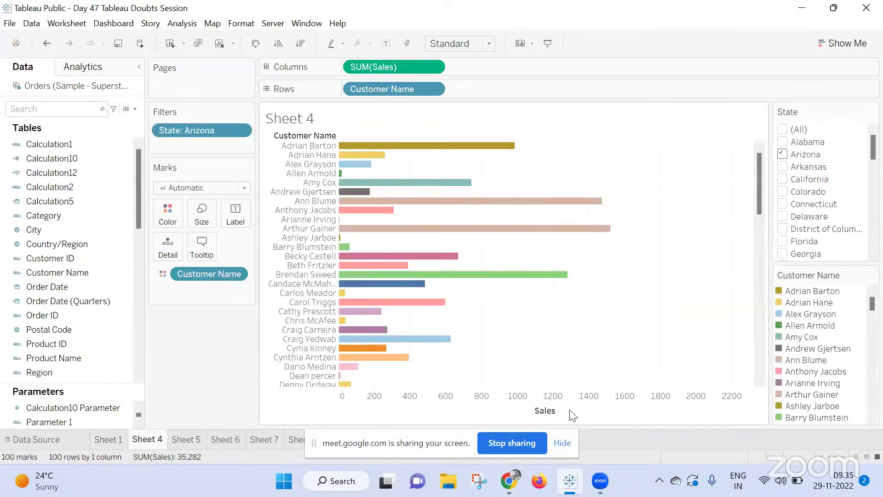
left_click(563, 443)
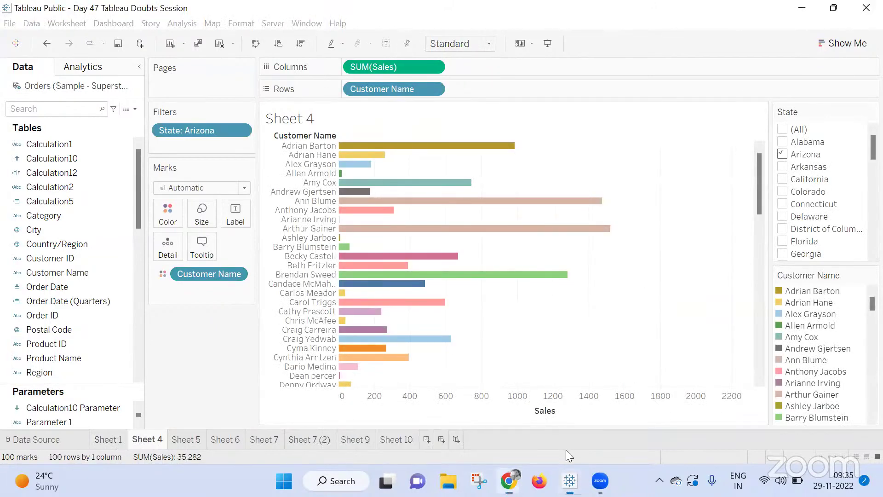
right_click(400, 440)
left_click(436, 315)
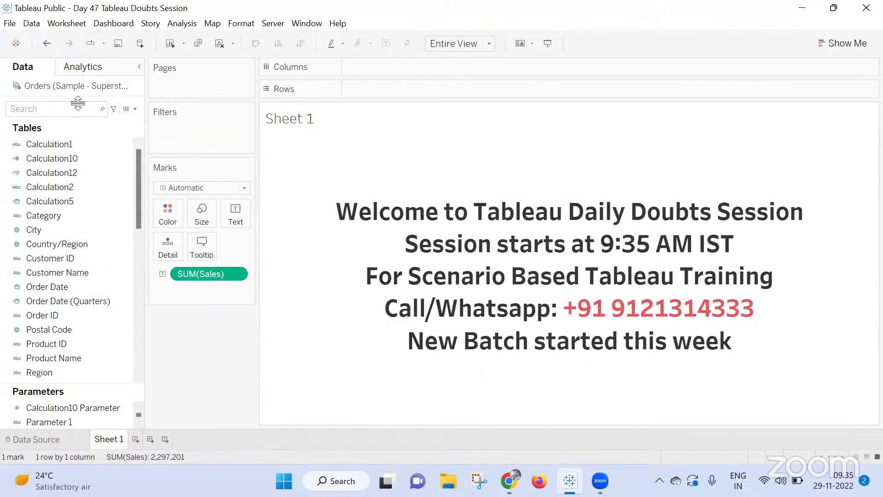
Filter the Orders data source's fields to calculations, delete all the matching fields and clear the filter
left_click(113, 109)
left_click(68, 142)
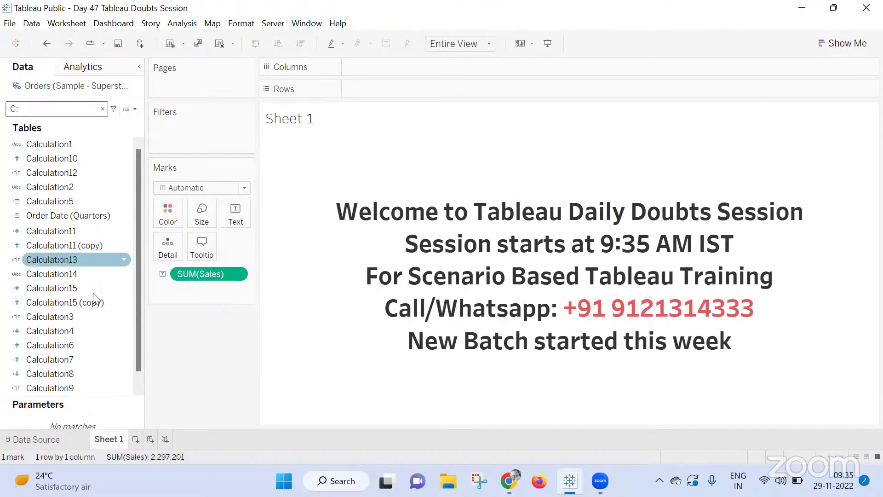
scroll(79, 369, "up", 1)
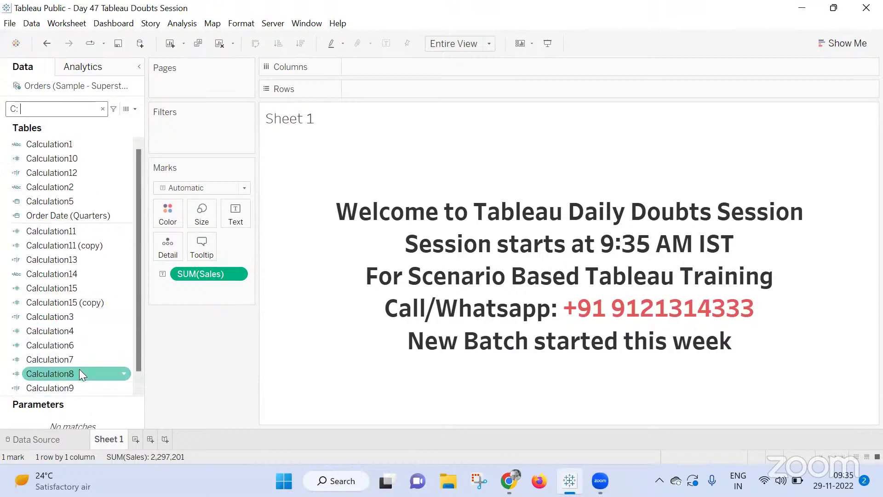
scroll(90, 315, "down", 1)
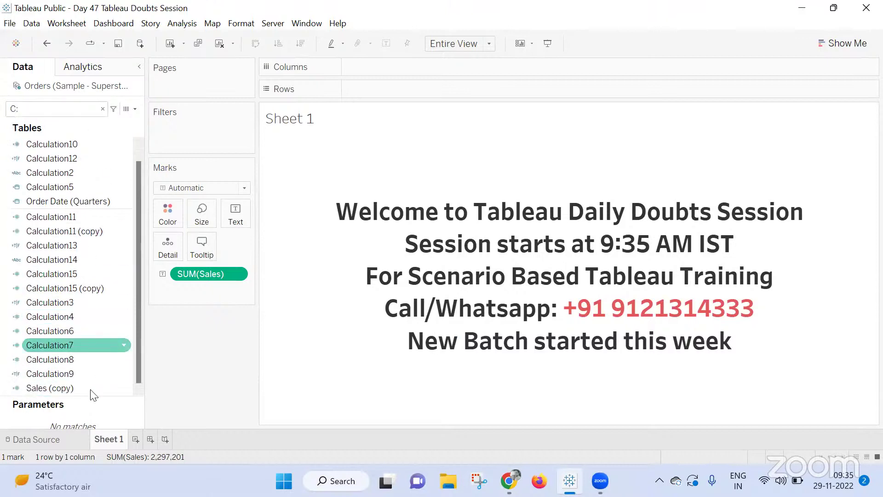
key("ctrl+a")
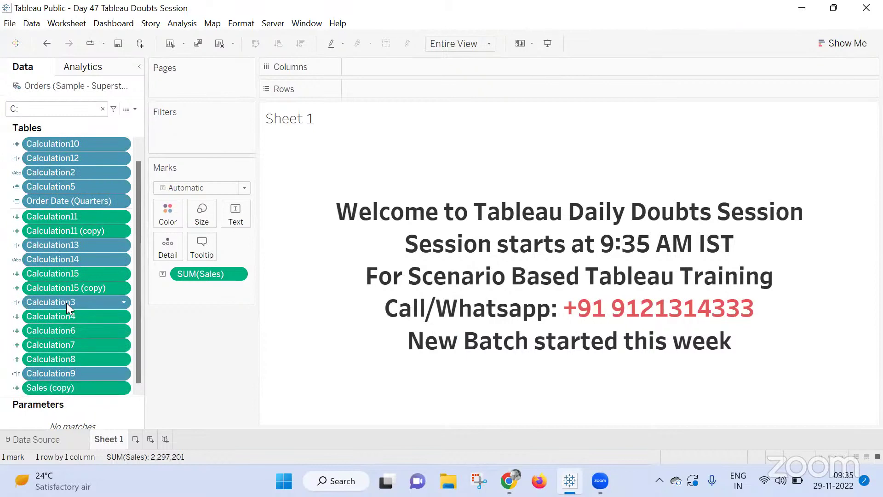
right_click(66, 303)
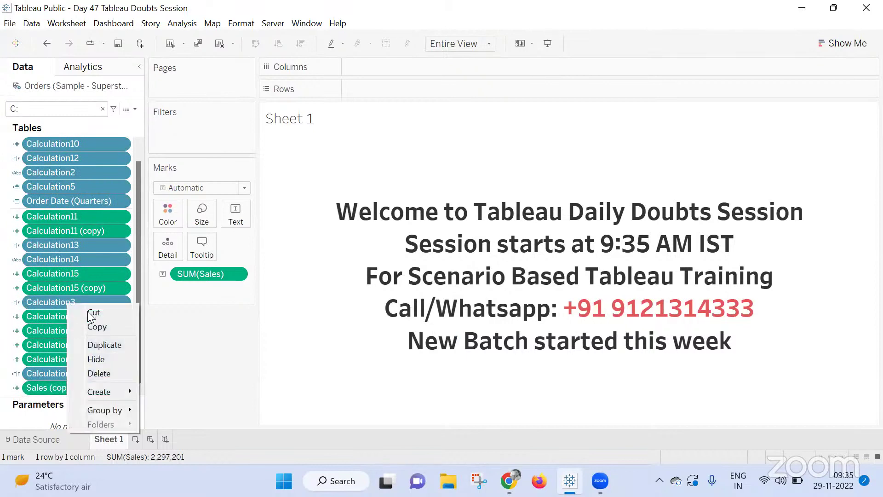
left_click(113, 375)
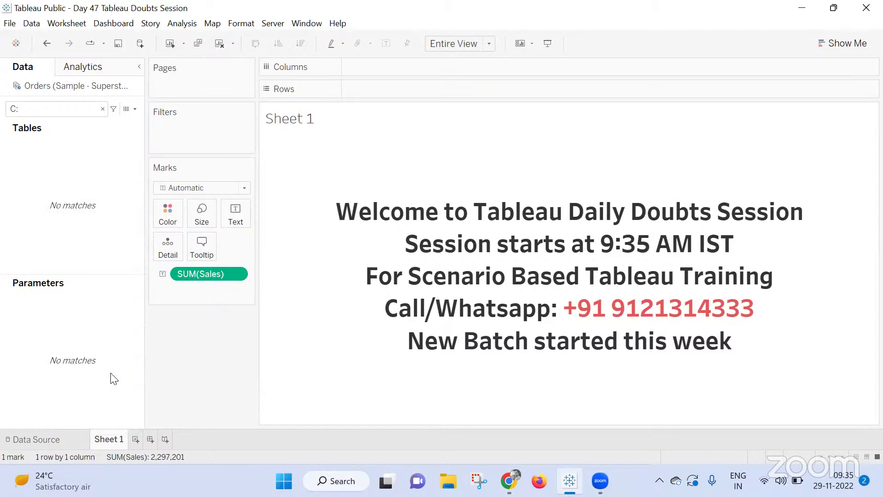
left_click(103, 109)
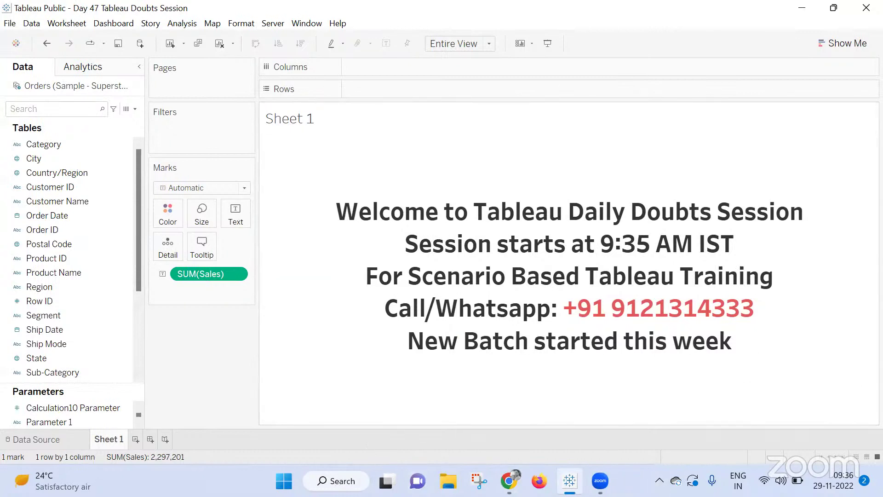
Launch Telegram and open the Data.xlsx file shared in the Tableau Rayapati group chat
left_click(336, 480)
type("tele")
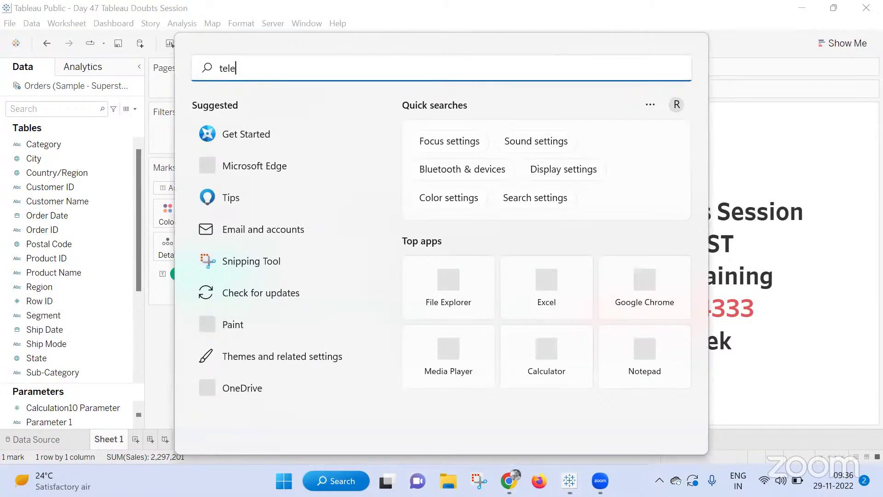
key("BackSpace")
key("BackSpace")
key("BackSpace")
key("BackSpace")
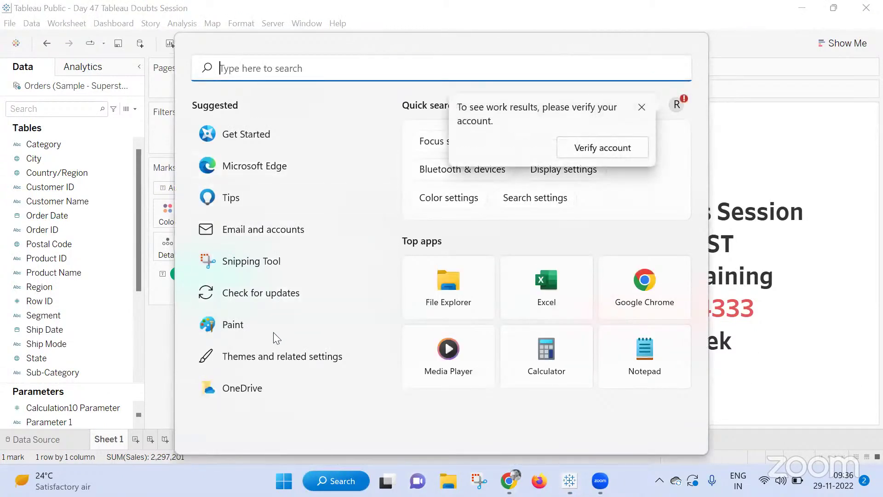
type("tele")
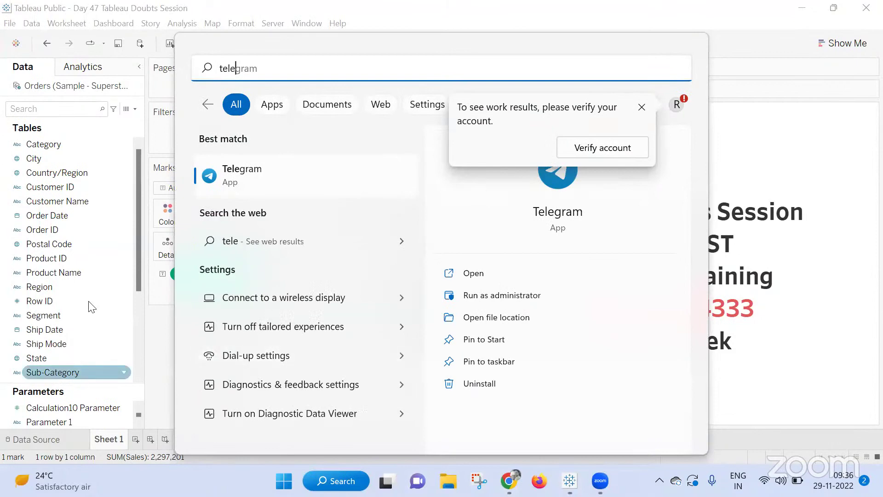
left_click(259, 176)
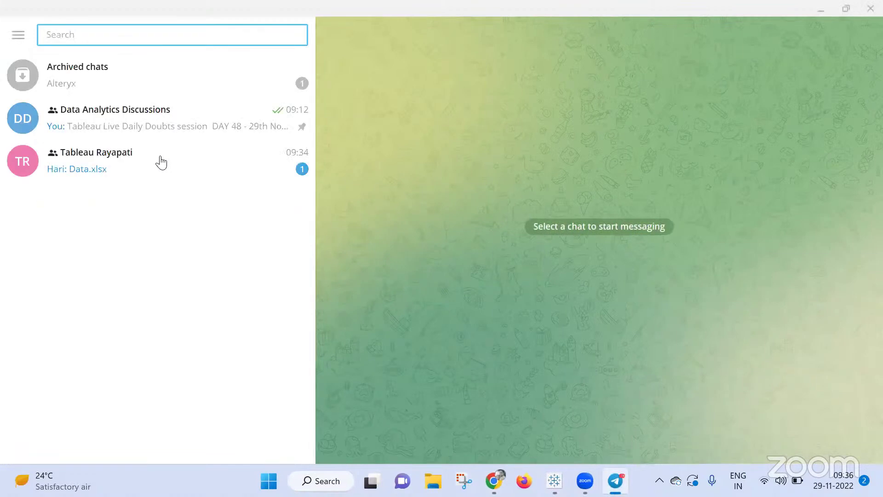
left_click(161, 162)
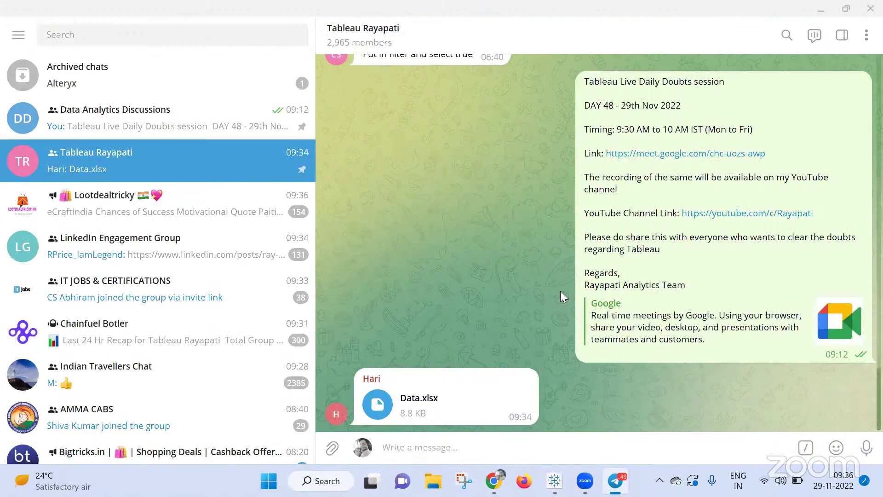
left_click(414, 405)
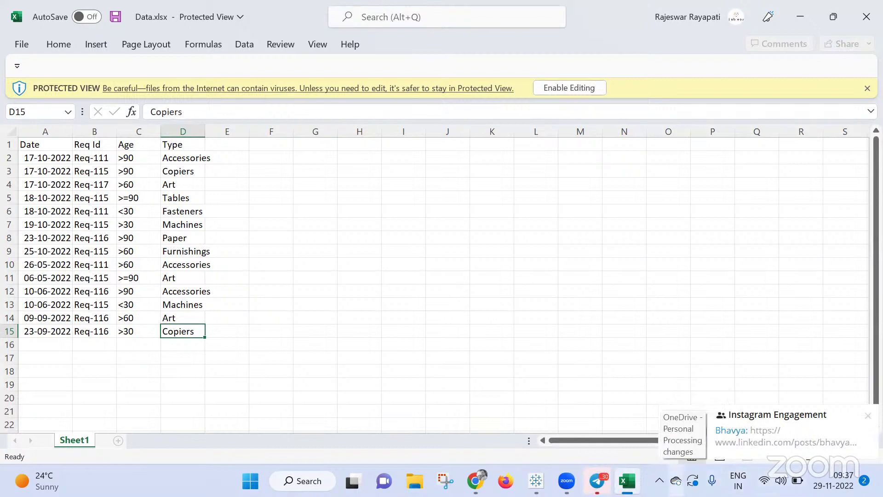
Quit Telegram running in the background and return to the Data.xlsx workbook
left_click(659, 481)
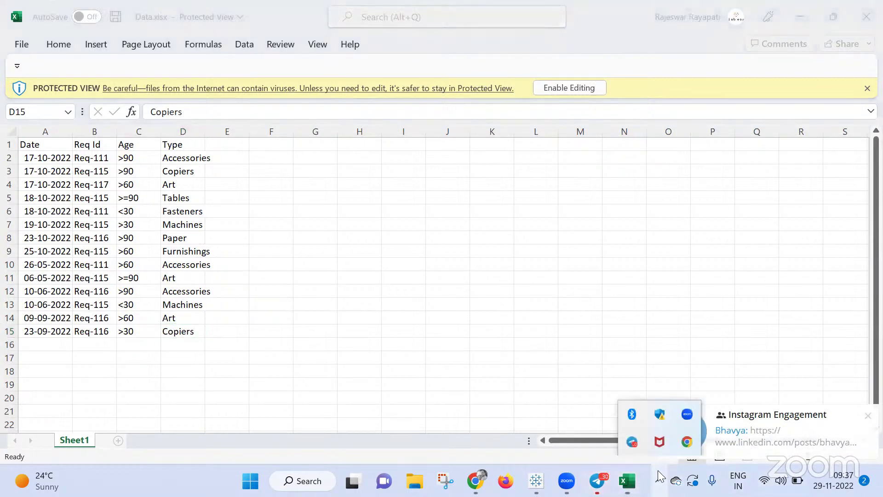
right_click(632, 442)
left_click(662, 422)
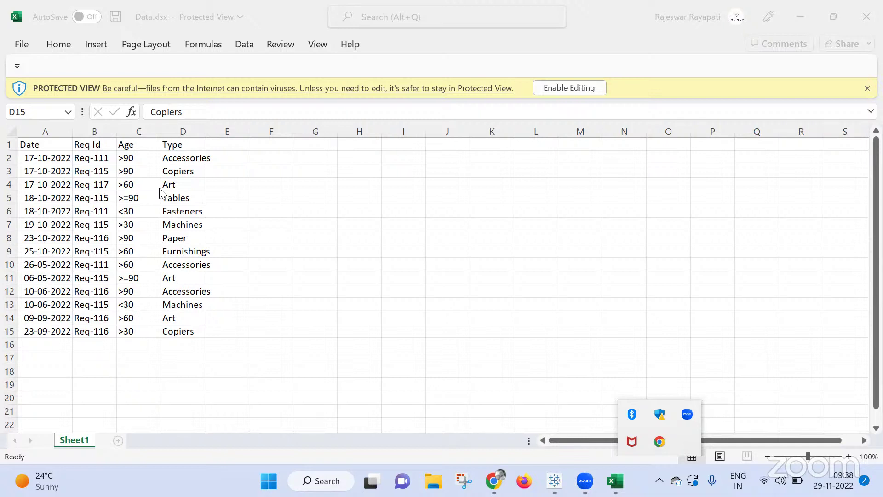
left_click(34, 143)
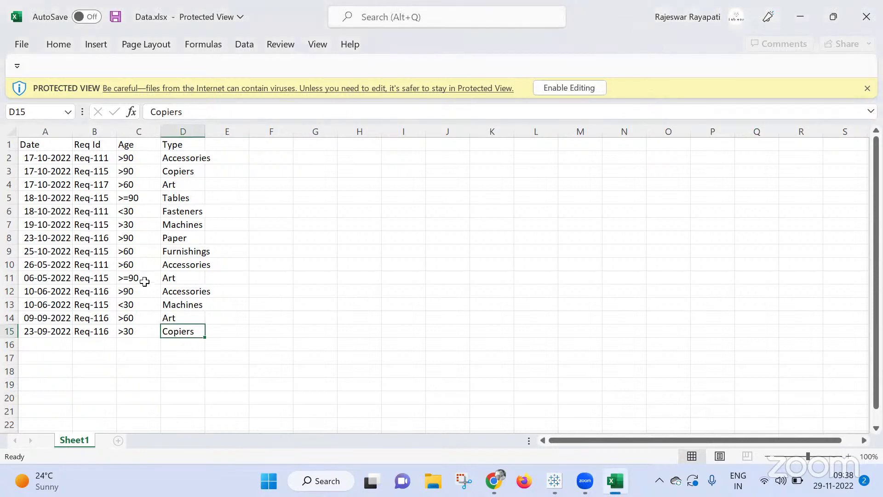
Enable editing of Data.xlsx and copy the whole table in A1:D15, including its headers
left_click(580, 87)
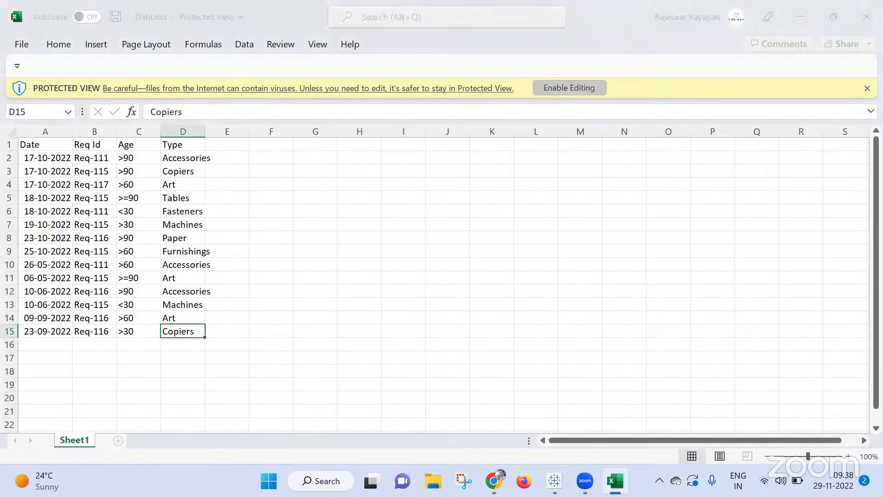
left_click_drag(30, 125, 180, 308)
key("ctrl+c")
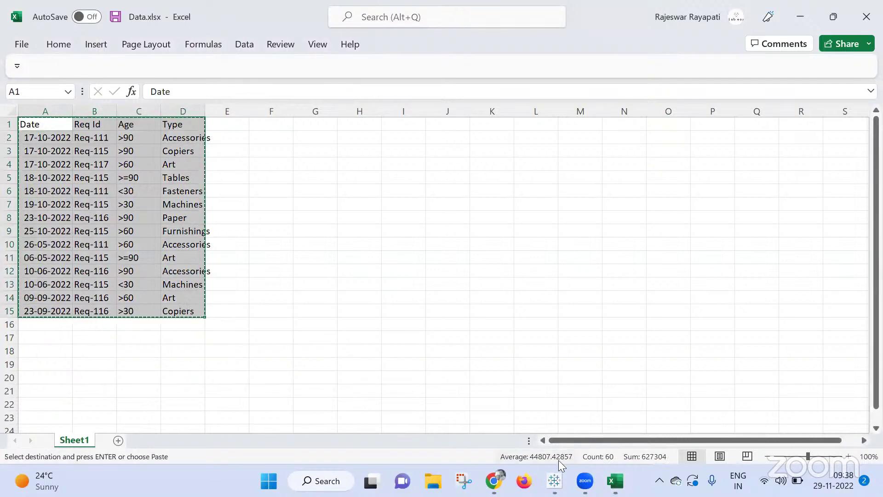
Switch to Tableau Public and paste the copied table as a new data source
left_click(555, 481)
left_click(32, 23)
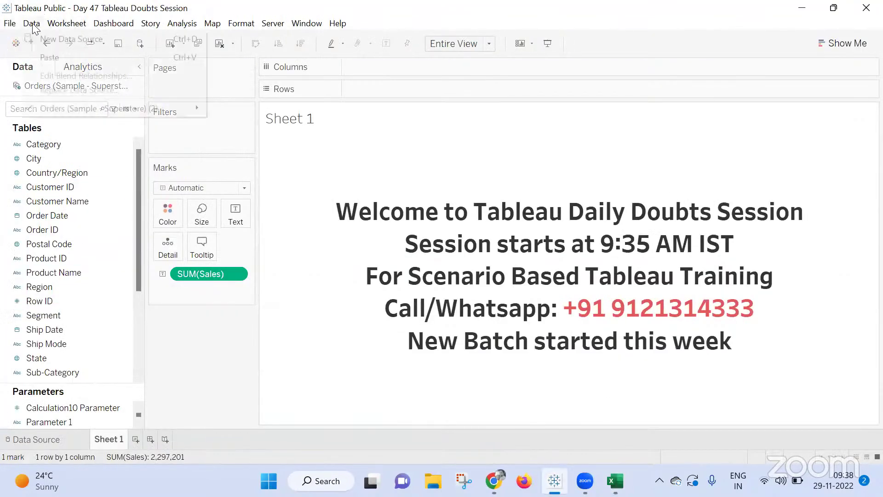
left_click(51, 55)
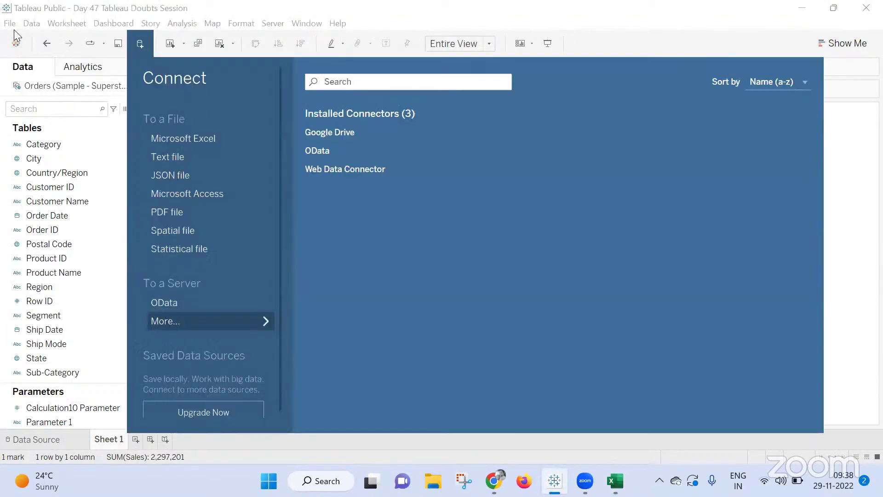
left_click(110, 53)
left_click(31, 23)
left_click(49, 54)
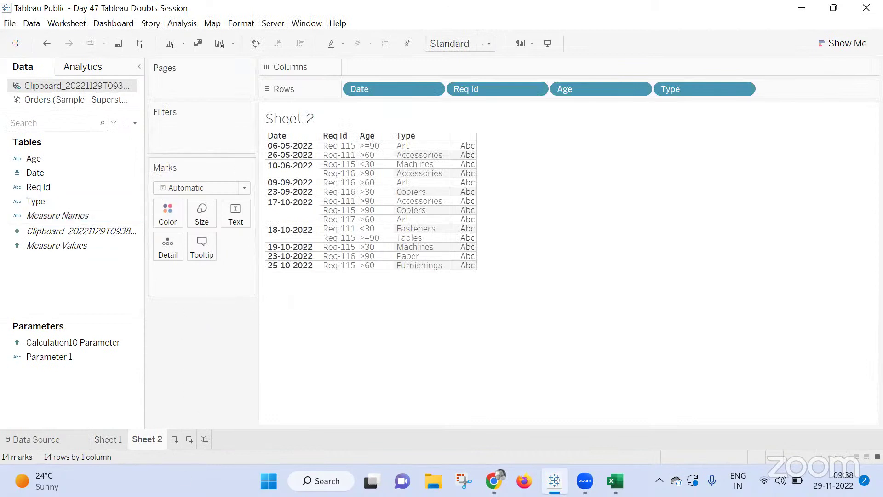
Add a new worksheet and place Date on Rows as a discrete exact date
left_click(174, 439)
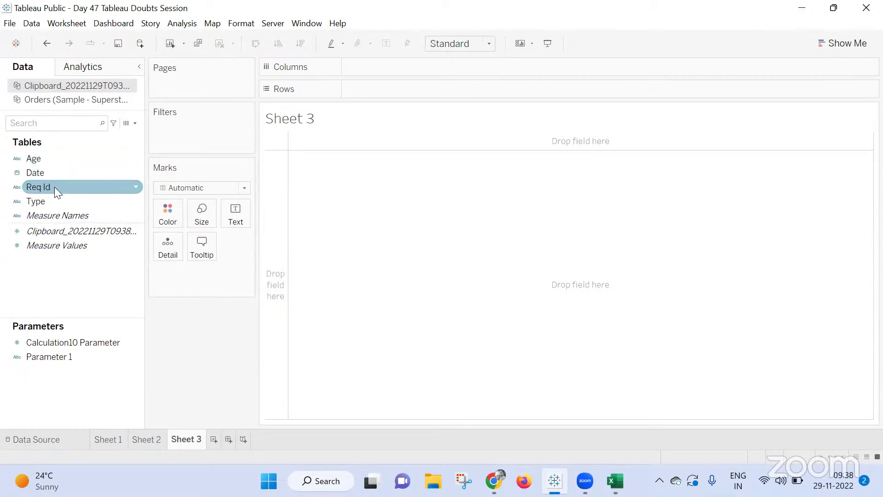
left_click_drag(62, 173, 377, 91)
right_click(377, 93)
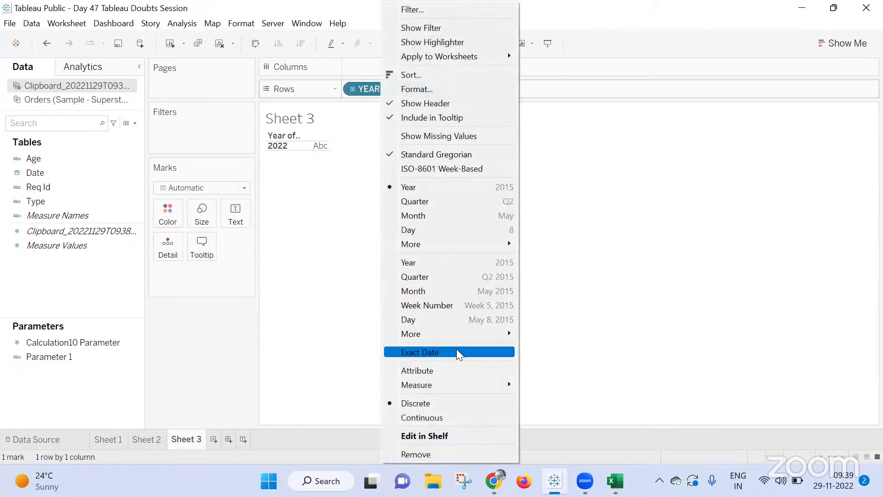
left_click(457, 353)
right_click(383, 89)
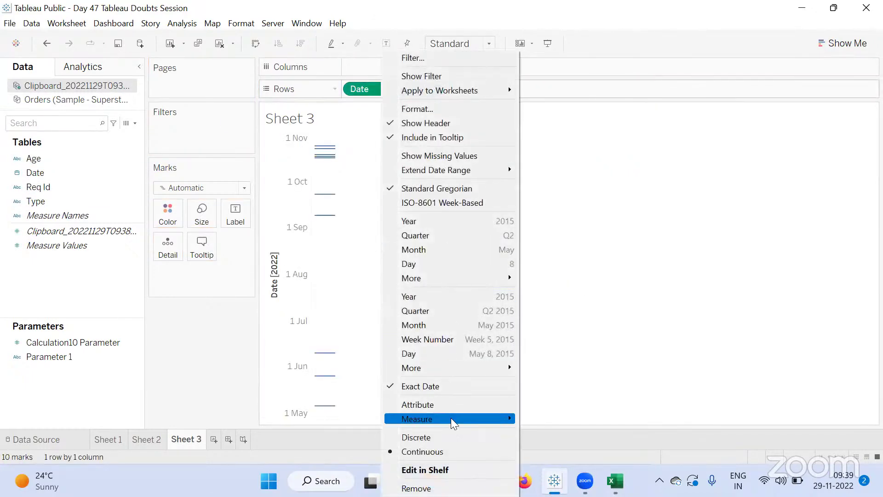
left_click(451, 438)
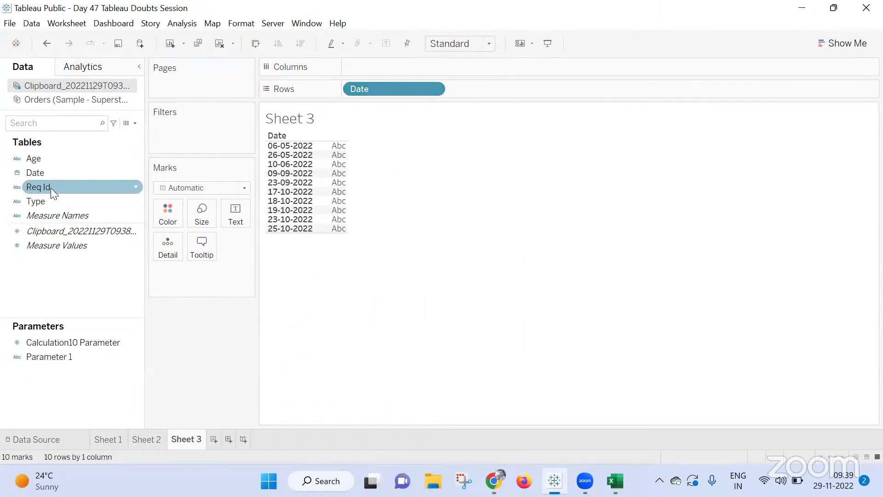
Add Age and Req Id to Rows after Date, aggregating Req Id as Count (Distinct)
left_click_drag(44, 156, 512, 99)
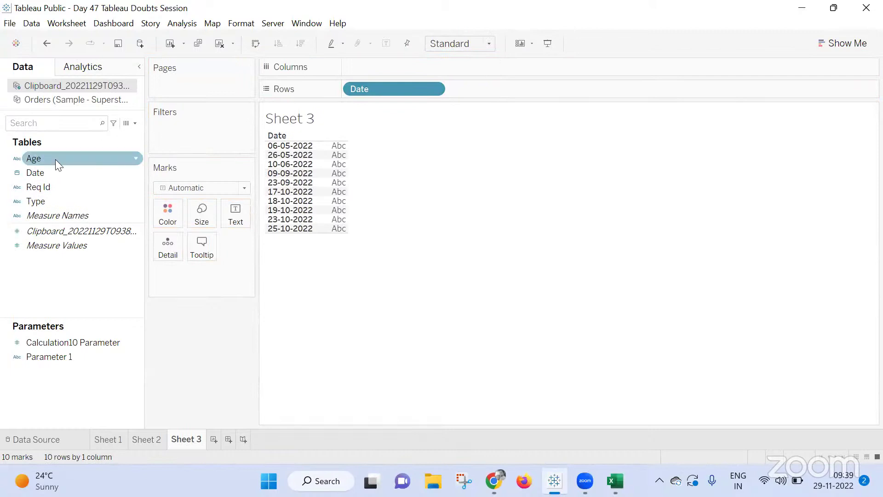
left_click_drag(55, 159, 508, 89)
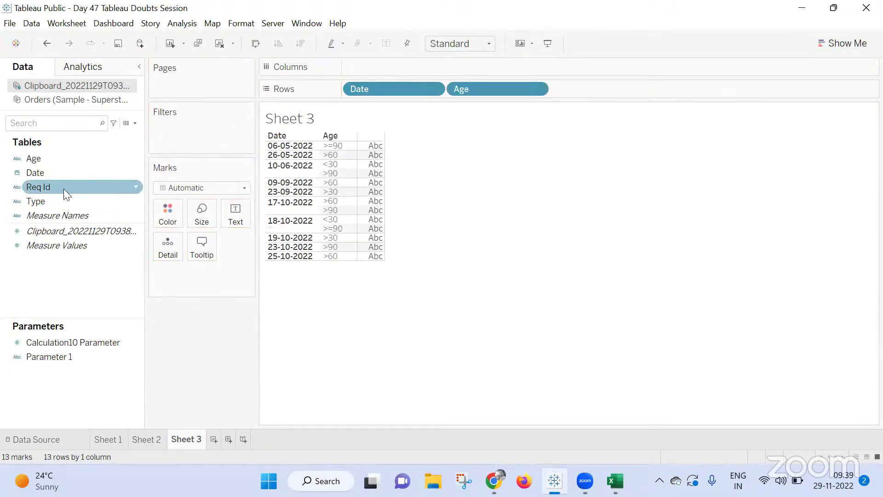
left_click_drag(63, 189, 664, 95)
left_click(642, 88)
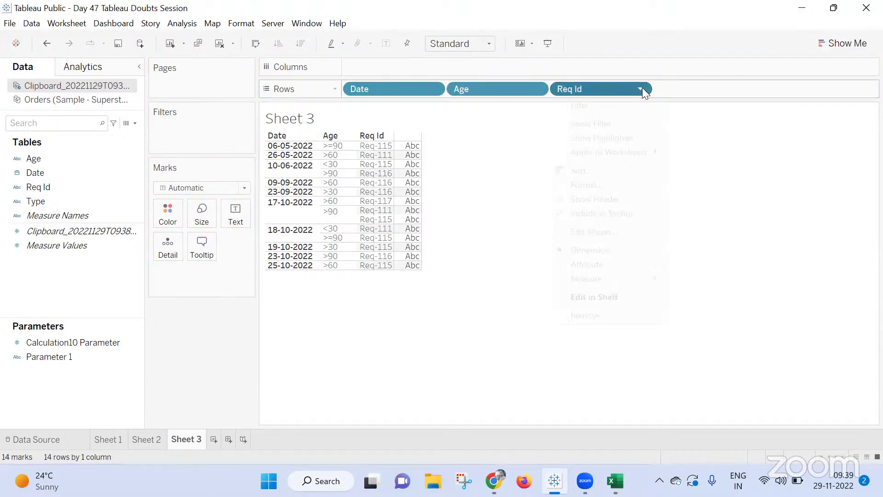
mouse_move(593, 278)
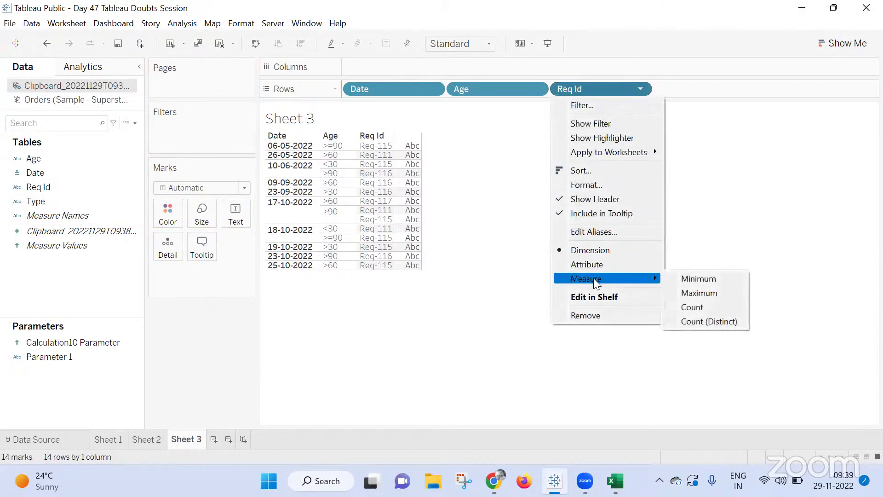
left_click(701, 322)
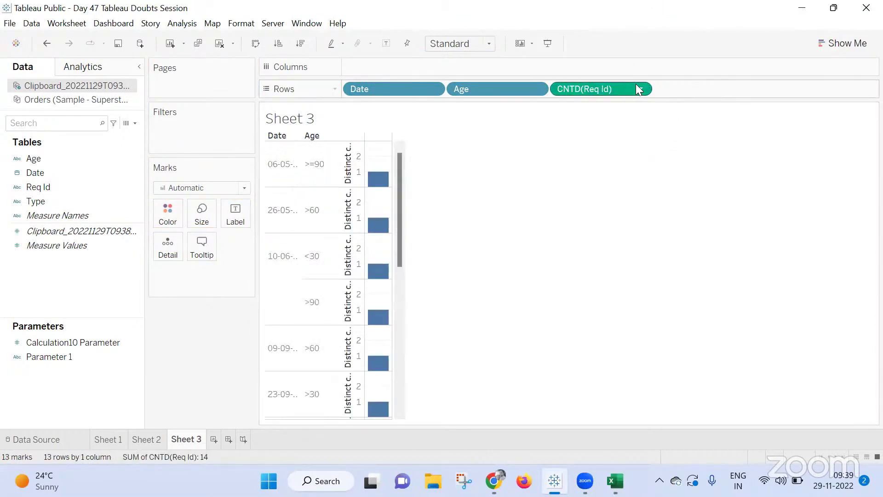
Change the Req Id aggregation to Count and move it from Rows to Columns, trying it as text on the way
left_click(646, 88)
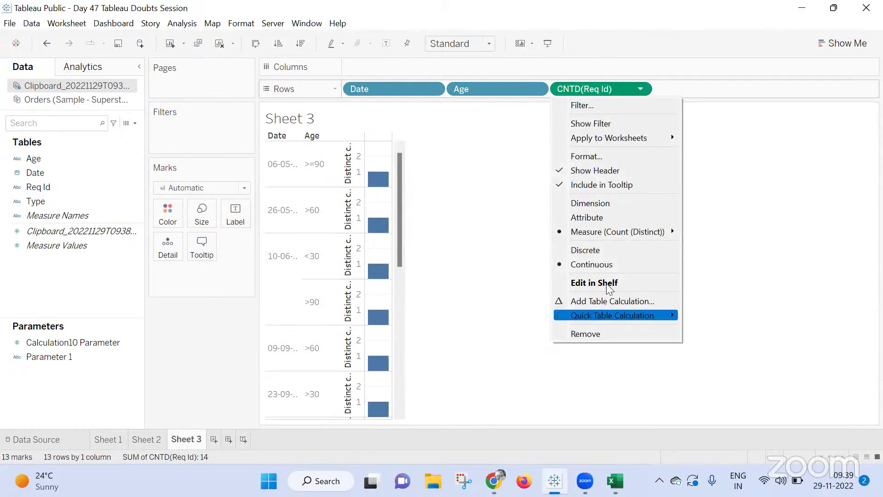
mouse_move(641, 232)
left_click(702, 259)
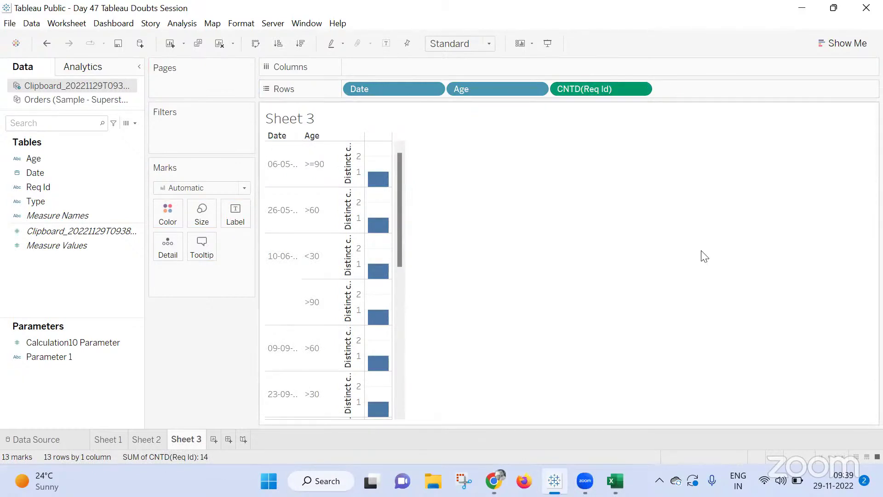
left_click_drag(598, 89, 240, 218)
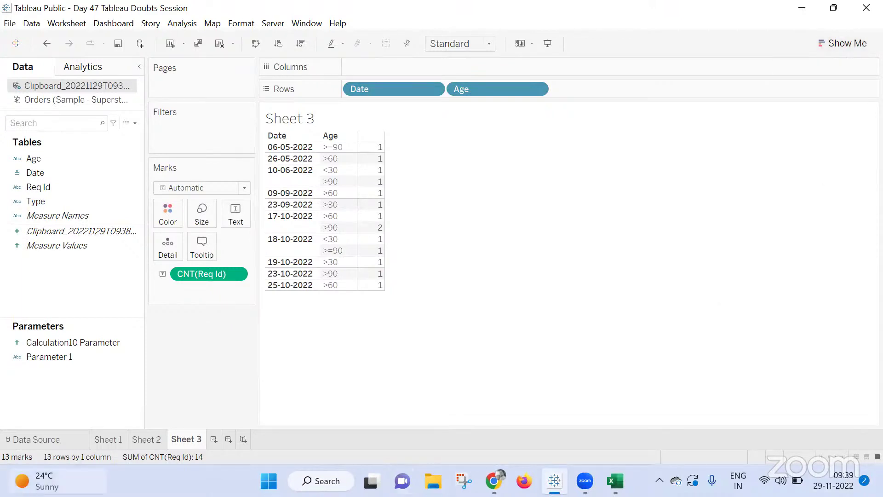
left_click_drag(186, 277, 375, 69)
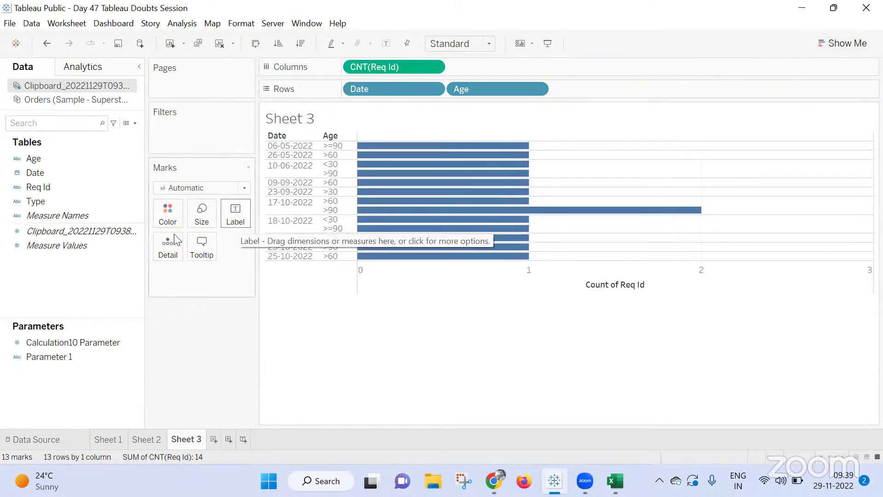
Create the group field Type (group) from Type, combining Accessories, Copiers and Machines into one group
left_click_drag(50, 202, 207, 304)
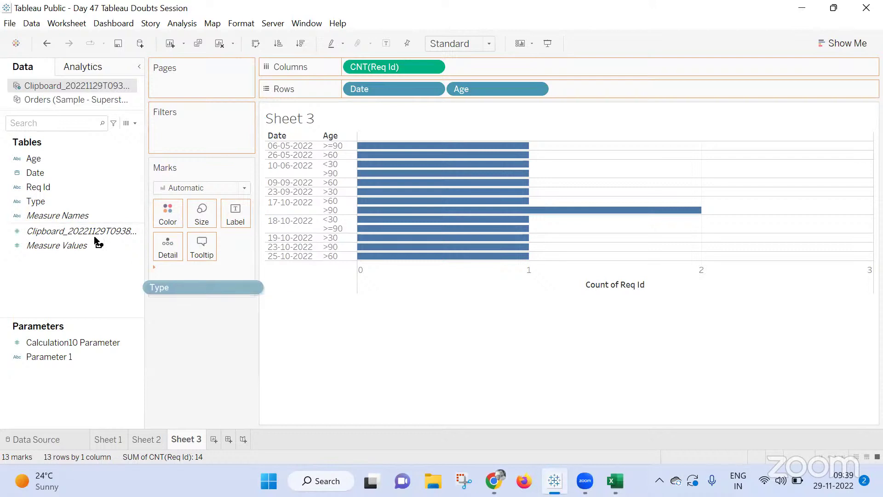
right_click(53, 203)
mouse_move(111, 304)
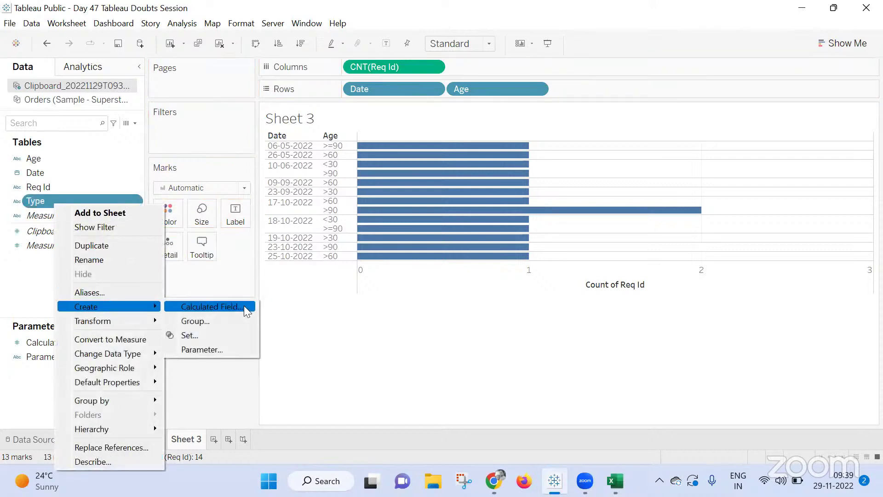
left_click(239, 321)
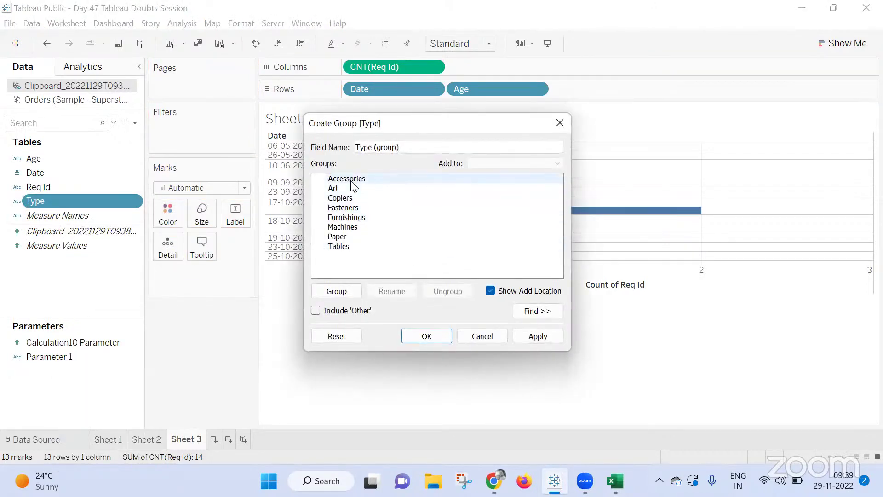
left_click(343, 199, "ctrl")
left_click(346, 208, "ctrl")
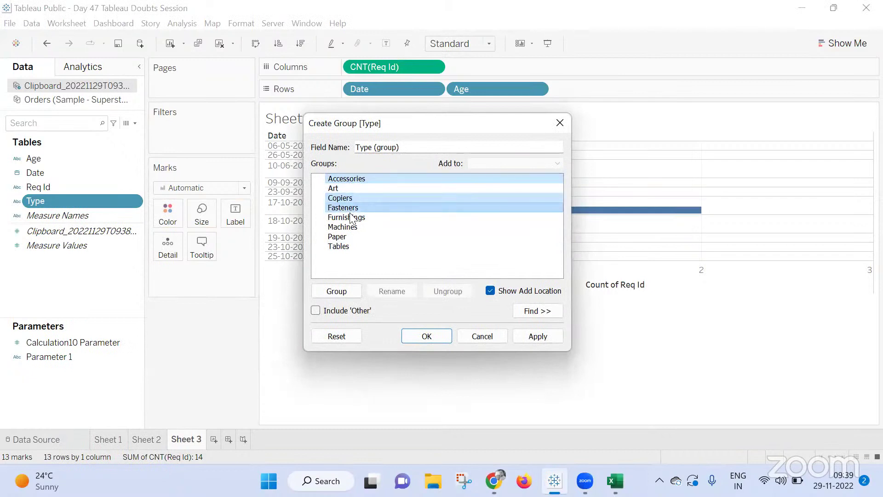
left_click(352, 208, "ctrl")
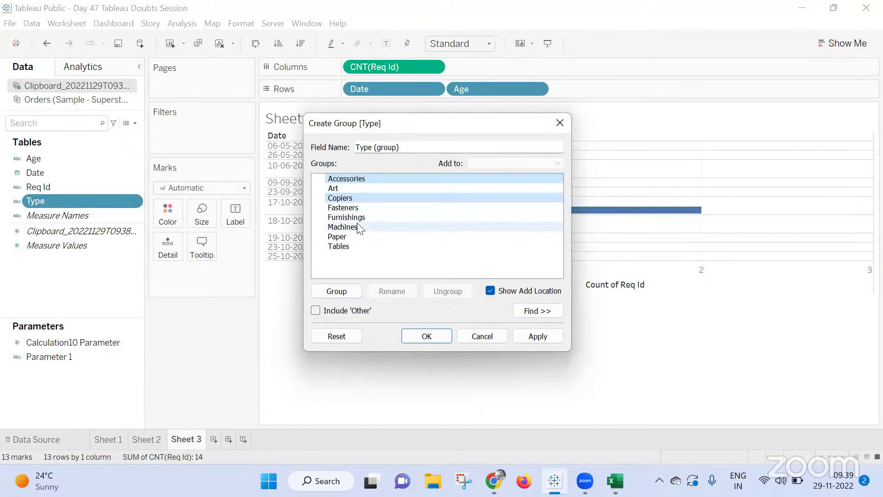
left_click(353, 226, "ctrl")
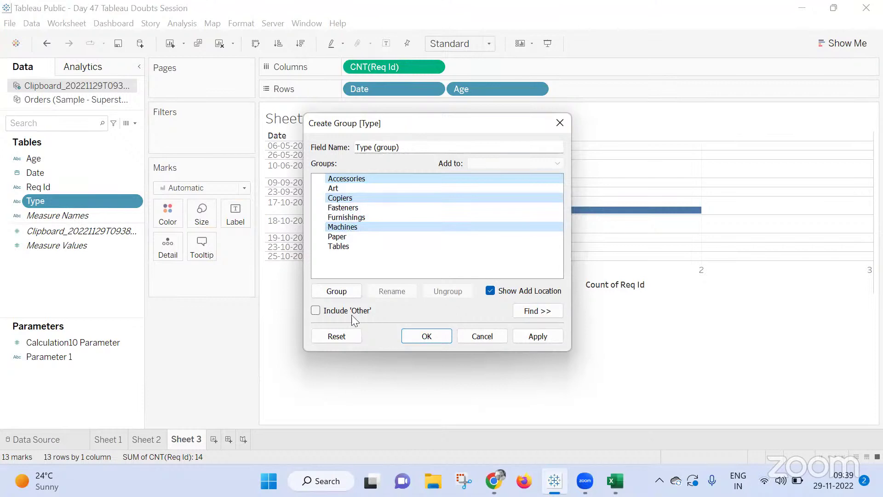
left_click(340, 294)
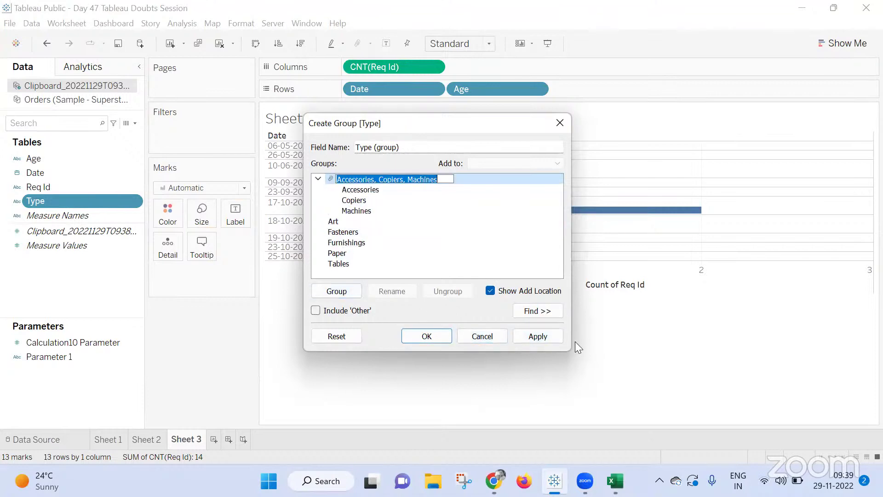
left_click(540, 339)
left_click(422, 339)
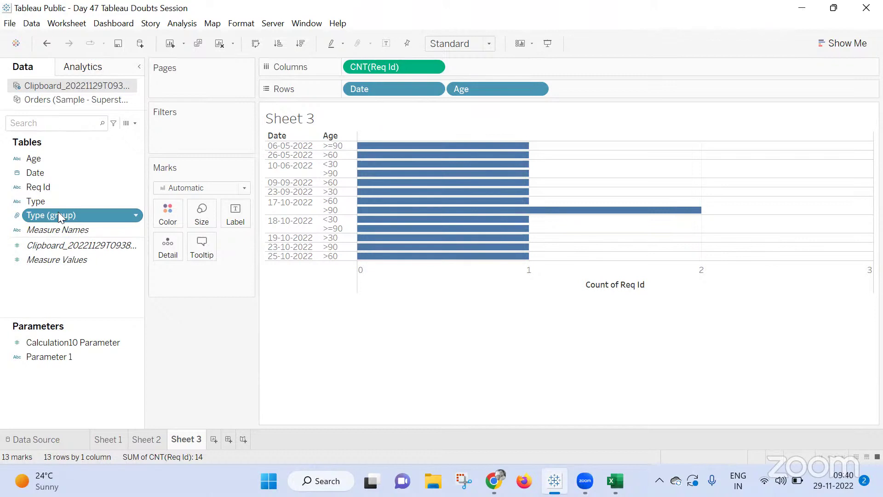
Add Type (group) after Age on Rows and turn the chart into a Gantt Bar view with rows and columns swapped
left_click_drag(58, 211, 677, 90)
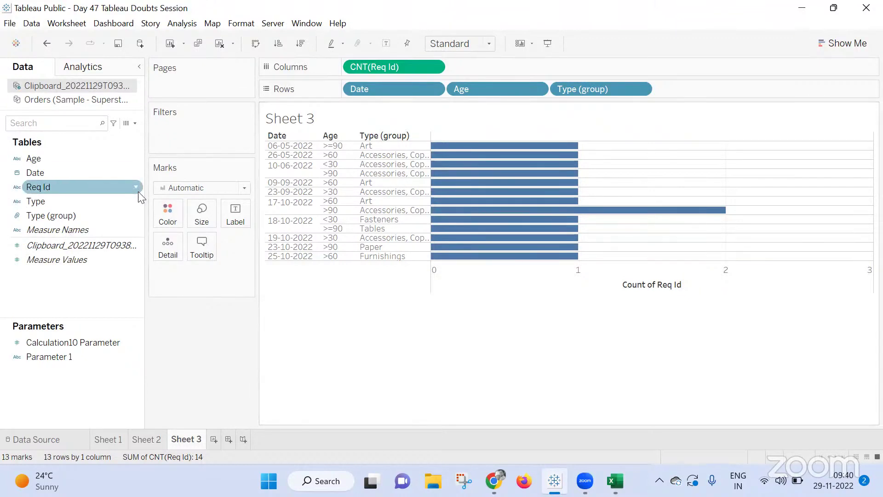
left_click(203, 188)
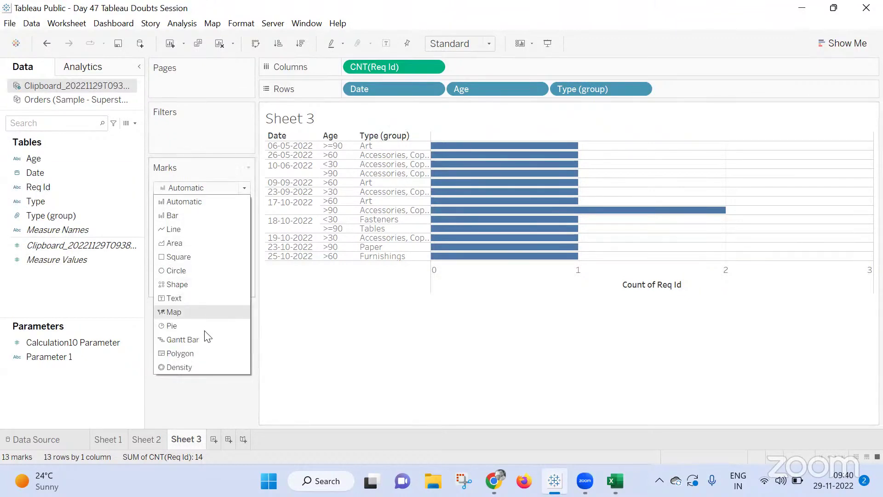
left_click(220, 342)
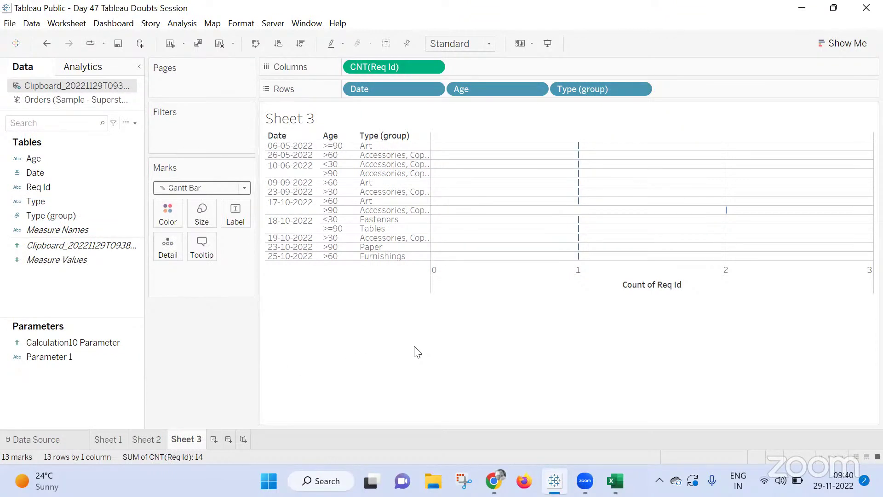
left_click(258, 48)
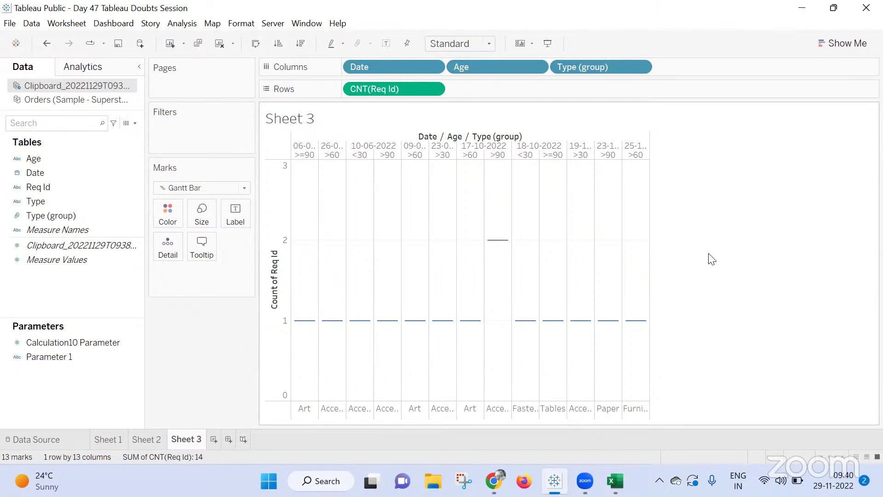
Switch to the Google Meet call in Chrome to check on the participants, and return to Tableau Public
mouse_move(495, 480)
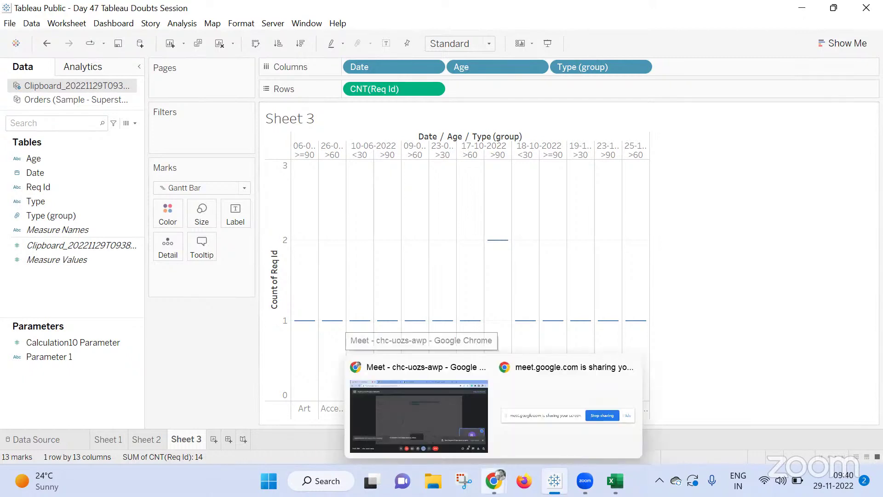
left_click(404, 433)
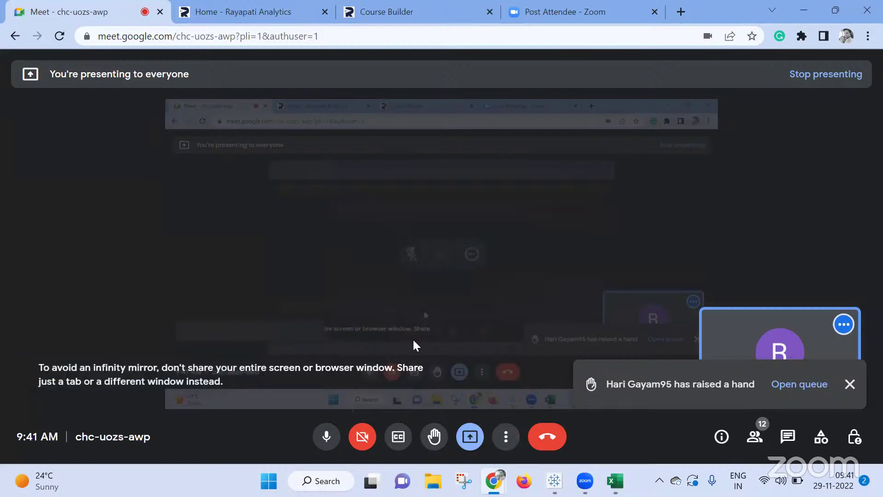
left_click(548, 453)
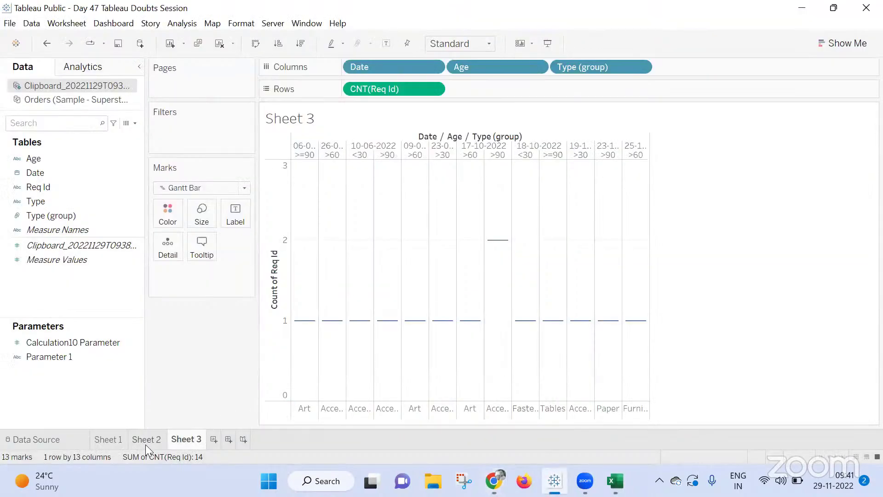
Close the pasted clipboard data source along with the sheets that use it, and add a new blank worksheet
left_click(105, 439)
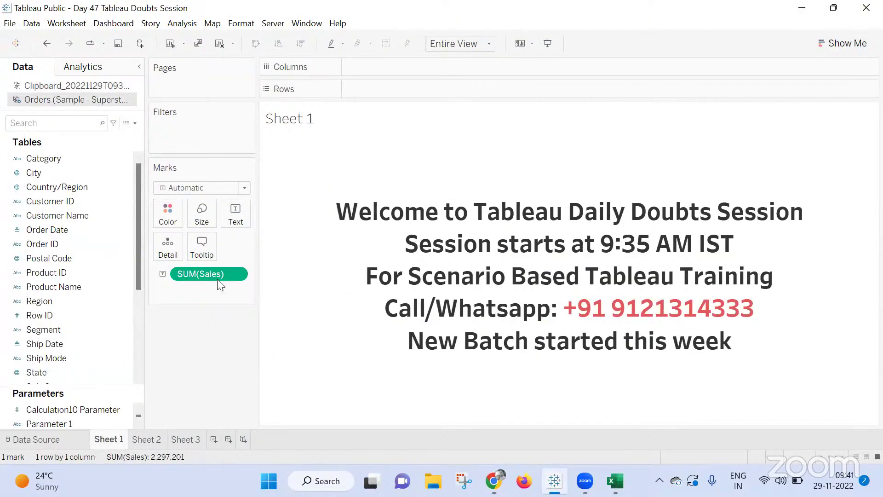
right_click(113, 87)
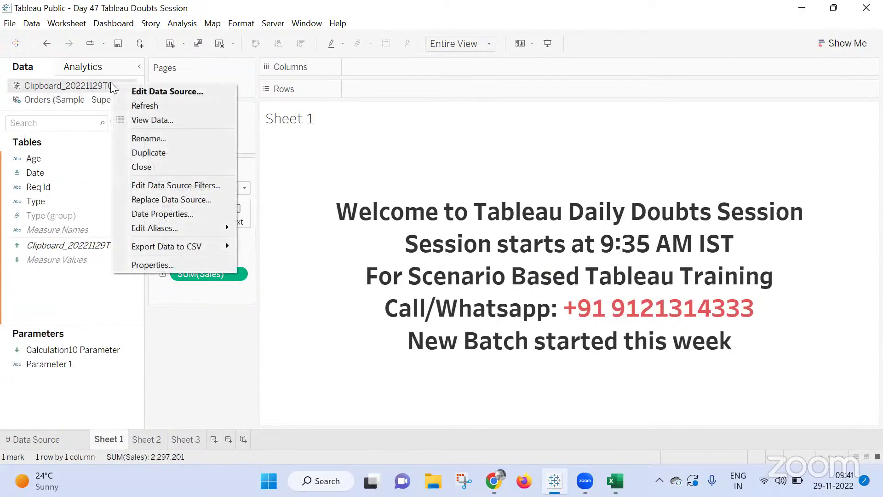
left_click(160, 167)
left_click(473, 301)
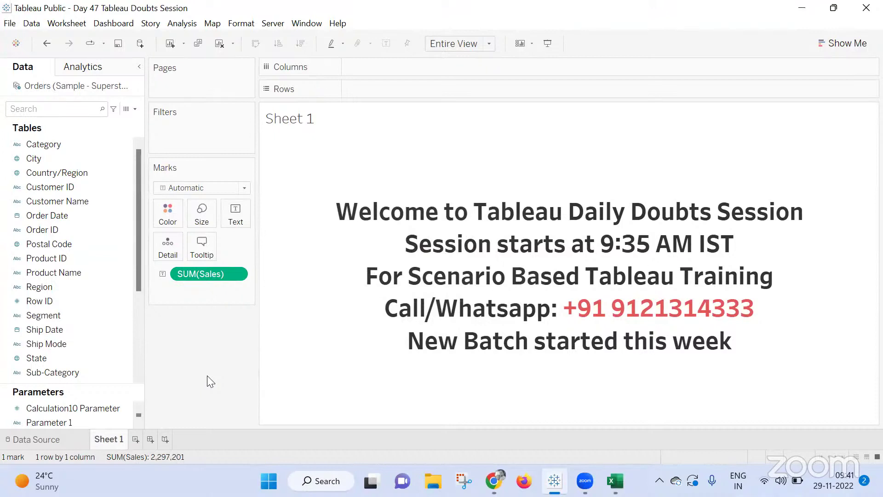
left_click(132, 441)
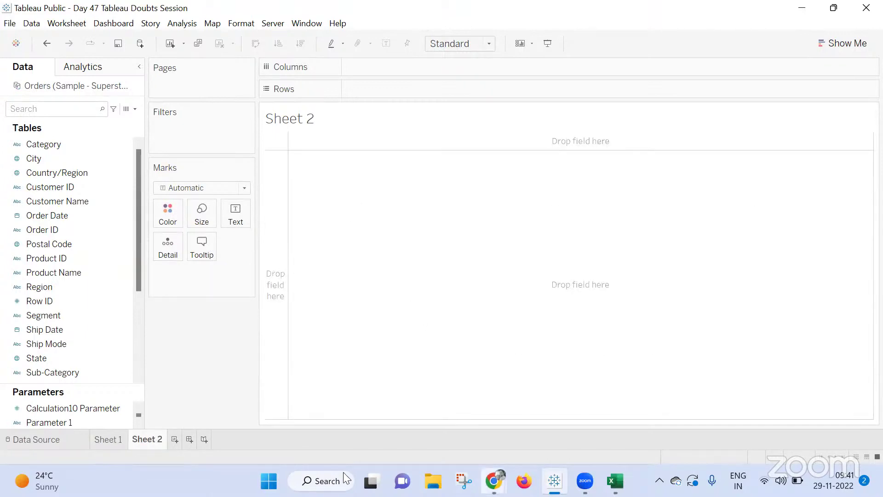
Check the Google Meet call in Chrome for raised hands and go back to the blank sheet in Tableau Public
mouse_move(494, 481)
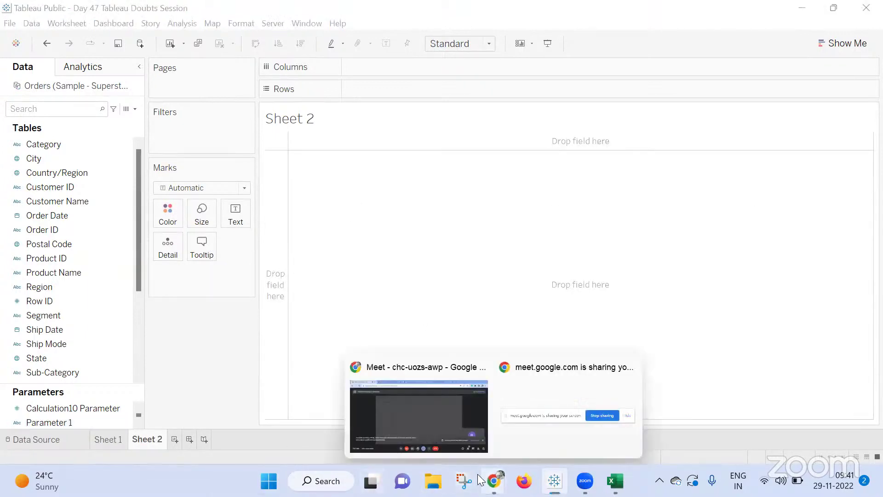
left_click(432, 405)
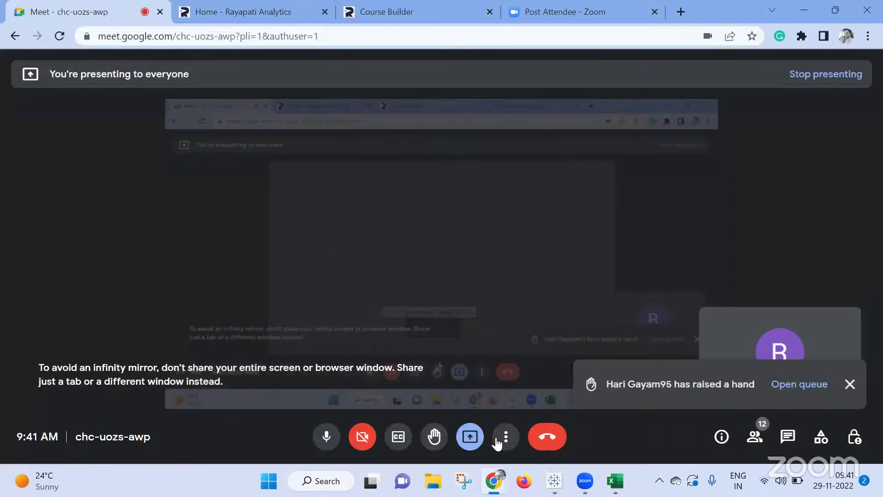
left_click(554, 481)
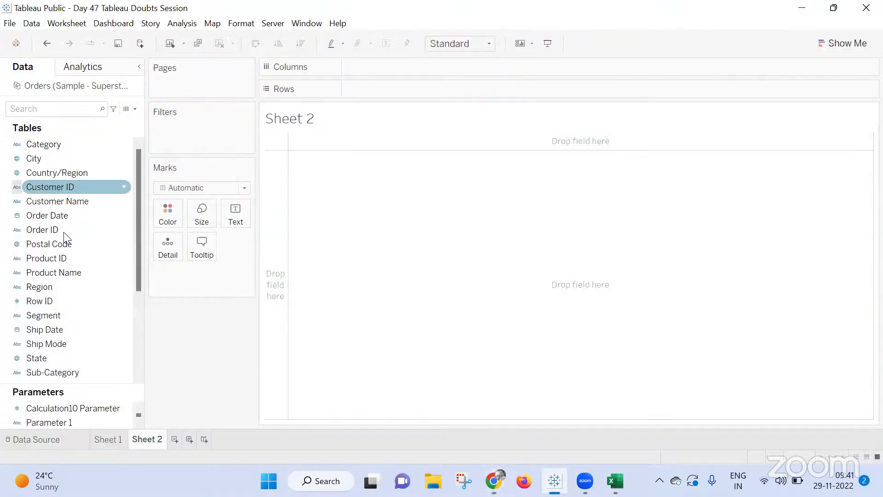
Add Order Date to Rows at the quarter-with-year level and make it discrete
left_click_drag(68, 215, 405, 90)
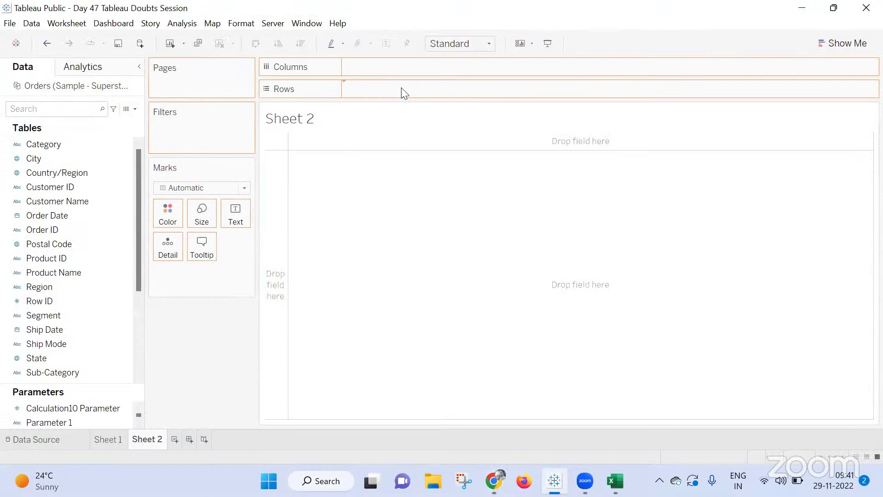
right_click(404, 89)
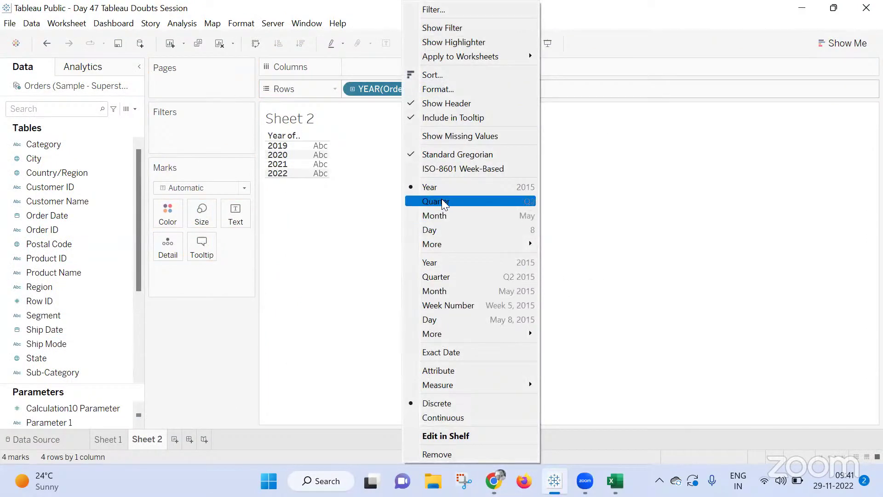
left_click(450, 277)
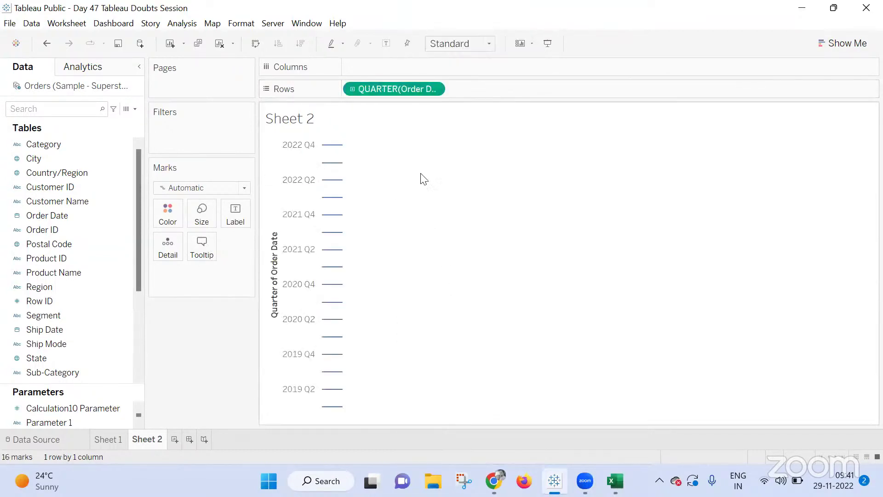
right_click(412, 92)
left_click(508, 385)
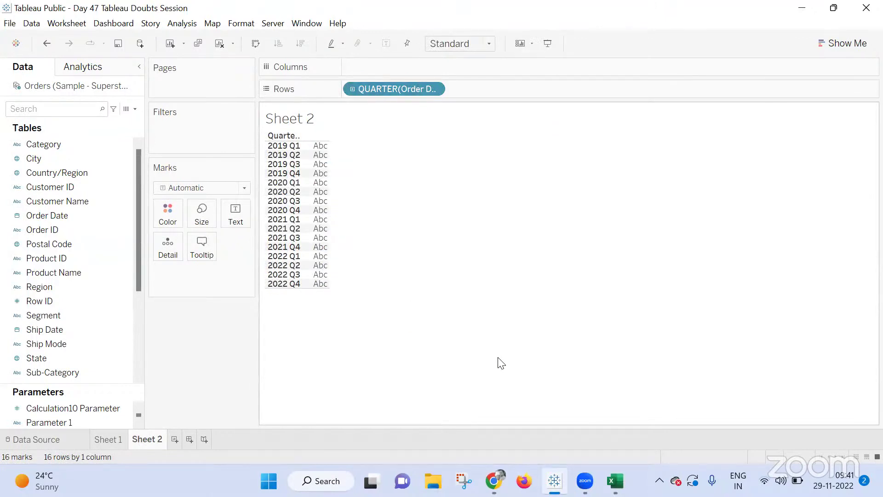
Place Category, Segment and SUM(Profit) on Rows and move the Order Date quarter to Columns
left_click(99, 259)
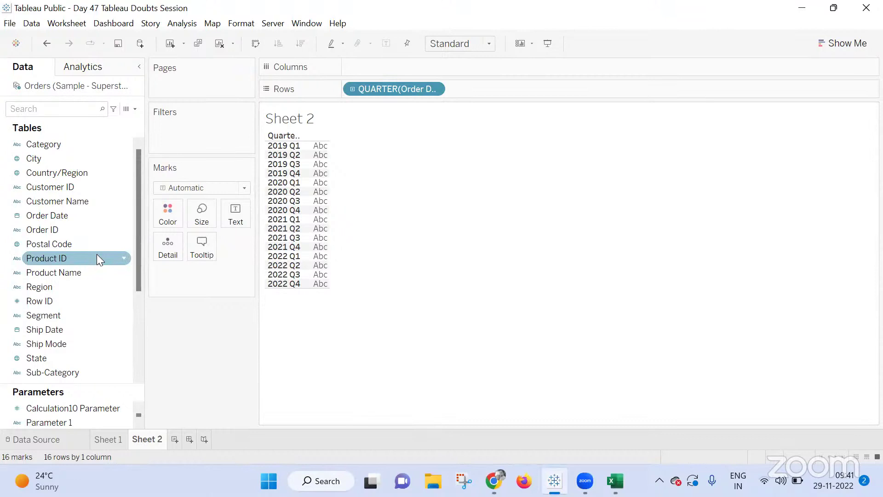
left_click(76, 315)
left_click_drag(41, 144, 513, 86)
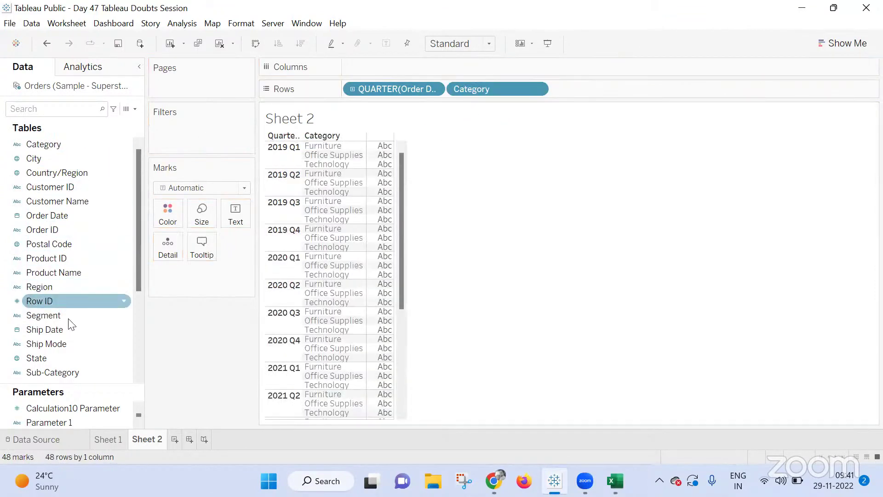
scroll(67, 319, "down", 3)
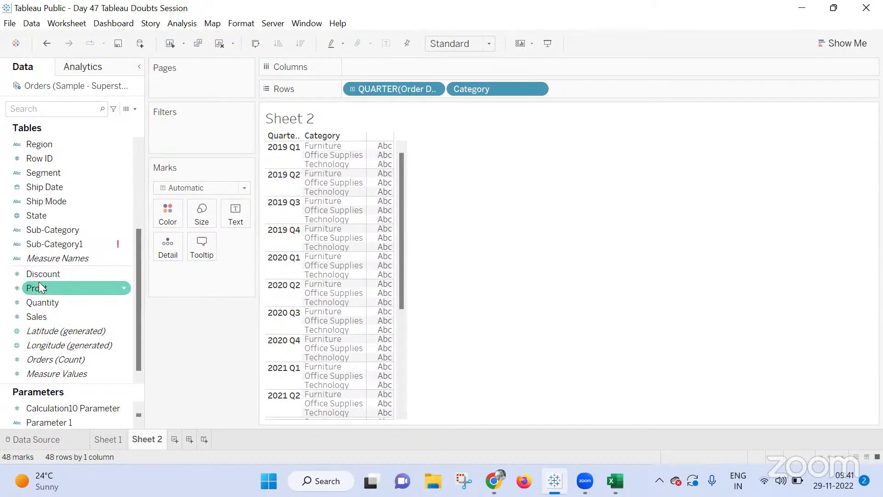
left_click_drag(40, 288, 613, 88)
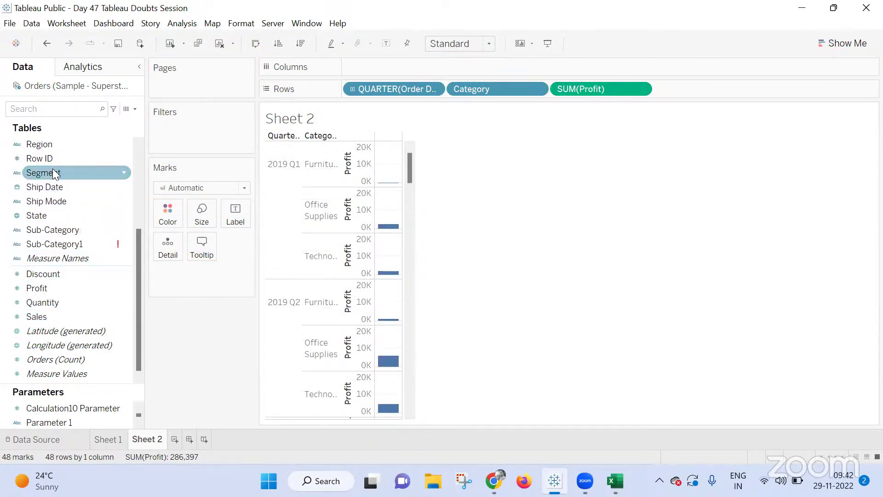
left_click_drag(53, 171, 544, 87)
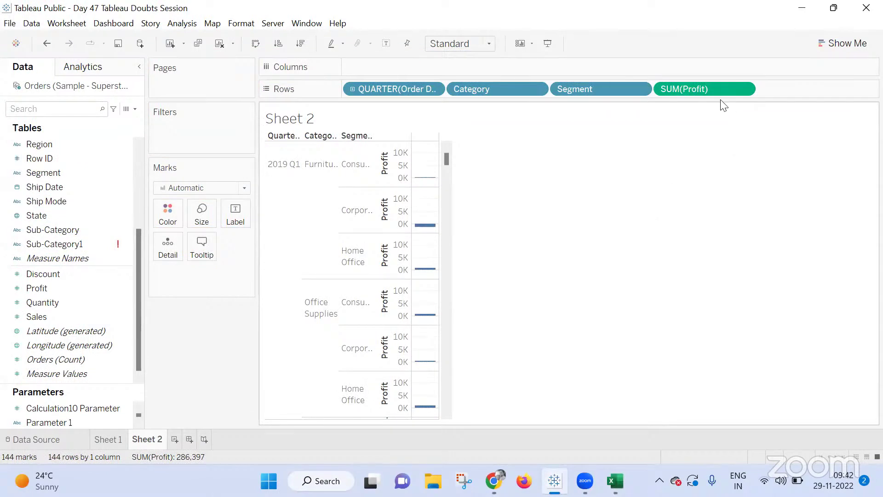
left_click_drag(404, 90, 403, 65)
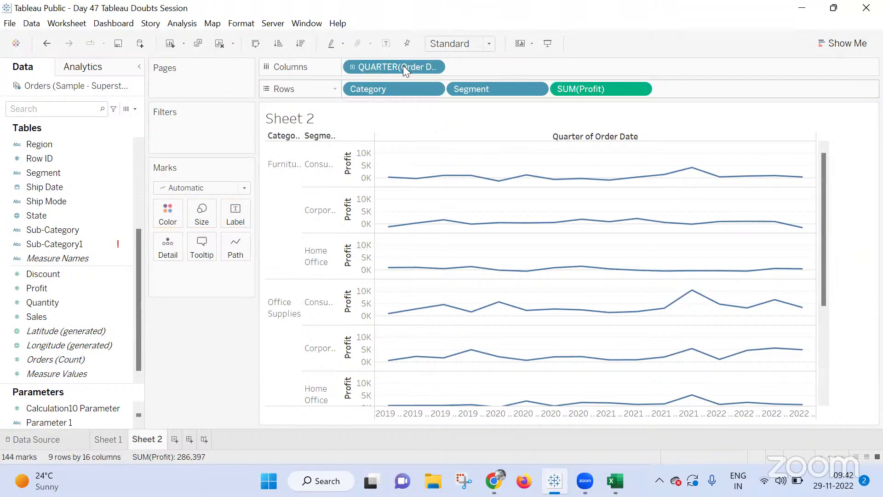
Try Profit on Rows as a dimension and switch it back to a Sum measure
mouse_move(587, 90)
left_mouse_down()
mouse_move(574, 103)
mouse_move(586, 85)
left_mouse_up()
right_click(589, 80)
right_click(578, 90)
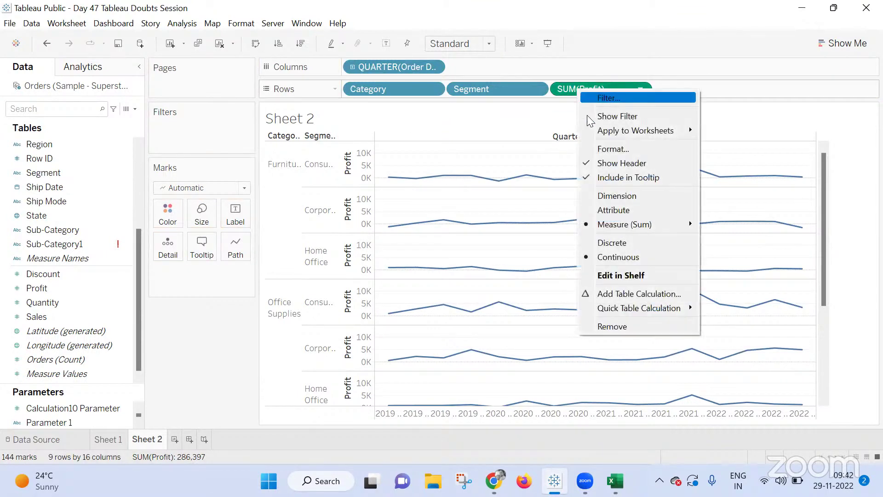
left_click(619, 195)
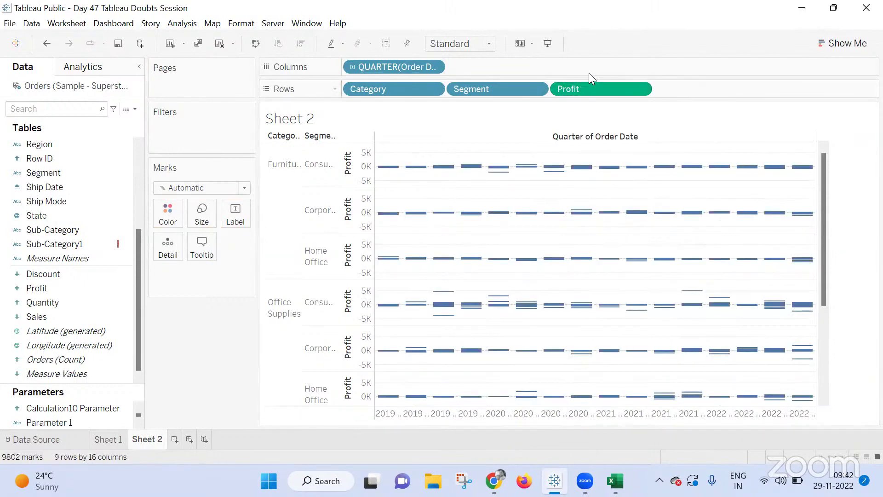
right_click(588, 86)
mouse_move(691, 217)
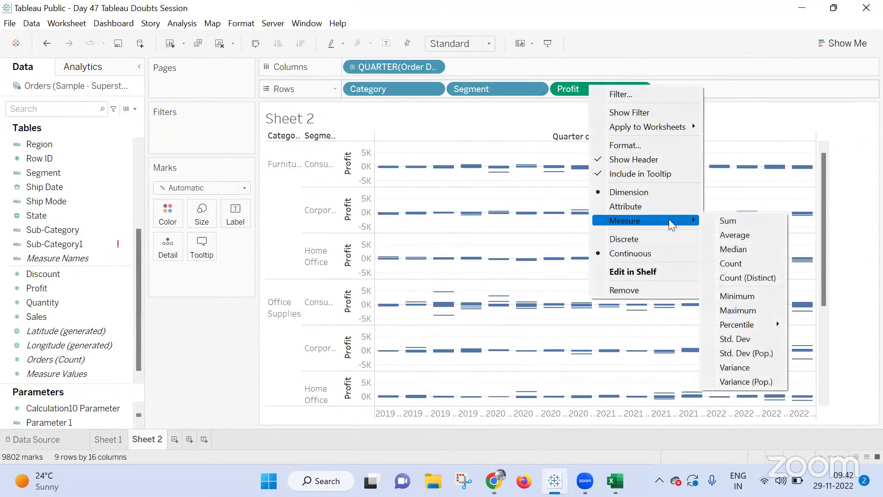
left_click(729, 220)
Convert SUM(Profit) on Rows to discrete so its values are listed as row headers
right_click(573, 90)
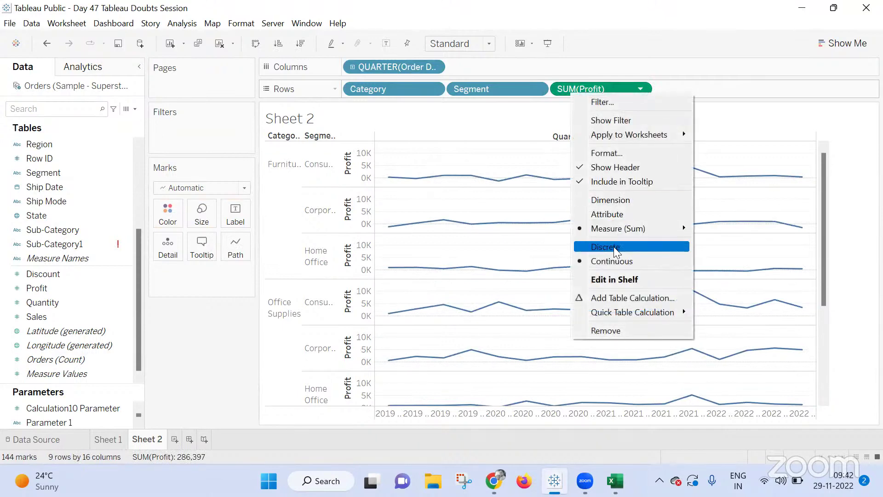
left_click(614, 246)
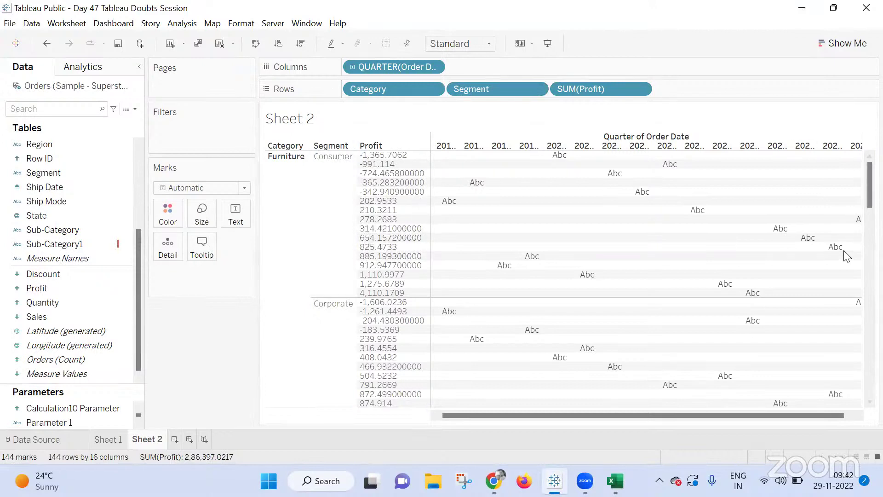
mouse_move(827, 401)
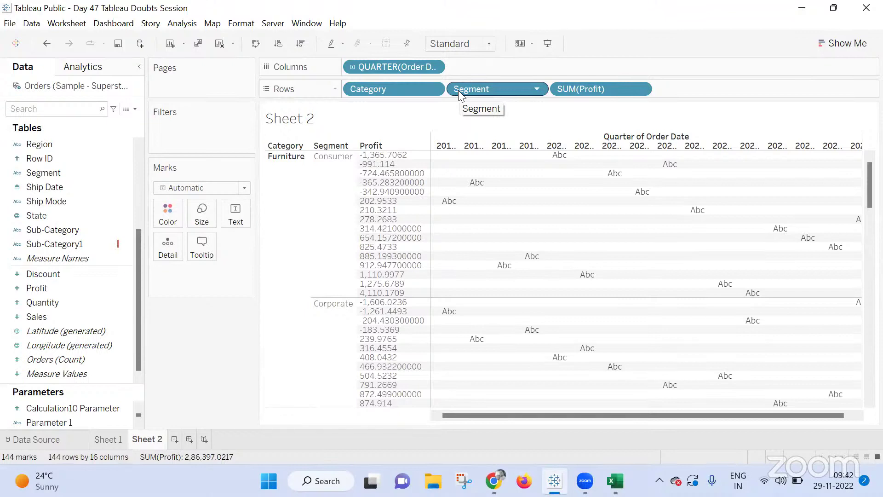
Try Segment after SUM(Profit) on Rows and return it to its place between Category and SUM(Profit)
left_click_drag(458, 90, 782, 91)
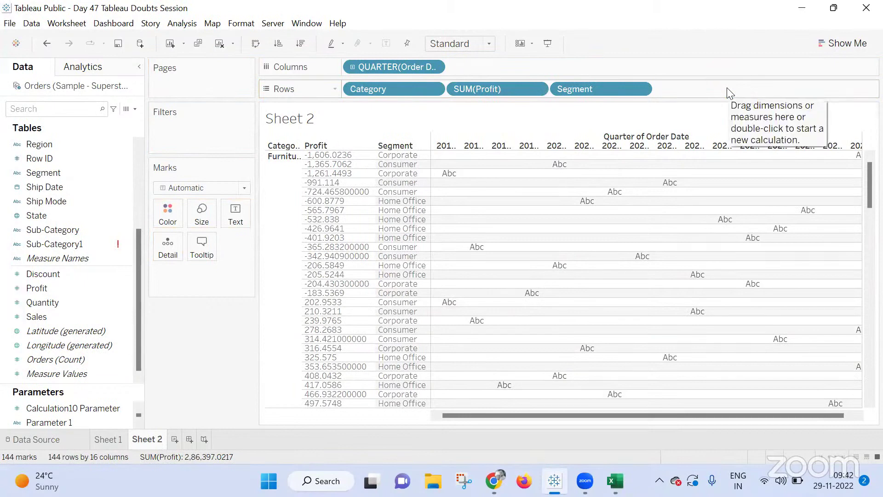
left_click_drag(608, 89, 451, 90)
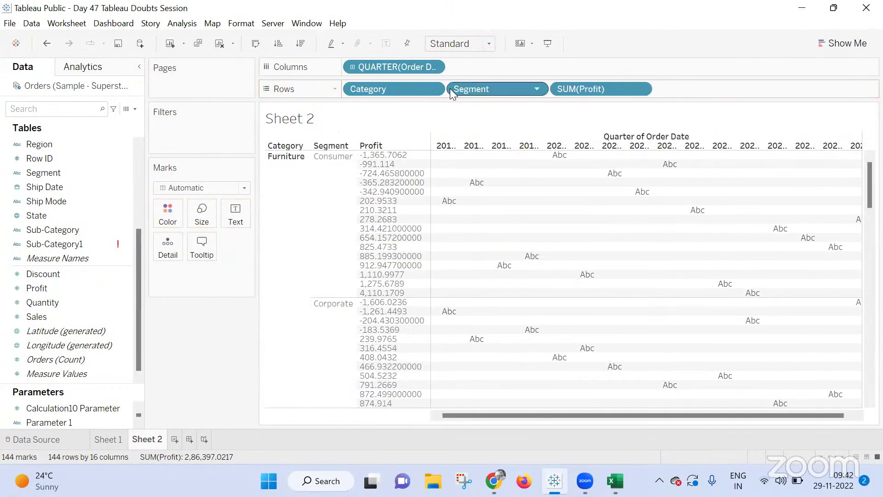
Change Order Date on Columns to the quarter date part without the year
left_click_drag(550, 415, 637, 413)
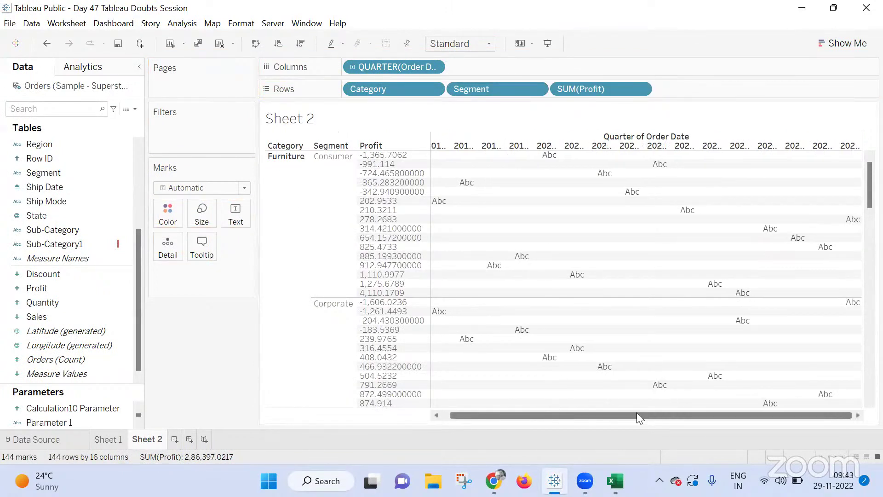
left_click_drag(711, 415, 419, 419)
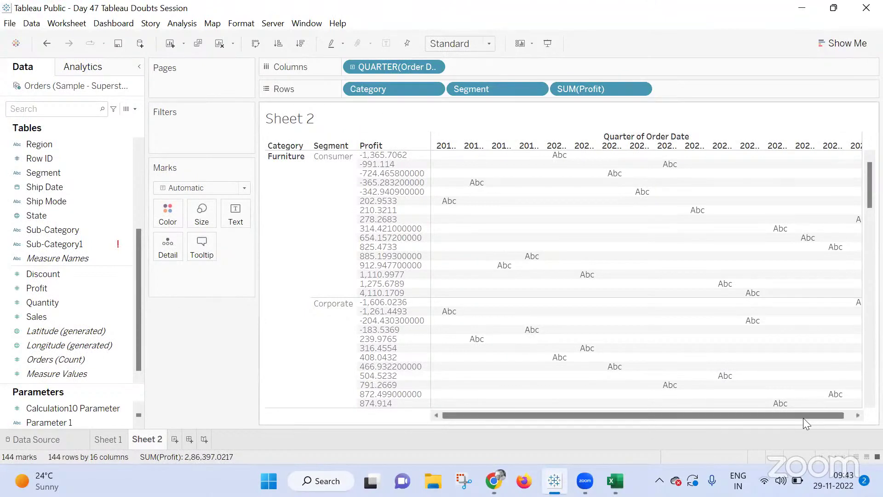
left_click_drag(803, 418, 816, 417)
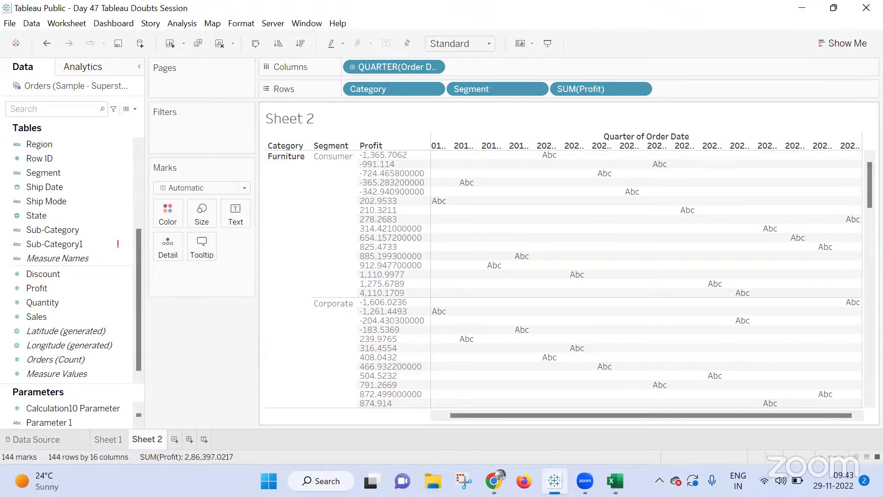
right_click(401, 67)
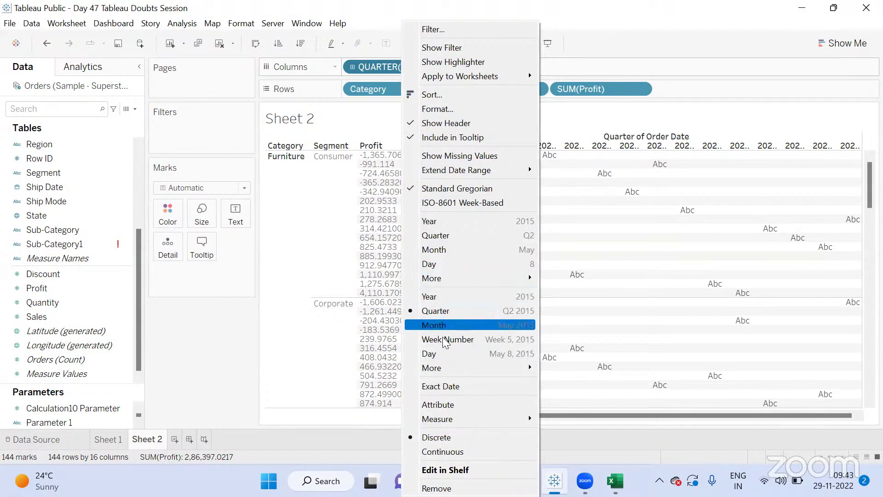
left_click(430, 236)
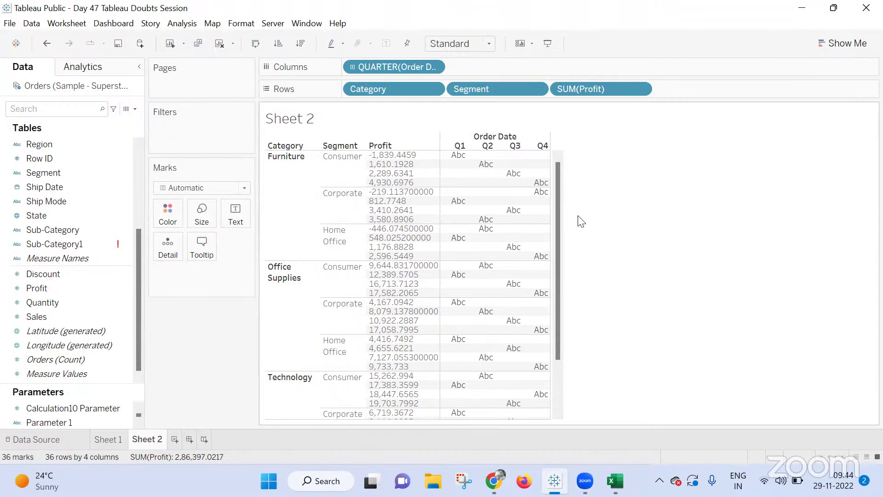
scroll(551, 187, "up", 1)
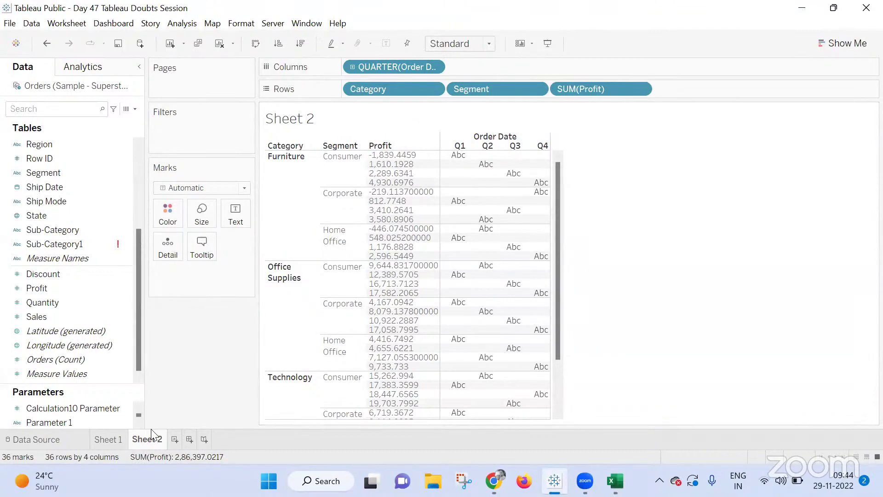
Duplicate Sheet 2 and hide the Category and Segment row headers in the copy
right_click(156, 439)
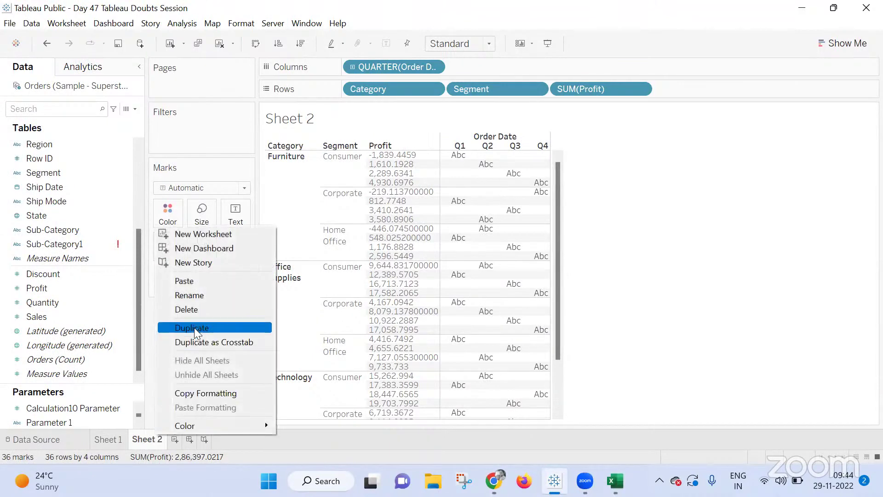
left_click(817, 310)
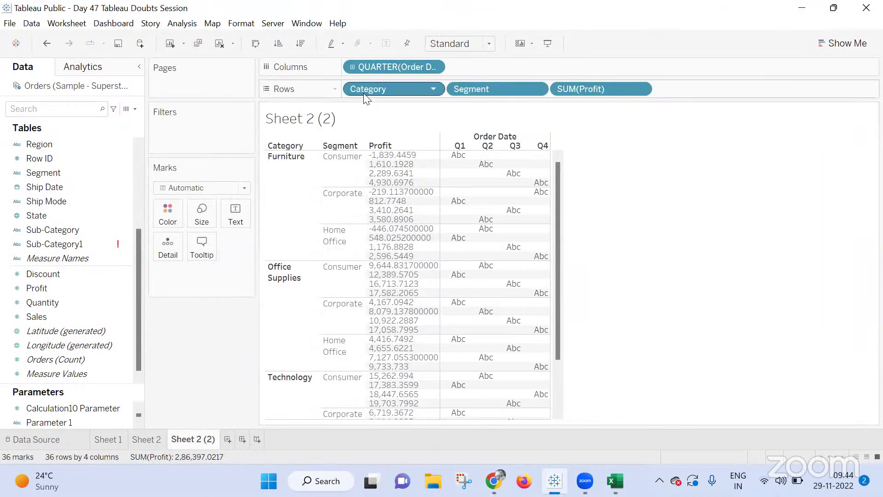
right_click(365, 92)
left_click(396, 196)
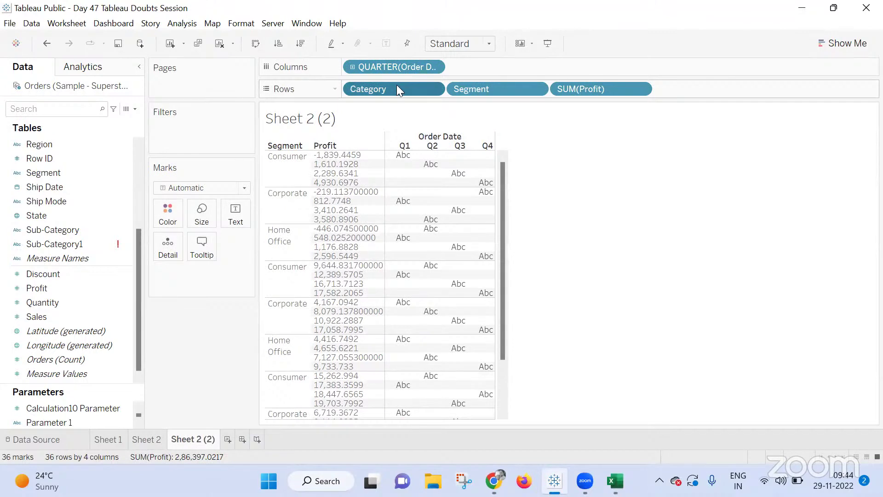
right_click(396, 86)
left_click(516, 87)
right_click(515, 87)
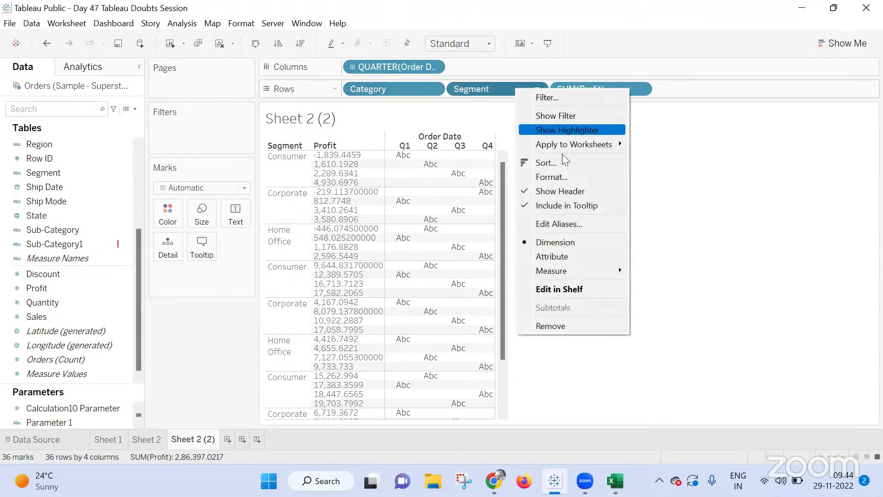
left_click(560, 191)
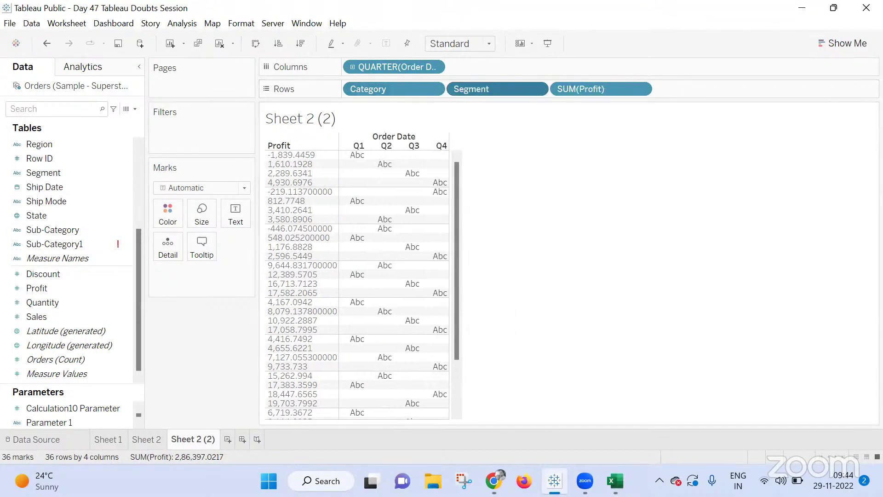
Create a new dashboard containing Sheet 2 and set its size to Automatic
left_click(244, 439)
left_click_drag(41, 222, 224, 199)
left_click(37, 161)
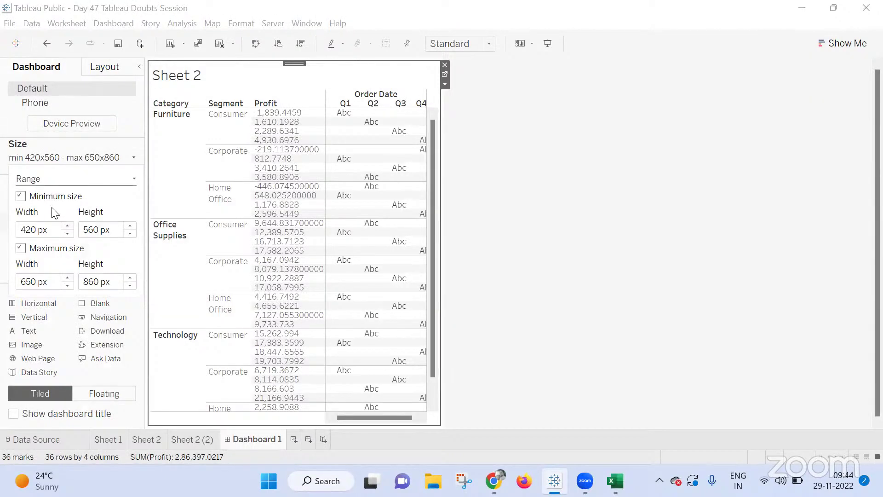
left_click(45, 184)
left_click(48, 204)
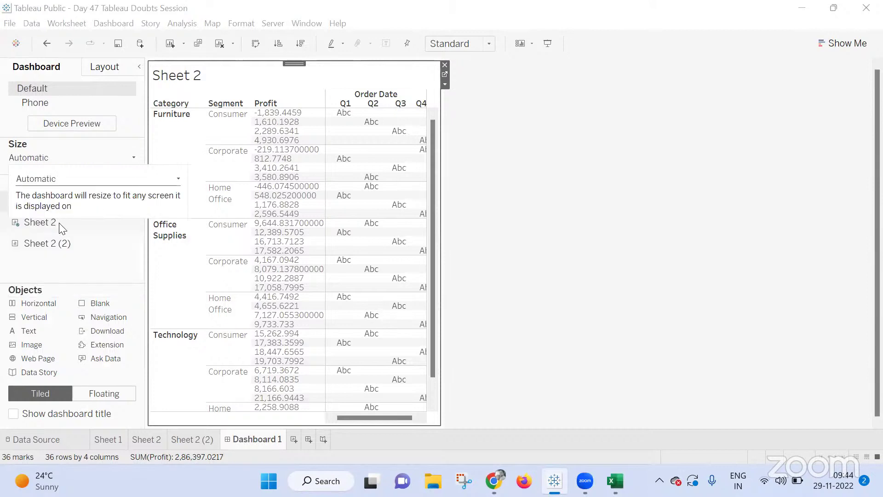
Place Sheet 2 (2) beside Sheet 2 on the dashboard and narrow Sheet 2 to bring the tables closer
left_click_drag(35, 246, 603, 225)
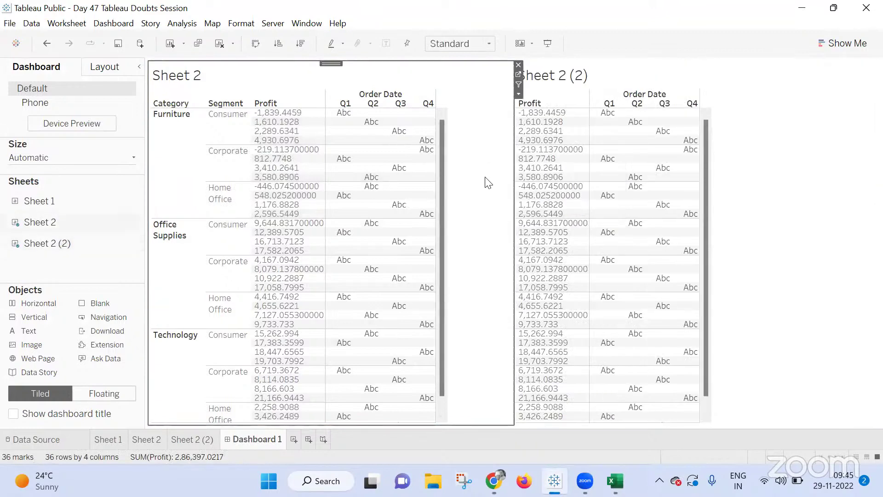
left_click(509, 166)
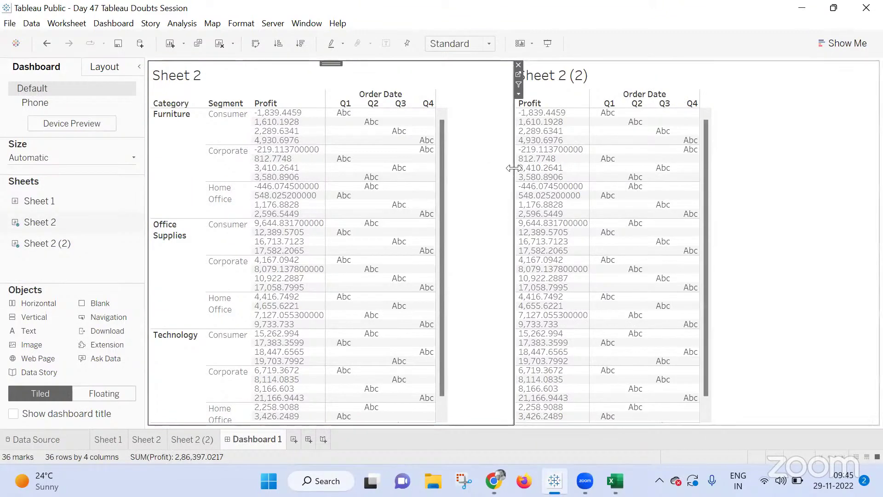
left_click_drag(508, 168, 455, 170)
left_click(662, 157)
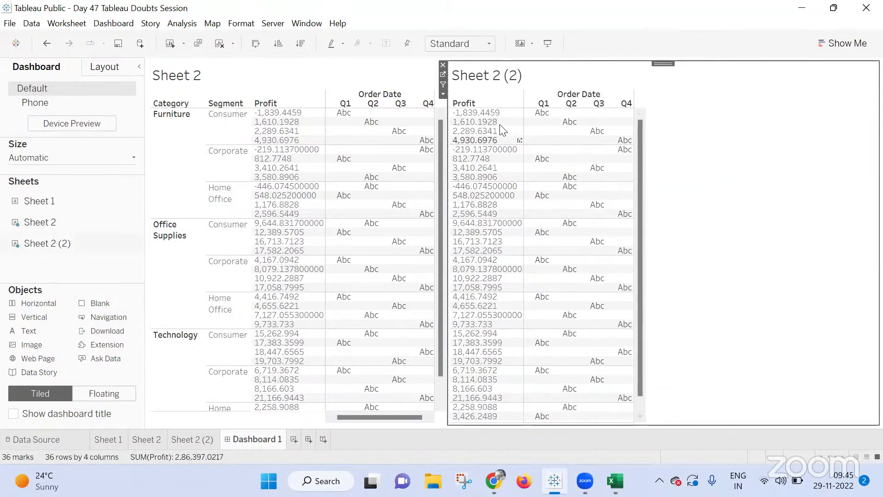
Inspect the Profit field's options on the Sheet 2 (2) worksheet and return to Dashboard 1
left_click(442, 75)
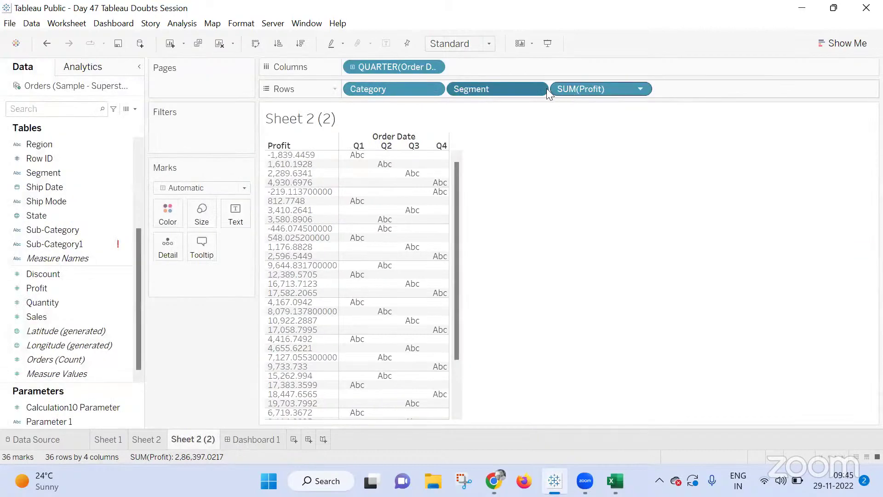
right_click(581, 91)
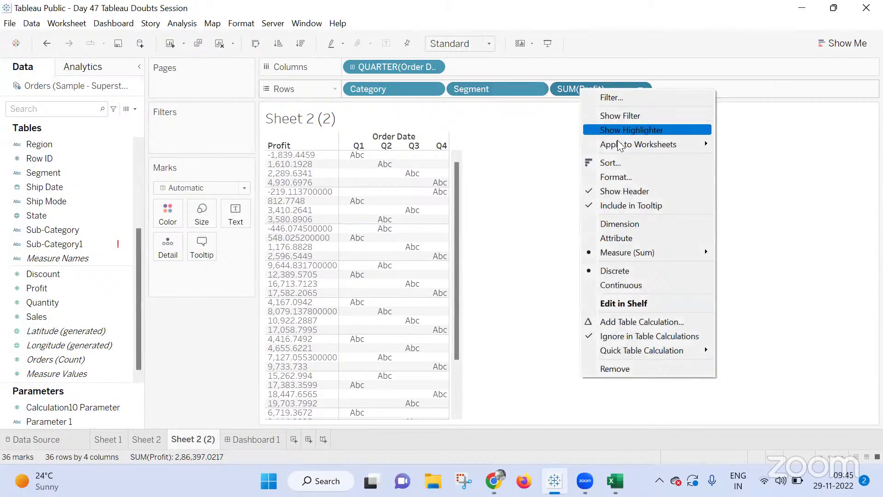
left_click(860, 200)
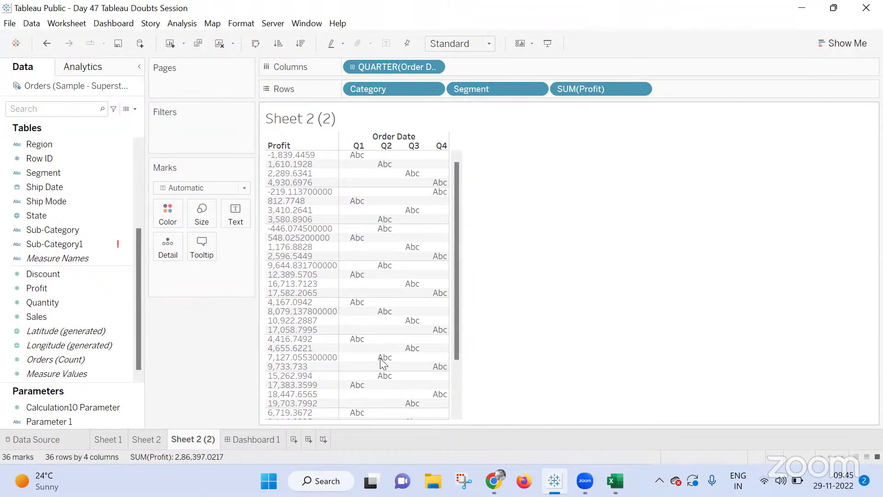
left_click(271, 438)
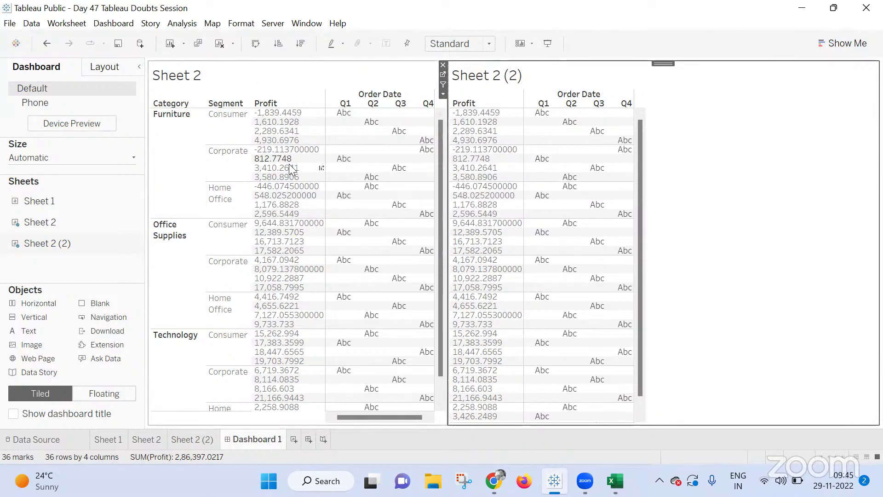
mouse_move(337, 116)
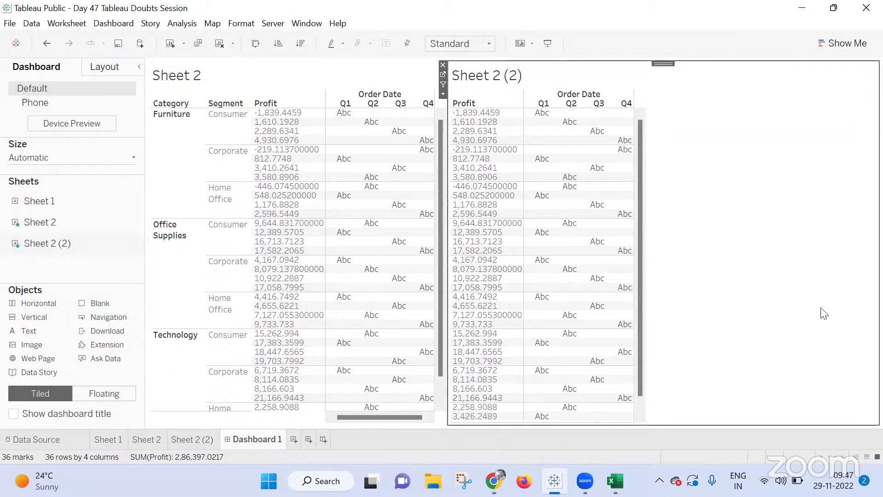
Check the Google Meet call for raised hands and switch back to Tableau Public
mouse_move(494, 481)
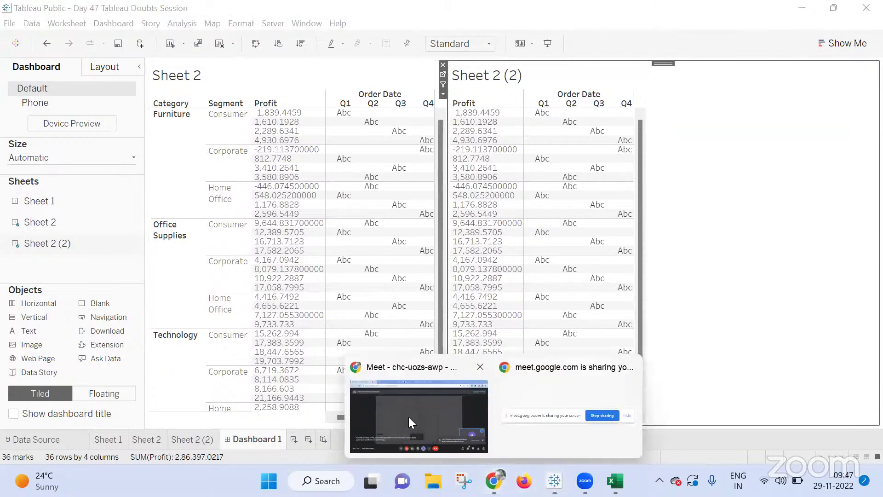
left_click(402, 410)
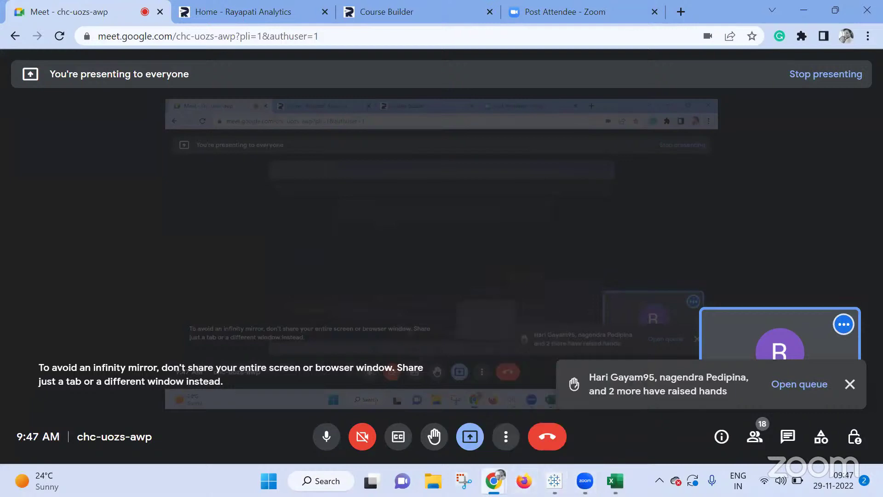
left_click(555, 480)
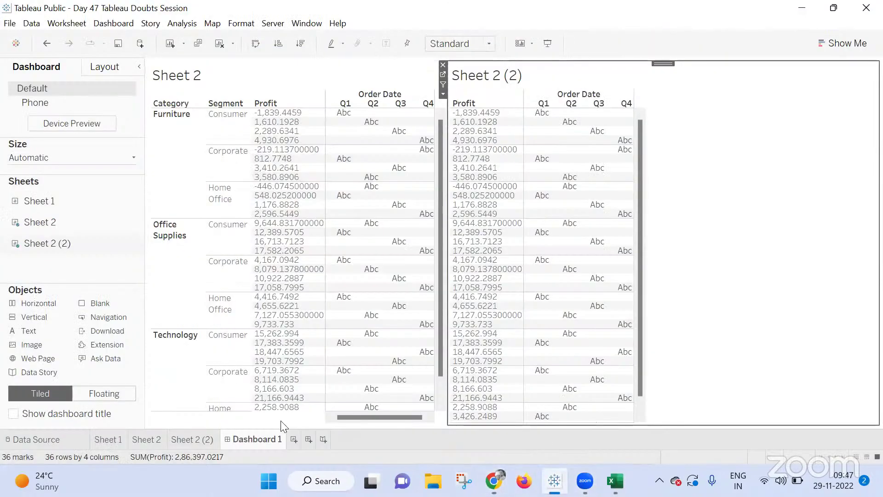
Add a new worksheet and open the Create Set dialog for the Sub-Category field
left_click(293, 440)
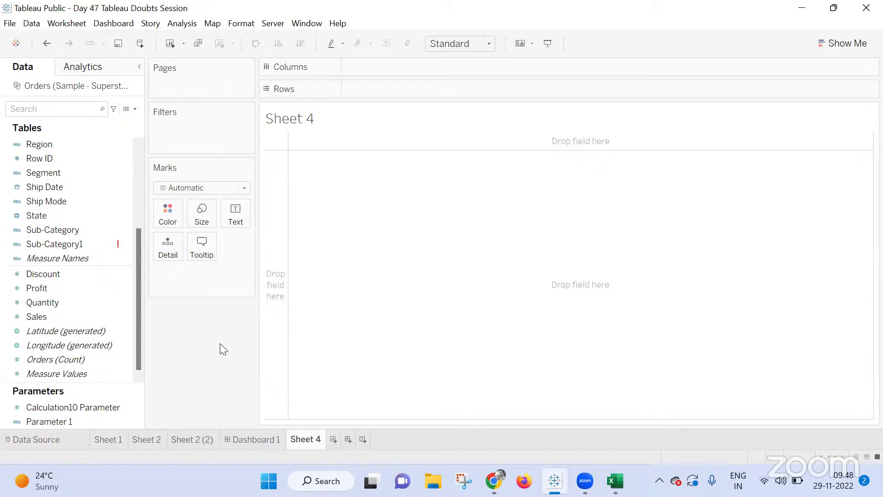
left_click(56, 244)
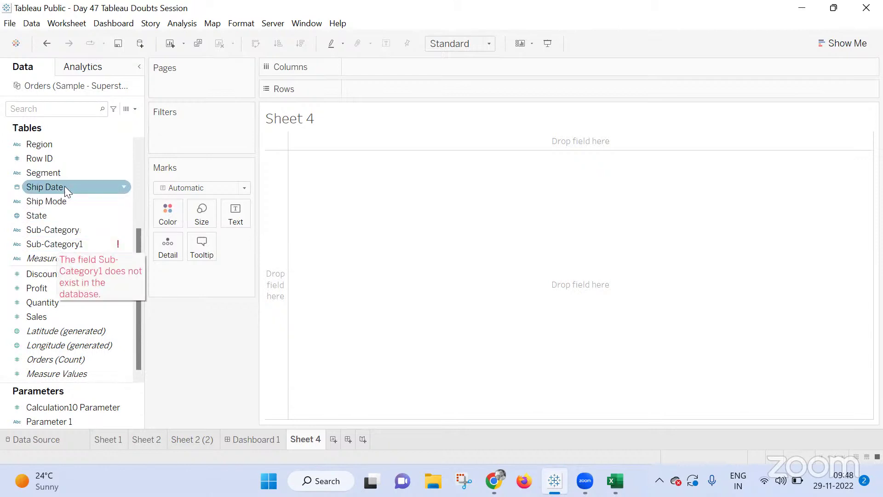
left_click(65, 230)
right_click(65, 230)
mouse_move(128, 317)
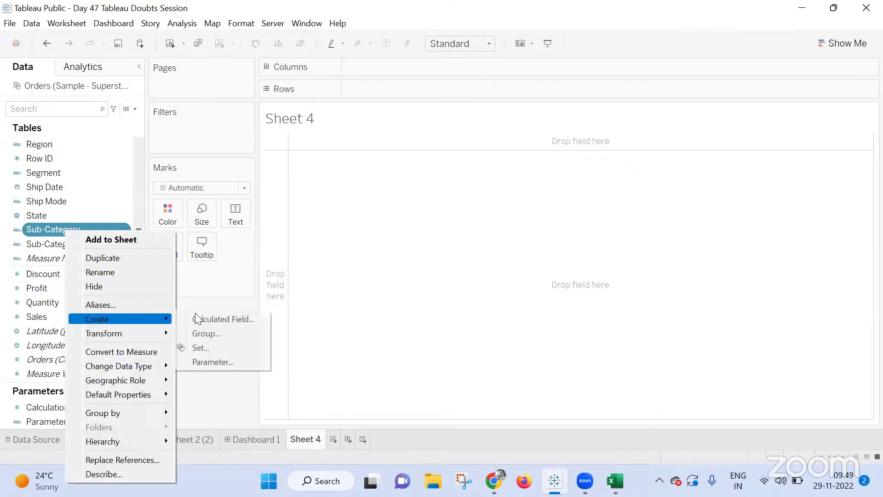
left_click(221, 344)
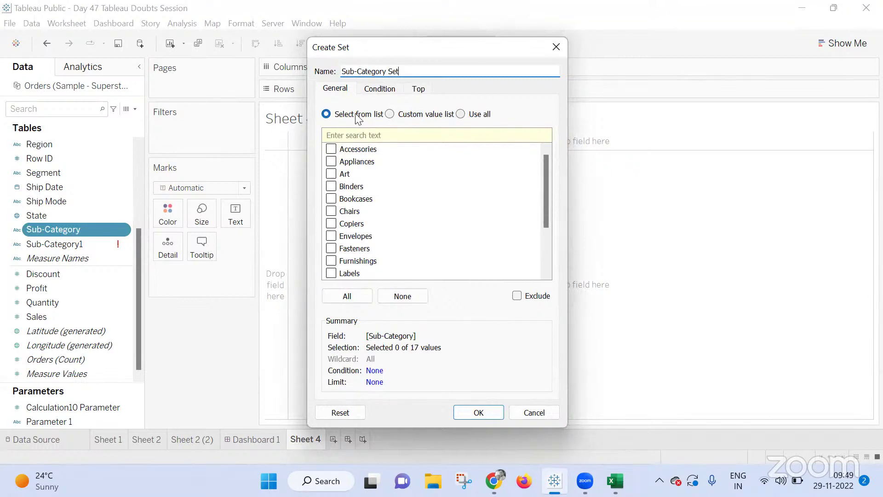
Compare the Select from list and Use all options for the Sub-Category set and close the dialog without creating it
left_click(461, 114)
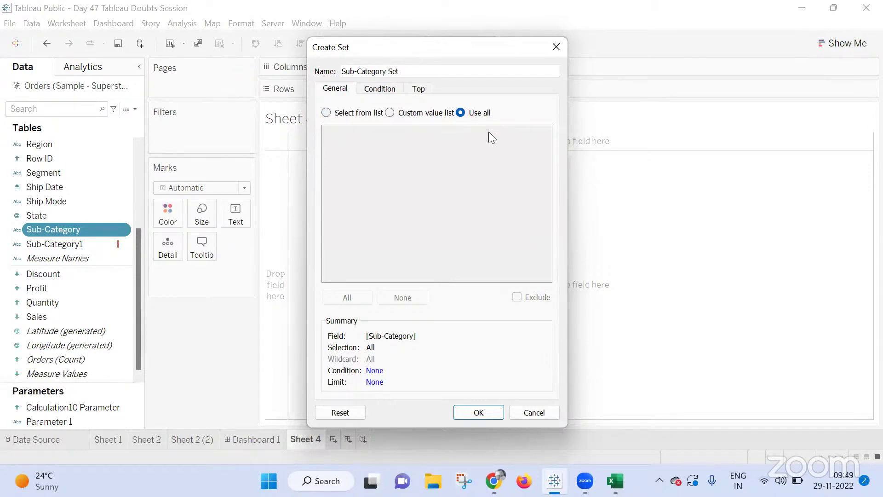
left_click(327, 113)
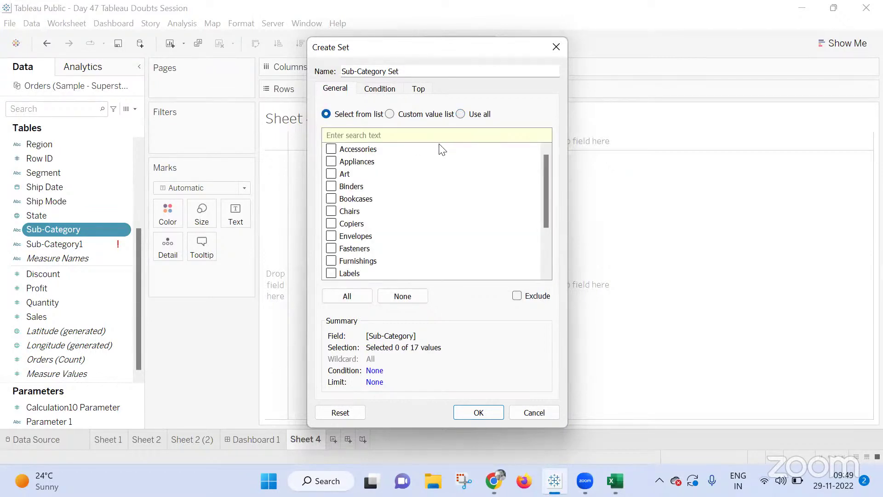
left_click(462, 114)
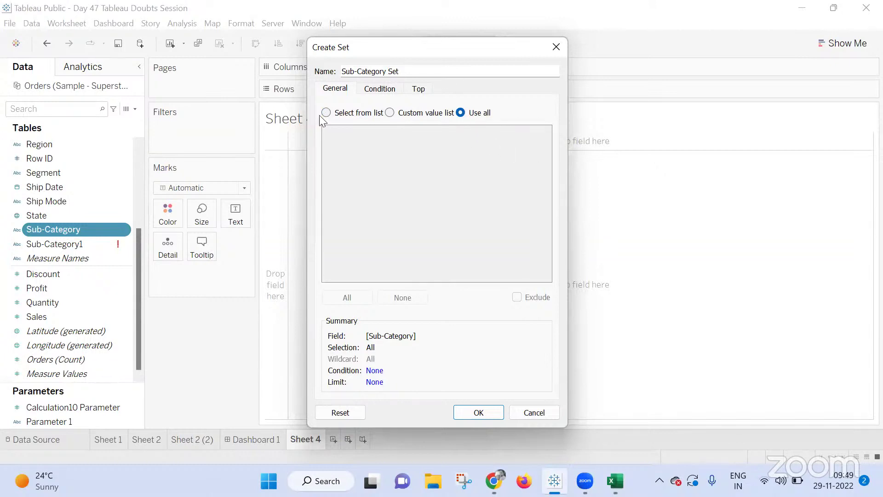
left_click(353, 114)
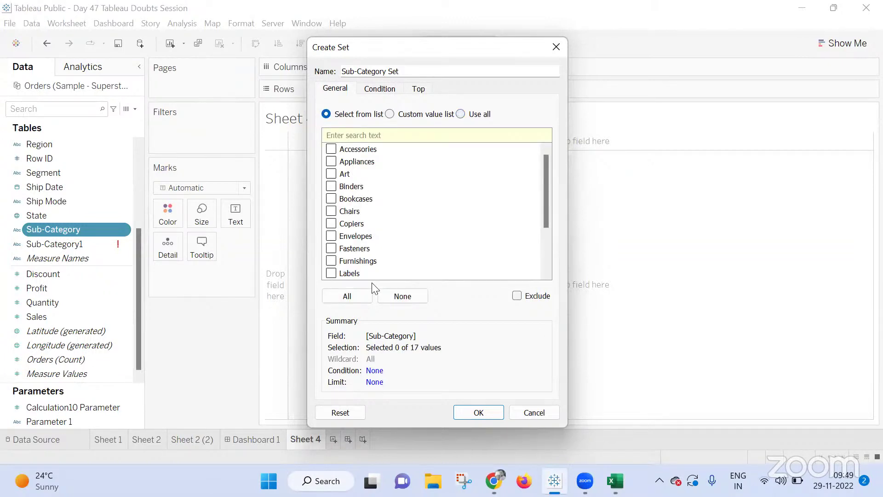
scroll(403, 255, "down", 1)
scroll(403, 255, "up", 1)
left_click(480, 114)
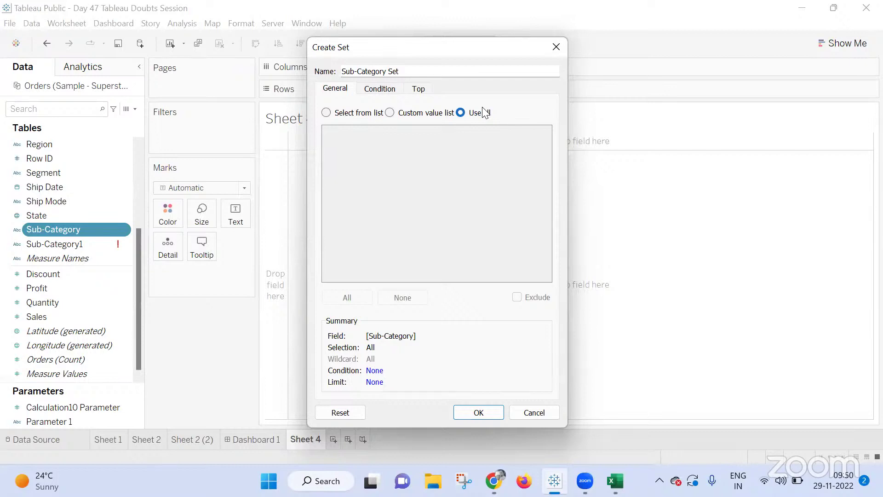
left_click(556, 47)
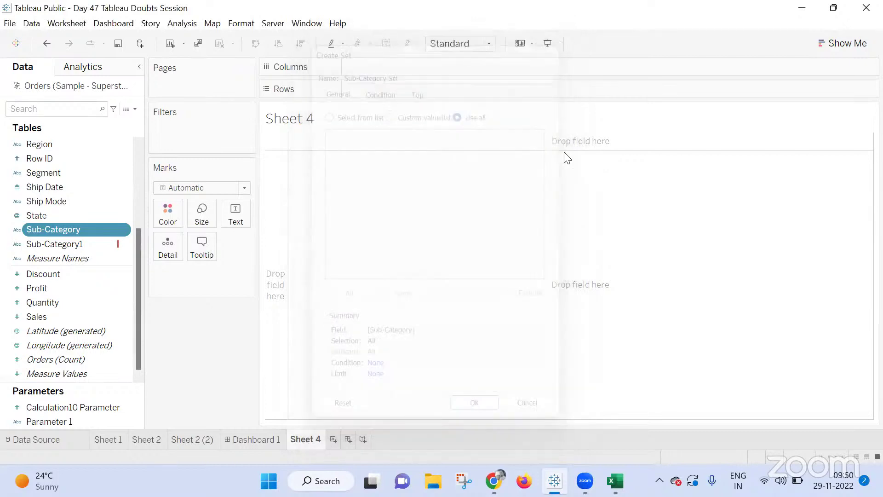
Look at the Google Meet call again and return to Sheet 4 in Tableau Public
mouse_move(494, 481)
left_click(421, 401)
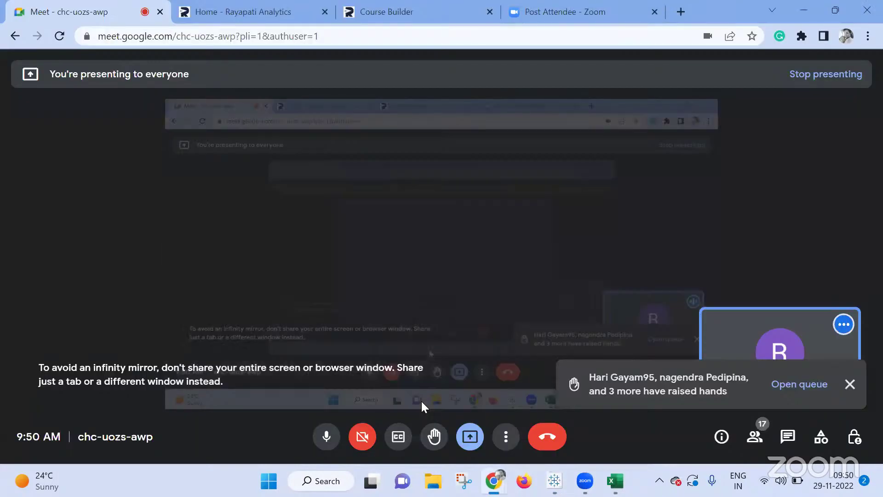
mouse_move(555, 481)
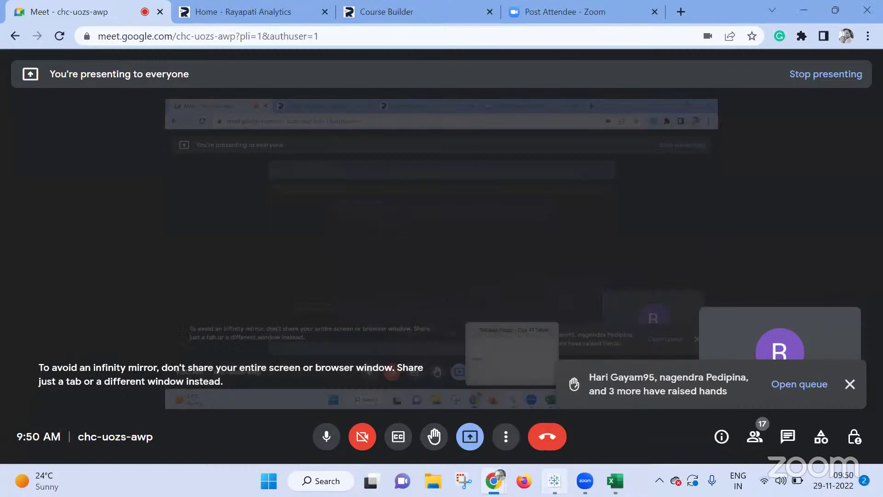
left_click(561, 417)
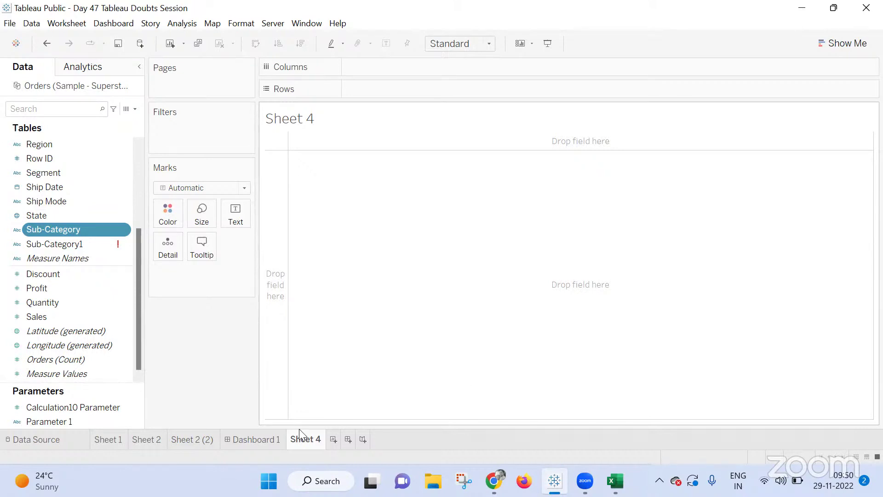
Delete the invalid Sub-Category1 field from the data source's fields
right_click(89, 244)
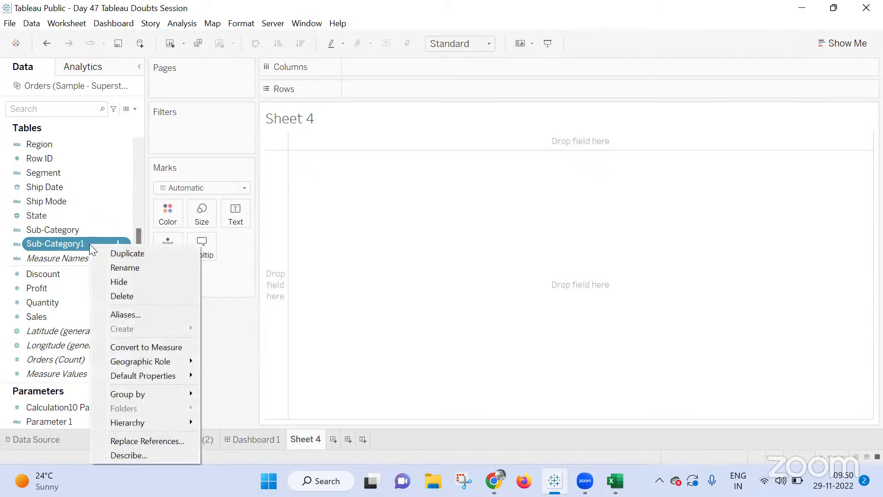
left_click(129, 295)
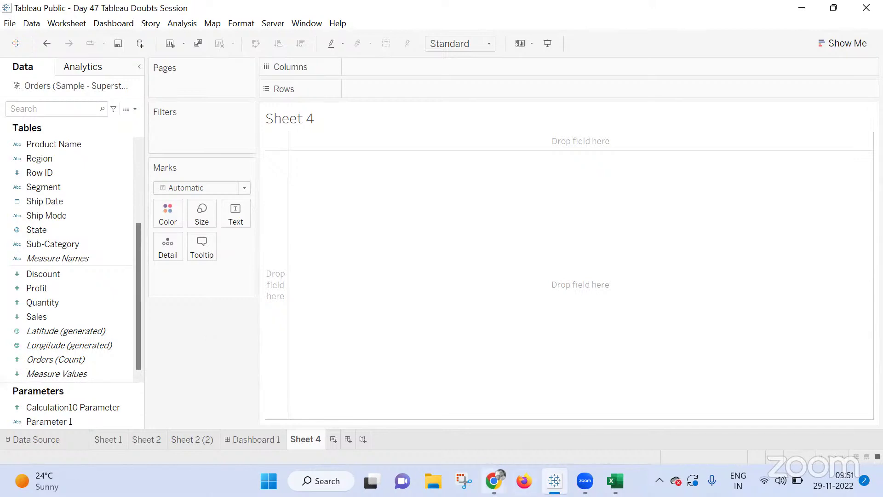
Switch to Google Meet, dismiss the notice about the paused presentation and view the participant's shared Tableau sheet
mouse_move(493, 481)
left_click(443, 458)
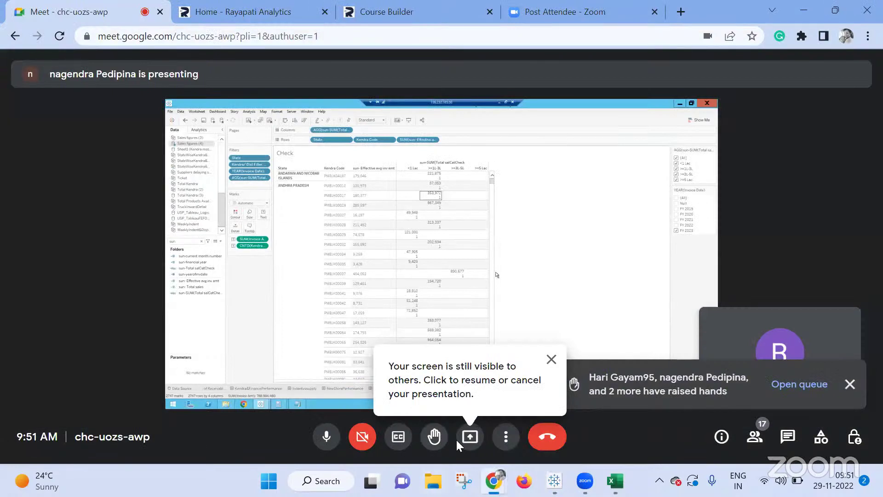
left_click(551, 359)
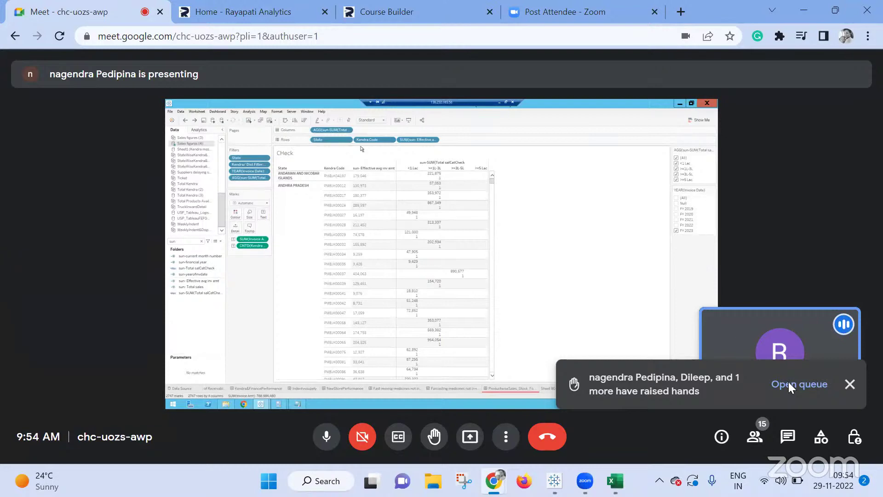
Resume presenting the screen in Google Meet as the main presenter and switch back to Tableau Public
left_click(470, 437)
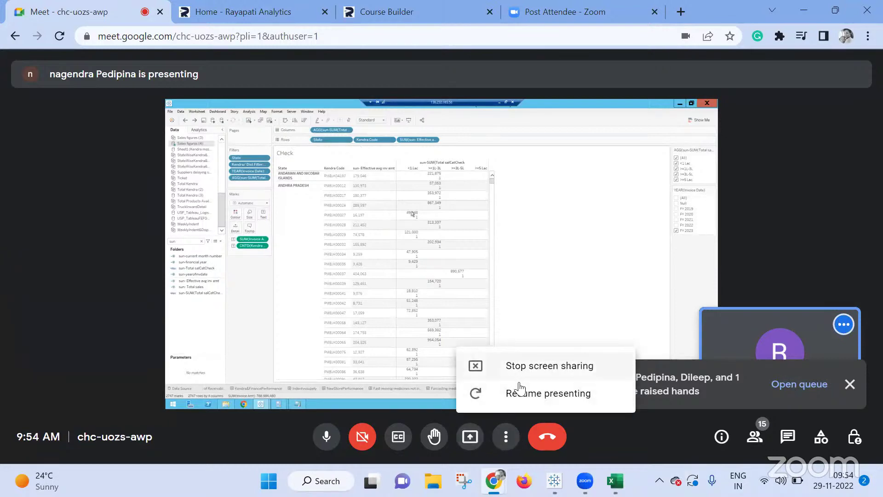
left_click(529, 394)
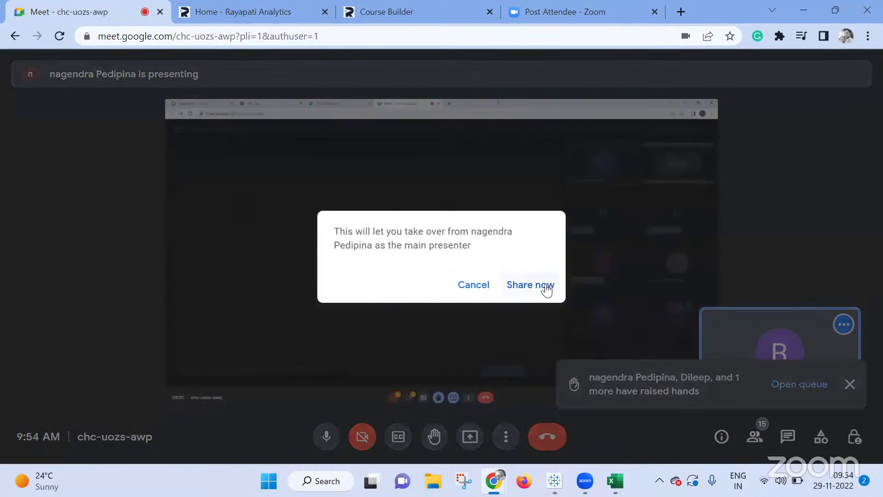
left_click(545, 283)
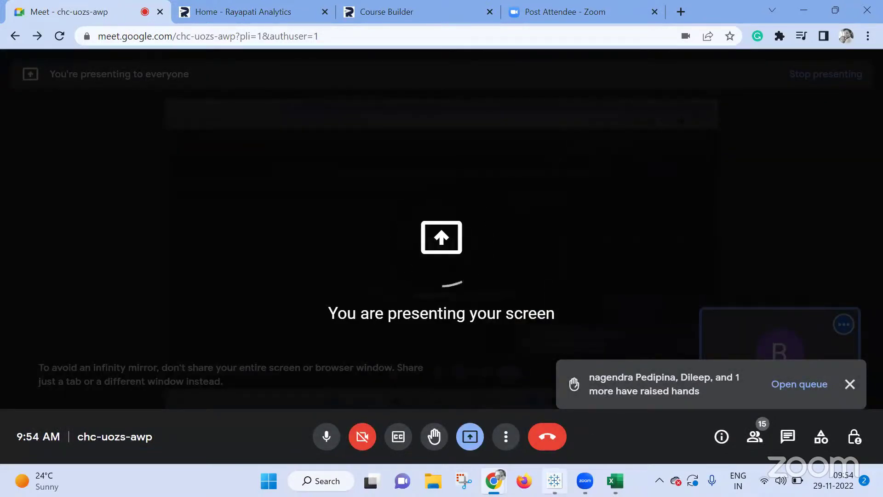
mouse_move(555, 481)
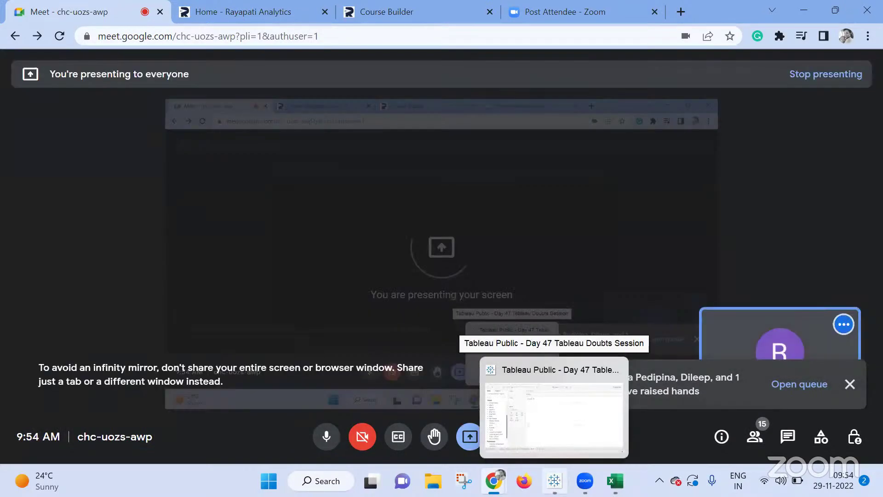
left_click(554, 409)
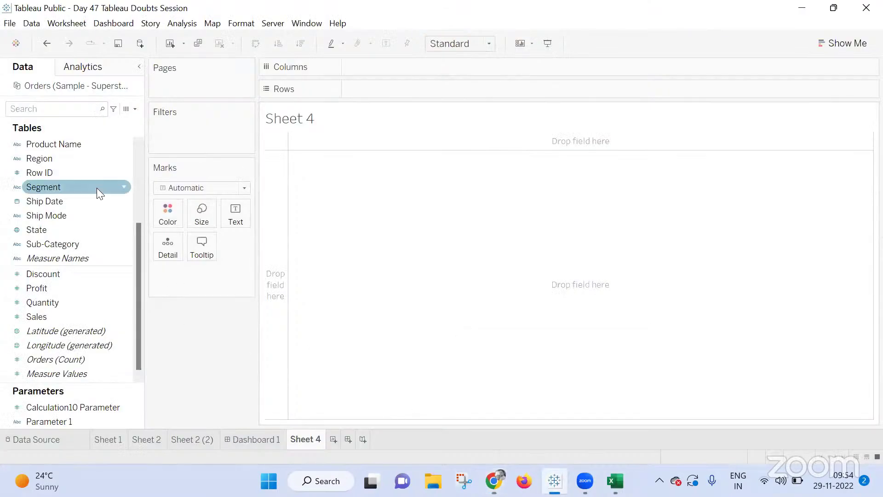
Build the table's rows on Sheet 4 from State and Customer Name, adding all customer members
scroll(96, 187, "up", 3)
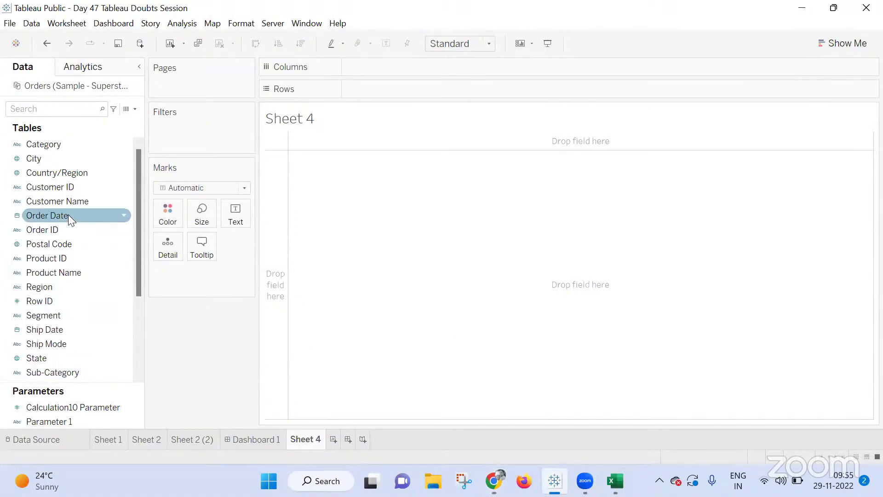
scroll(66, 251, "down", 3)
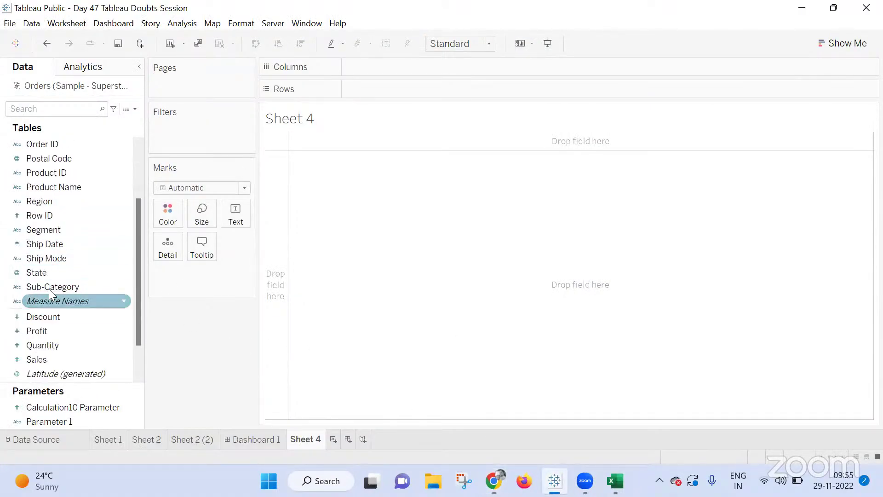
left_click_drag(42, 273, 432, 92)
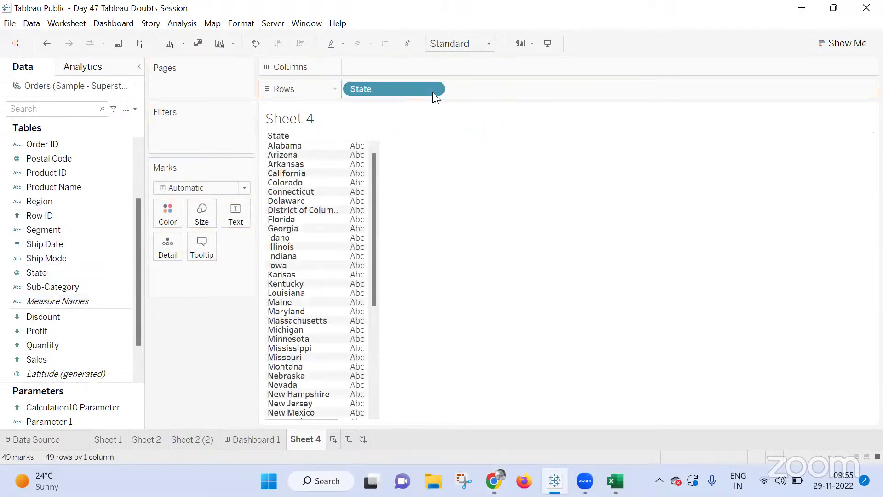
scroll(104, 281, "up", 2)
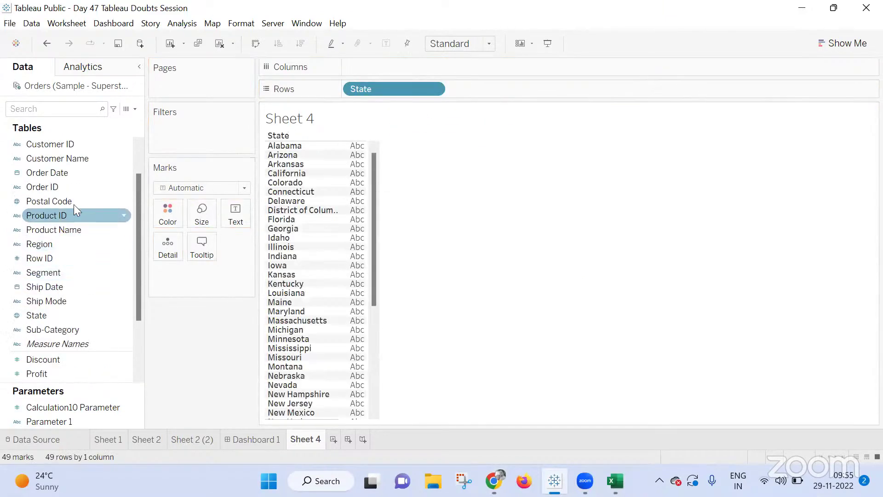
left_click_drag(59, 157, 569, 90)
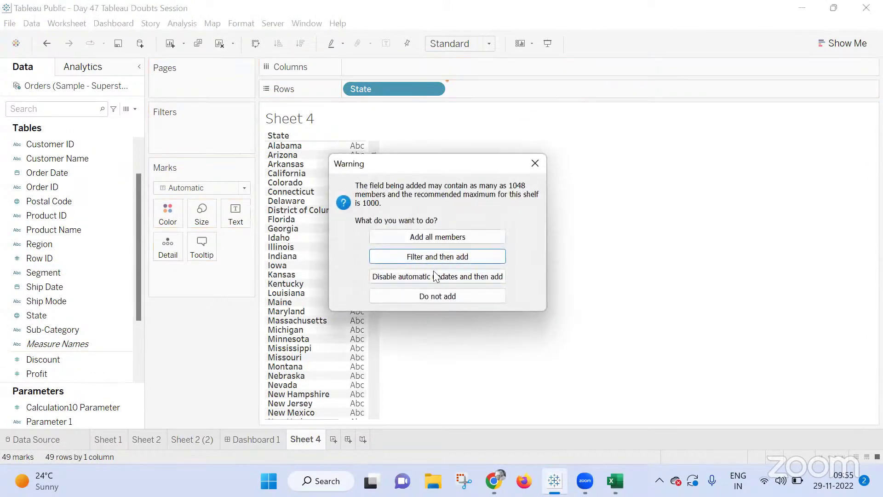
left_click(436, 237)
Add all Order ID members to the rows after Customer Name and show Sales as the table's values
left_click(61, 159)
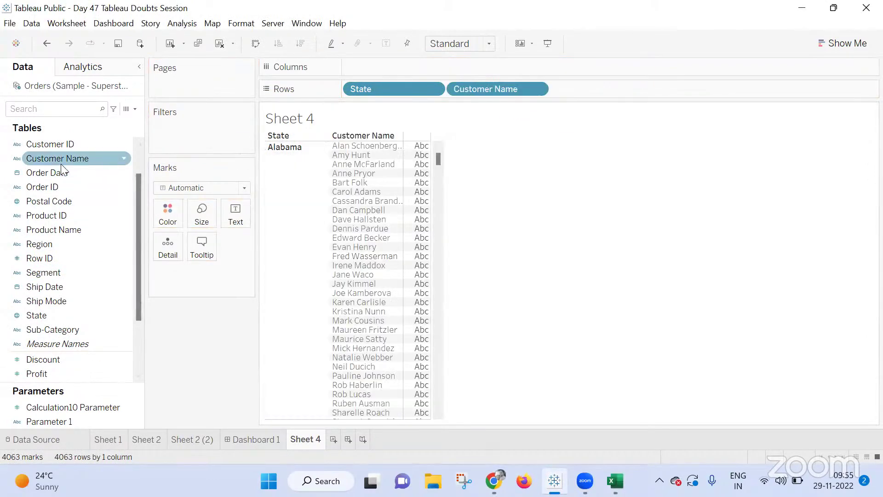
scroll(56, 202, "down", 1)
scroll(60, 207, "up", 2)
left_click(56, 156)
left_click(62, 214)
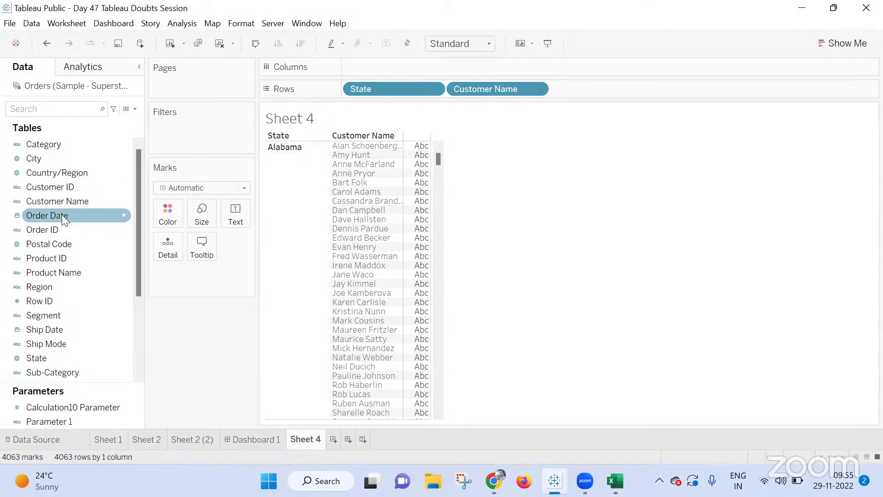
left_click_drag(65, 229, 738, 97)
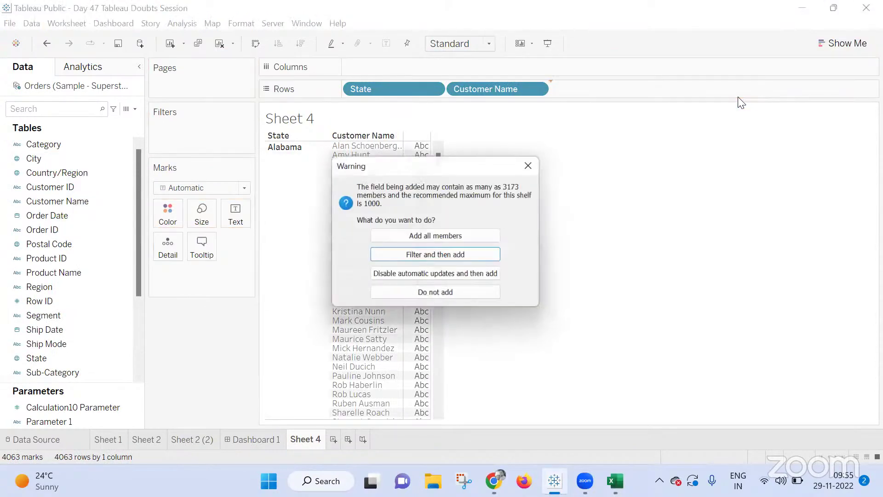
left_click(463, 236)
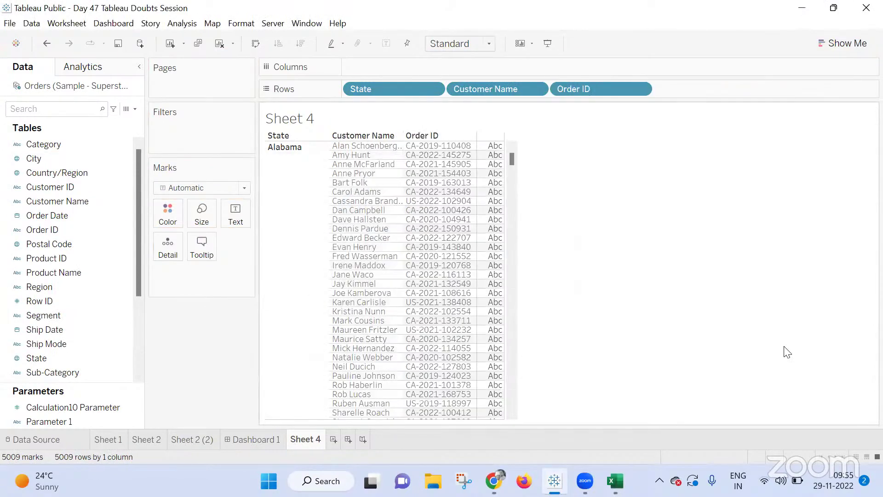
scroll(42, 297, "down", 3)
left_click_drag(72, 315, 686, 300)
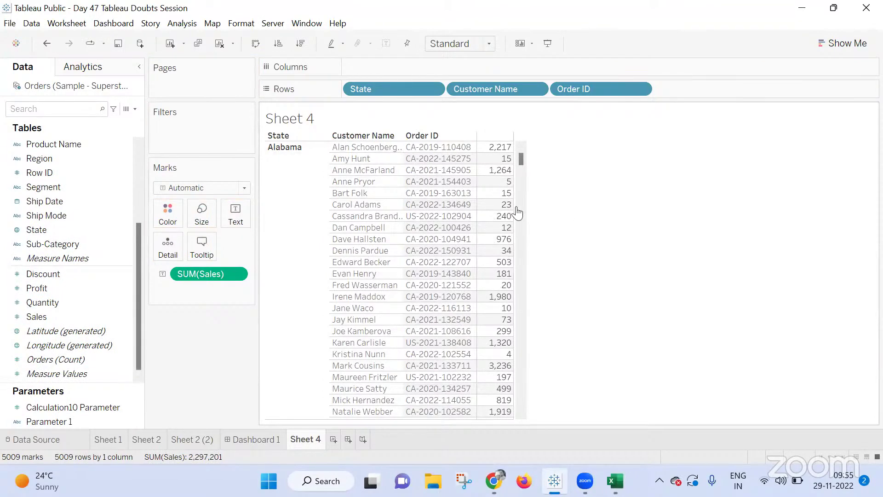
Create a calculated field with the formula If SUM([Sales]) <= 100 Then SUM([Sales]) End
left_click(194, 26)
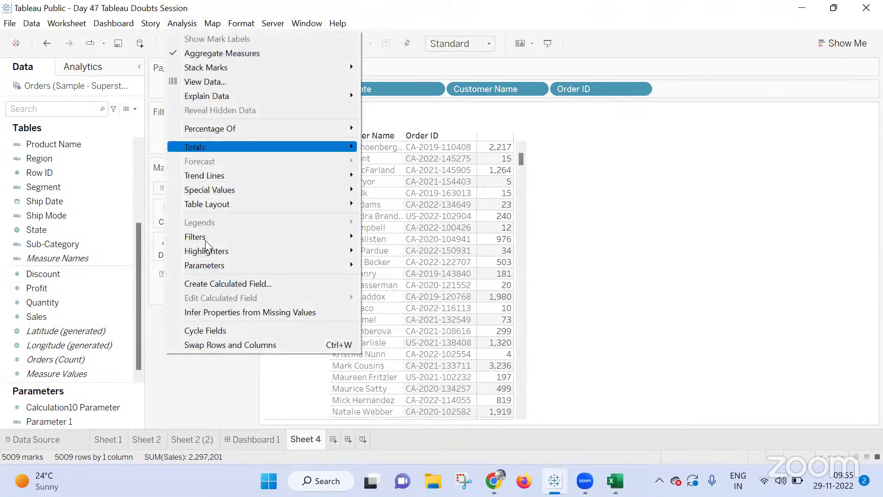
left_click(221, 285)
left_click(540, 339)
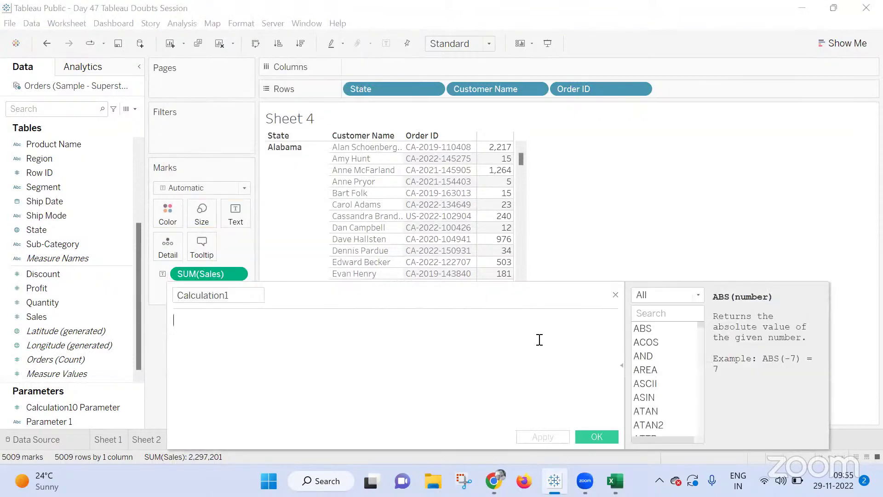
type("If Sum")
key("Return")
type("[Sales])")
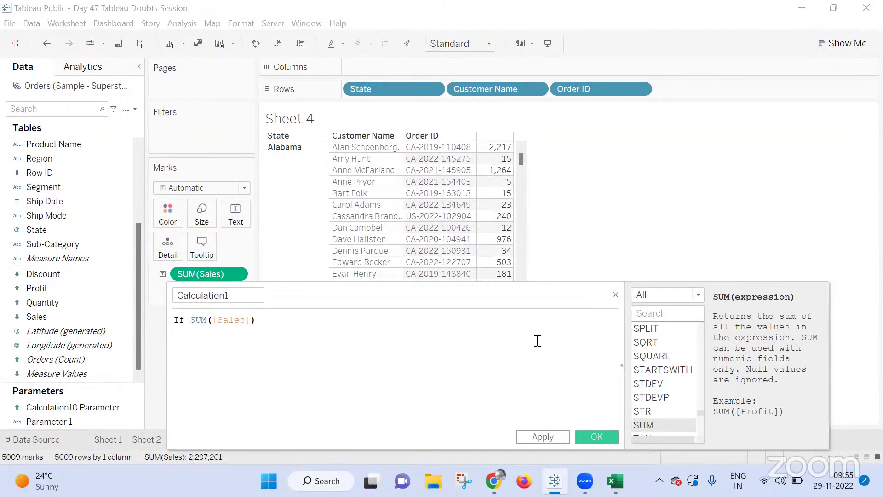
type(" >")
key("BackSpace")
type("<= 100 Then ")
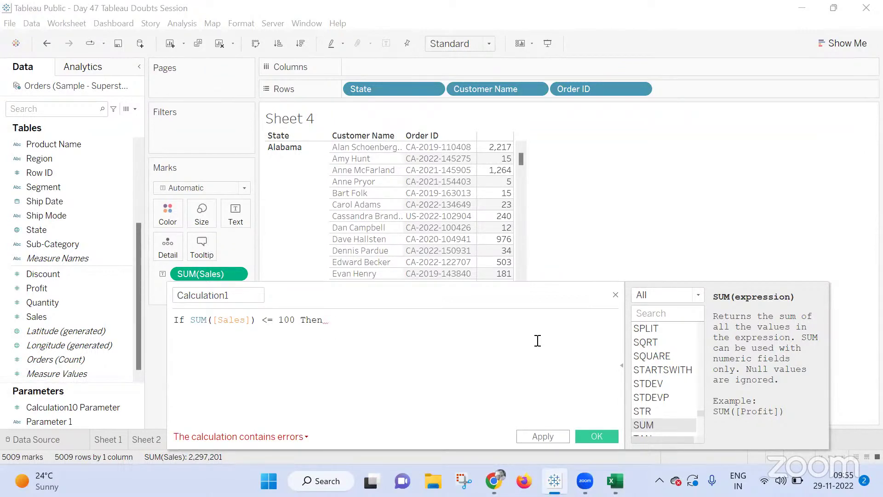
type("SUM([Sales])")
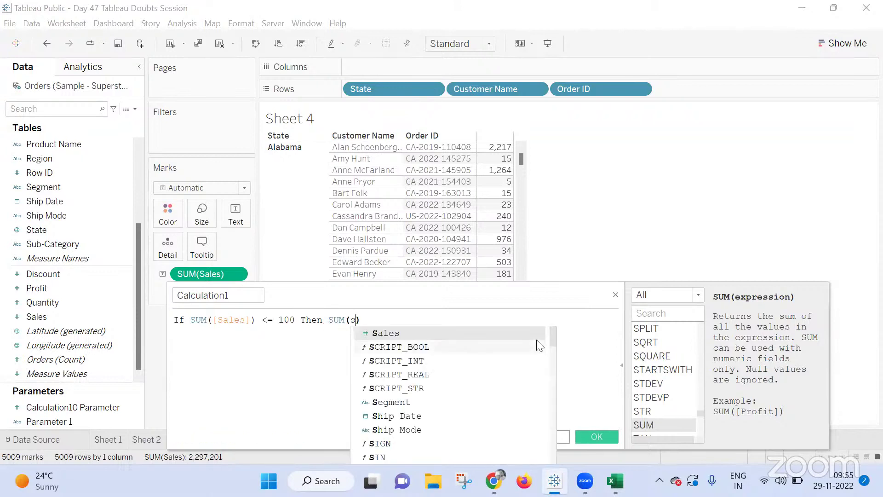
type(" End")
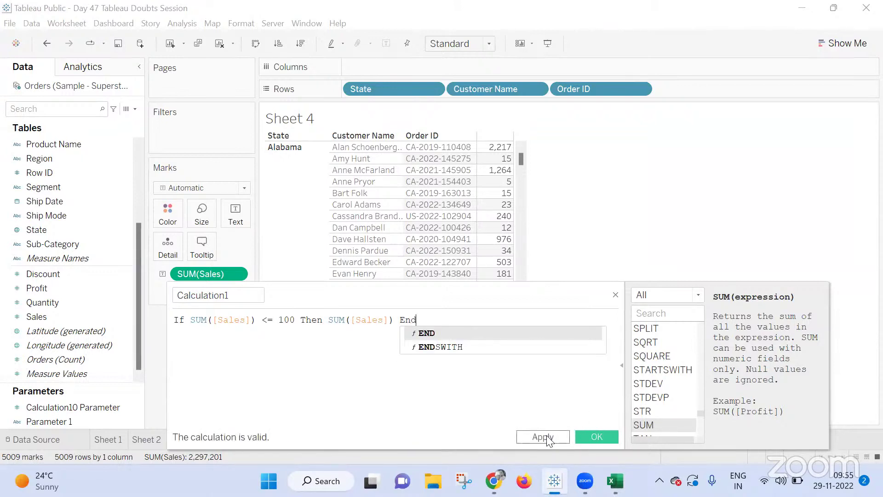
left_click(546, 438)
left_click(597, 437)
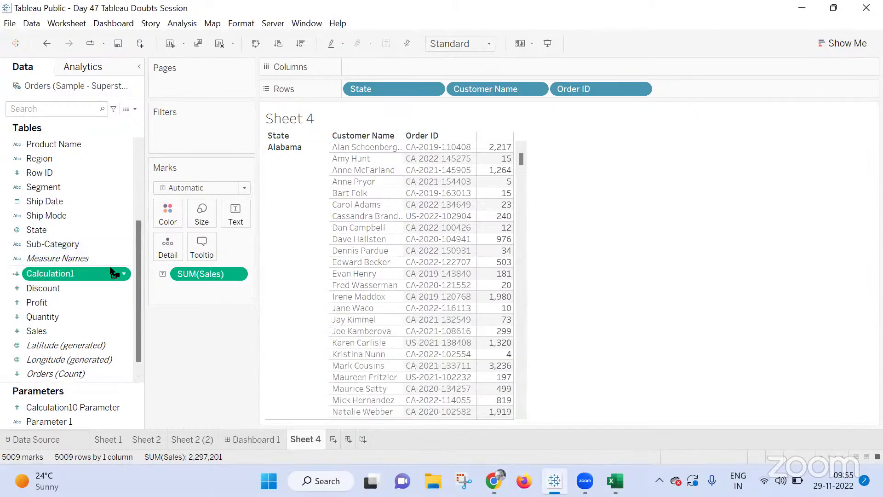
Add Calculation1 to the table as a separate value column beside Sales
left_click_drag(115, 273, 233, 212)
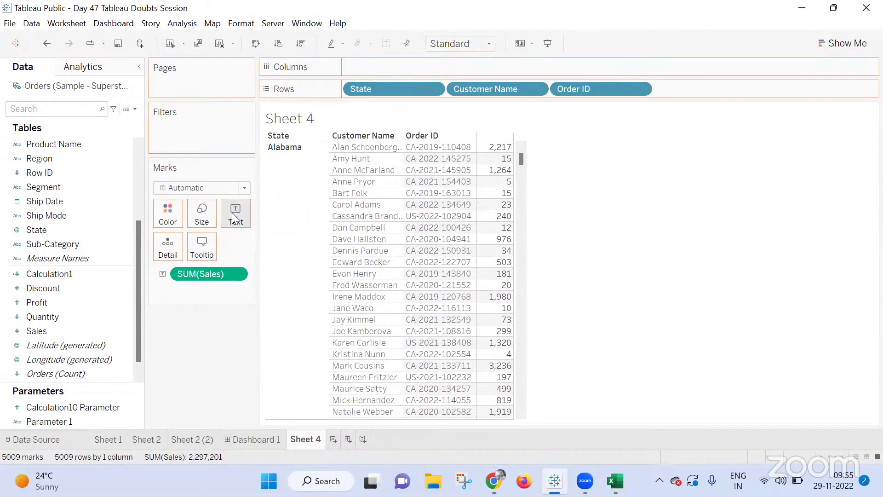
left_click_drag(199, 302, 469, 248)
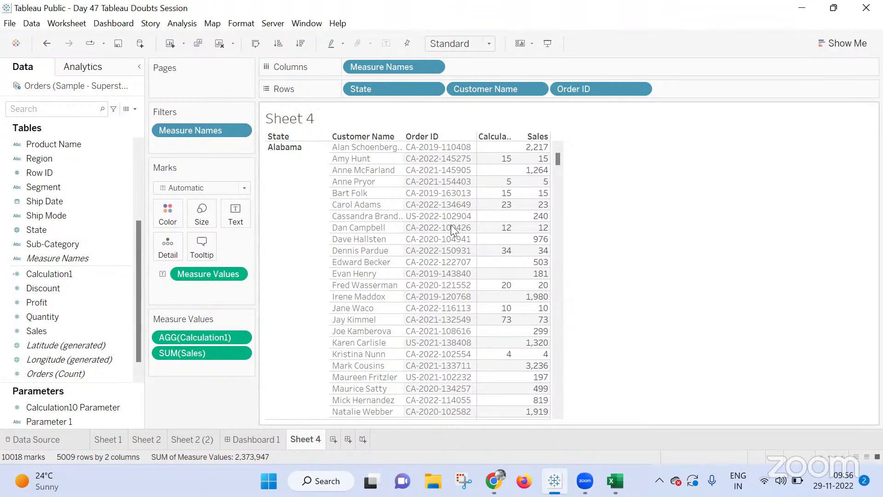
Review the formula of Calculation1 in the calculation editor and close it
left_click(58, 275)
right_click(59, 275)
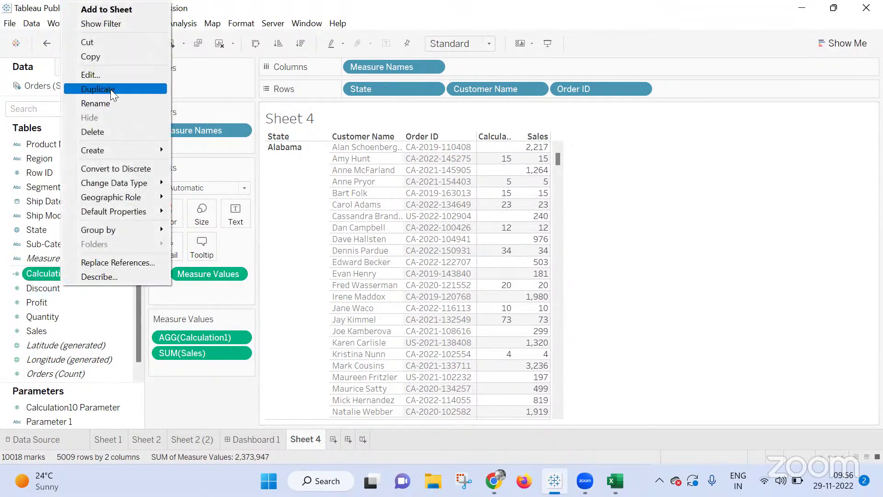
left_click(107, 74)
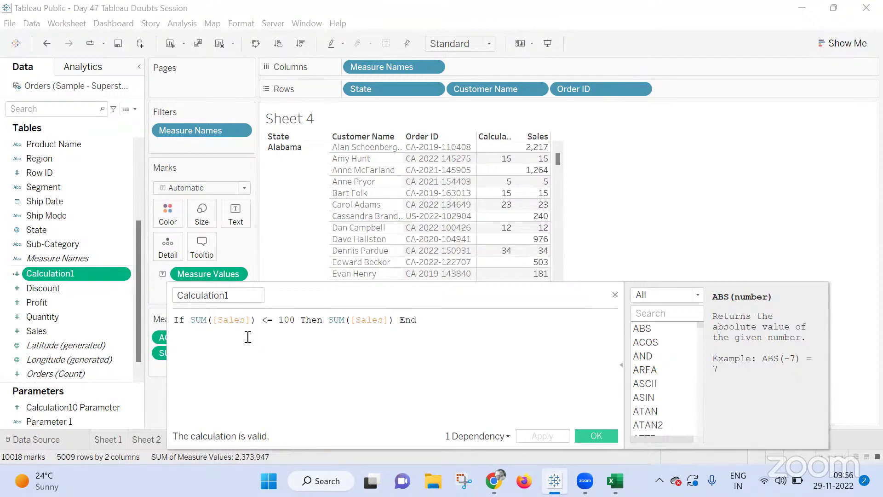
left_click(615, 293)
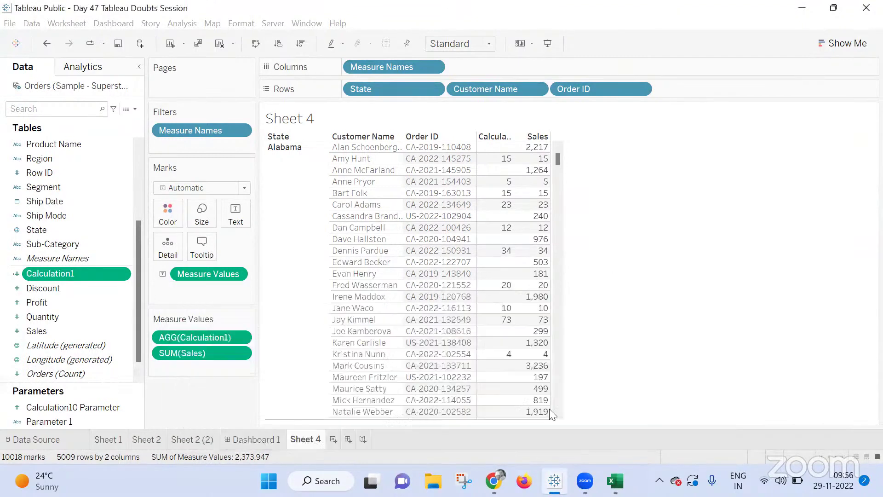
Switch to the Google Meet call to check for raised hands, and return to Sheet 4 in Tableau Public
mouse_move(493, 480)
left_click(439, 425)
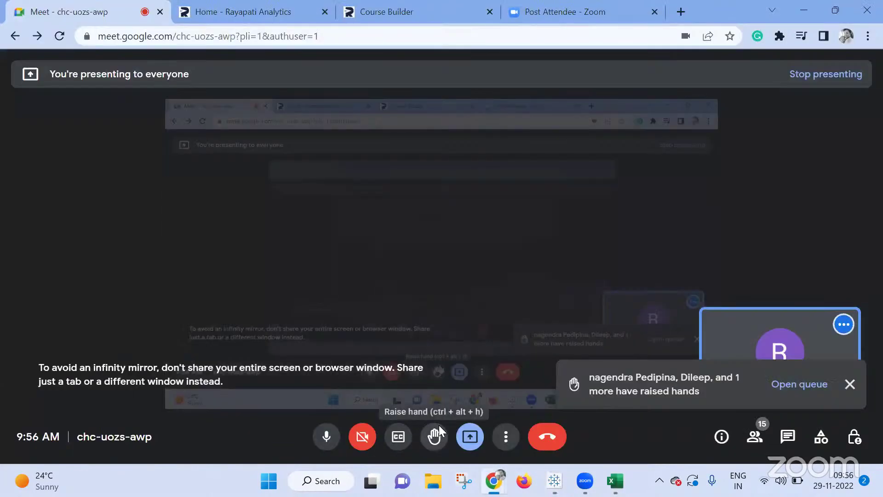
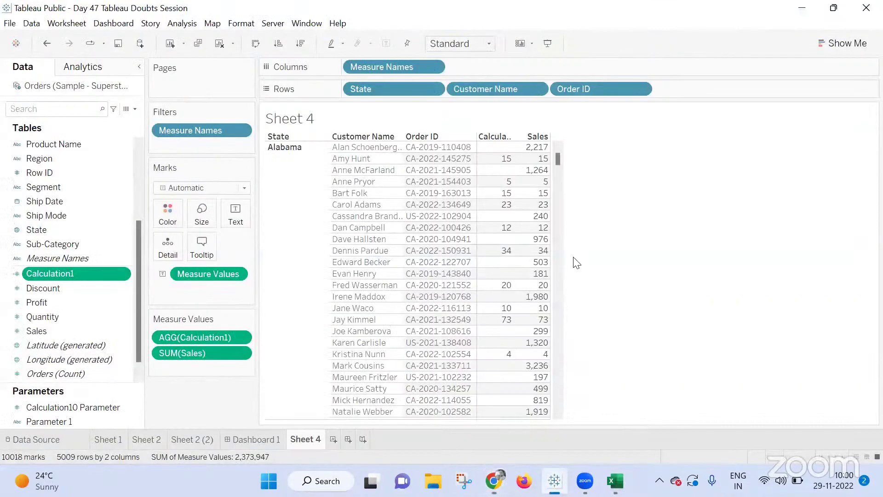
left_click(555, 480)
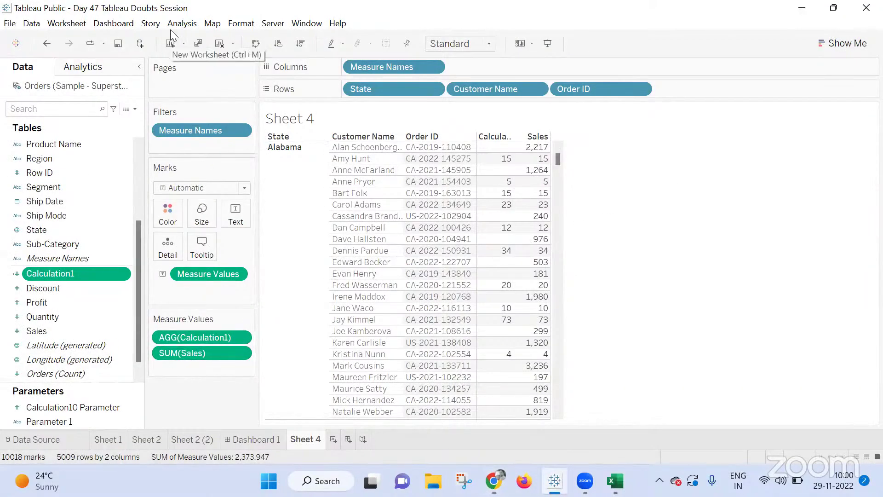
Start a new calculated field with the level-of-detail formula { FIXED [Customer Name] : SUM([Sales]) }
left_click(182, 23)
left_click(212, 283)
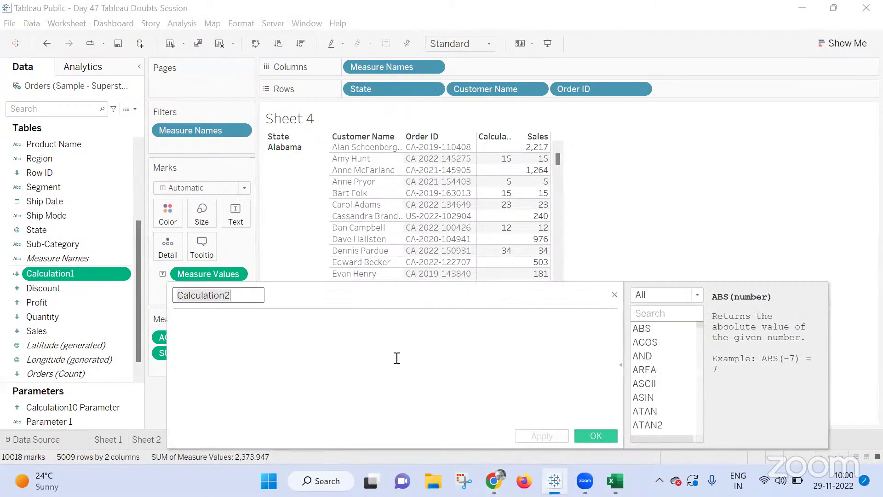
type("Fix")
key("Return")
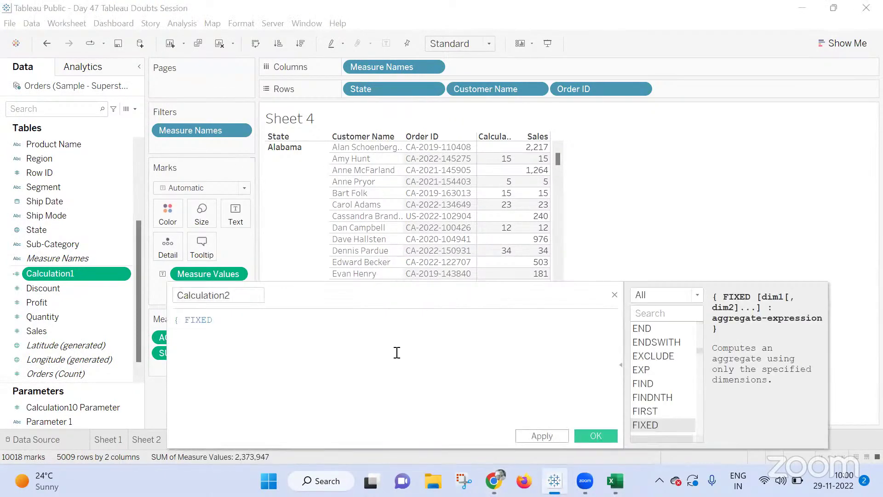
type("Cust")
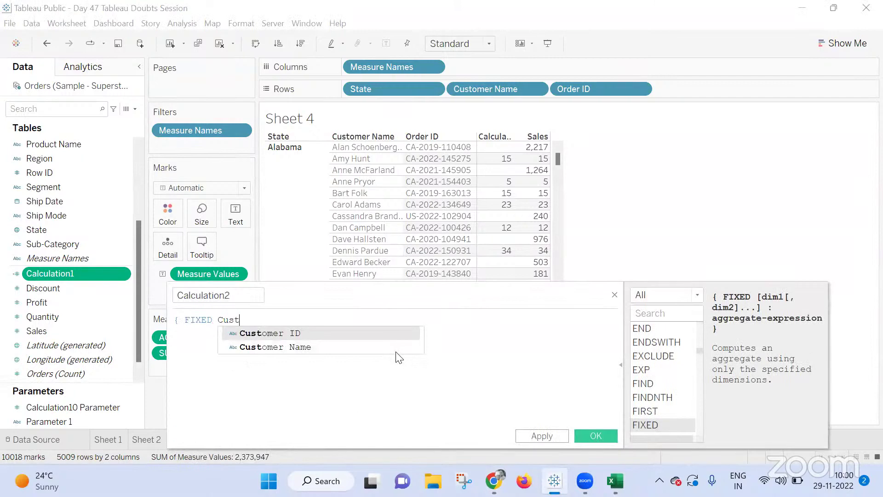
left_click(396, 350)
type(": ")
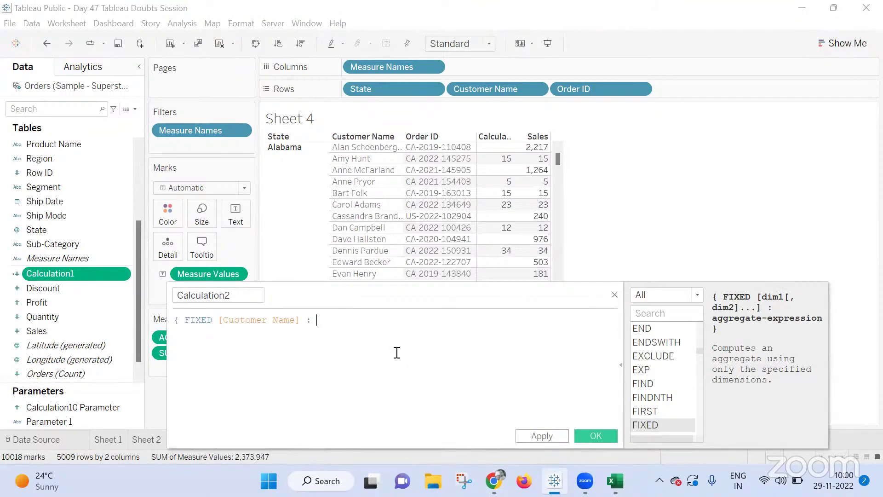
type("SUM([Sales])")
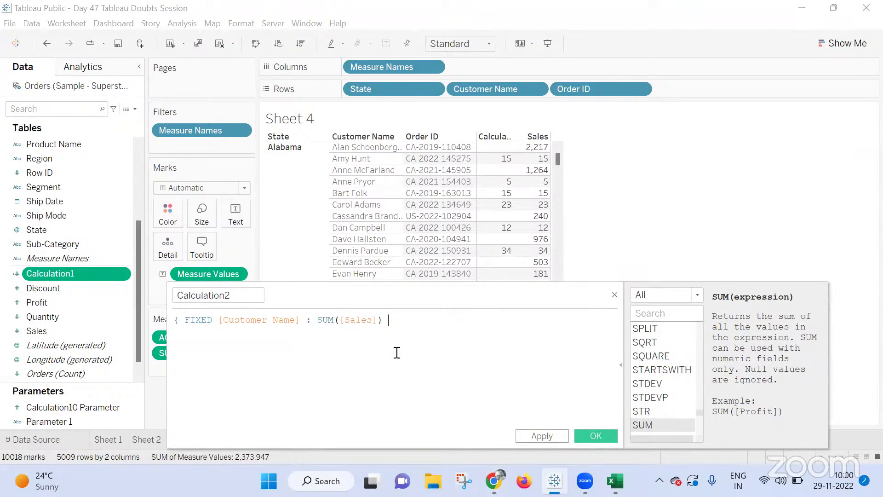
type("}")
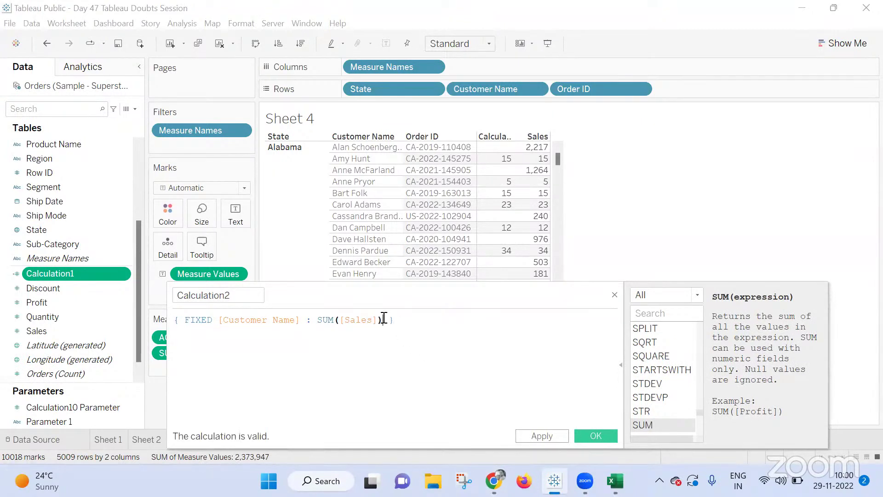
Divide SUM([Sales]) by SUM([Profit]) inside the FIXED expression and save the calculated field
type("/S")
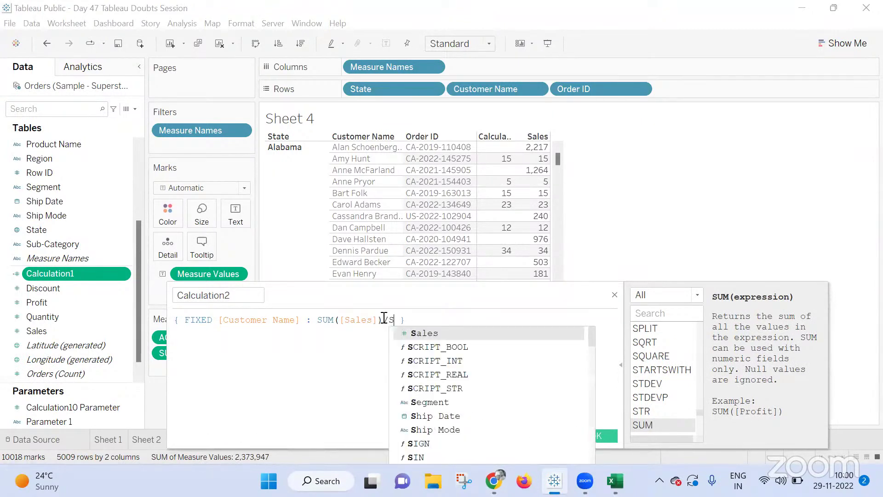
type("UM")
key("Return")
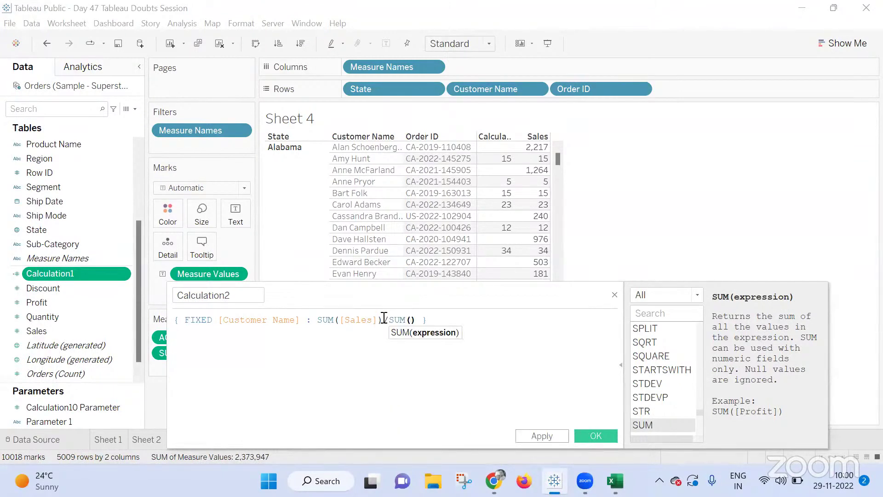
type("Pro")
key("Down")
key("Down")
key("Return")
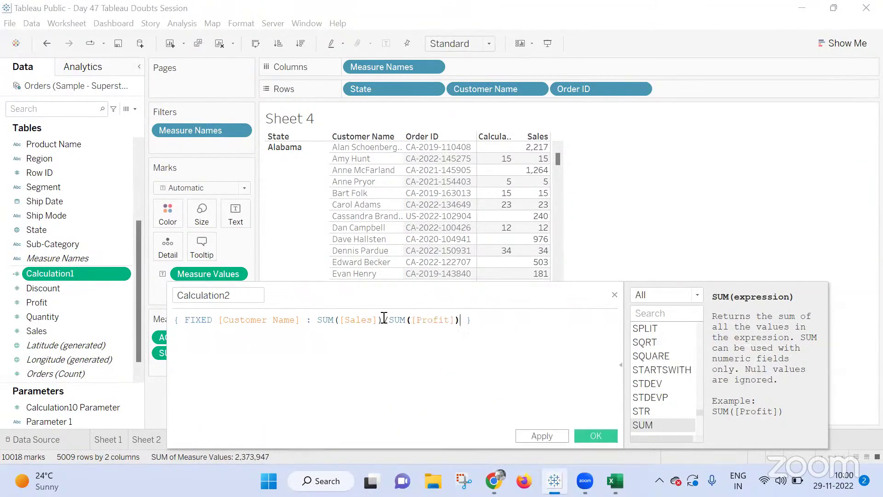
left_click(577, 436)
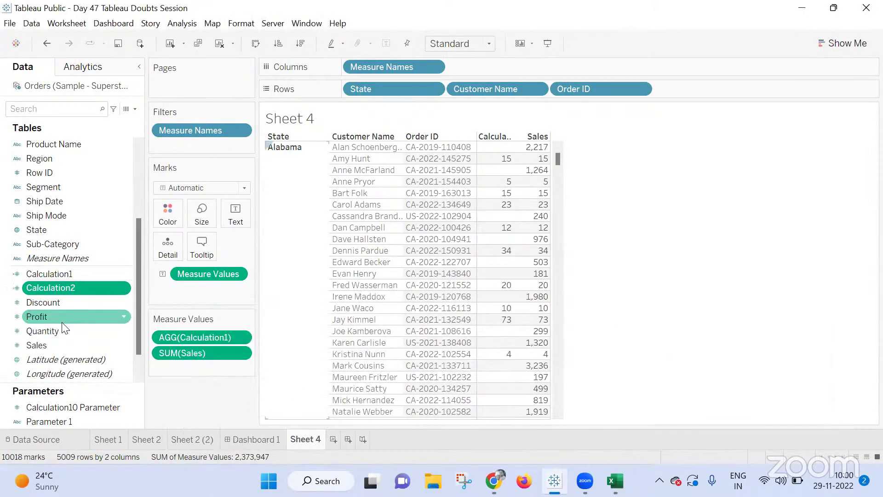
Convert Calculation2 to discrete and place it on Rows after Order ID
right_click(68, 291)
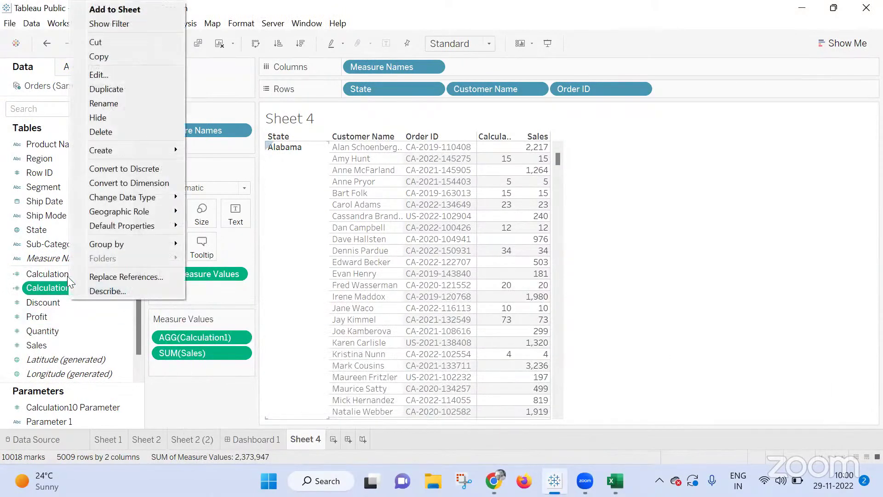
left_click(149, 173)
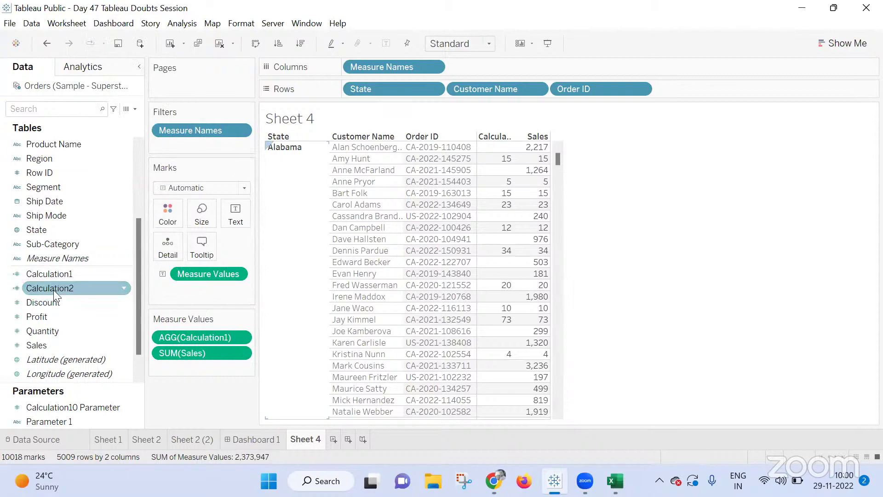
left_click_drag(53, 290, 682, 92)
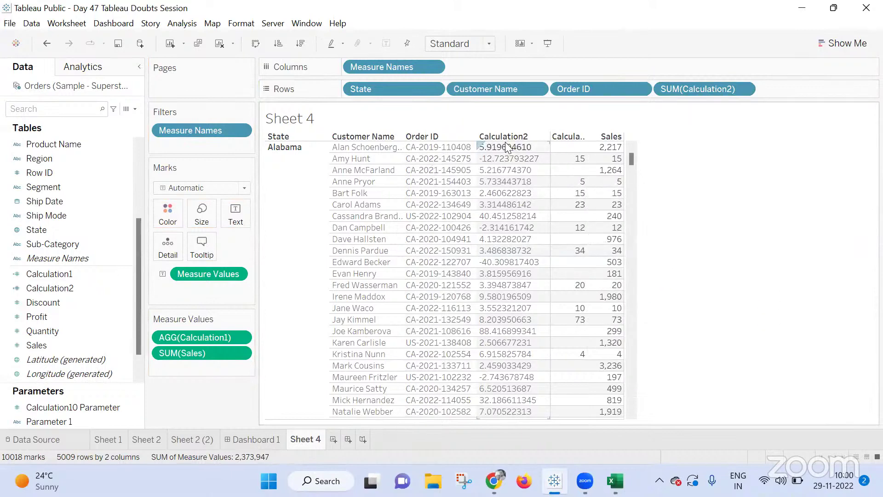
Switch to the Google Meet call, resume the paused screen presentation, and return to Sheet 4 in Tableau Public
mouse_move(493, 481)
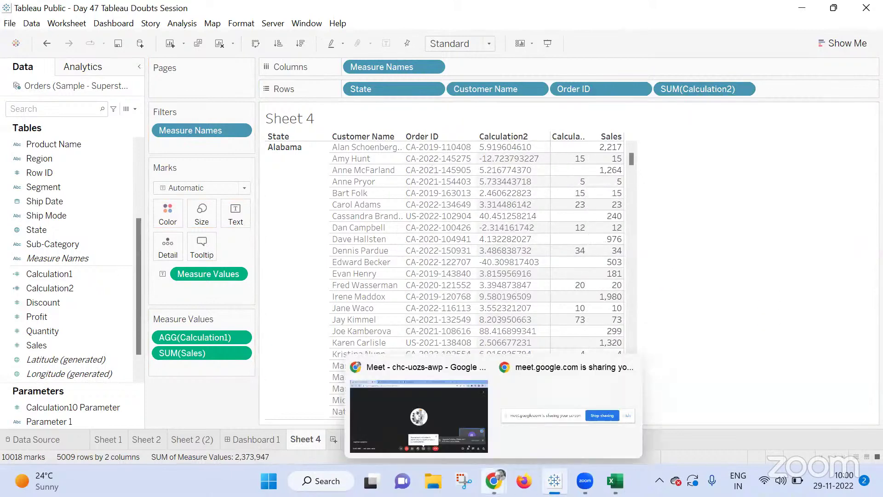
left_click(412, 418)
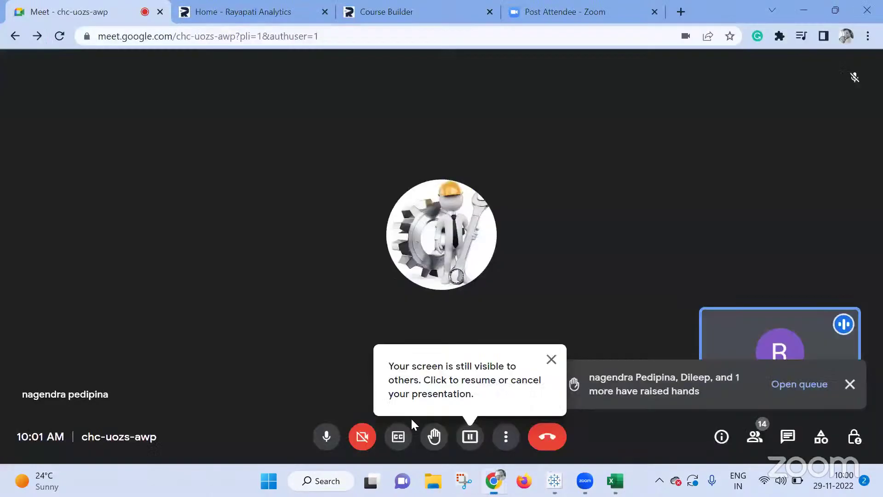
left_click(469, 439)
left_click(522, 403)
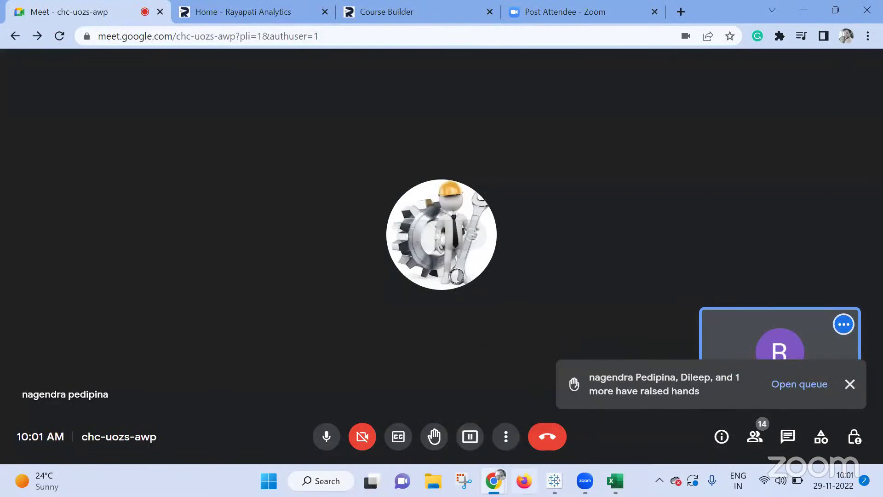
left_click(559, 479)
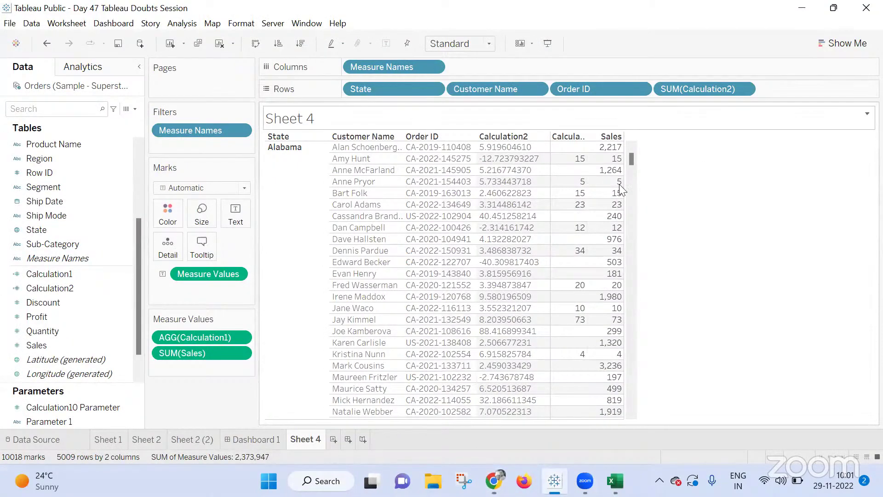
Review the formula of Calculation2 in the calculation editor, close it, and compare the rows of the Sheet 4 table
left_click(79, 289)
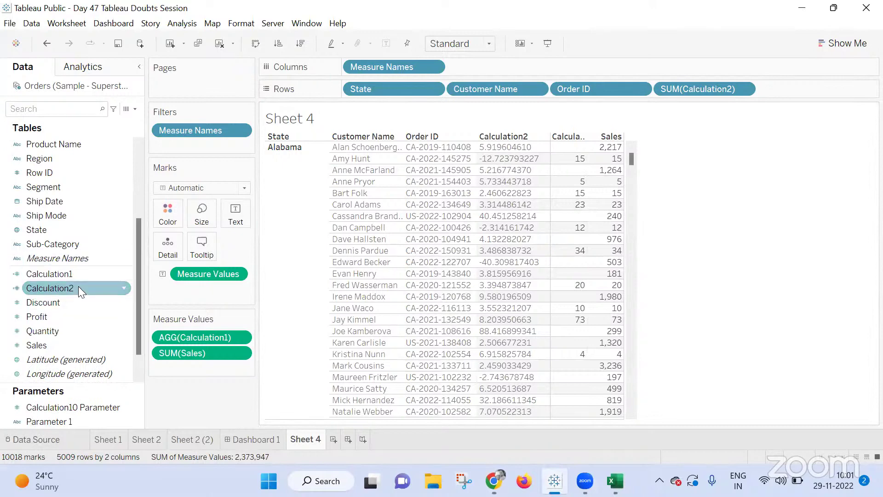
right_click(79, 286)
left_click(143, 72)
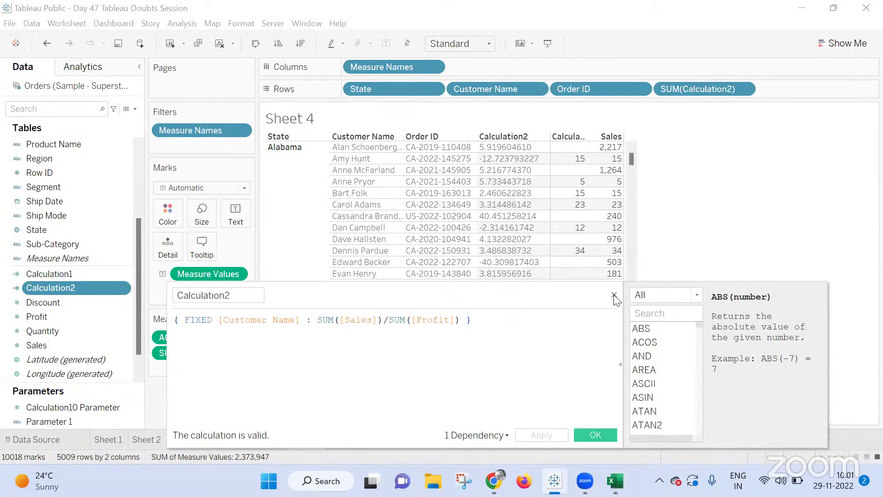
left_click(614, 295)
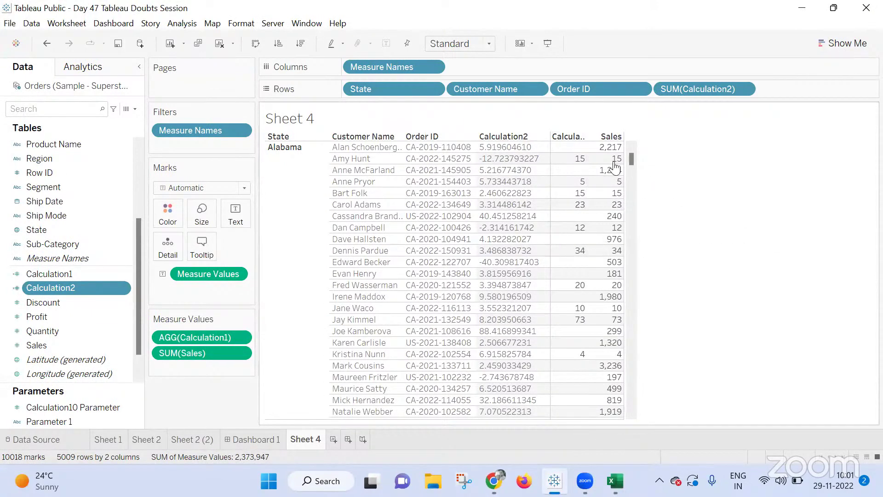
mouse_move(606, 214)
mouse_move(597, 265)
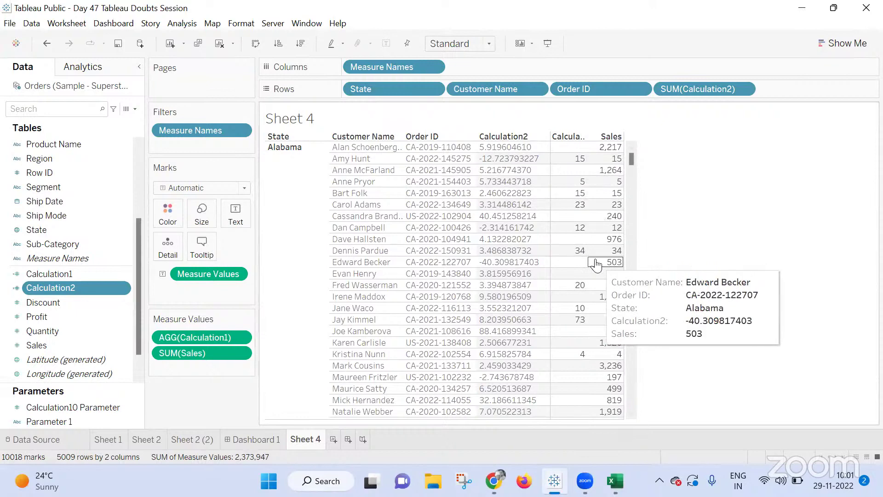
Reopen Calculation2, highlight its entire FIXED expression for explanation, and close the editor without changes
right_click(71, 283)
left_click(111, 75)
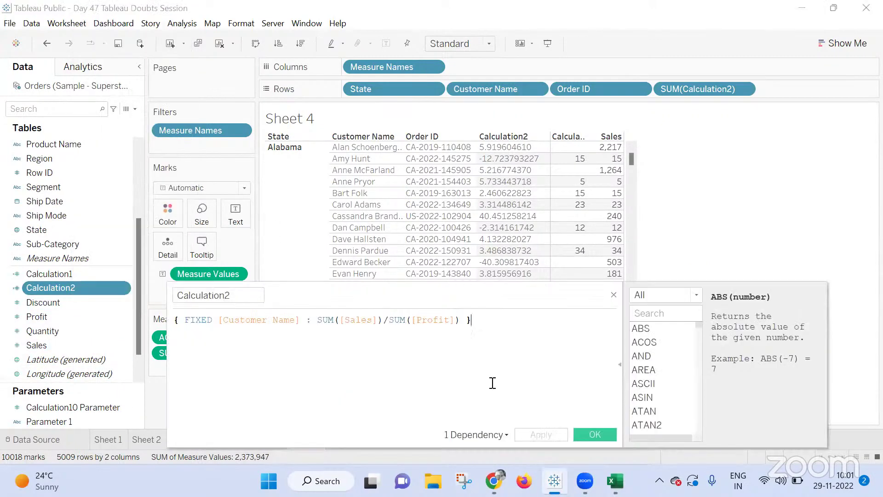
left_click_drag(504, 315, 174, 320)
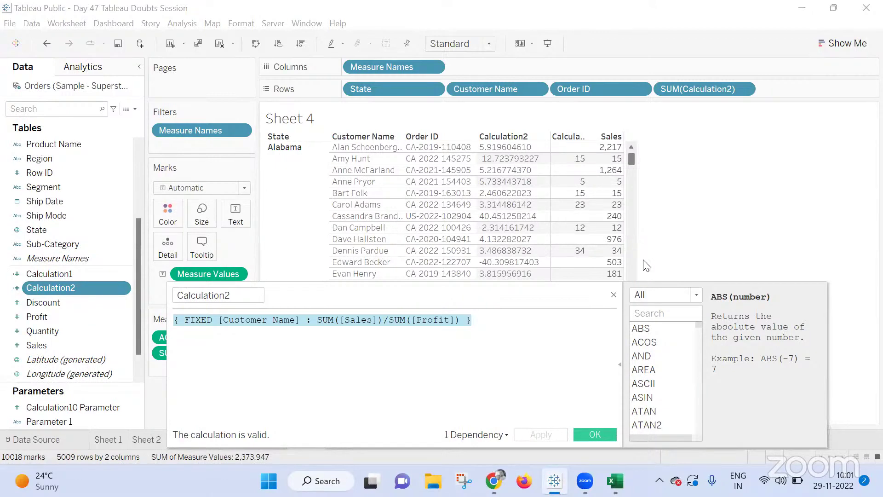
left_click(614, 295)
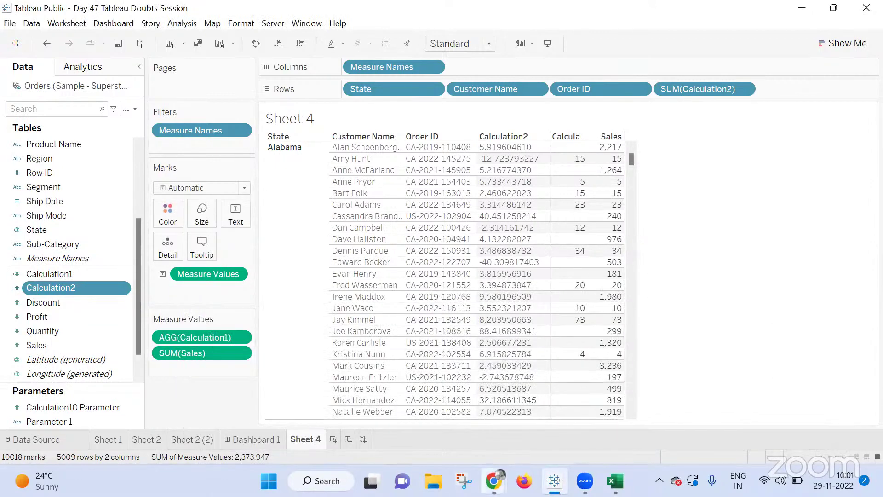
mouse_move(493, 481)
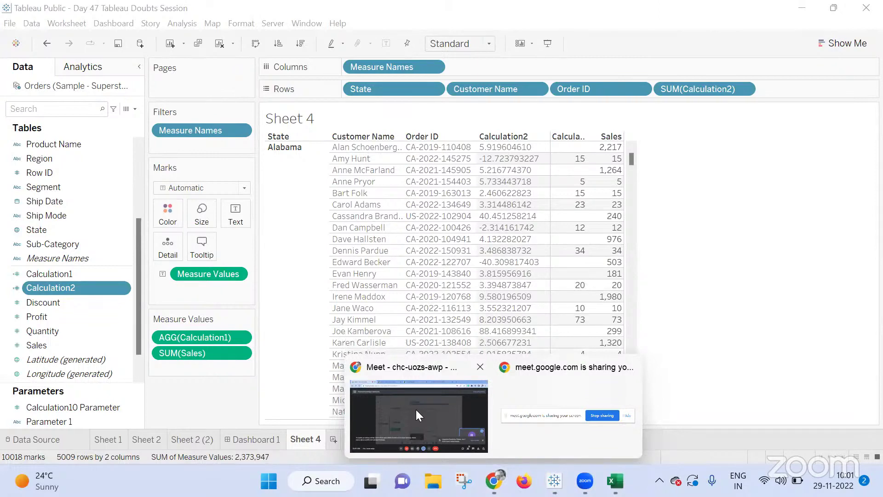
left_click(793, 312)
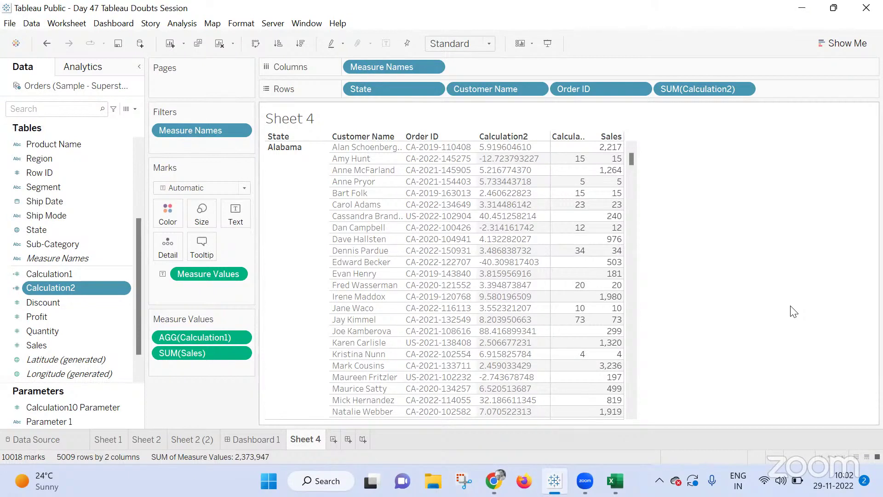
Add a new blank worksheet after Sheet 4
left_click(332, 440)
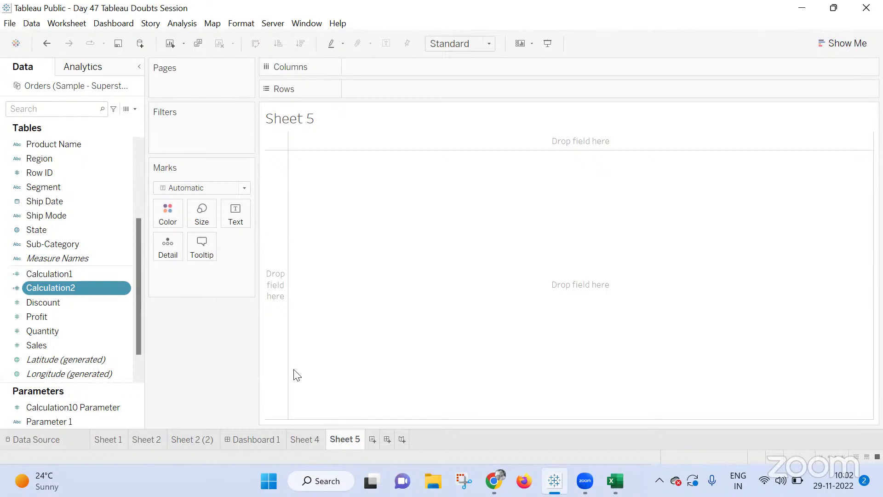
left_click(10, 24)
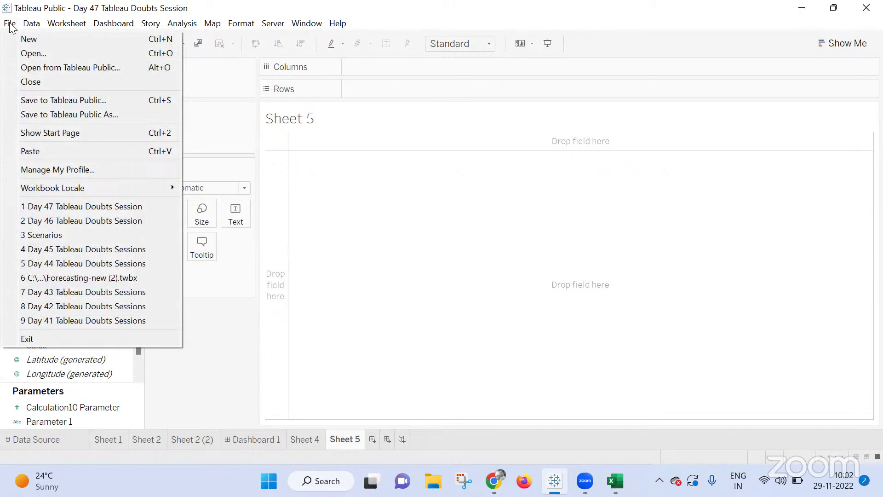
left_click(456, 216)
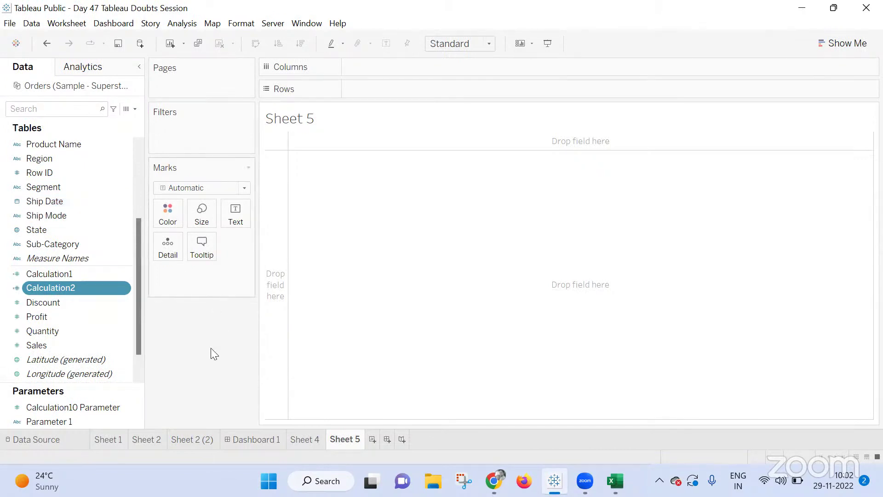
Start adding an extension to Dashboard 1 and search the available dashboard extensions for "language"
left_click(236, 440)
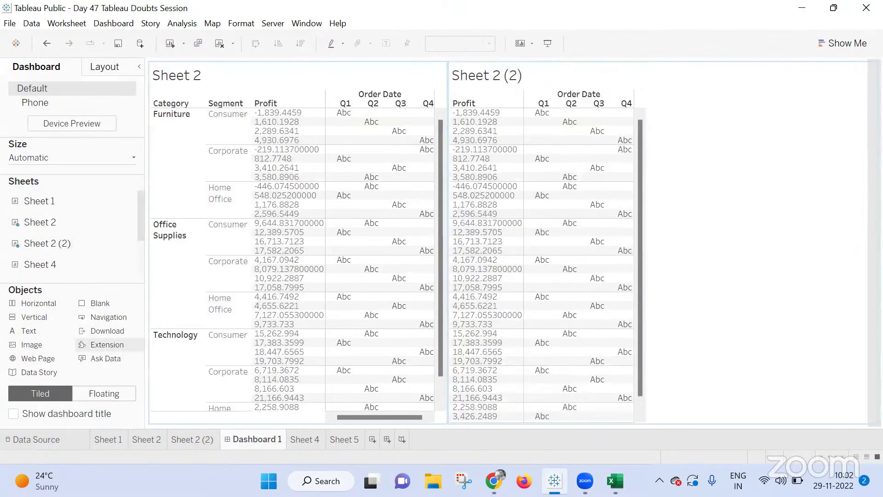
left_click(817, 227)
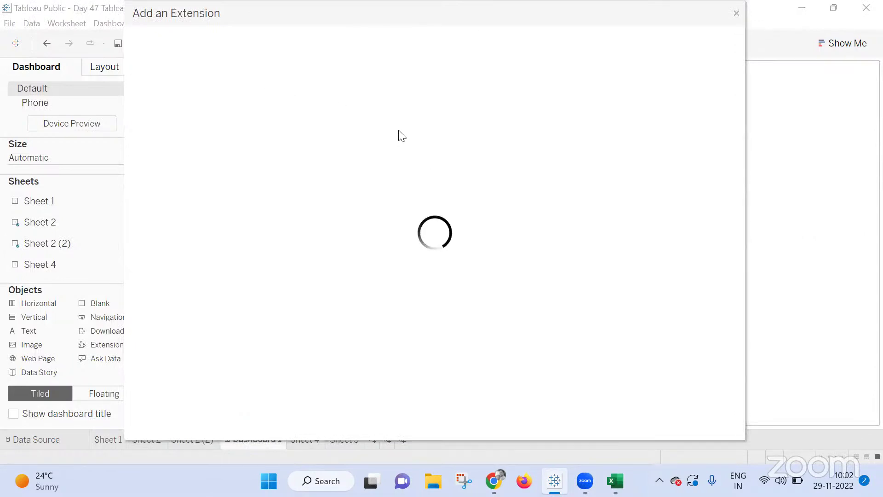
left_click(221, 46)
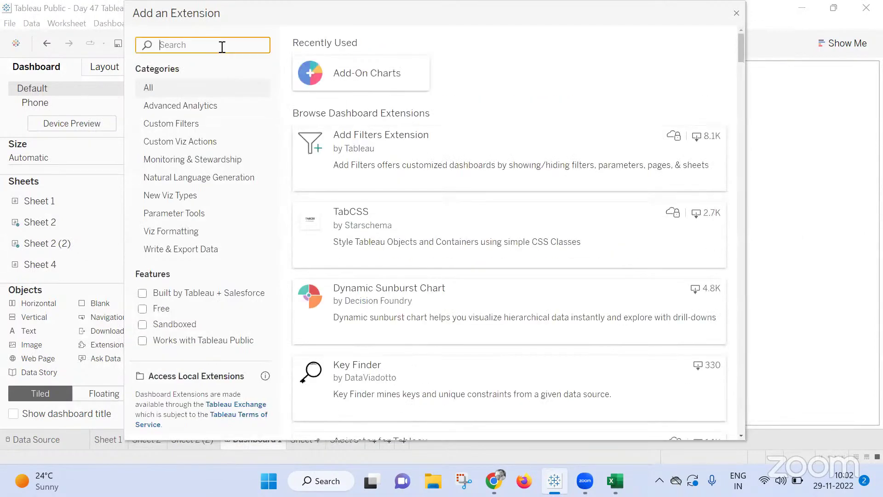
type("language")
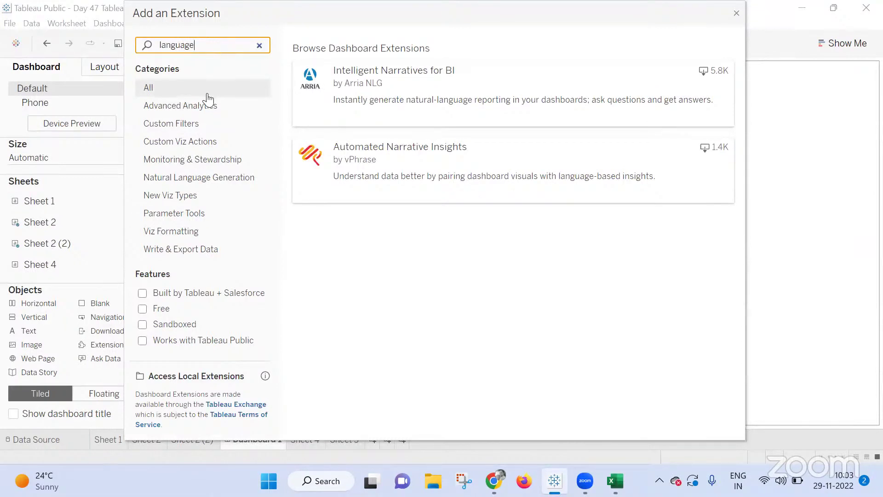
Replace the extension search term with "translator"
key("BackSpace")
key("BackSpace")
key("BackSpace")
key("BackSpace")
key("BackSpace")
key("BackSpace")
key("BackSpace")
key("BackSpace")
type("t")
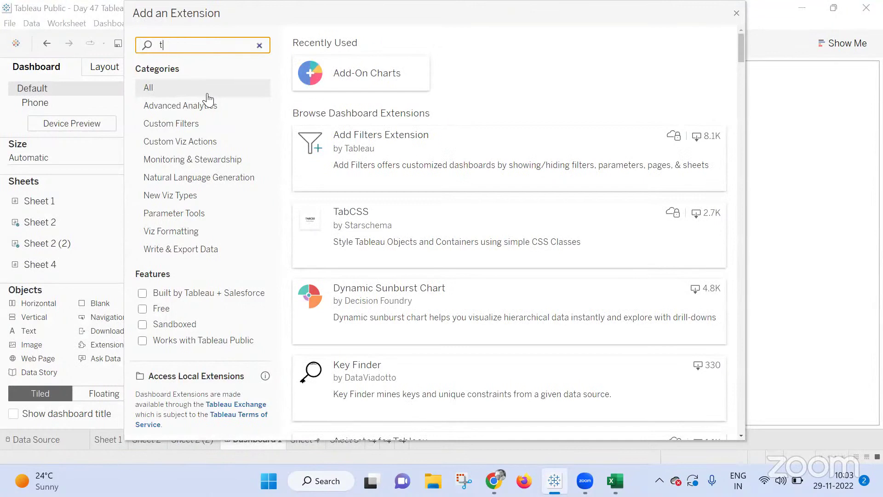
type("rans")
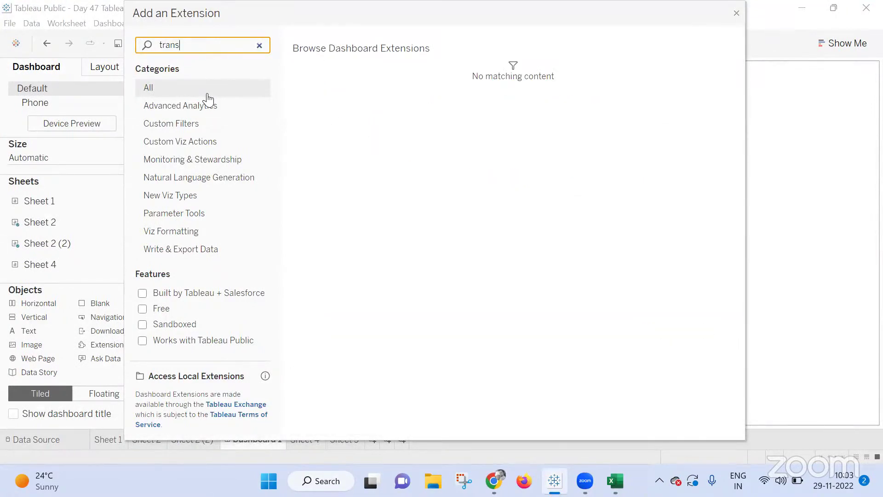
type("lator")
left_click(418, 191)
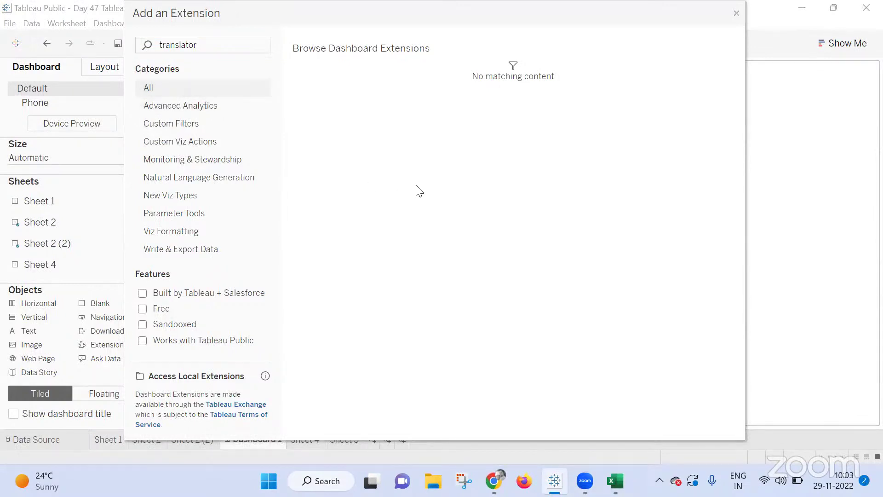
Try the Built by Tableau + Salesforce and Free filters on the translator search, clear both, and leave the extension gallery
left_click(244, 44)
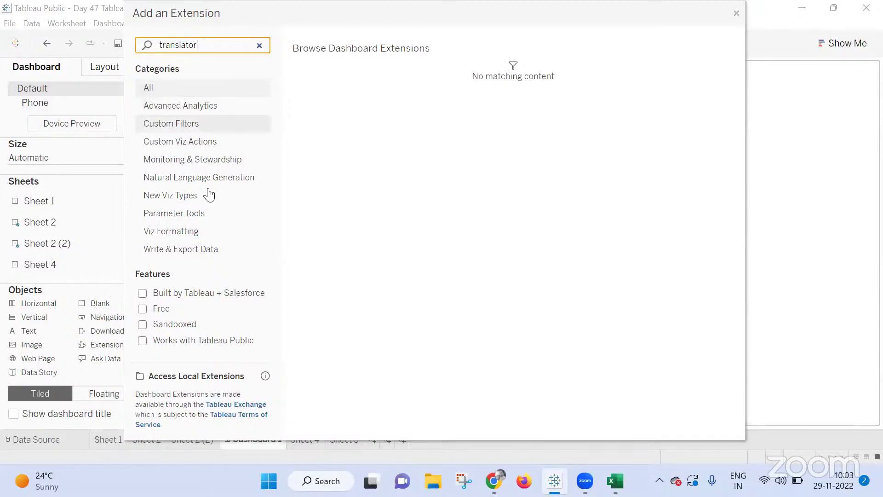
left_click(142, 293)
left_click(142, 309)
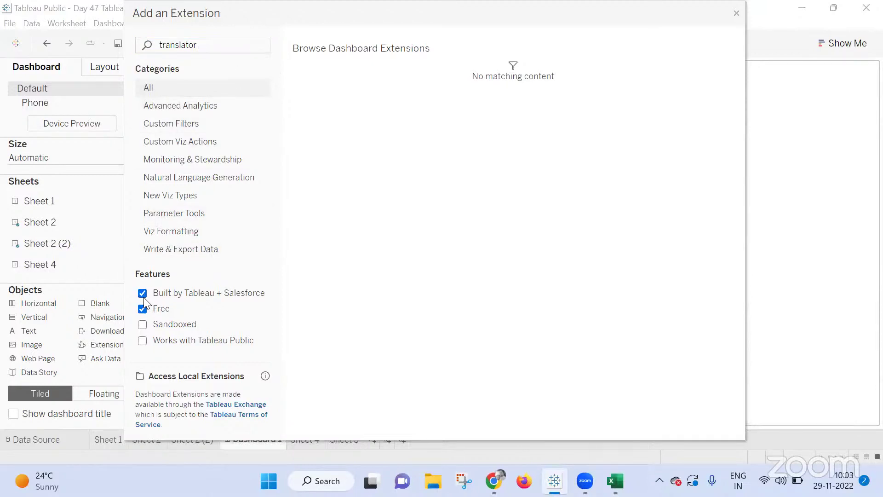
left_click(142, 293)
left_click(142, 308)
left_click(737, 14)
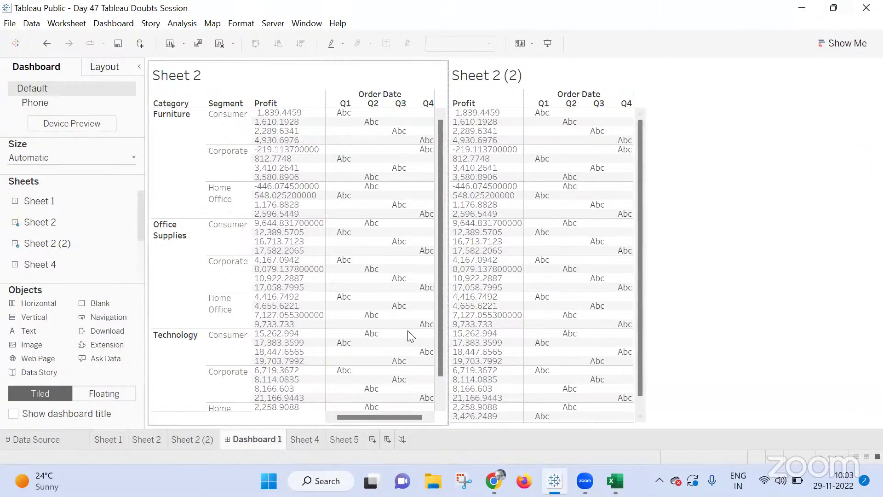
Place the Category field on Rows in Sheet 5
left_click(342, 441)
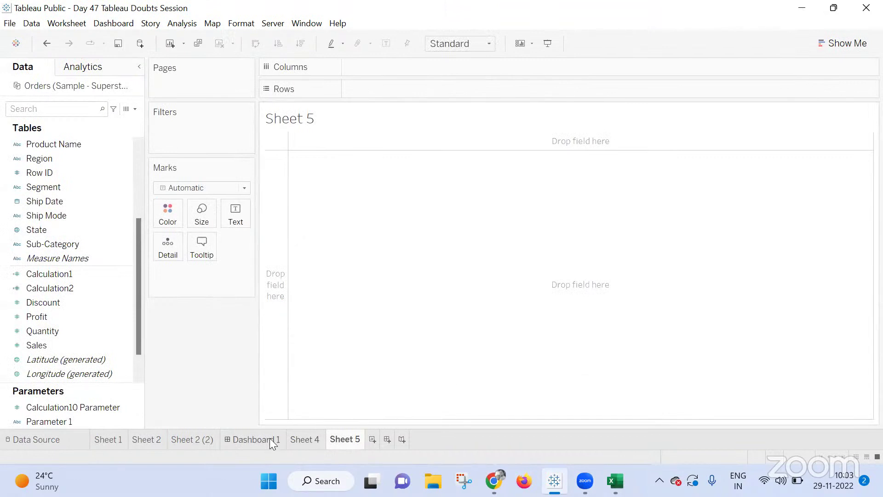
left_click(53, 243)
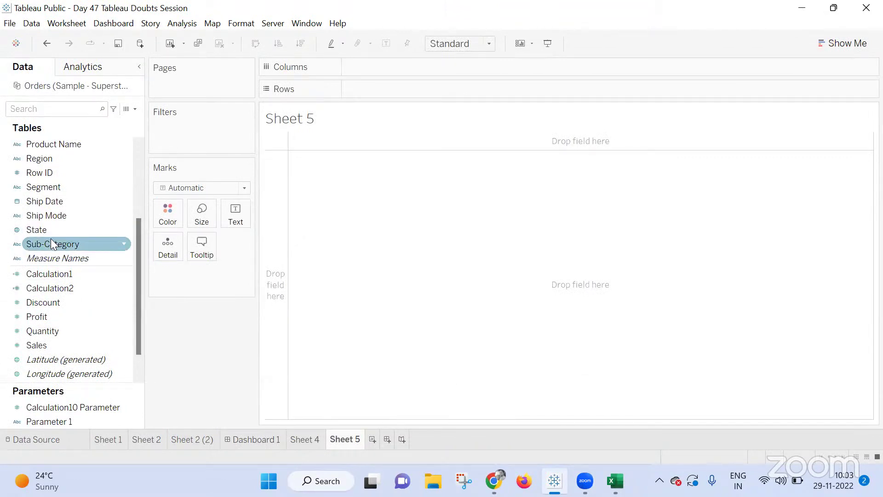
scroll(50, 240, "up", 3)
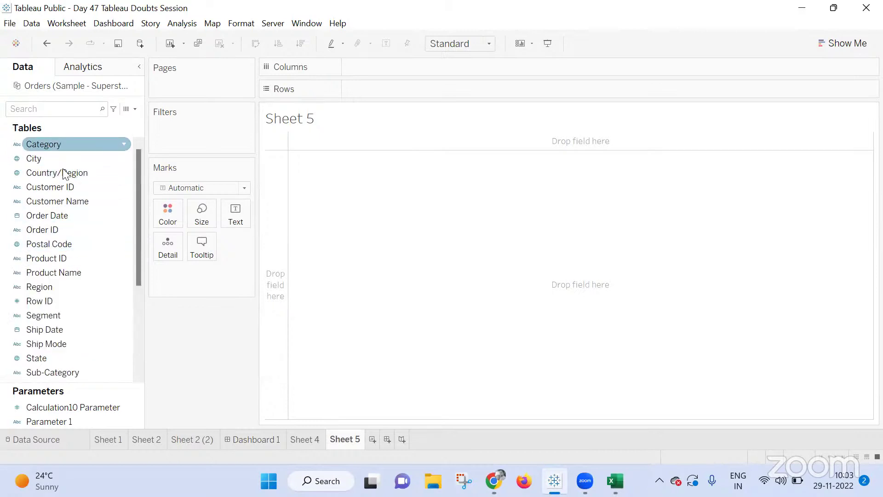
left_click_drag(71, 148, 478, 97)
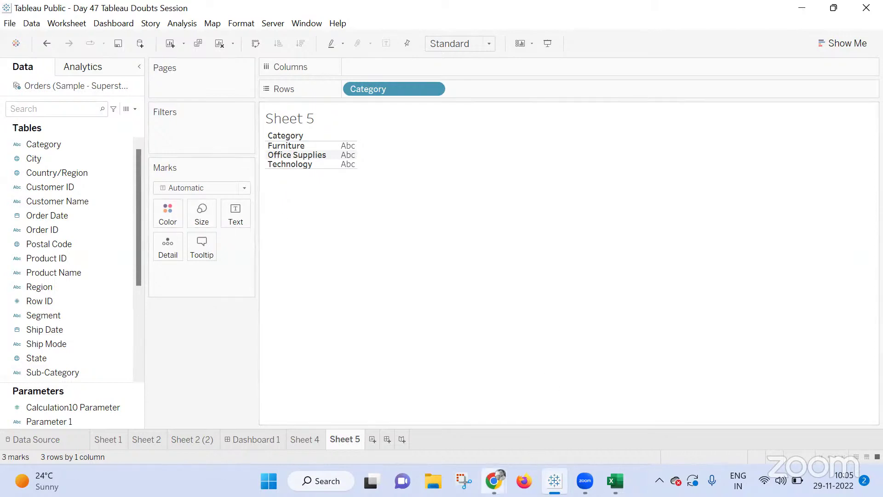
Switch to the Google Meet window in Chrome and open a new browser tab
left_click(493, 481)
left_click(437, 393)
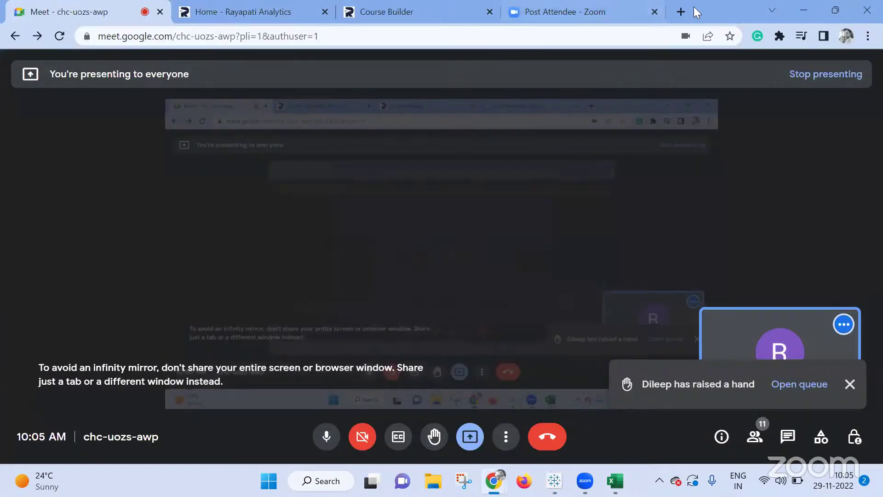
left_click(681, 11)
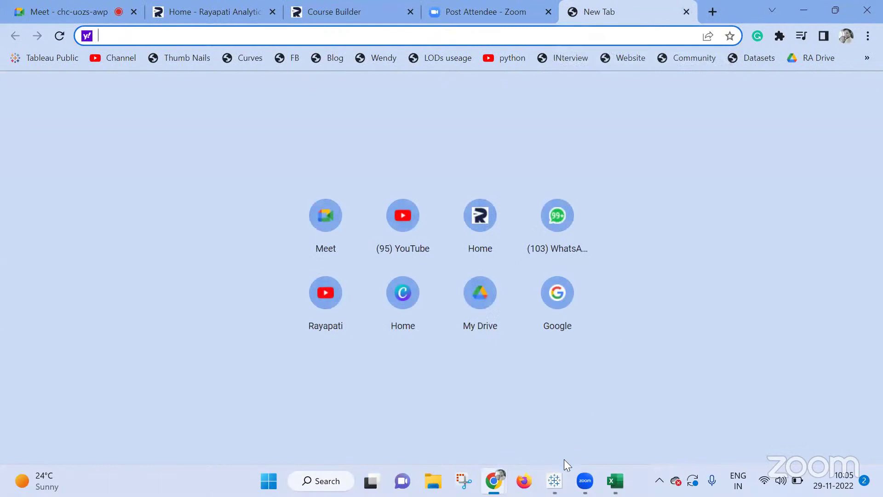
Switch from Chrome back to the Tableau Public workbook on Sheet 5
mouse_move(555, 480)
left_click(553, 365)
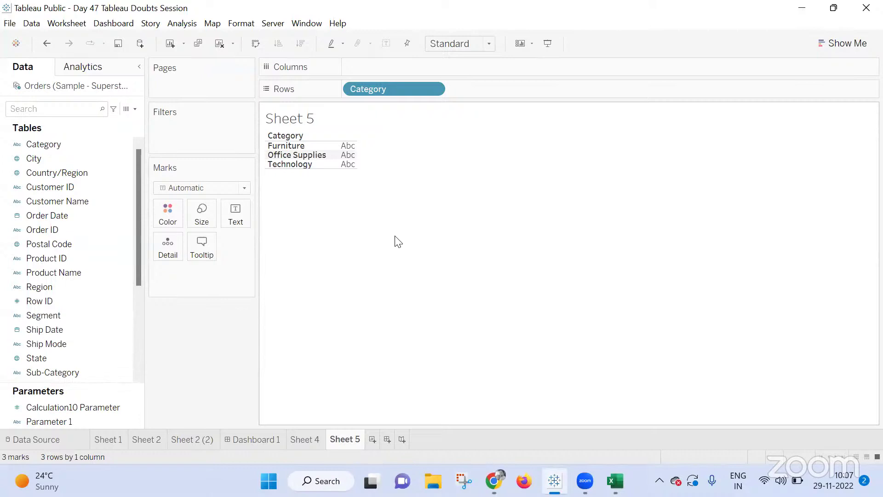
left_click(491, 469)
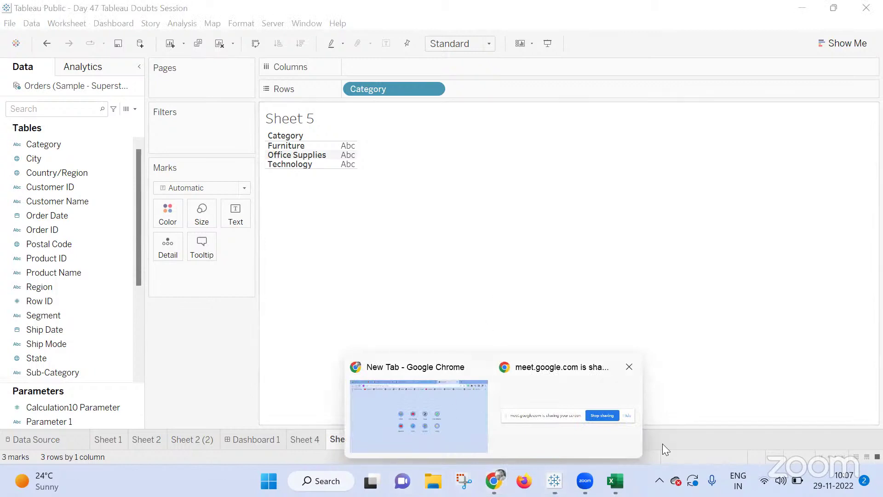
left_click(750, 350)
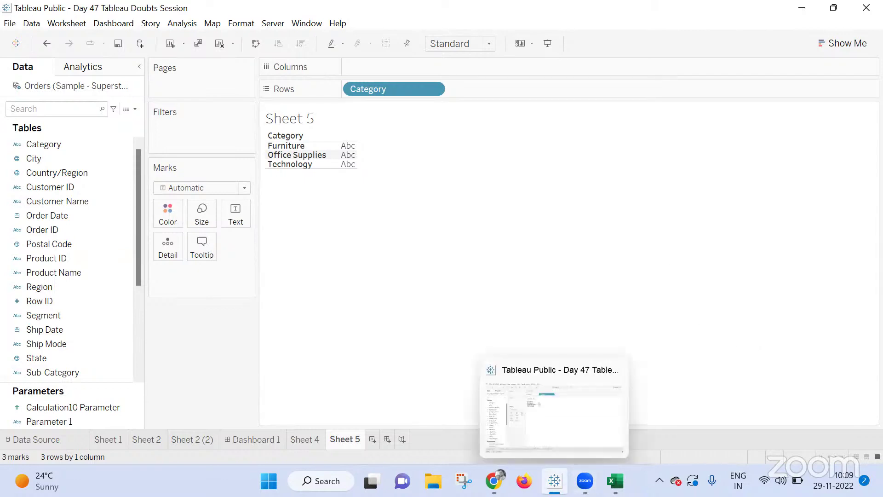
left_click(585, 480)
left_click(554, 480)
left_click(554, 480)
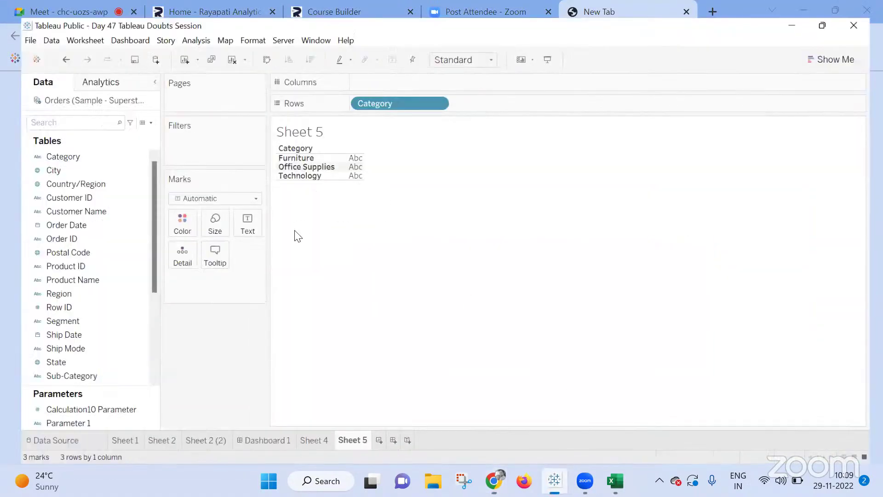
Add an Extension object to Dashboard 1 and search the extension gallery for "forms"
left_click(252, 439)
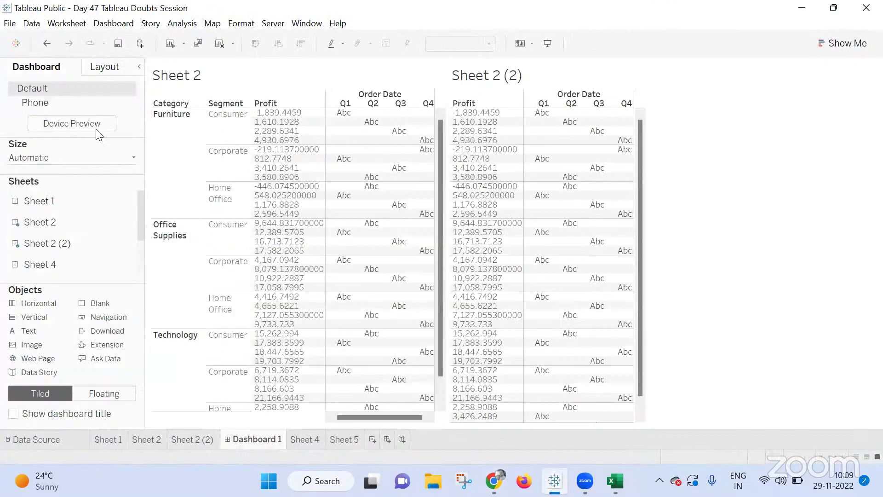
left_click(340, 226)
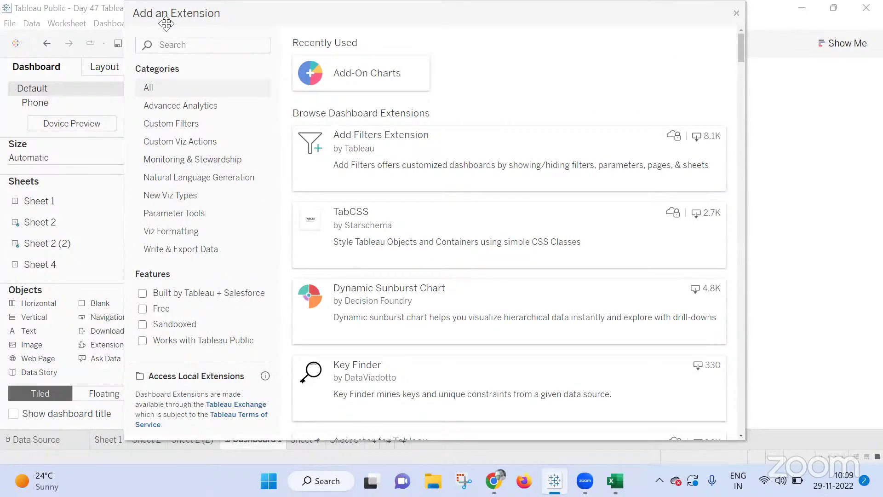
left_click(183, 43)
type("form")
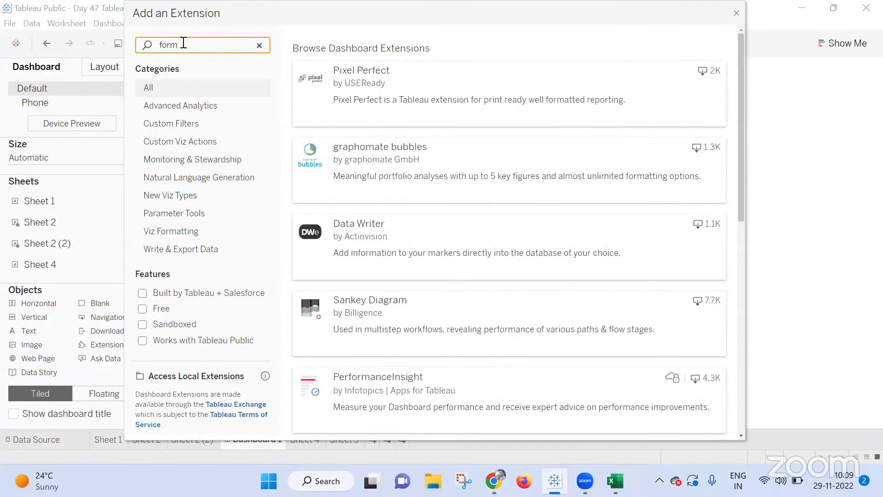
type("s")
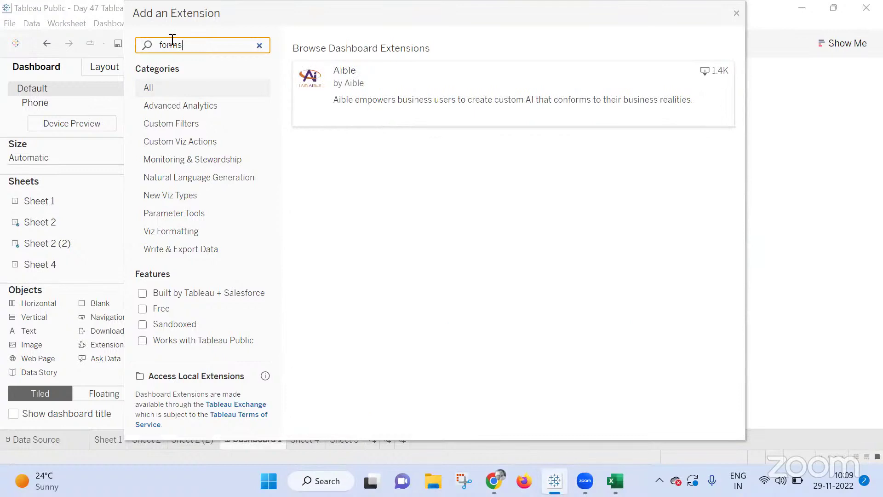
Replace the extension search term with "google"
key("BackSpace")
key("BackSpace")
key("BackSpace")
key("BackSpace")
key("BackSpace")
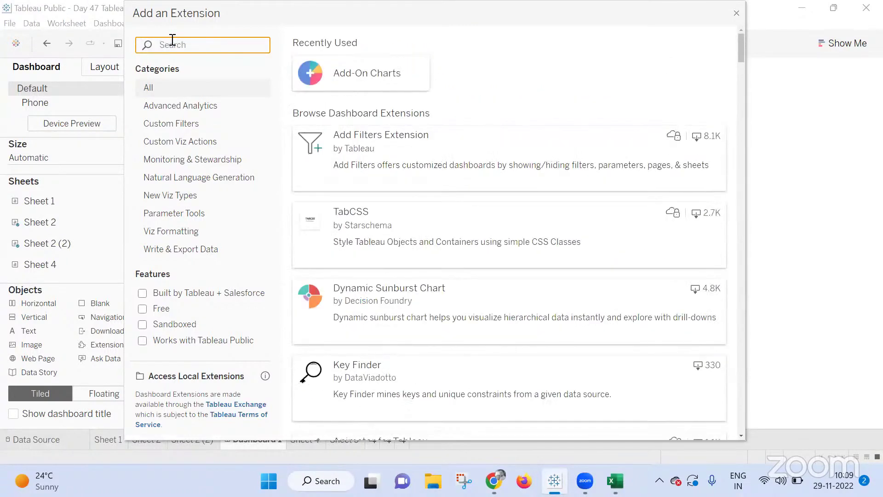
type("google")
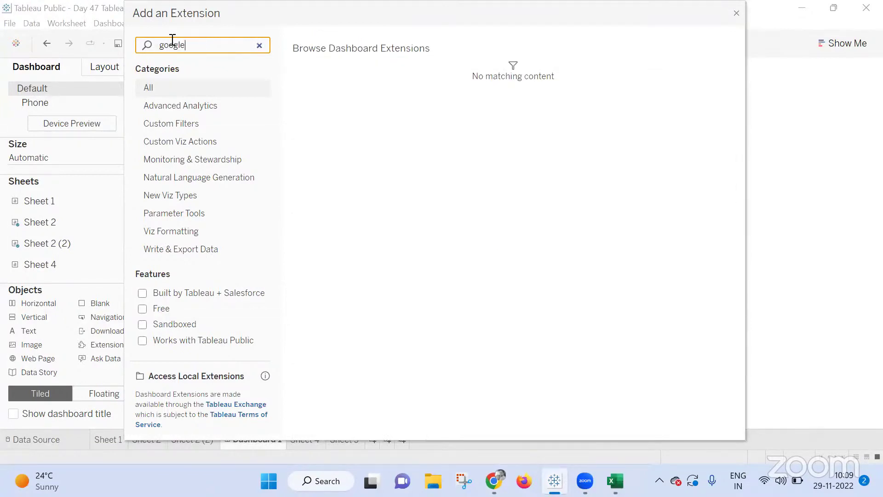
Search the extension gallery again for "forms" and "form", and close it without adding an extension
key("BackSpace")
key("BackSpace")
key("BackSpace")
key("BackSpace")
key("BackSpace")
key("BackSpace")
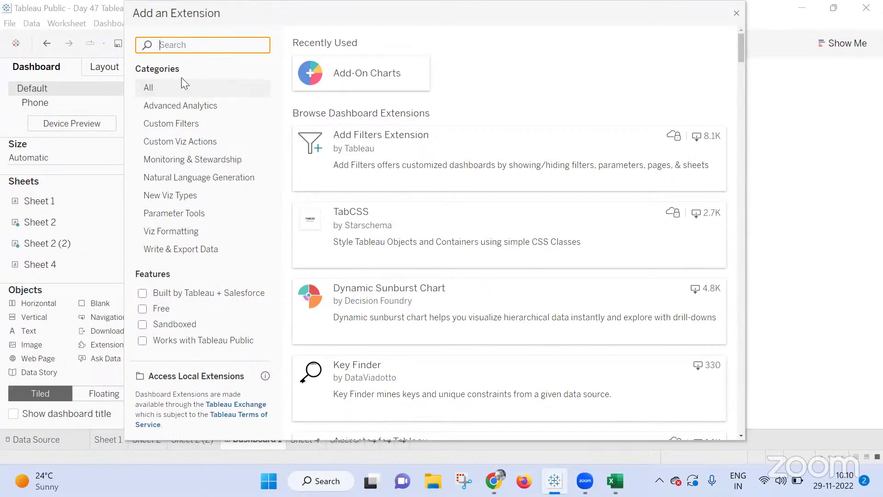
type("for")
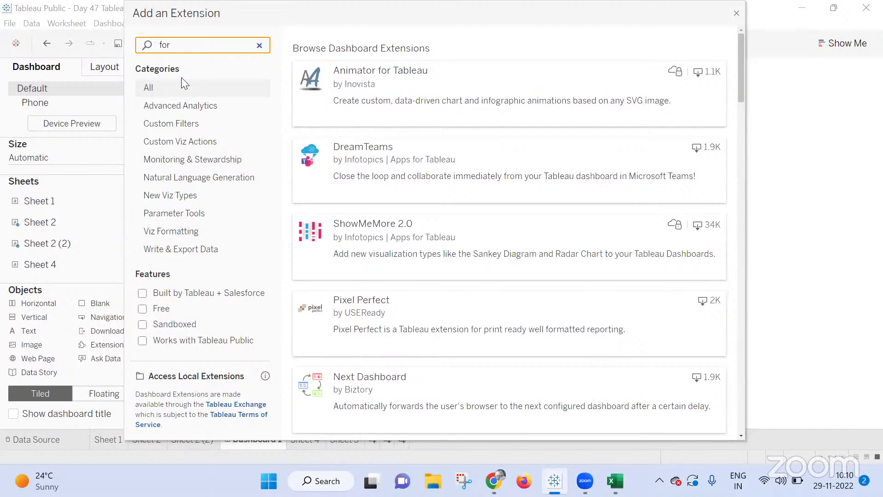
key("BackSpace")
key("BackSpace")
key("BackSpace")
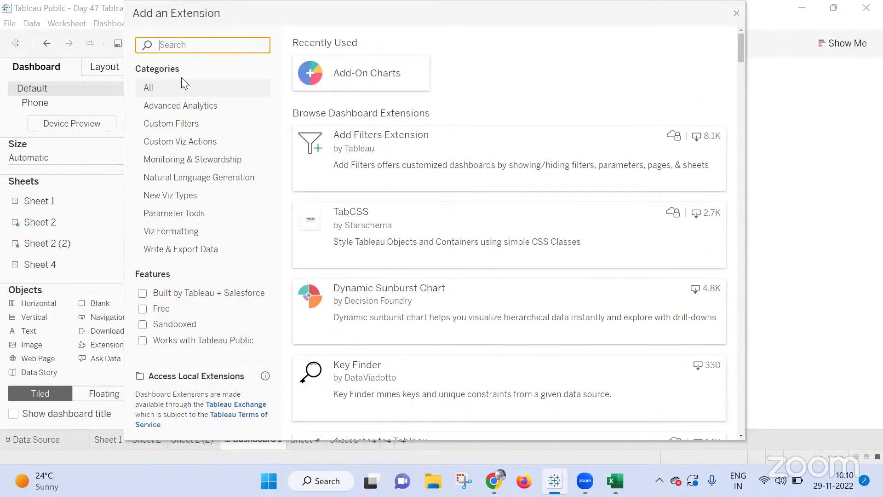
type("form")
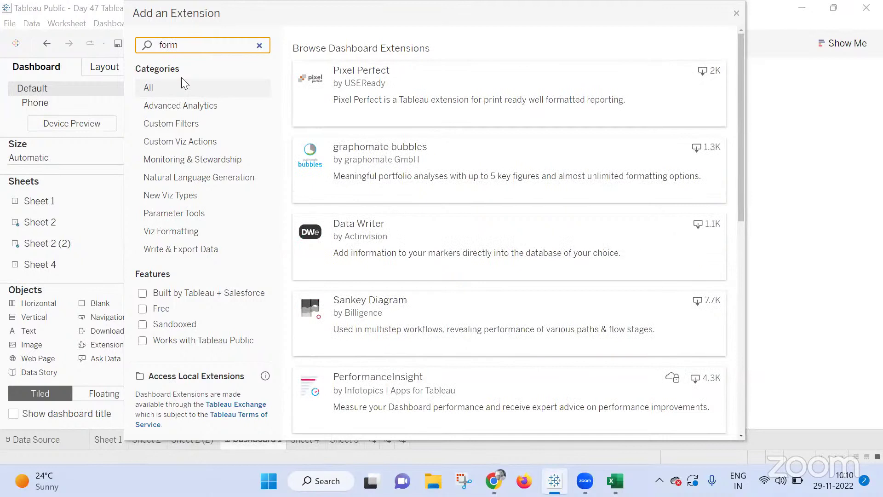
type("s")
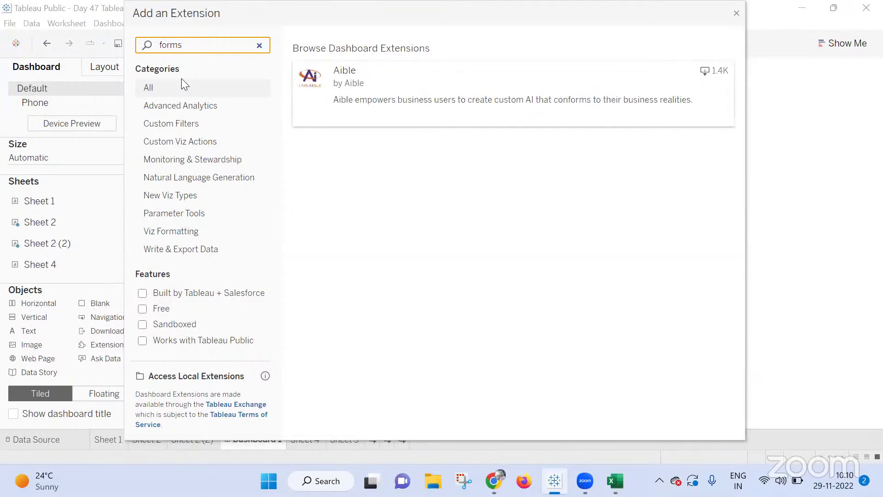
key("BackSpace")
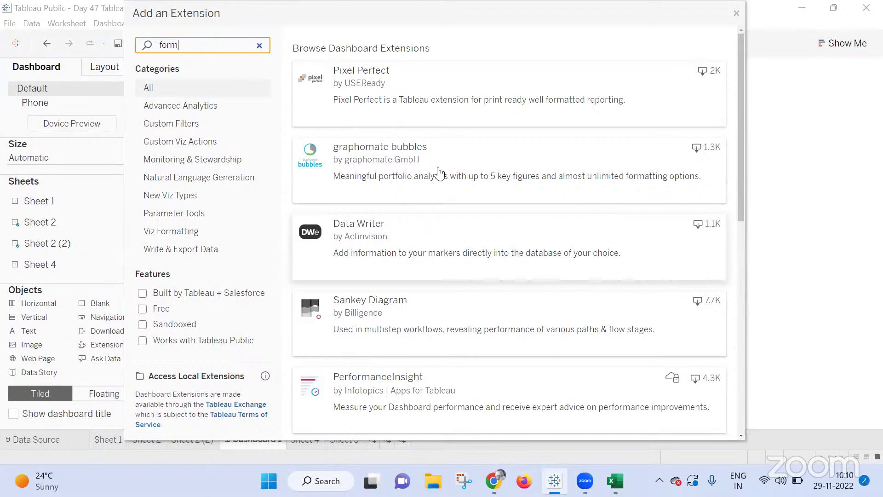
left_click(736, 14)
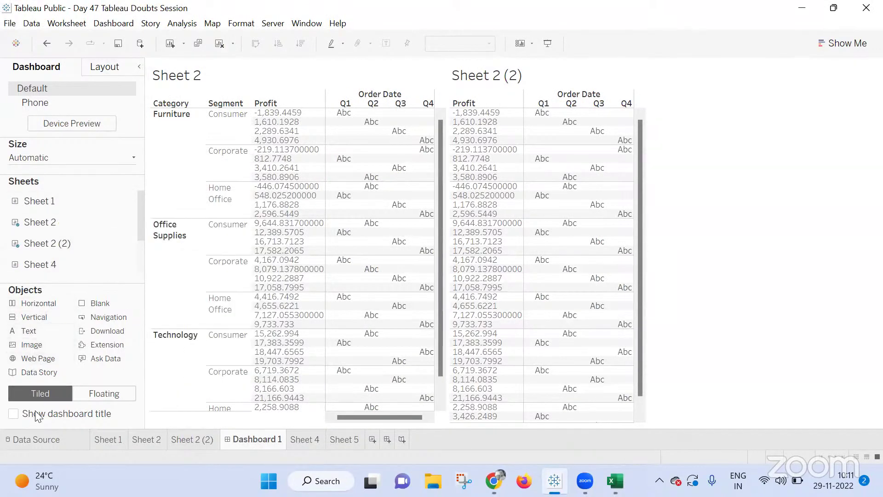
Place a Web Page object beside Sheet 2 (2) on Dashboard 1, leave its URL empty, and switch to Chrome
left_click_drag(36, 360, 831, 237)
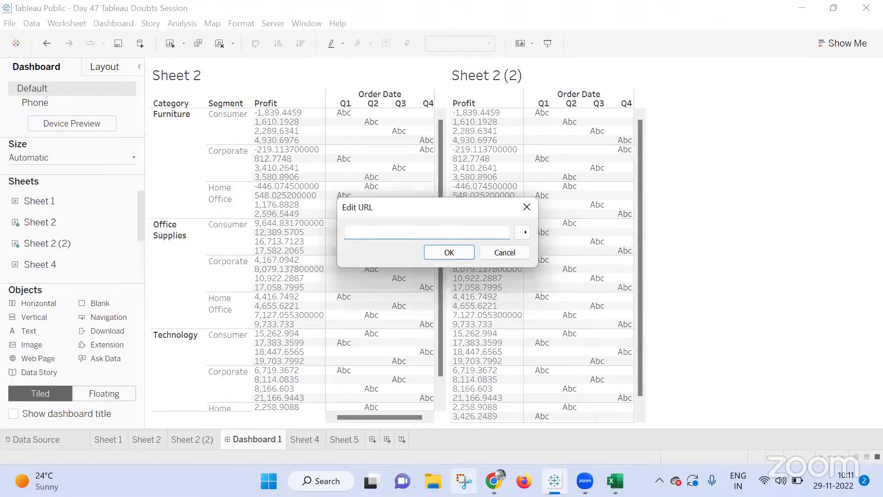
left_click(493, 481)
left_click(427, 425)
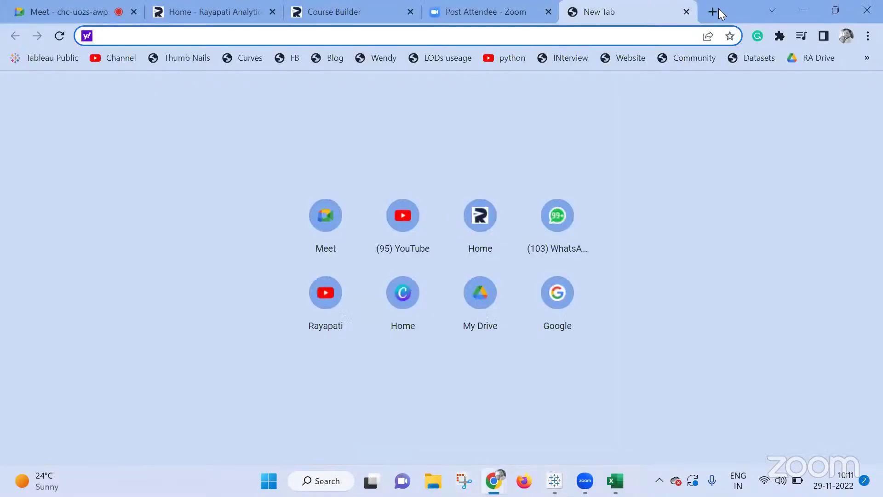
Search the web for "google form" in the new tab
type("google")
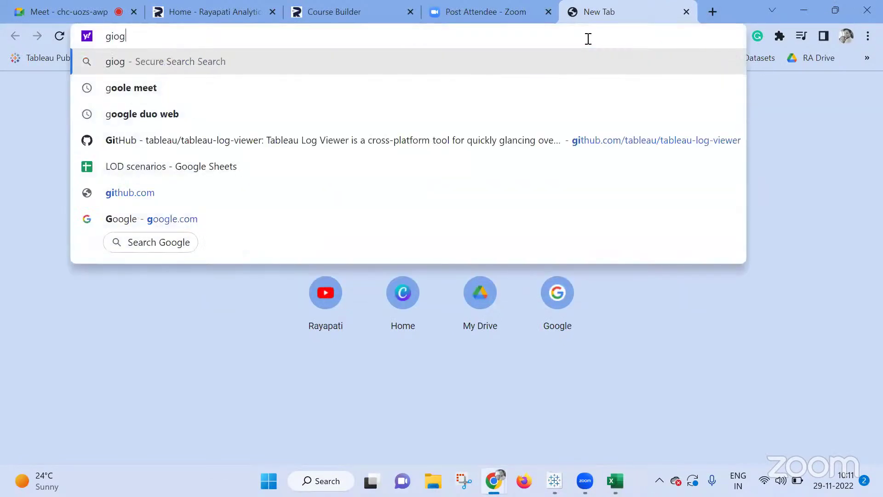
key("BackSpace")
key("BackSpace")
key("BackSpace")
key("BackSpace")
key("BackSpace")
type("i")
key("BackSpace")
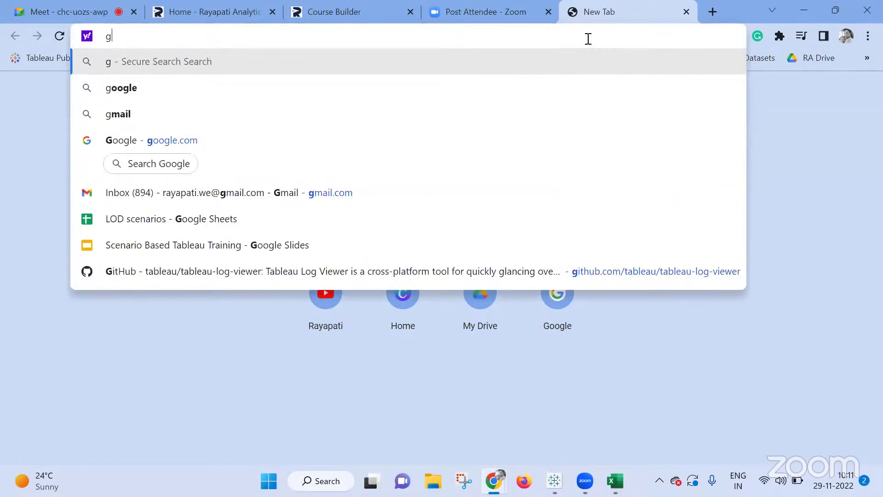
type("oogle gor")
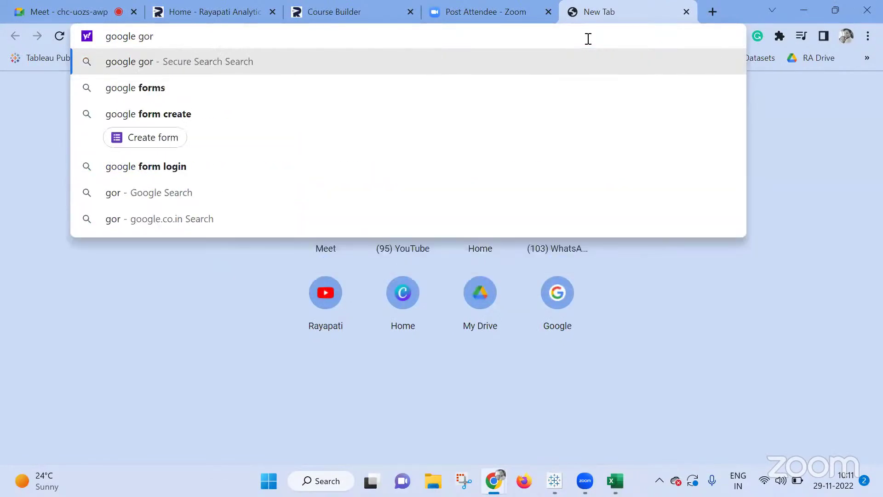
key("BackSpace")
key("BackSpace")
key("BackSpace")
type("gor")
key("BackSpace")
key("BackSpace")
key("BackSpace")
type("form")
key("Return")
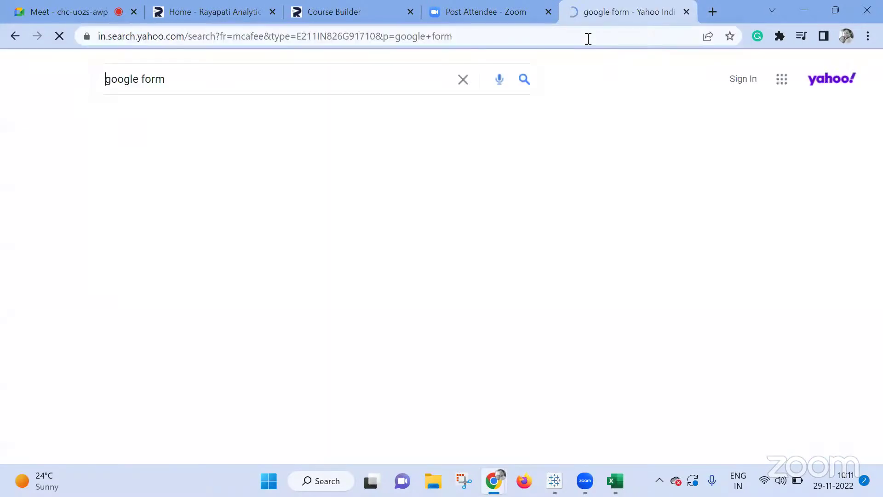
Open Google Forms from the search results and create a blank form
left_click(155, 192)
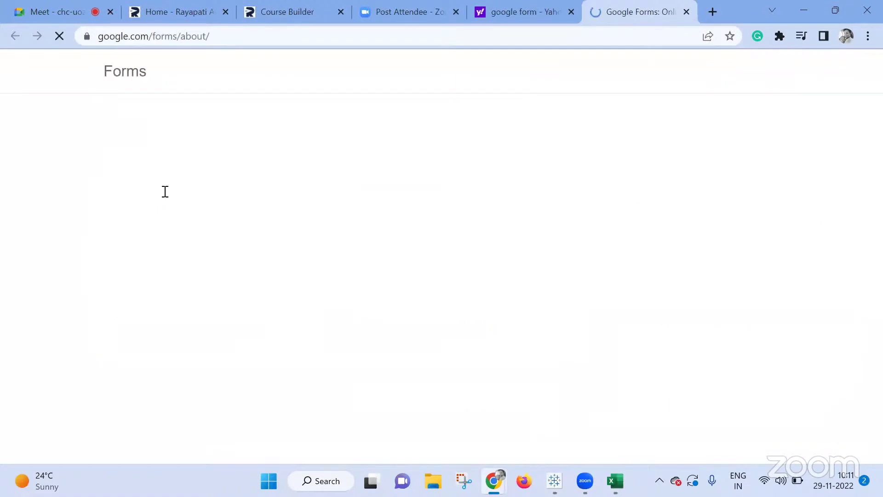
left_click(475, 283)
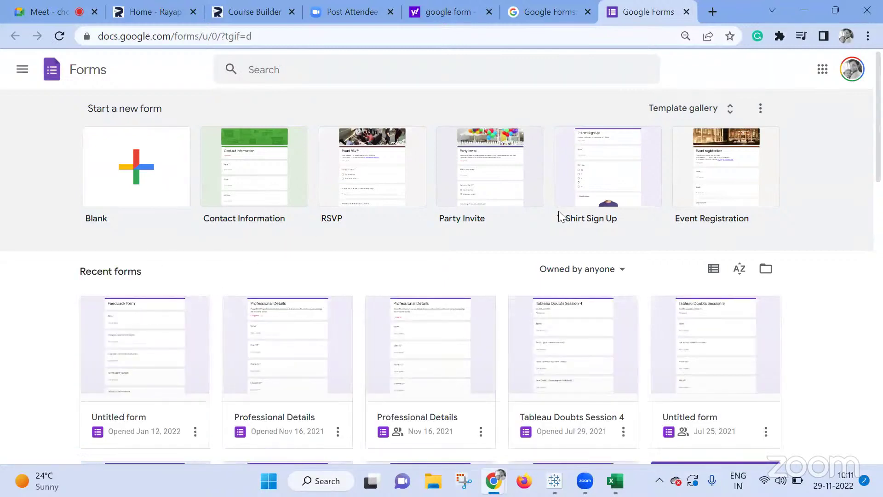
left_click(161, 167)
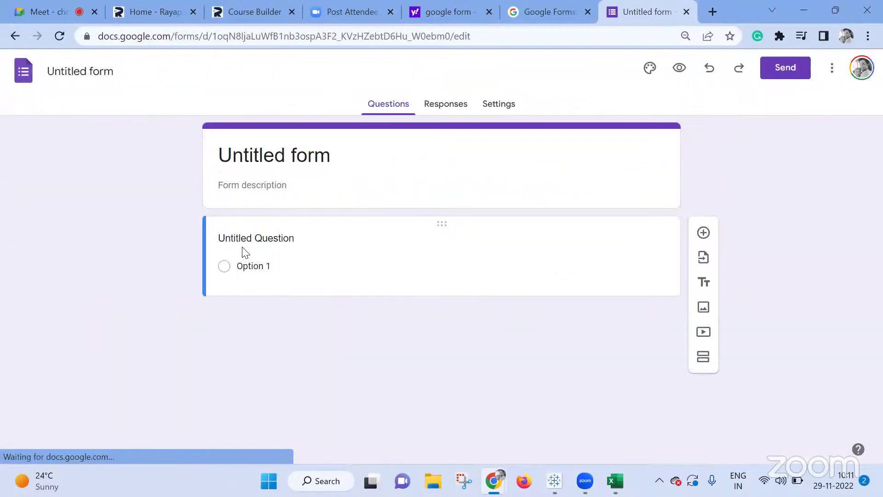
Dismiss the text style tip and set the first question's text to "Comment"
type("C")
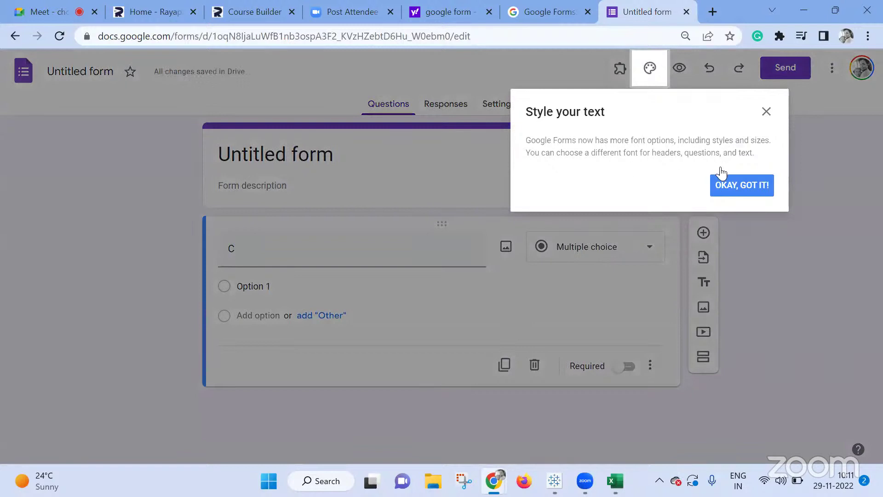
left_click(722, 184)
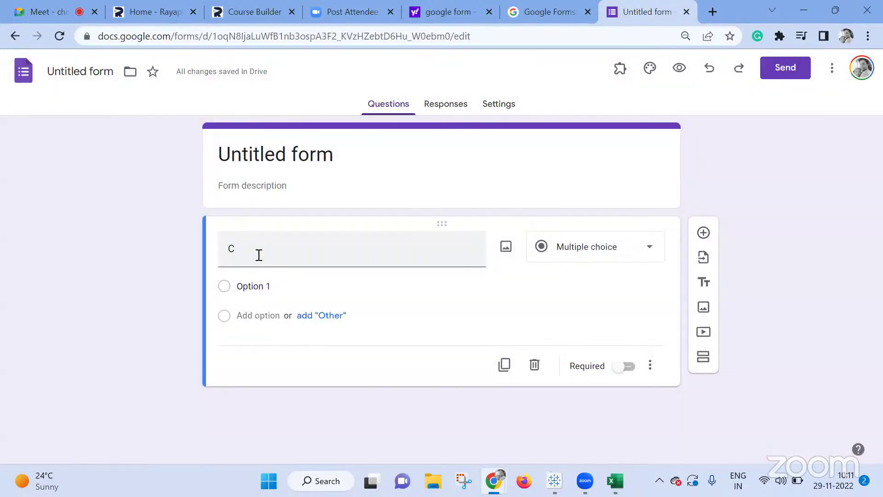
left_click(259, 255)
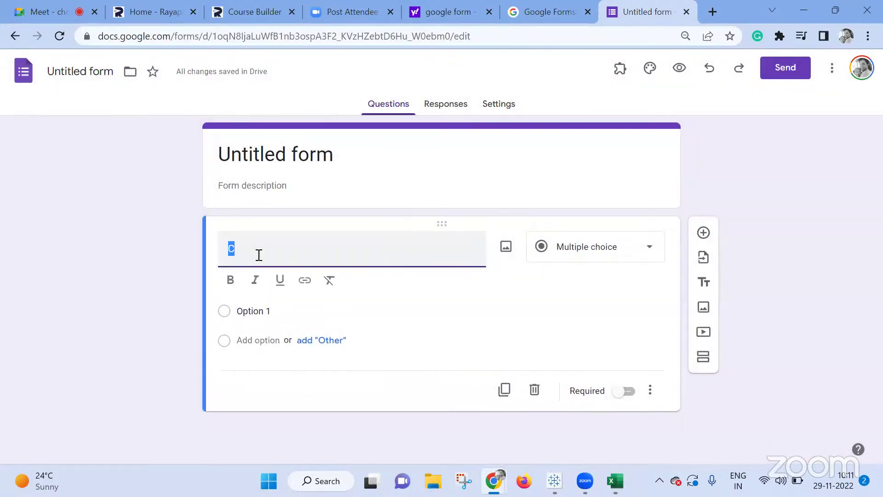
type("Comment")
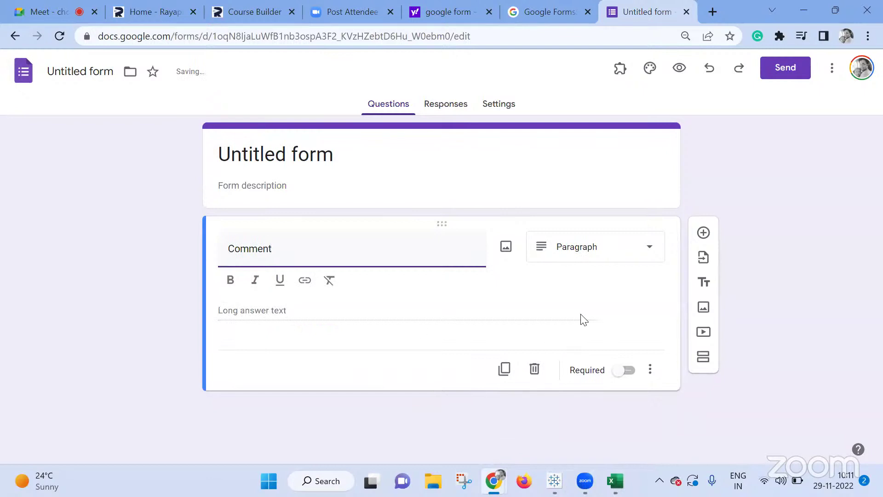
Replace the form's title heading with "Comment"
left_click(244, 143)
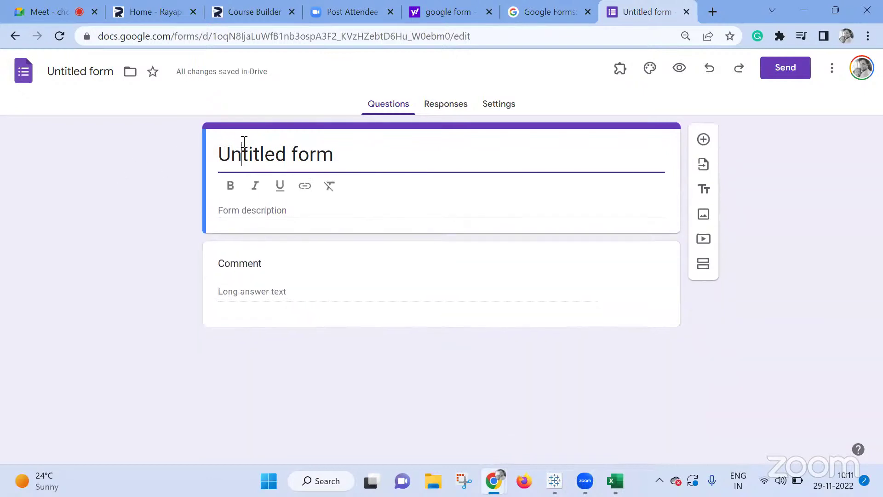
left_click_drag(345, 144, 155, 159)
type("Comment")
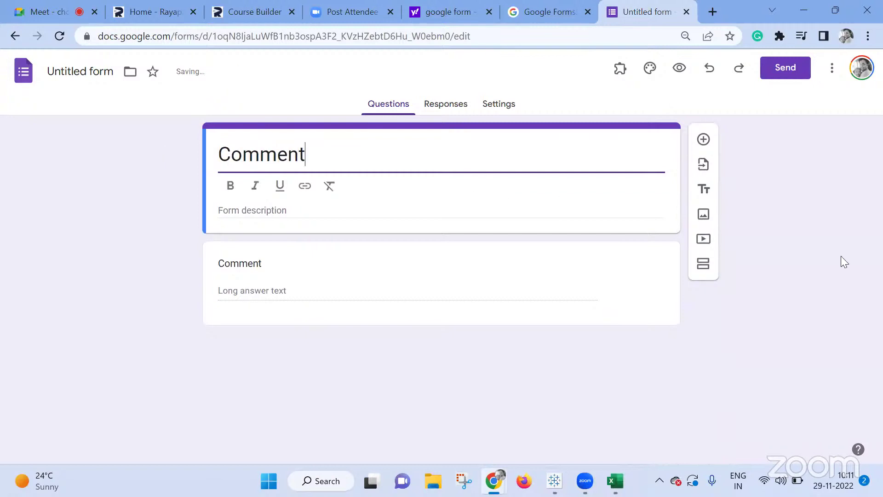
left_click(829, 259)
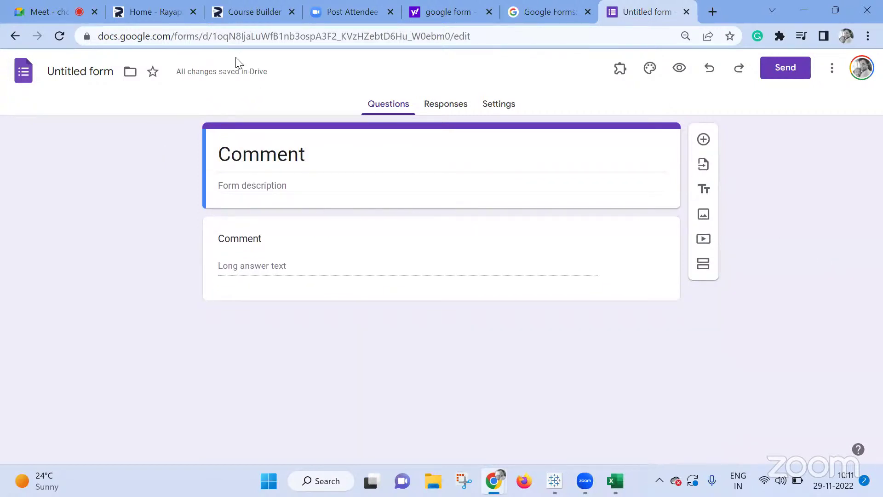
Copy the form's web address and set it as the URL of the Web Page object in the Tableau dashboard
left_click(241, 38)
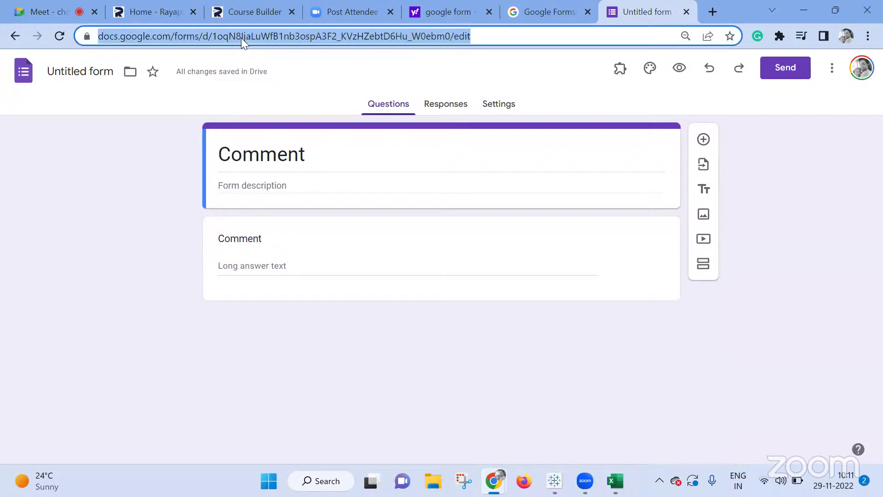
key("alt+Tab")
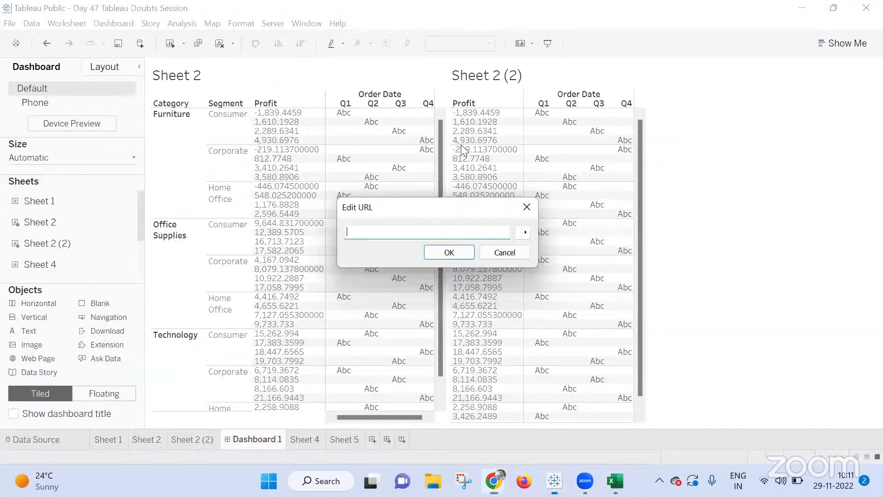
key("ctrl+v")
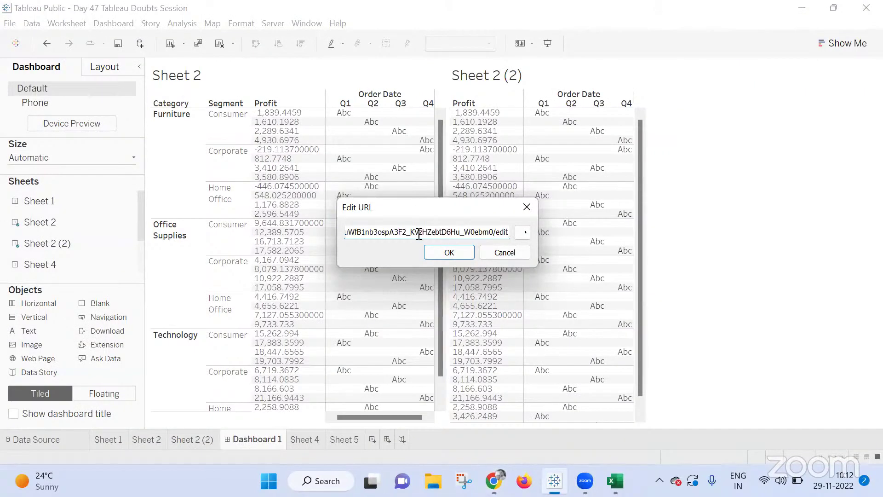
left_click(450, 253)
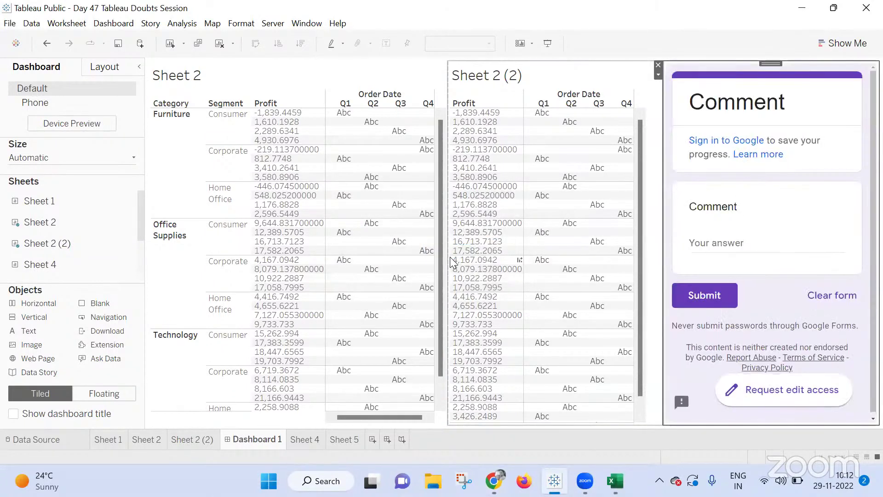
Answer the embedded form with "This is my comment" and submit it in presentation mode
left_click(726, 243)
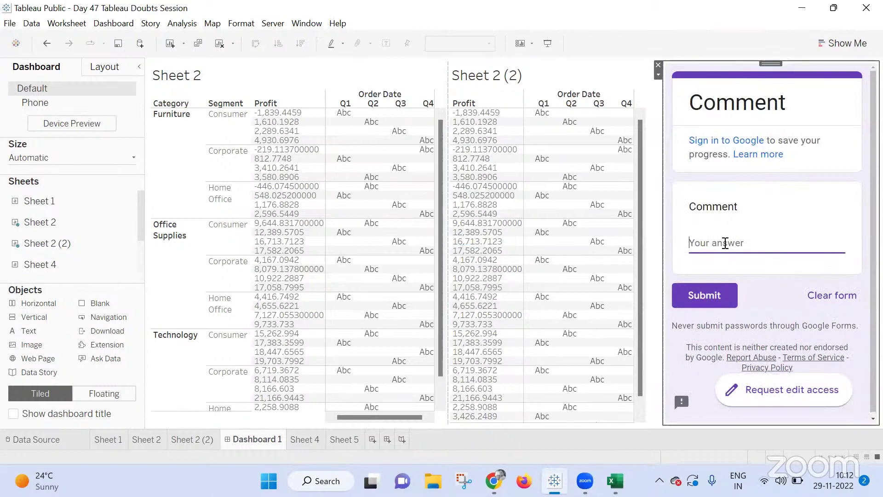
type("This is my comment")
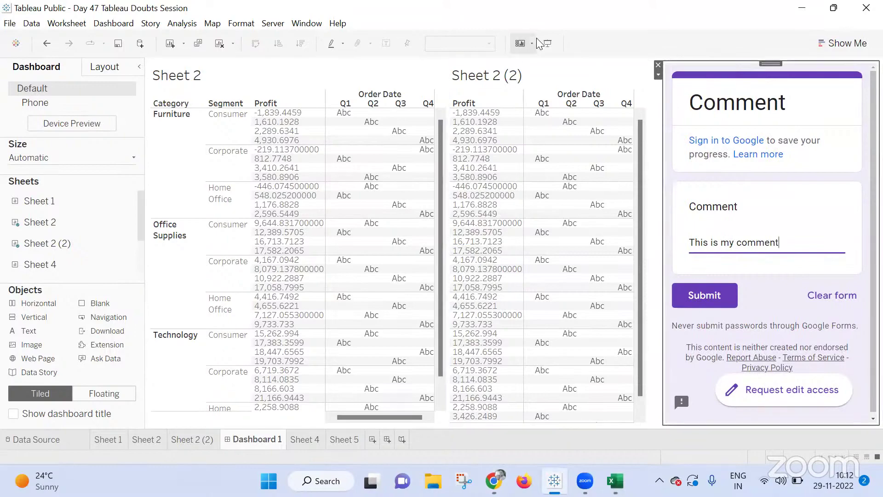
left_click(547, 44)
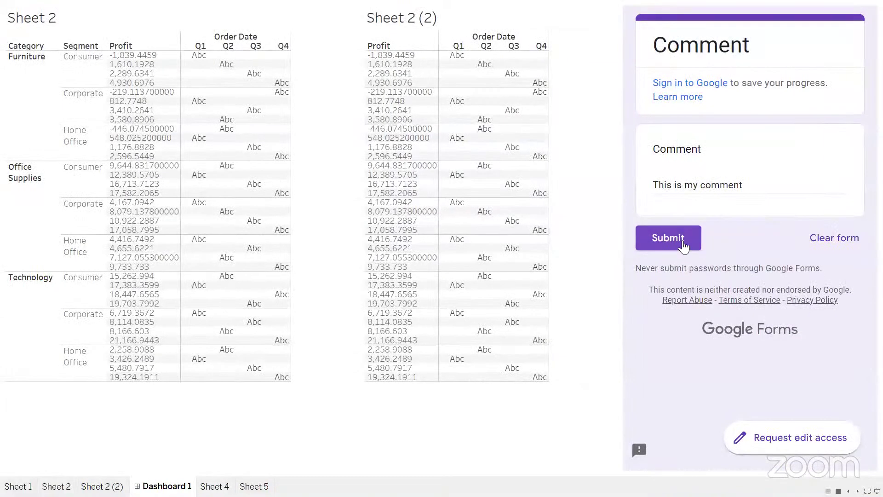
left_click(682, 240)
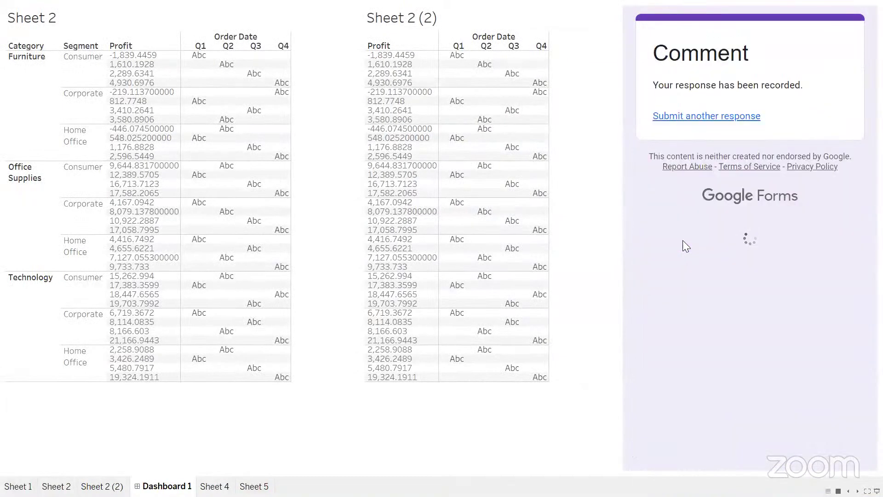
Check the form's responses in Google Forms, then return to Tableau and exit presentation mode
key("alt+Tab")
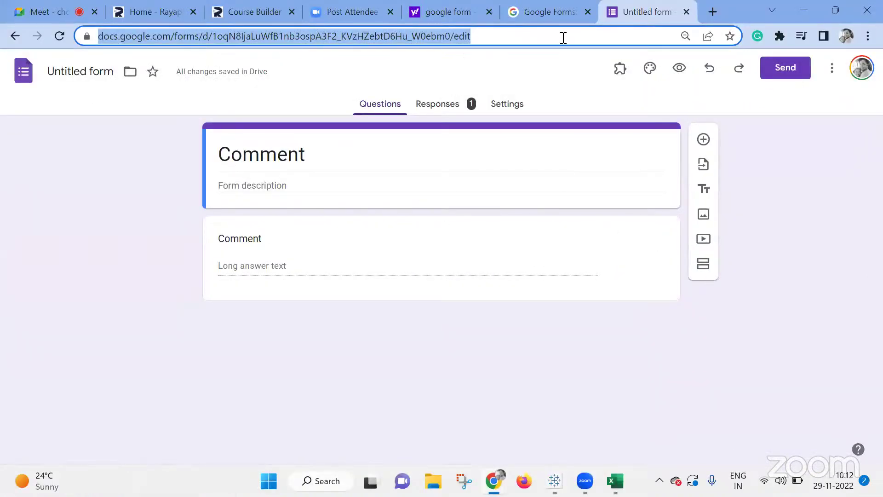
left_click(437, 104)
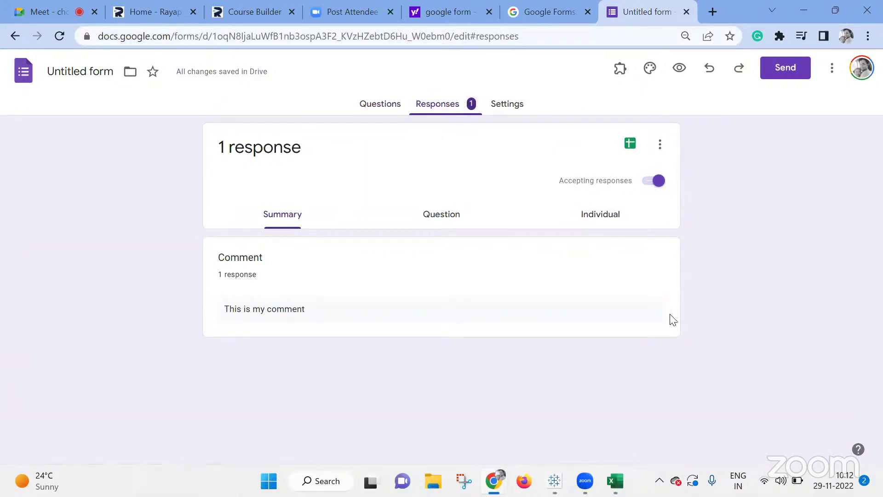
key("alt")
key("alt")
key("alt+Tab")
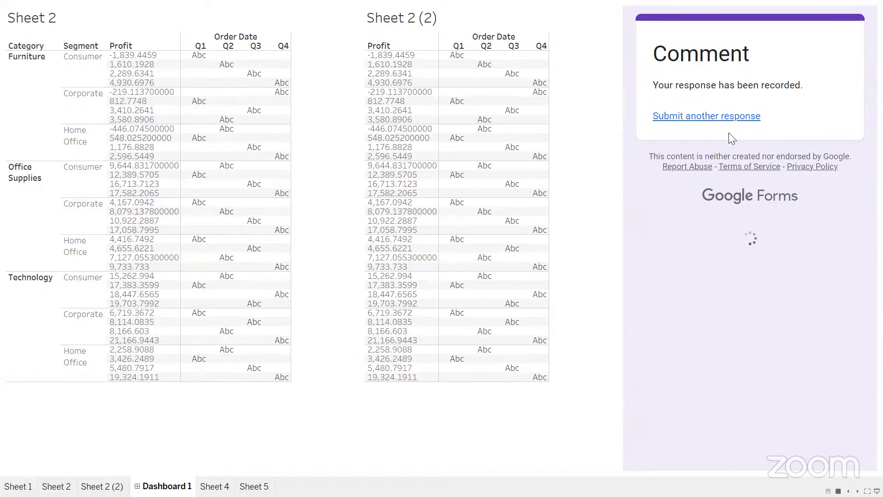
key("Escape")
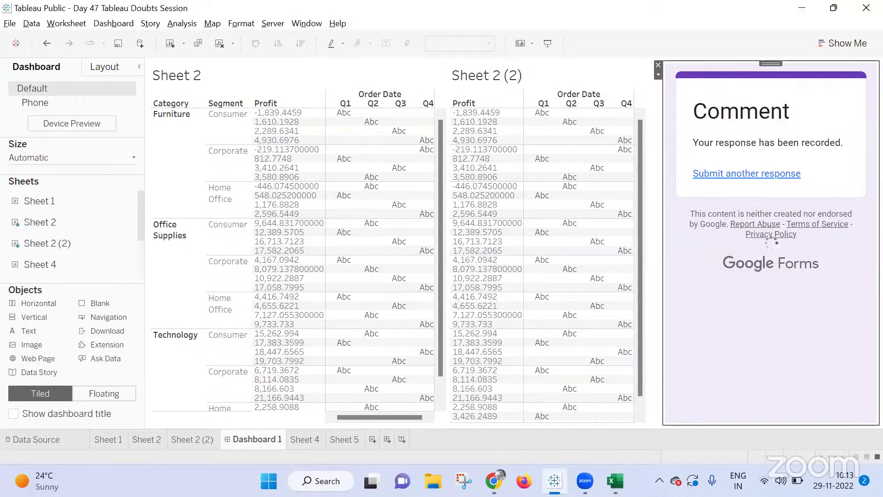
Add Sales as a sum to the columns of Sheet 5 to chart sales by Category as horizontal bars
left_click(361, 433)
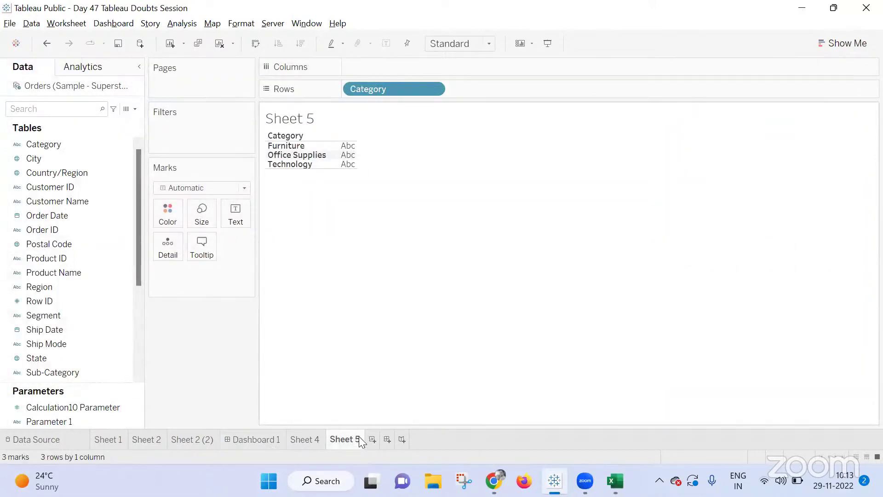
scroll(85, 368, "down", 2)
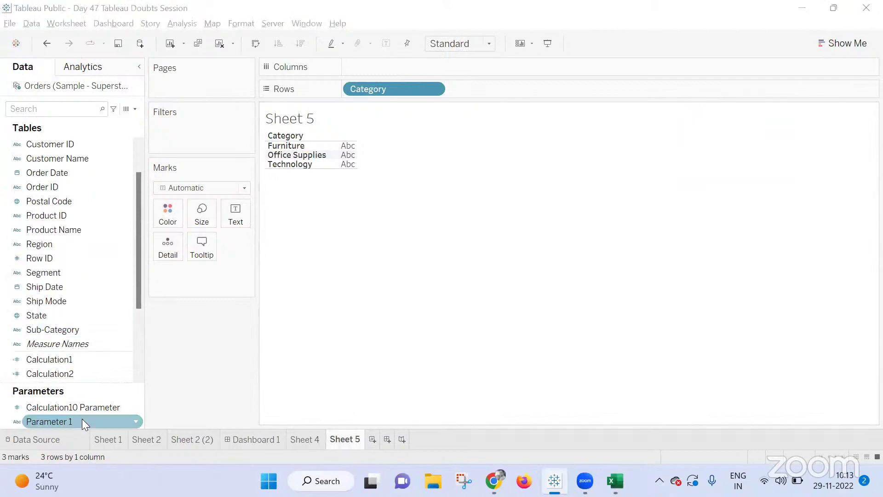
scroll(67, 382, "down", 3)
left_click_drag(39, 345, 236, 206)
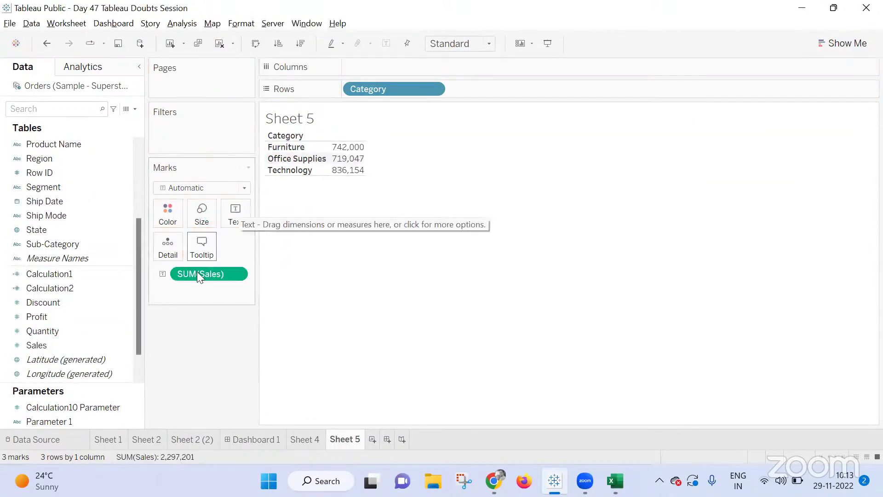
left_click_drag(198, 274, 437, 67)
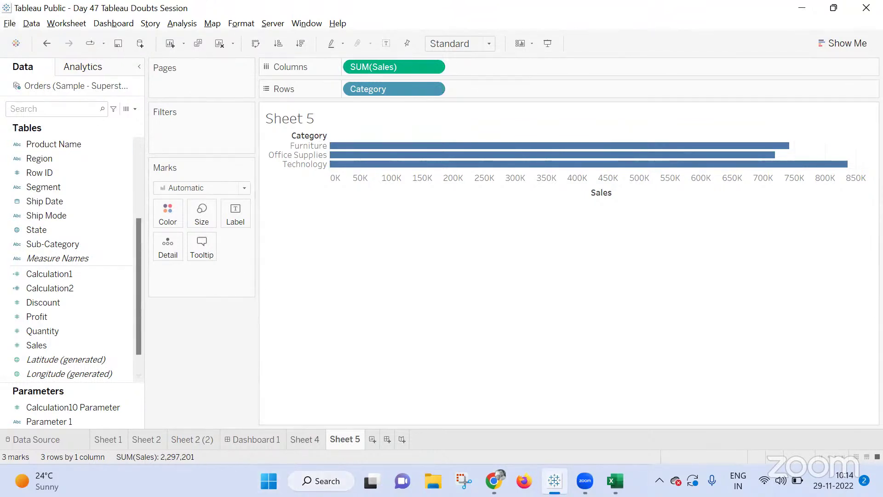
left_click(322, 481)
type("log")
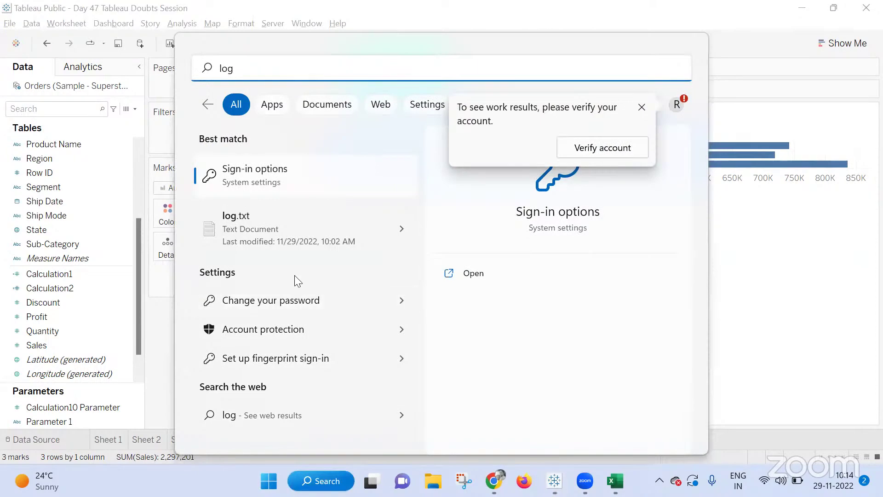
key("BackSpace")
key("BackSpace")
key("BackSpace")
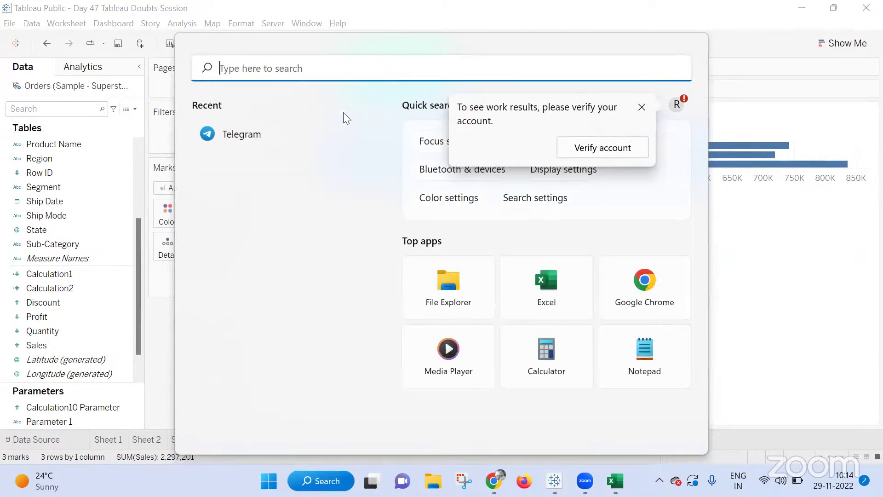
type("tab")
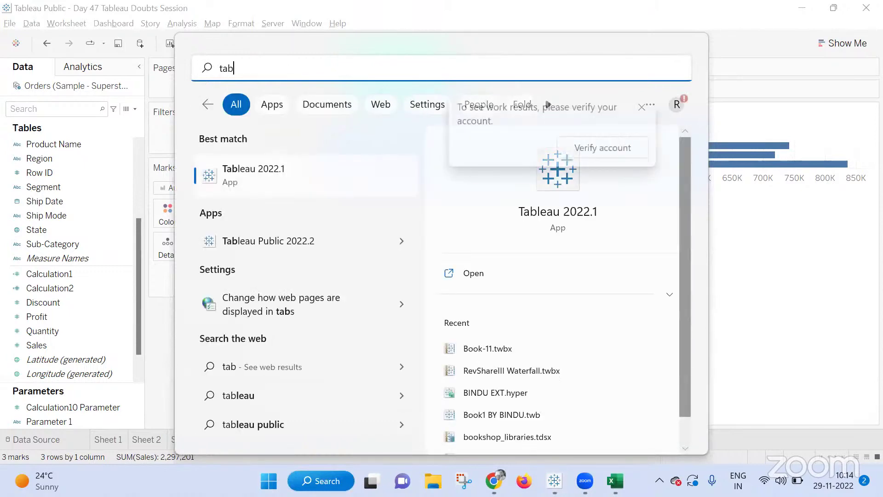
left_click(730, 287)
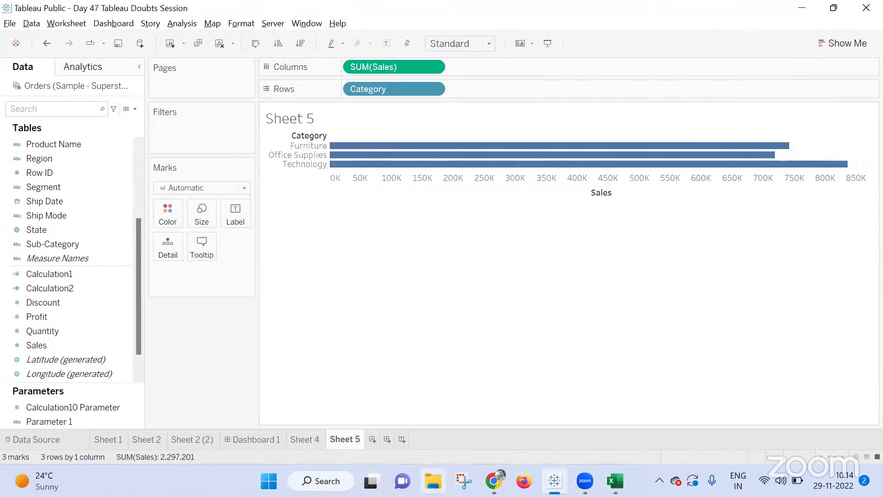
Switch to File Explorer and open the Logs folder inside My Tableau Repository in Documents
left_click(433, 480)
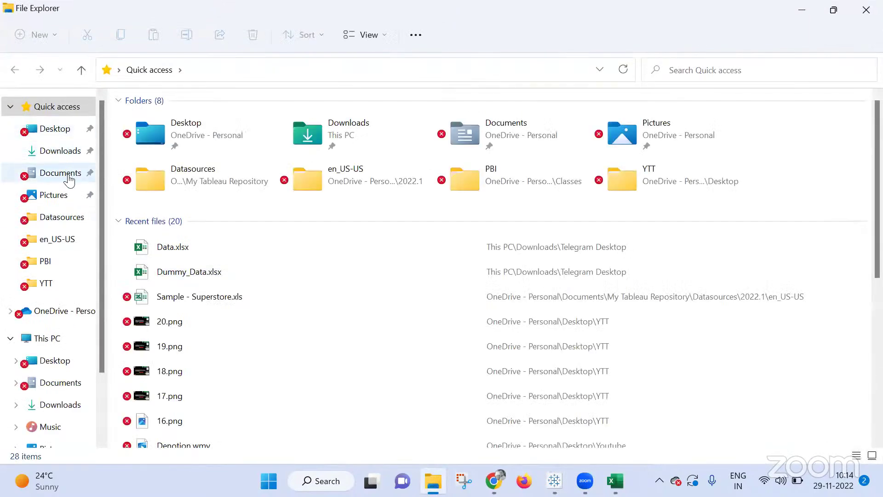
left_click(69, 177)
left_click(204, 171)
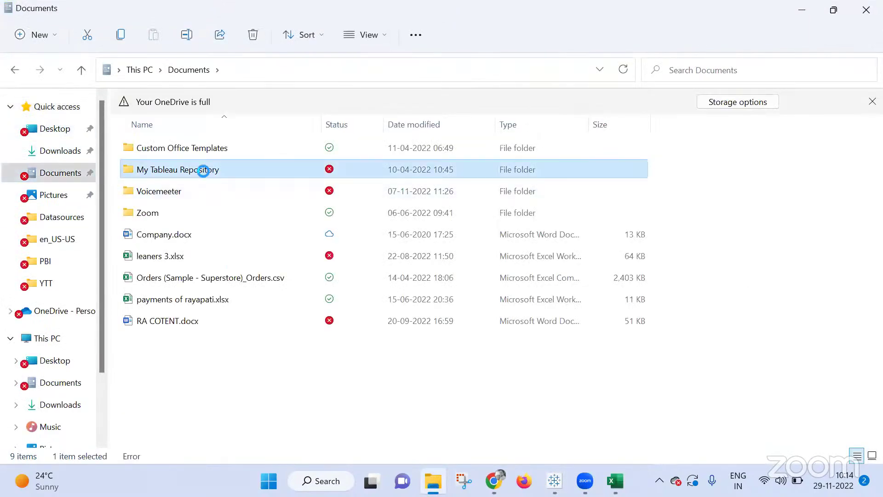
double_click(204, 170)
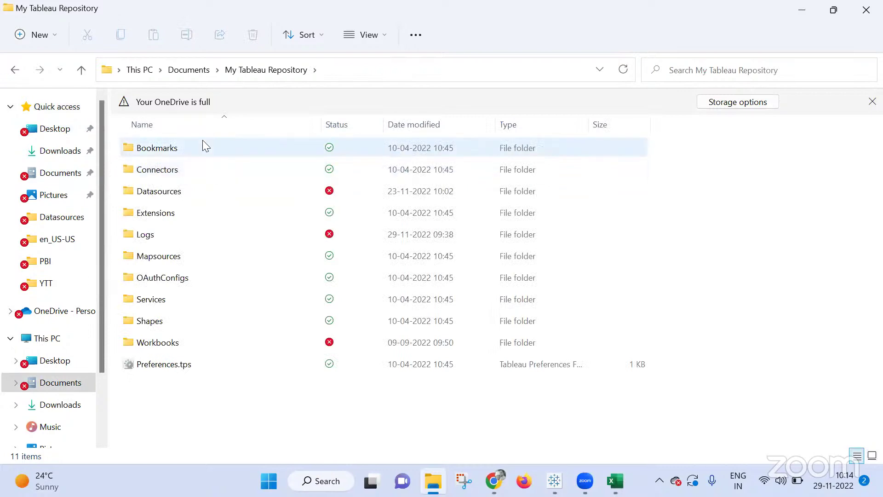
double_click(183, 234)
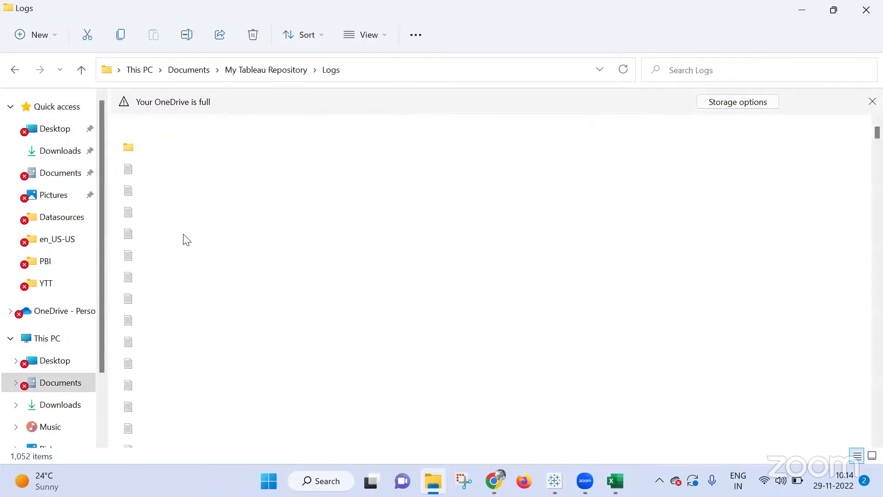
View the contents of the log file tabprotosrv_2022_07_17_12_55_47.txt and close it
scroll(183, 237, "down", 8)
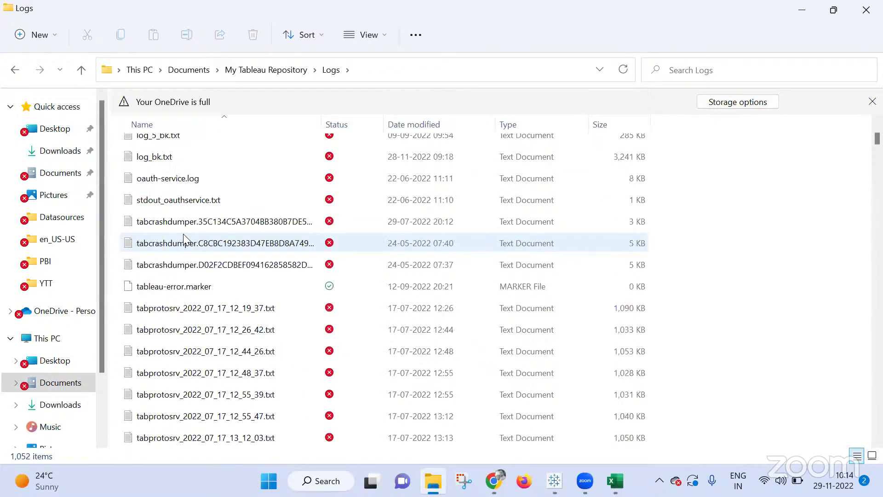
scroll(211, 322, "down", 1)
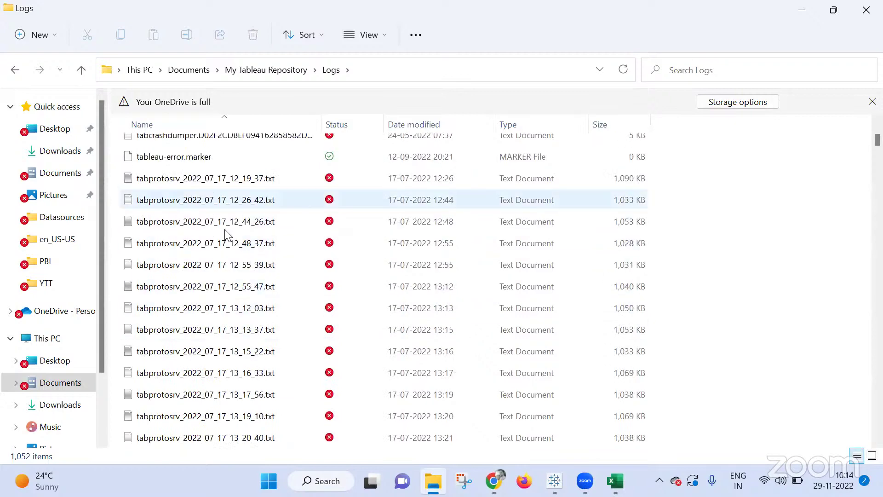
left_click(222, 293)
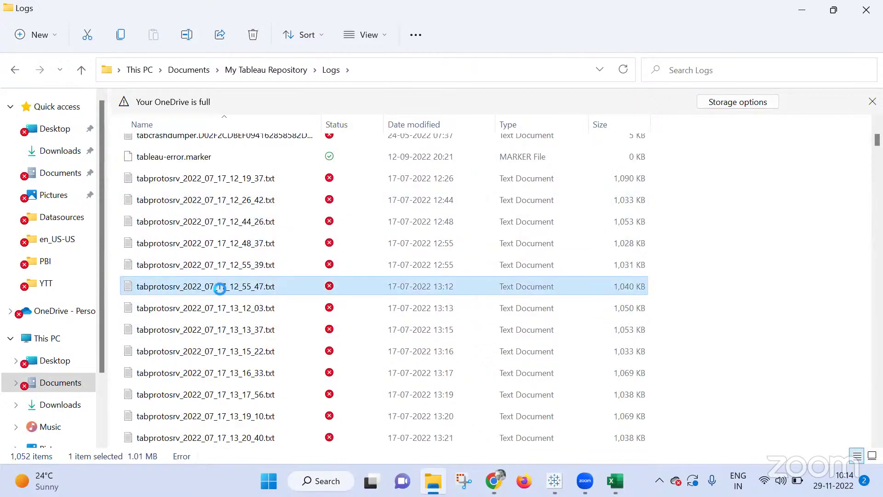
double_click(225, 289)
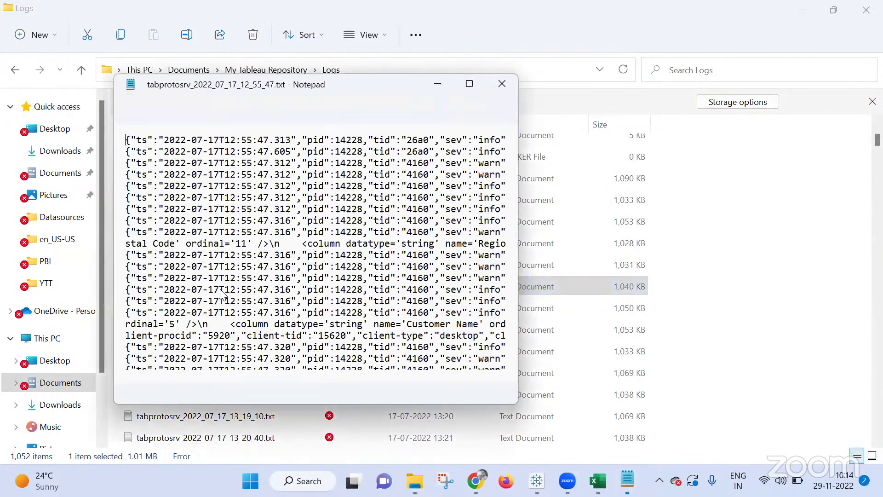
left_click(502, 83)
Switch to Chrome and search the web for "github tableau logs reader" in a new tab
mouse_move(494, 478)
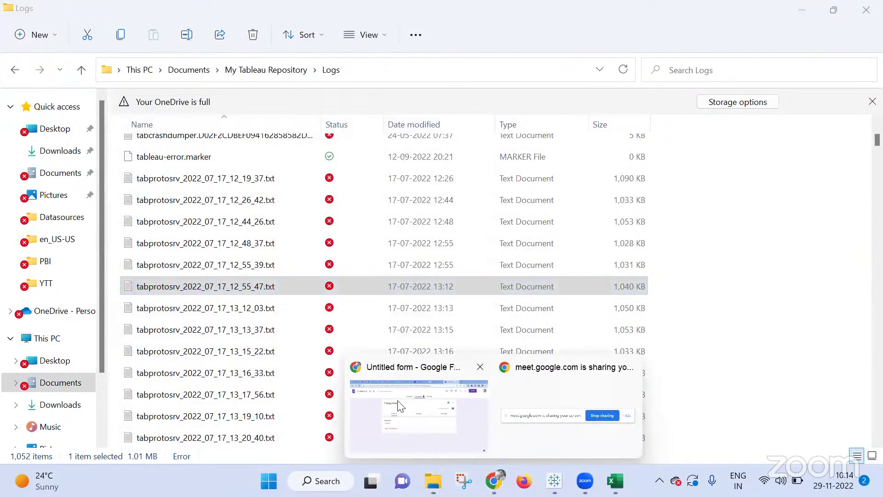
left_click(420, 416)
left_click(714, 11)
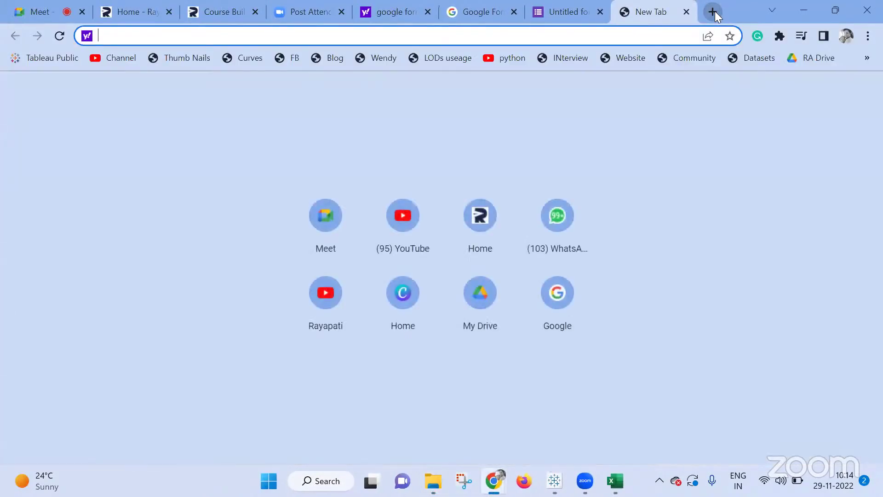
type("git")
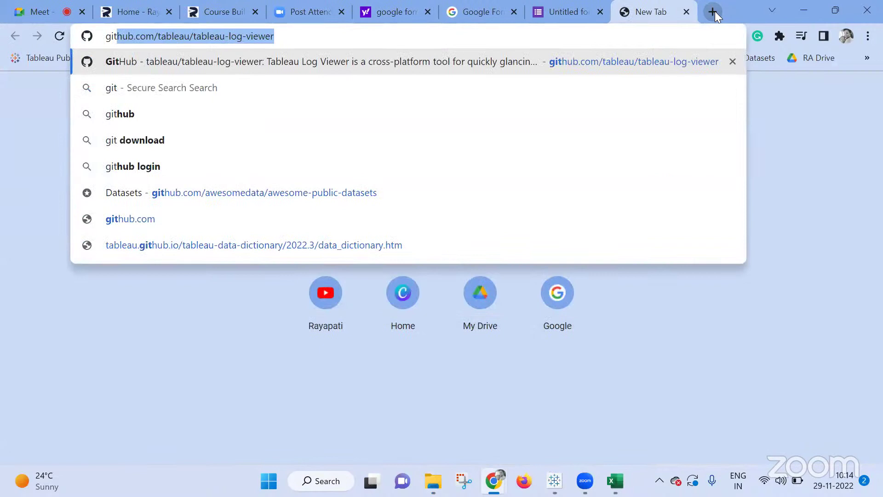
type("hub rt")
key("BackSpace")
key("BackSpace")
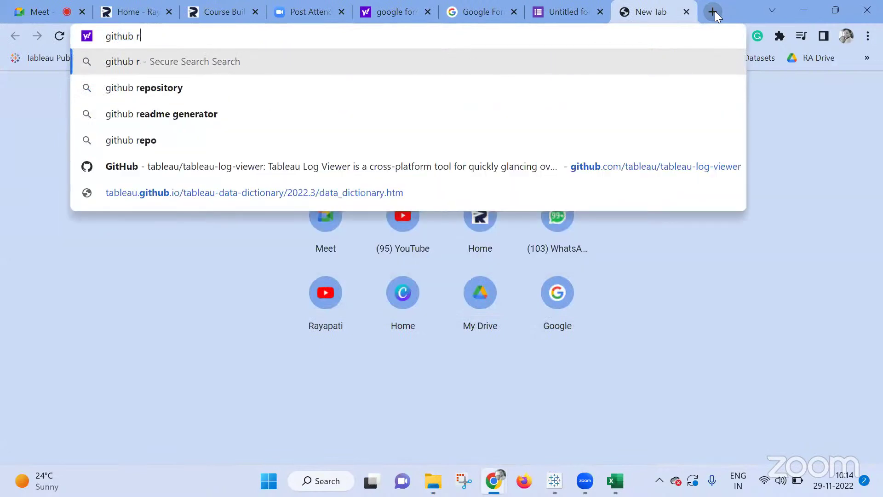
type("tableau logs reader")
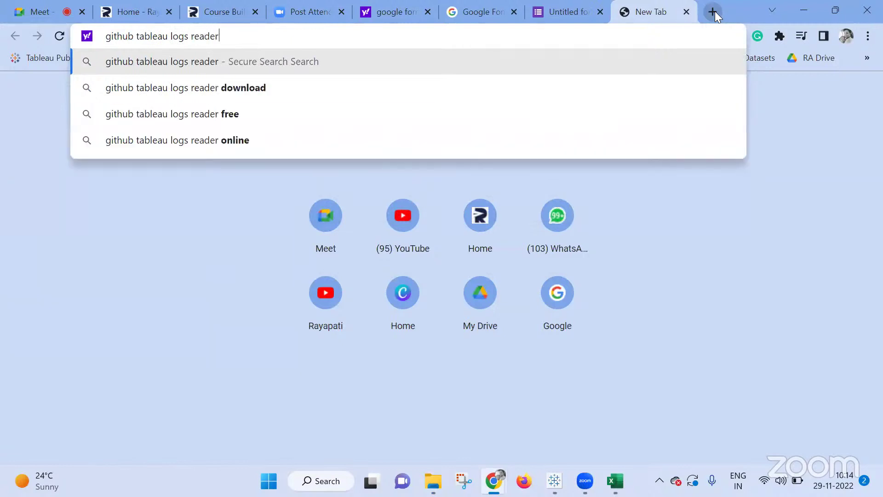
key("Return")
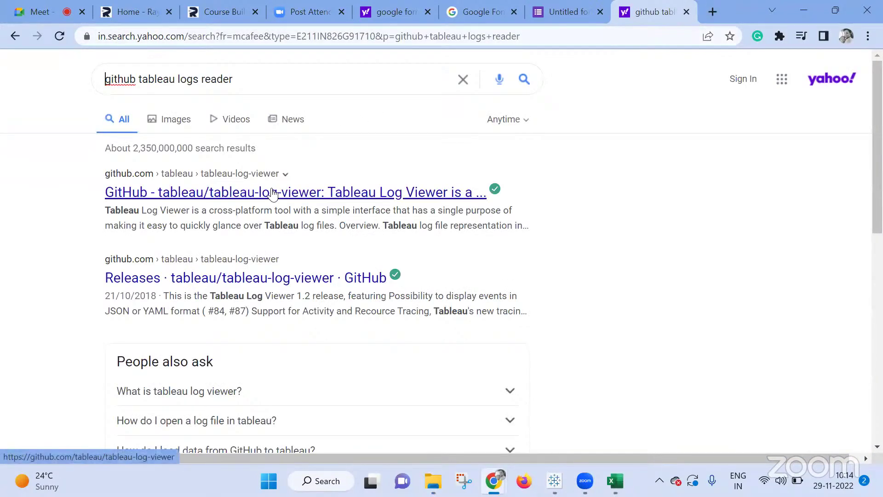
Open the tableau/tableau-log-viewer repository on GitHub and look through its README, including the sample image and overview
left_click(272, 192)
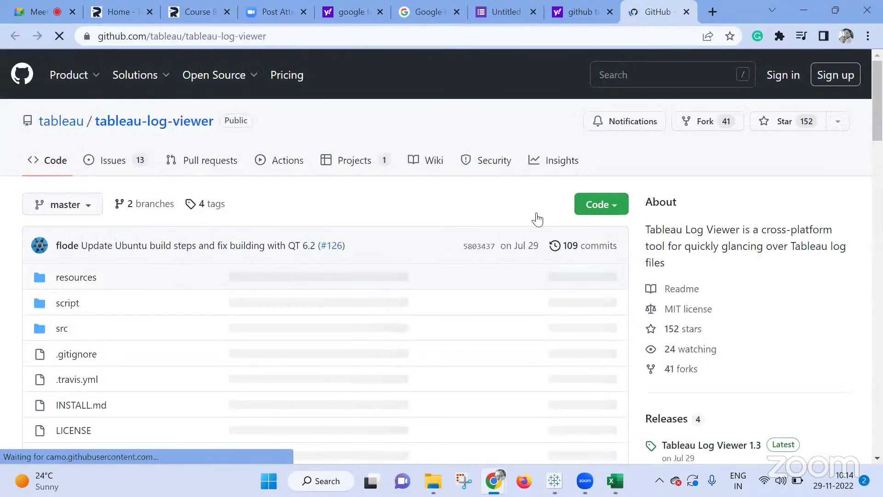
scroll(536, 217, "down", 8)
scroll(537, 216, "down", 10)
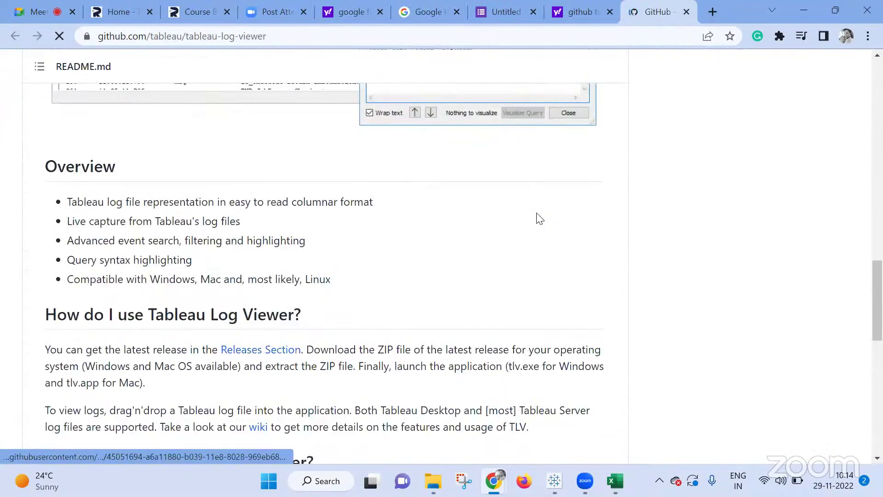
scroll(257, 199, "up", 5)
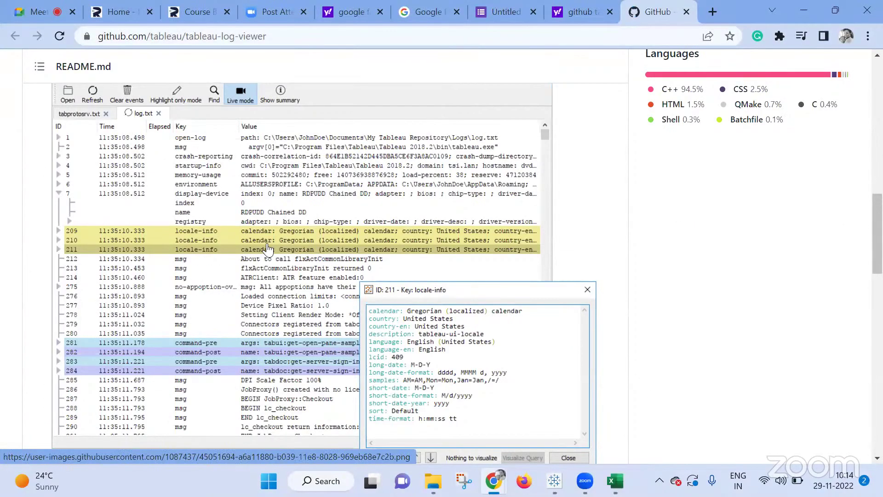
scroll(460, 236, "down", 7)
scroll(460, 236, "down", 12)
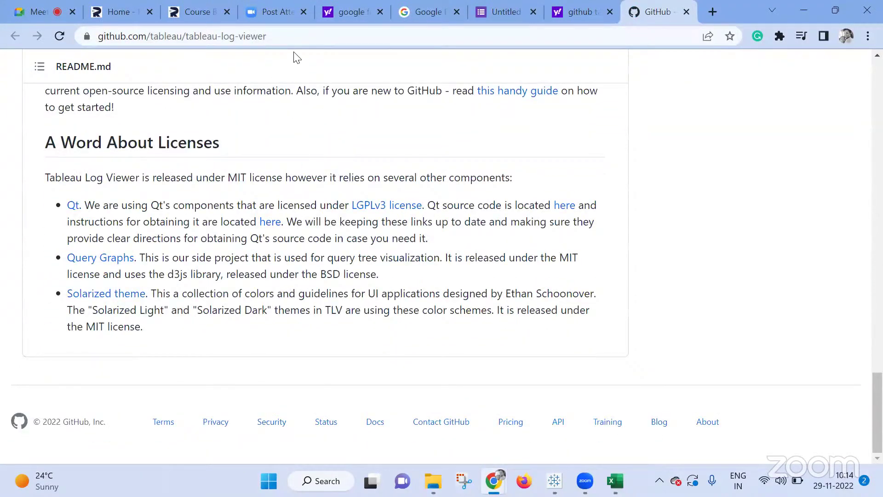
Copy the tableau-log-viewer repository's web address and send it to everyone in the Google Meet chat, closing the chat when done
left_click(295, 37)
key("ctrl+c")
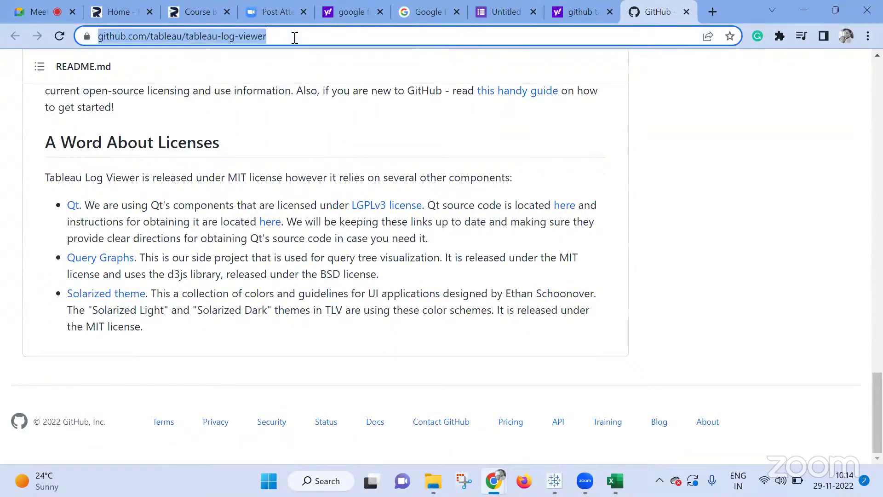
left_click(54, 13)
left_click(785, 437)
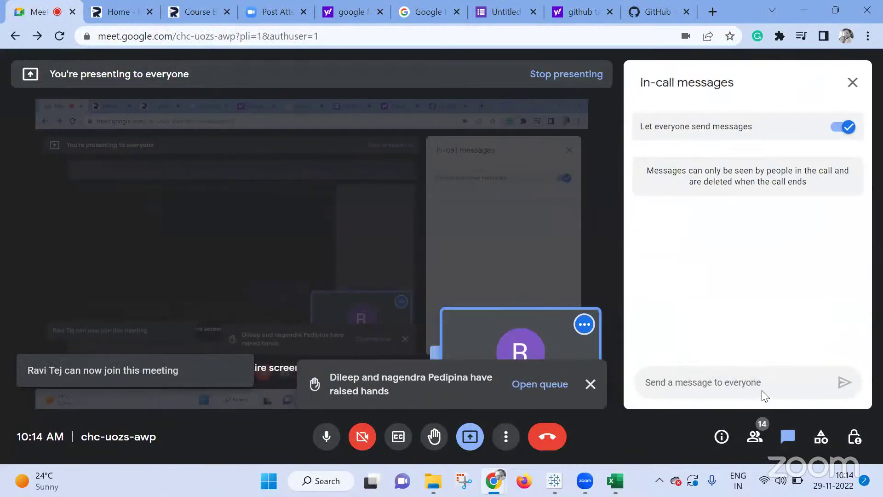
left_click(761, 384)
key("ctrl+v")
key("Return")
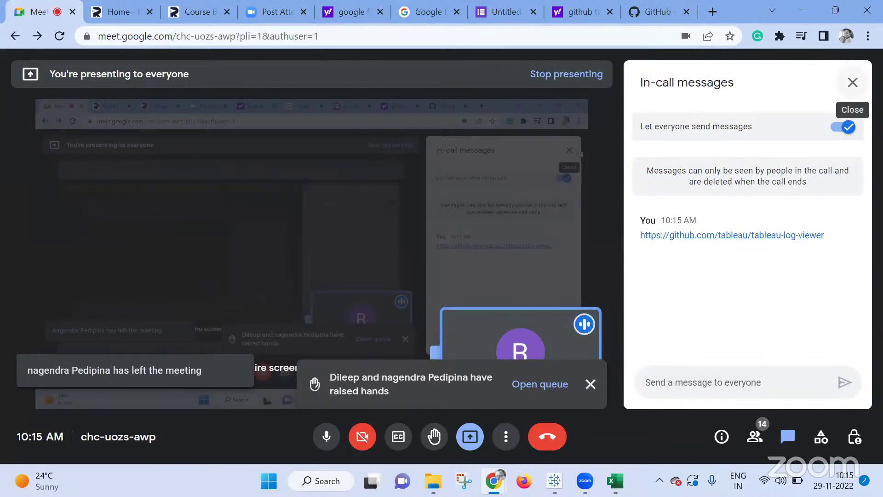
left_click(852, 83)
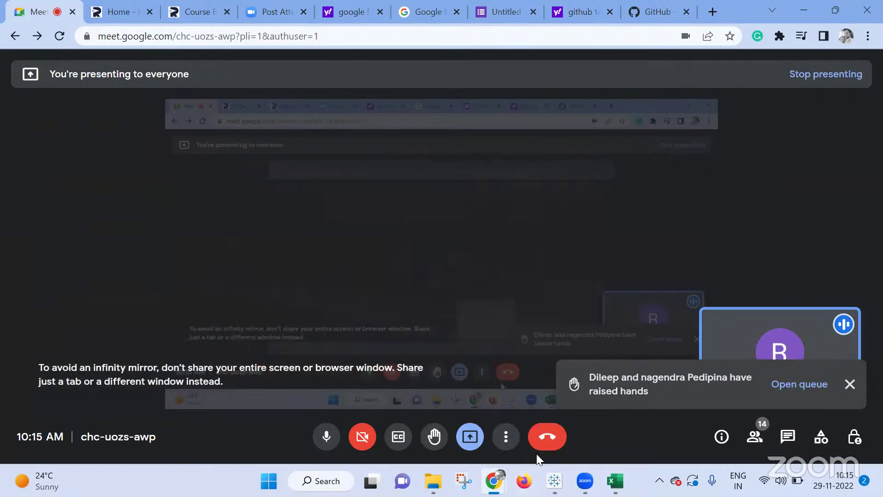
Return to the Logs folder in File Explorer and clear the file selection
left_click(434, 481)
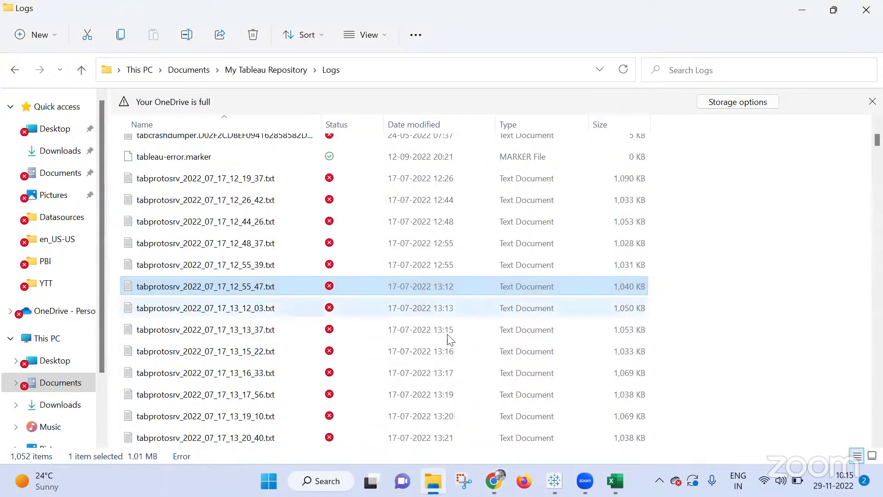
left_click(729, 334)
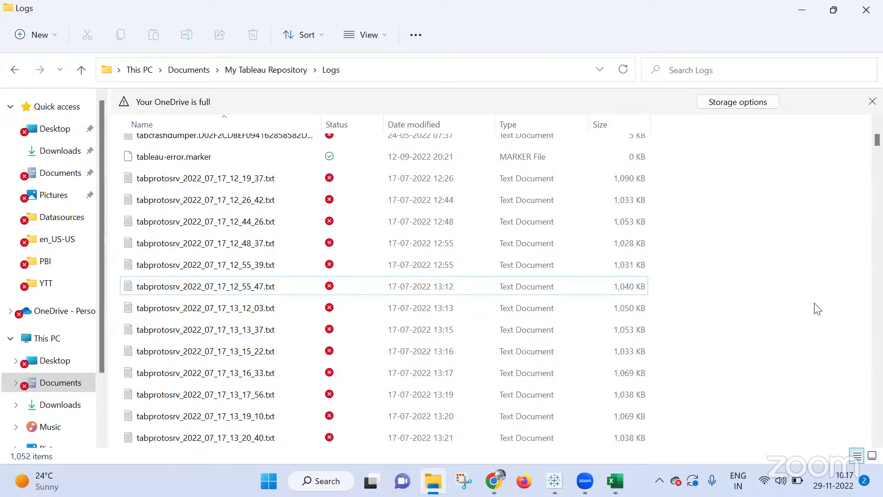
Switch to the Google Meet call to view the participant's presentation and dismiss the screen visibility notice
mouse_move(494, 480)
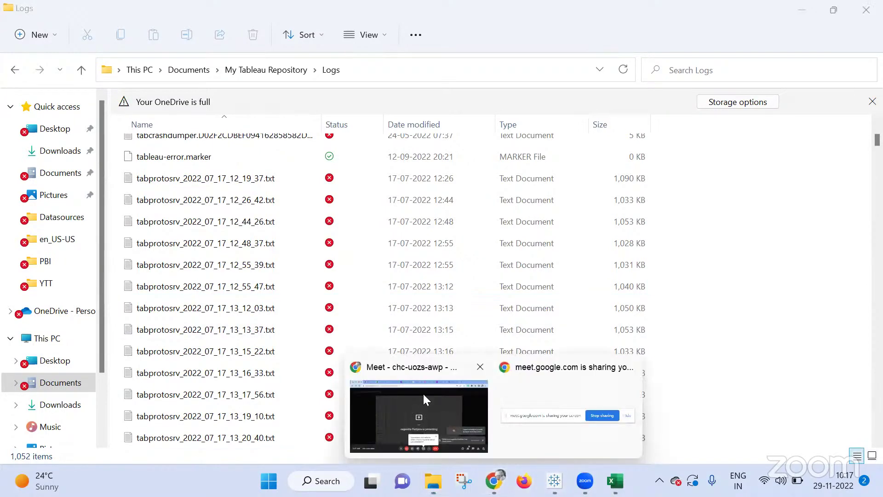
left_click(424, 400)
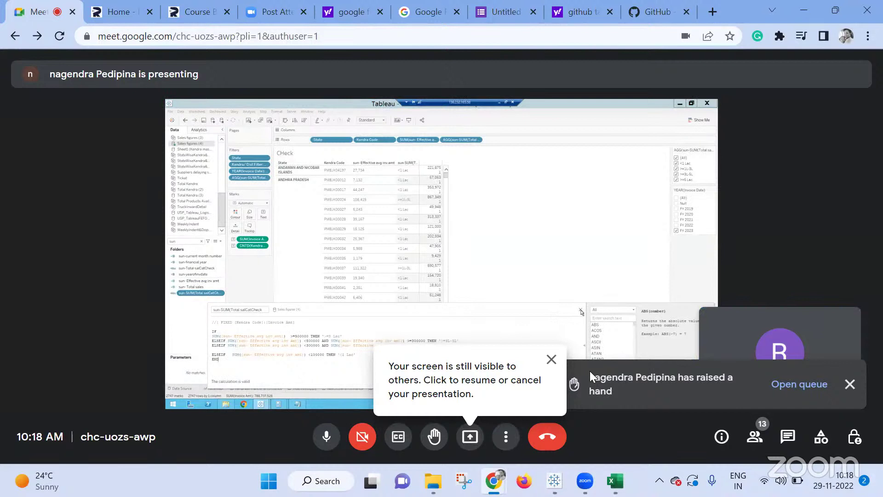
left_click(551, 359)
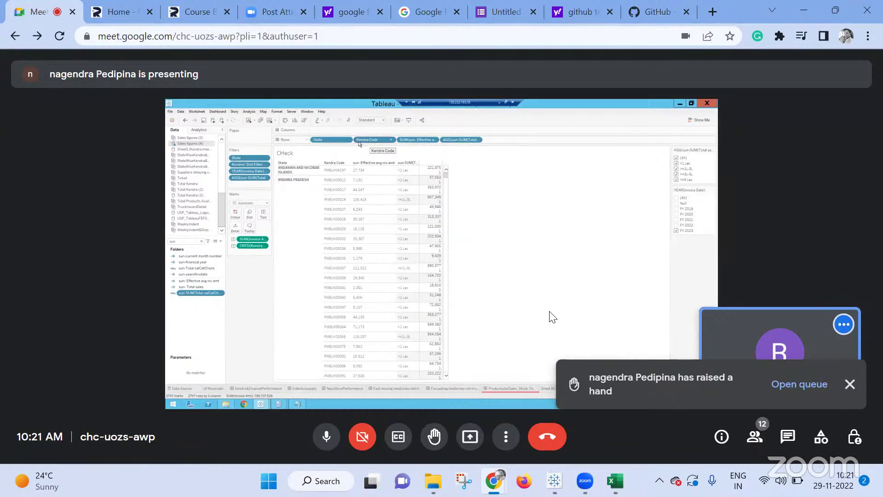
Present the screen in the Google Meet call, taking over as the main presenter
left_click(469, 447)
left_click(523, 394)
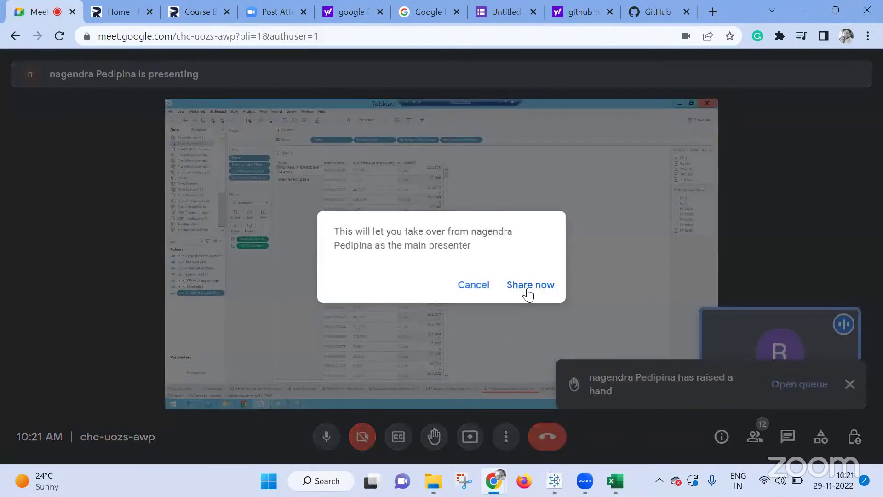
left_click(529, 294)
Switch to the Day 47 Tableau Doubts Session workbook in Tableau Public and add a new blank worksheet
mouse_move(554, 480)
left_click(563, 416)
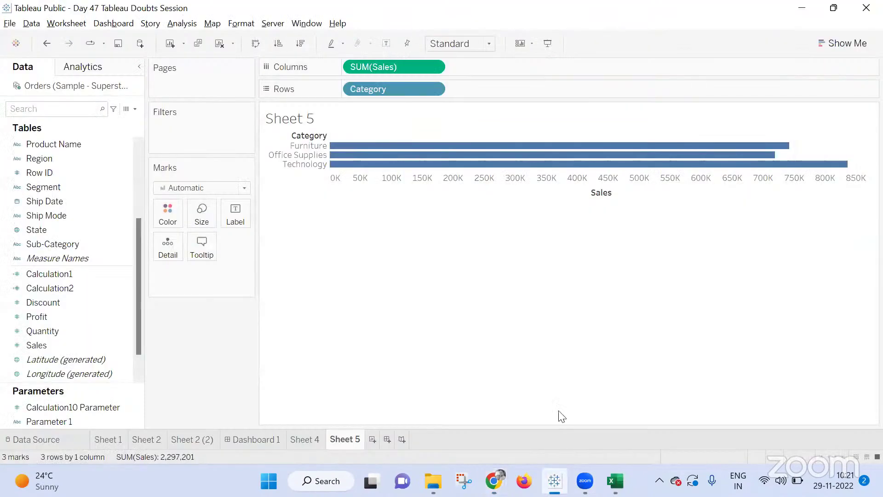
left_click(373, 439)
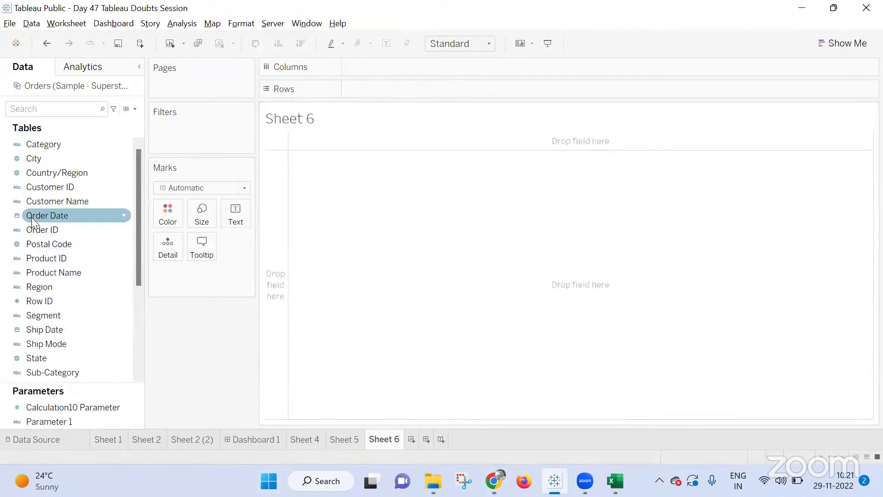
Create a custom date from the Order Date field with its detail set to Months
left_click_drag(31, 217, 54, 269)
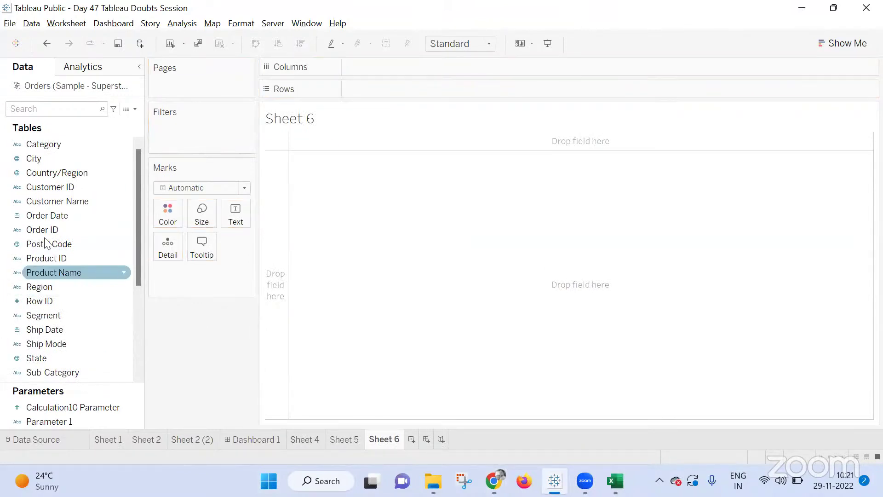
right_click(50, 217)
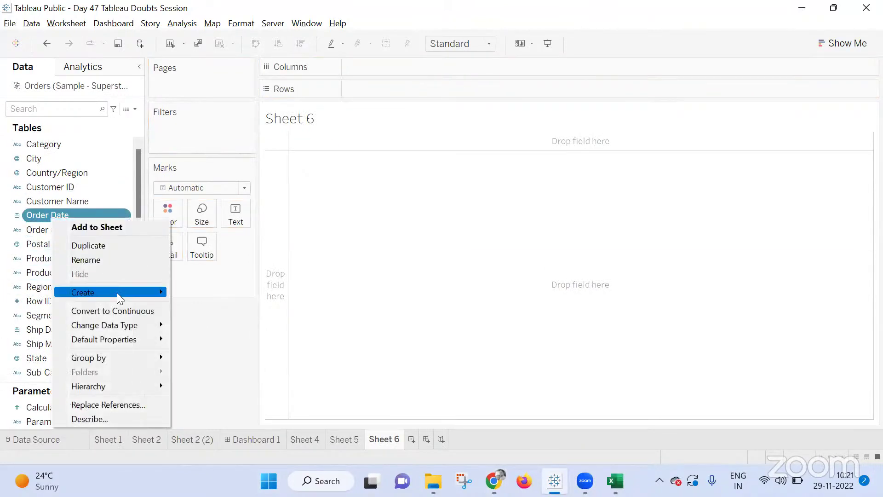
mouse_move(119, 293)
left_click(222, 345)
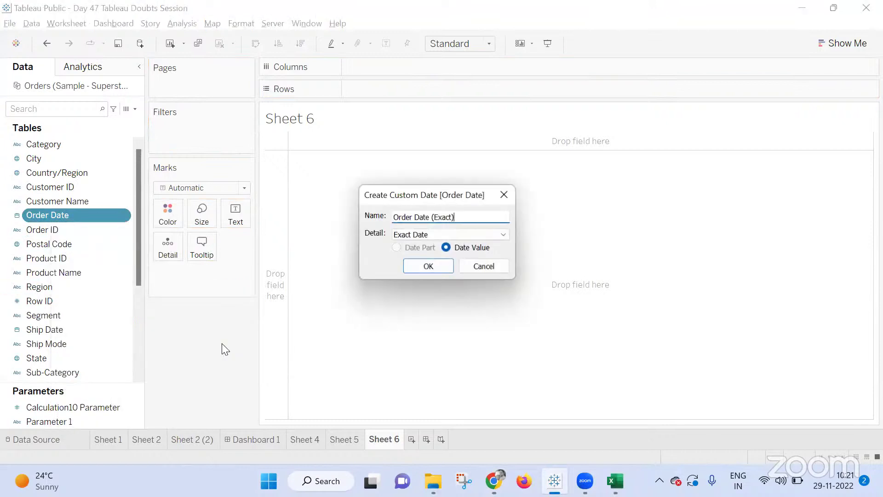
left_click(444, 235)
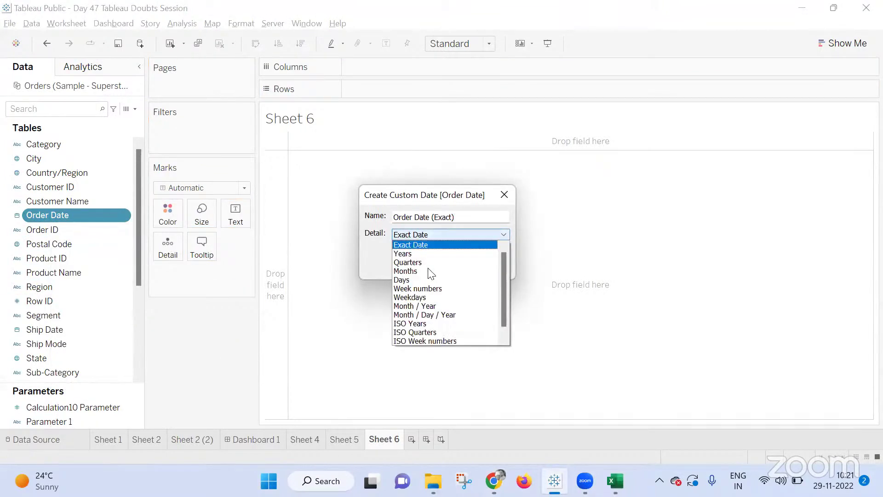
left_click(419, 272)
left_click(429, 264)
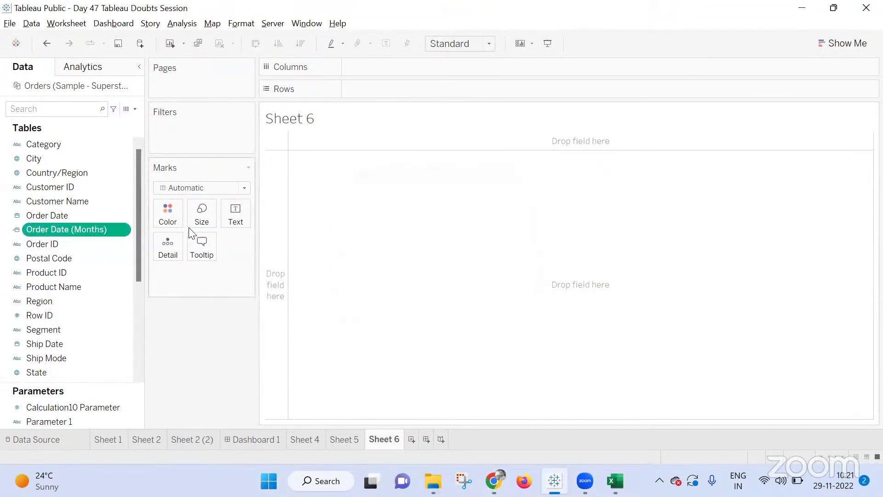
Convert the Order Date (Months) field to discrete and place it on Rows
right_click(87, 229)
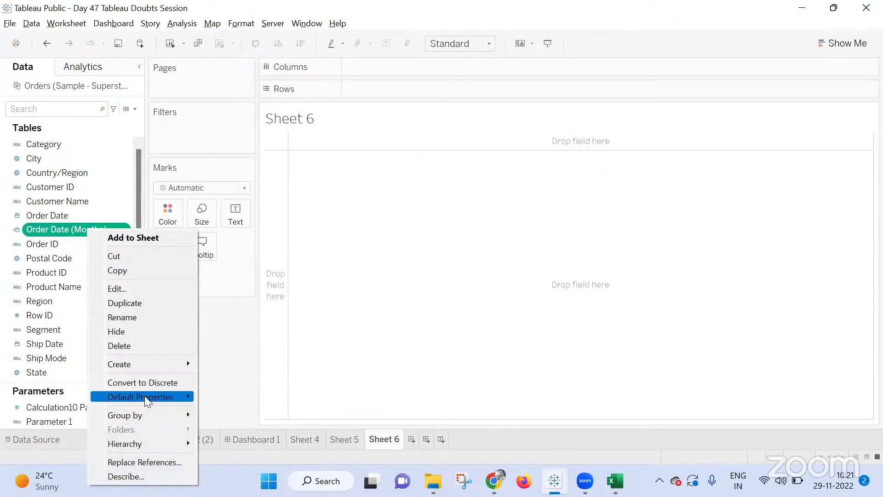
left_click(80, 238)
left_click_drag(76, 230, 422, 90)
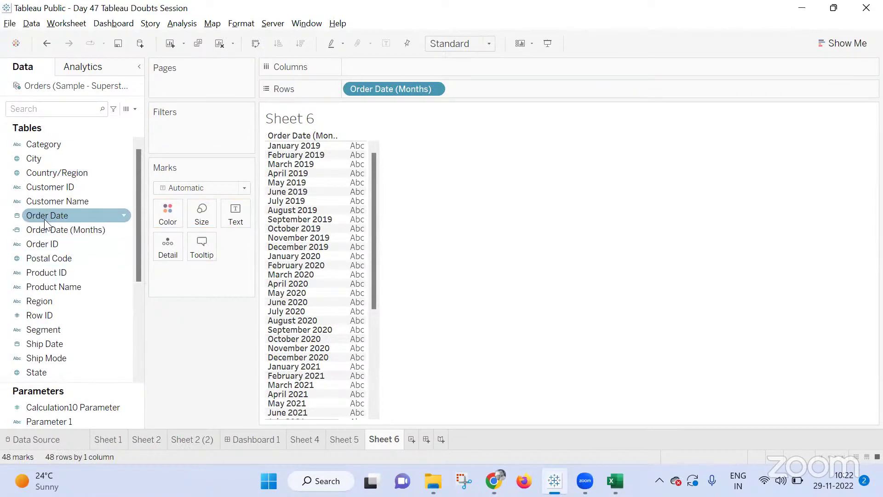
Add Order Date to the sheet as a discrete exact date and place it on Rows after Order Date (Months)
left_click_drag(44, 219, 378, 67)
right_click(378, 67)
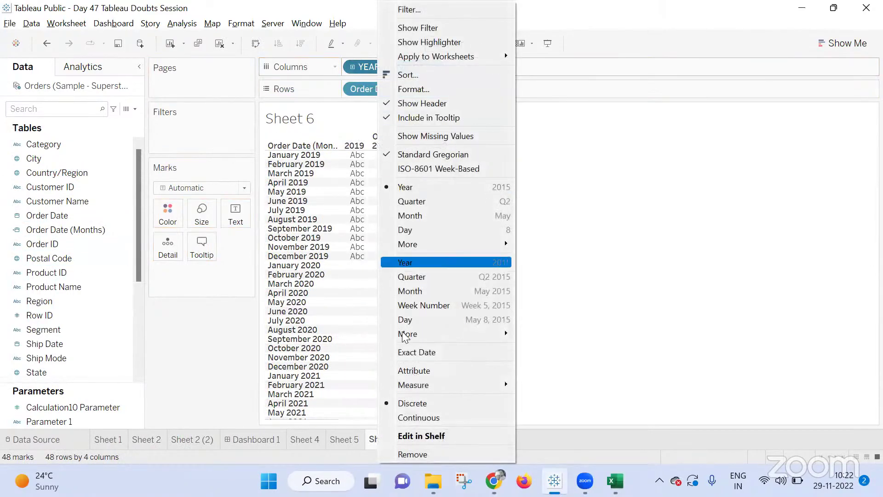
left_click(406, 352)
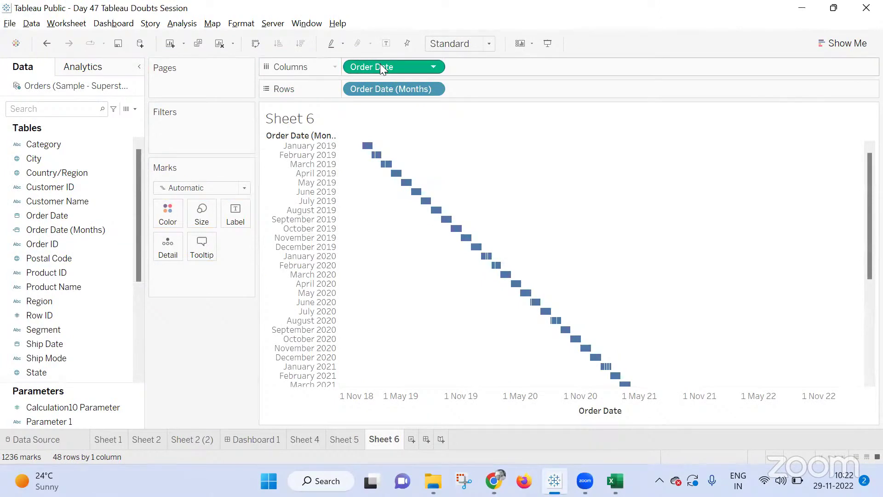
right_click(380, 63)
left_click(435, 435)
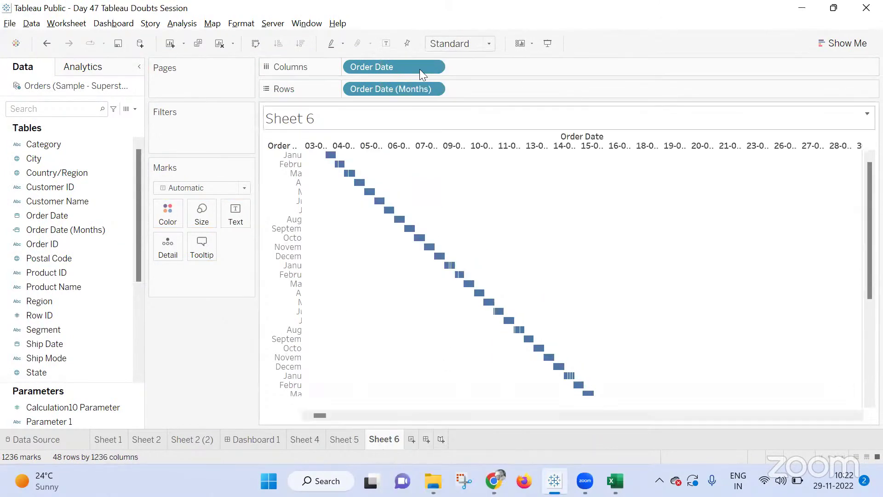
left_click_drag(420, 69, 542, 85)
Add Profit to the table as the text value for each order date
scroll(80, 303, "down", 1)
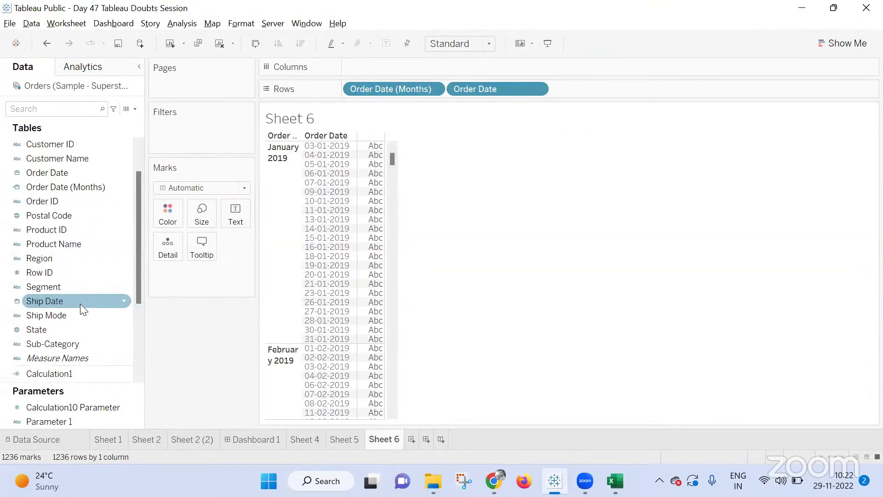
scroll(80, 303, "down", 3)
left_click_drag(41, 282, 591, 267)
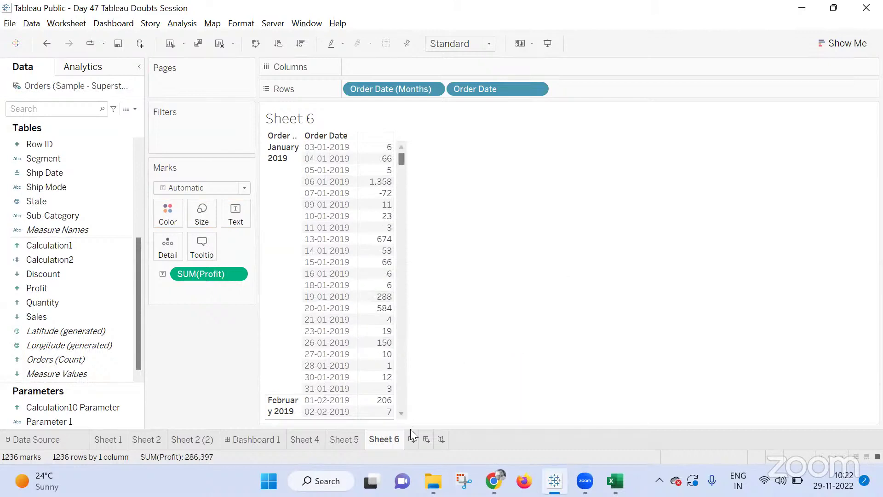
Create a calculated field and begin its formula with { FIXED [Order Date (Months)]
left_click(183, 23)
left_click(464, 313)
type("FI")
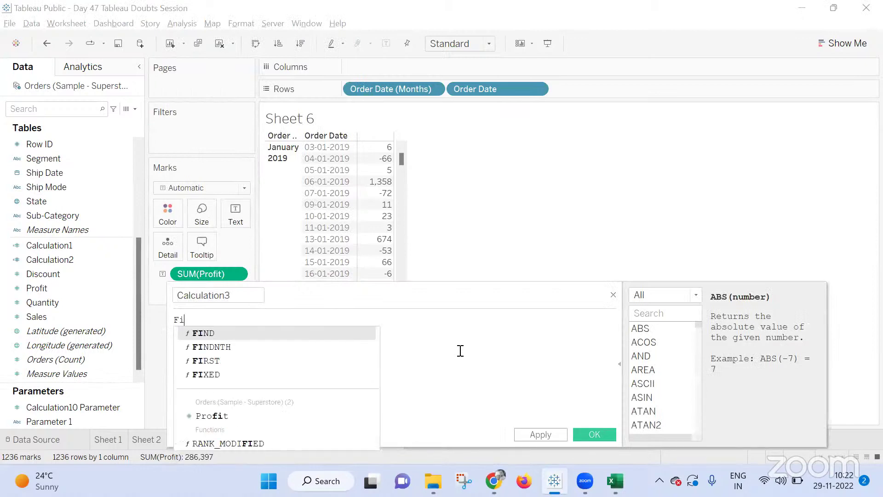
key("Return")
key("BackSpace")
key("BackSpace")
key("BackSpace")
key("BackSpace")
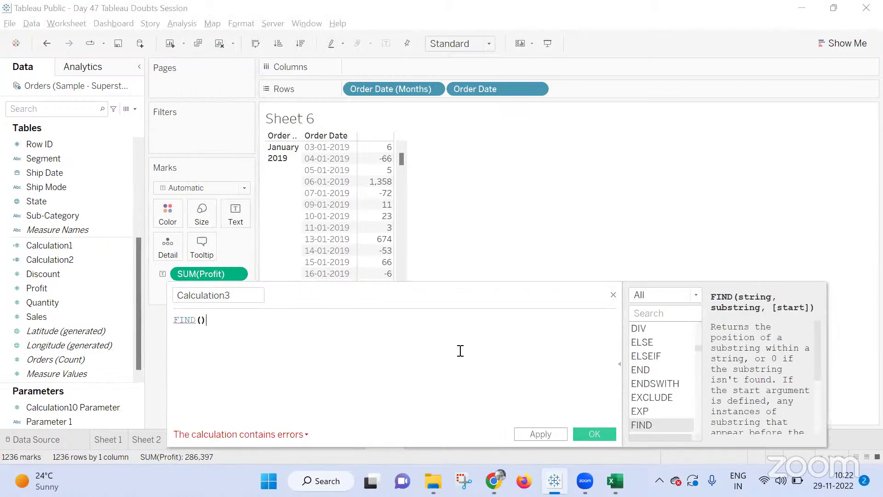
type("X")
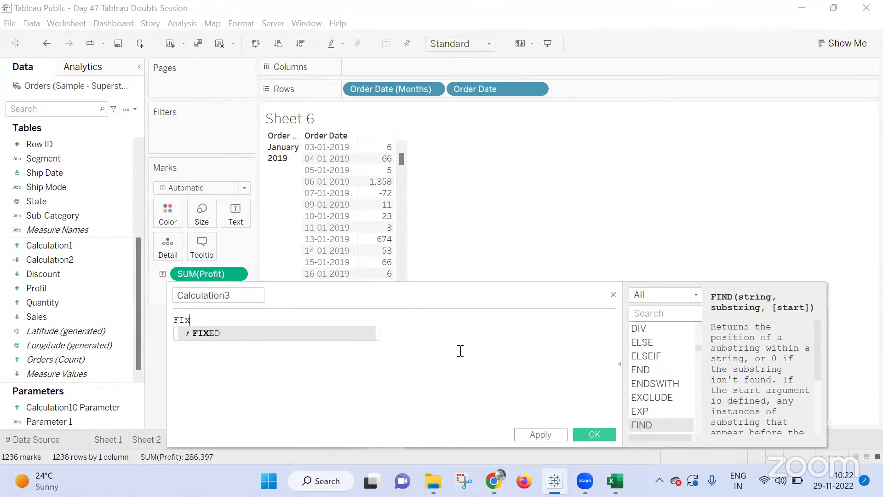
key("Return")
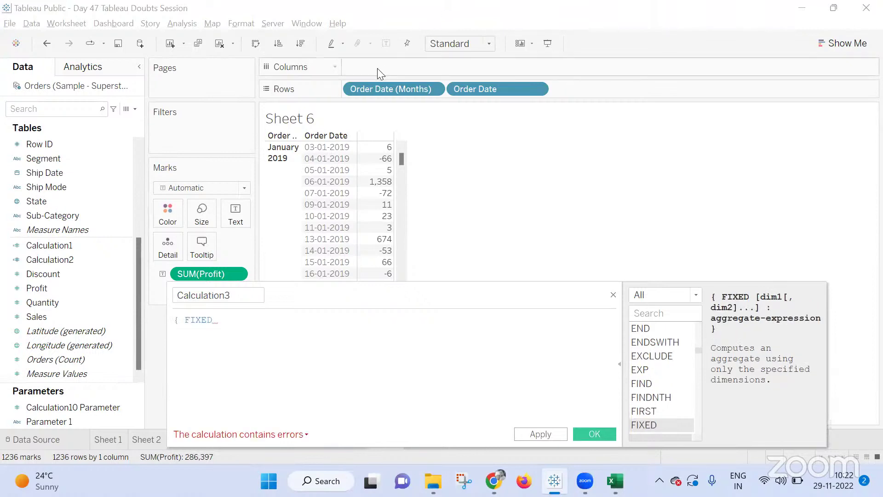
left_click_drag(376, 90, 446, 335)
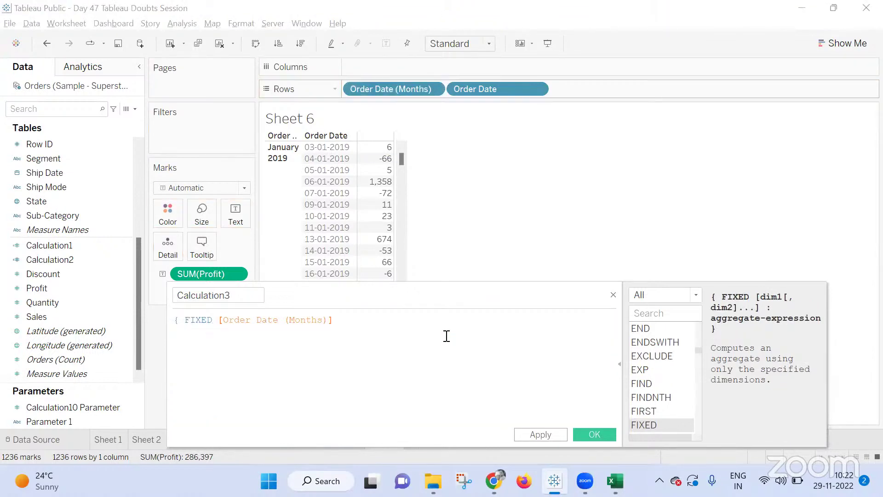
Continue the formula with : If SUM([Profit]) > 0 Then 1 Else 0 End
type(":c")
key("BackSpace")
type("I")
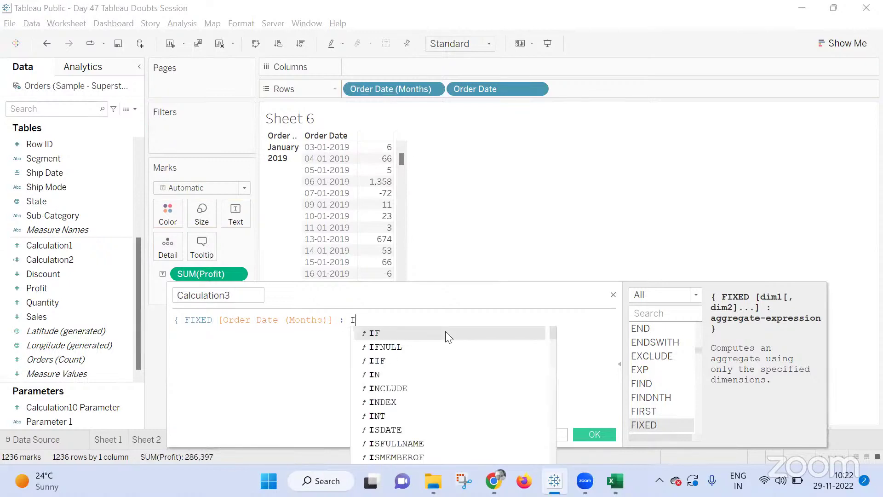
type("f sum(pr")
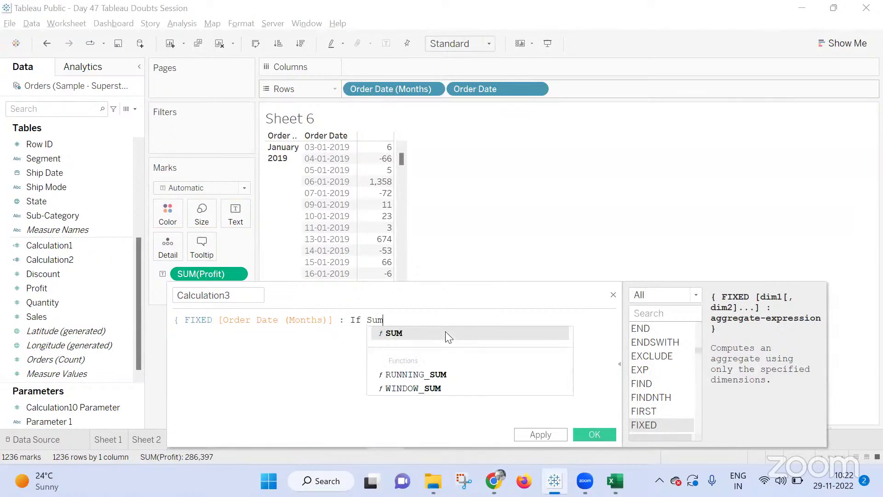
type("of")
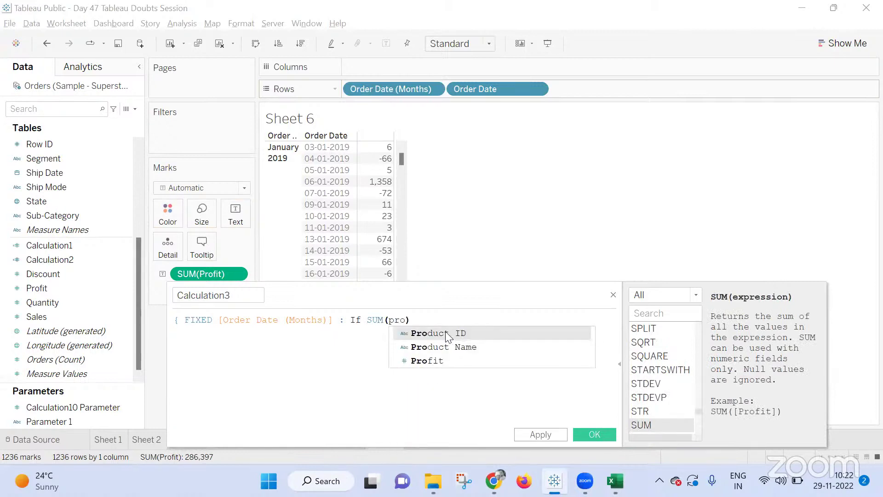
key("Return")
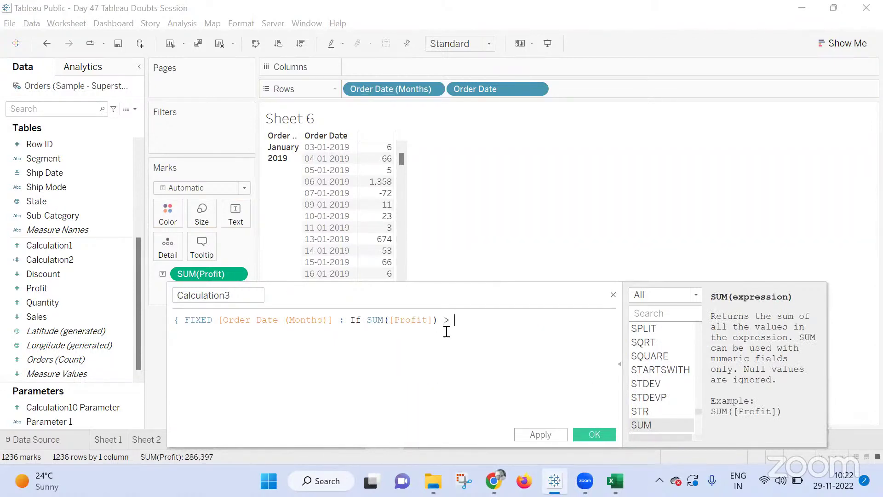
type("> 0 Then ")
type("1 Elze")
key("BackSpace")
key("BackSpace")
key("BackSpace")
type("s")
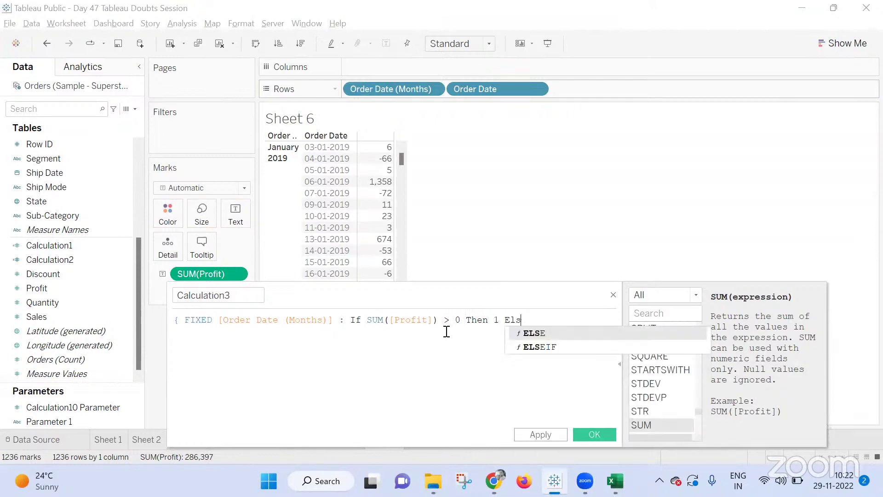
type("e 0 End")
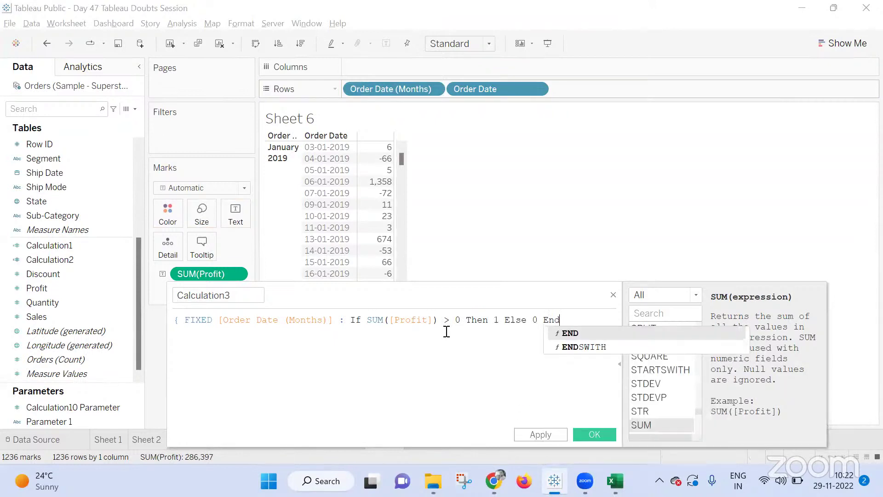
Close the FIXED expression with )} and wrap its If statement in Count( )
type("){")
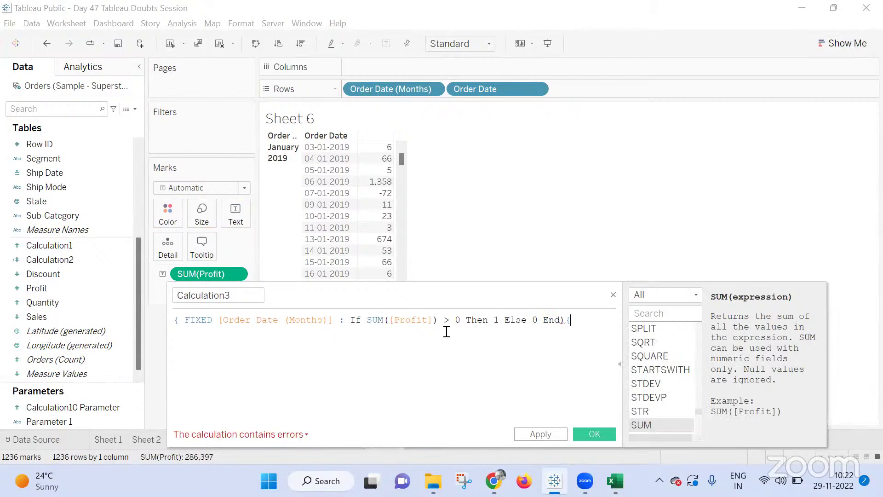
key("BackSpace")
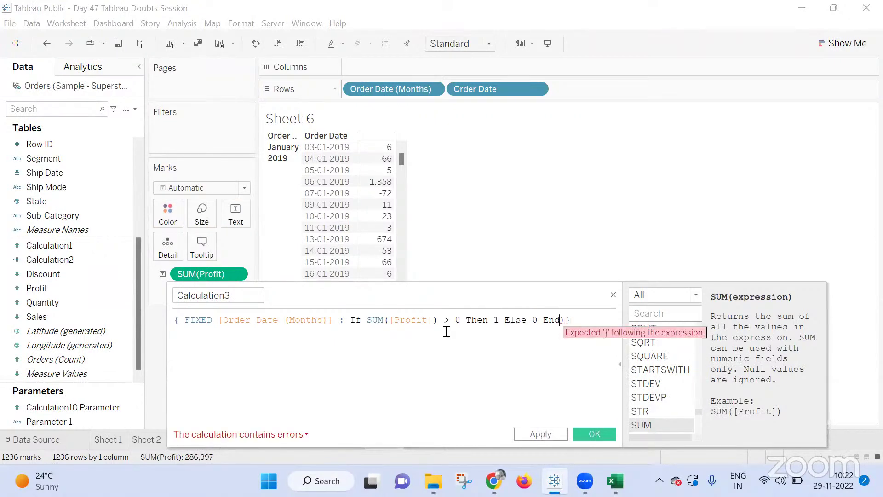
key("Left")
key("Left")
key("Left")
key("Left")
key("Left")
key("Left")
key("Left")
key("Left")
key("Left")
key("Left")
key("Left")
key("Left")
key("Left")
key("Left")
key("Left")
key("Left")
key("Left")
key("Left")
key("Left")
key("Left")
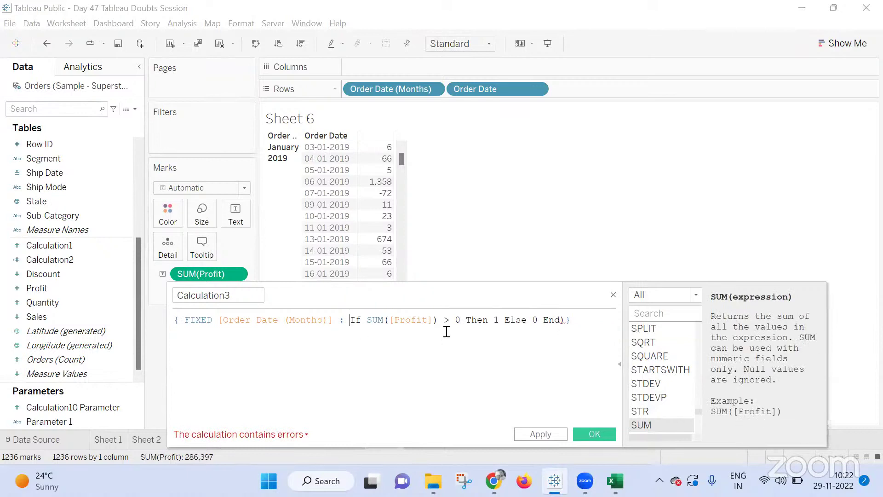
type("Count(")
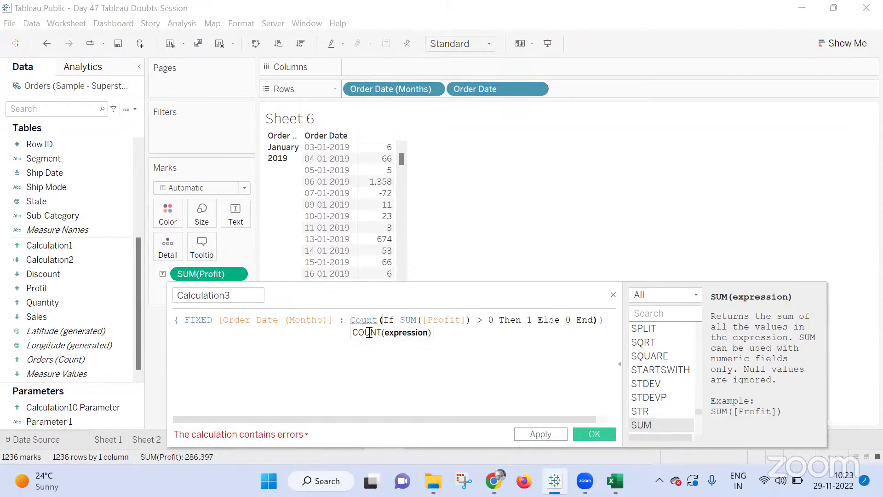
Check the formula's error details and remove the Count function name, keeping the parentheses around the If statement
left_click(246, 435)
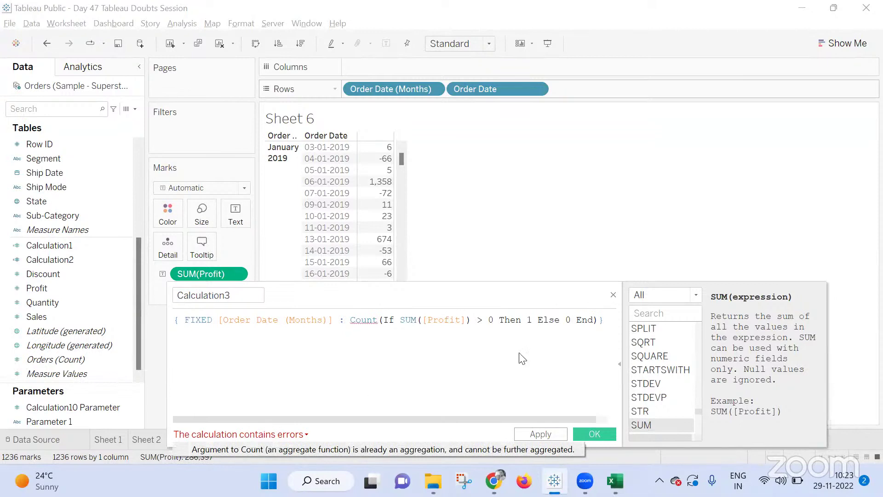
double_click(373, 321)
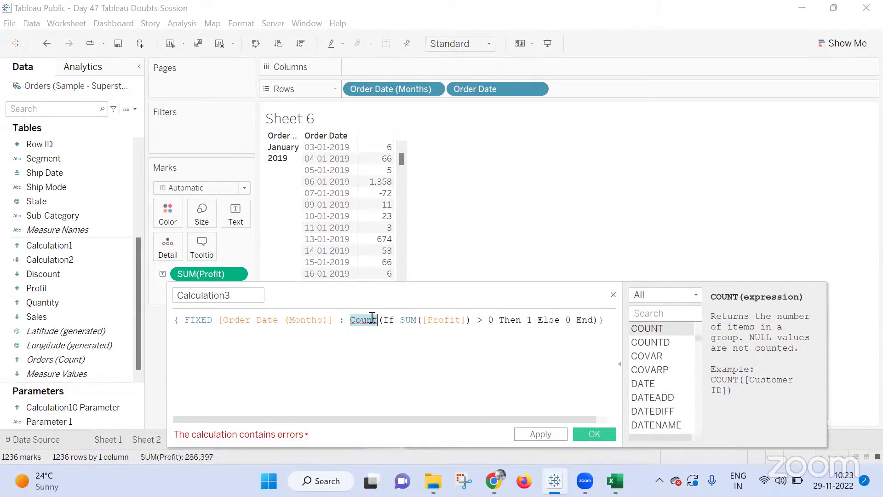
key("BackSpace")
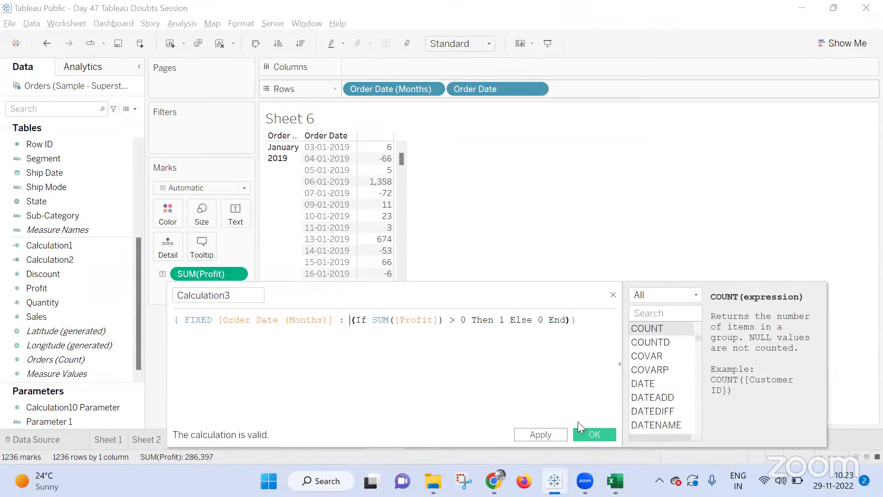
Apply and save the calculated field, and add it to the table as a measure beside Profit
left_click(554, 434)
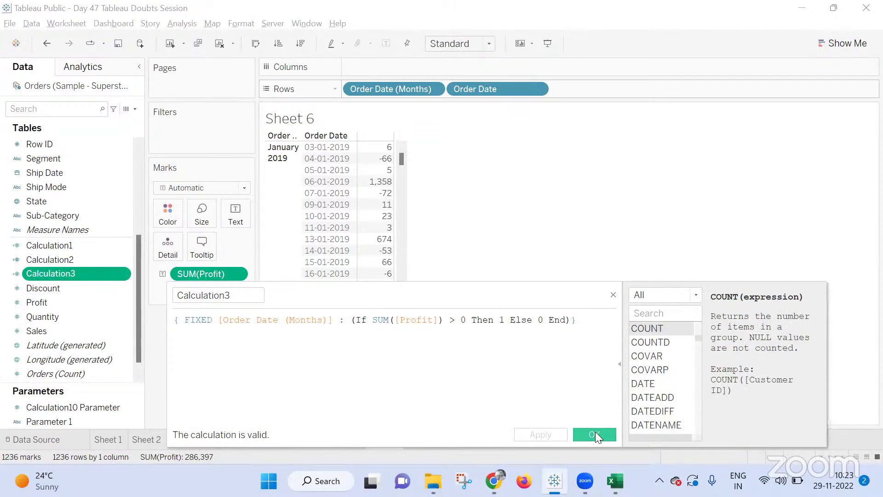
left_click(595, 435)
left_click_drag(44, 274, 384, 217)
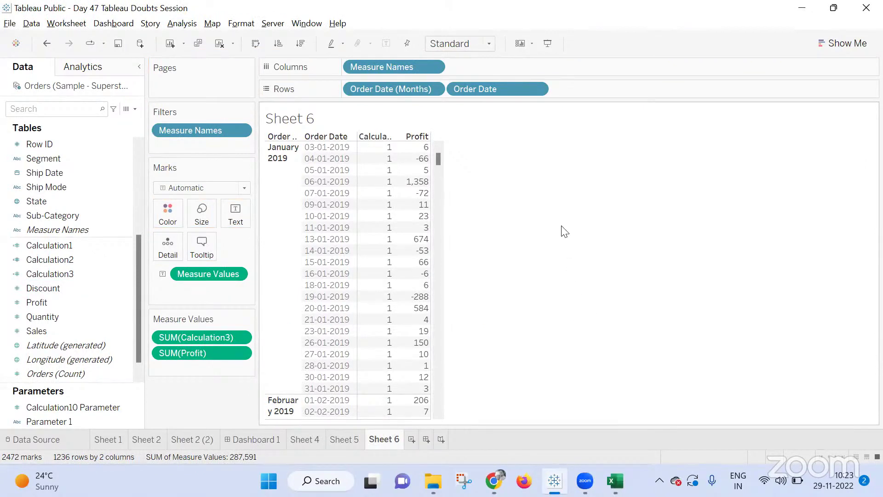
Edit Calculation3 so its FIXED expression uses [Order Date] instead of [Order Date (Months)], and apply and save the change
left_click(91, 321)
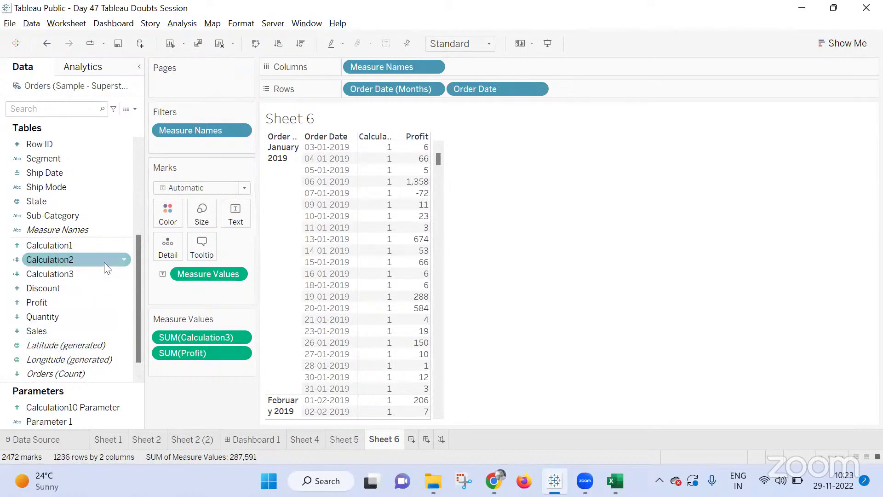
right_click(93, 276)
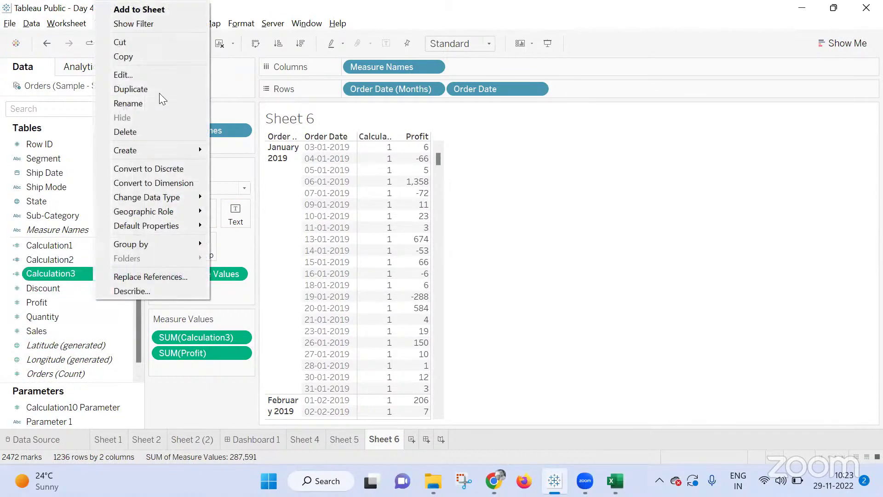
left_click(138, 75)
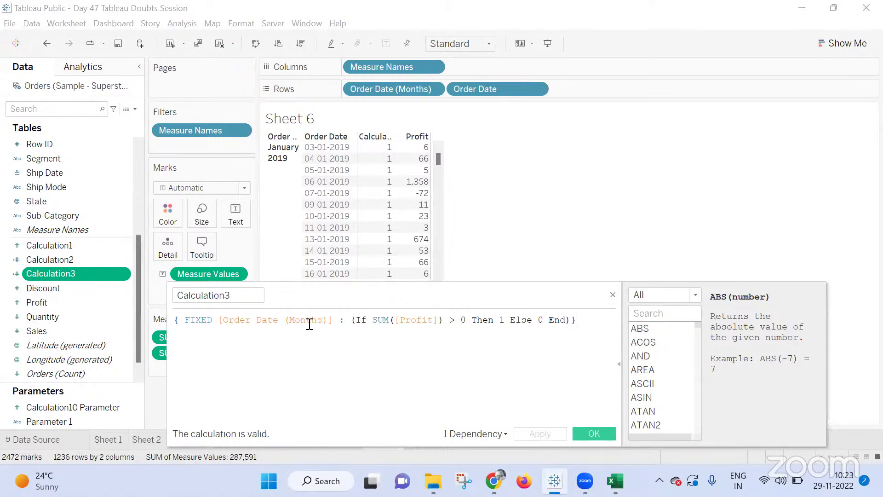
left_click(335, 322)
left_click_drag(335, 321, 219, 320)
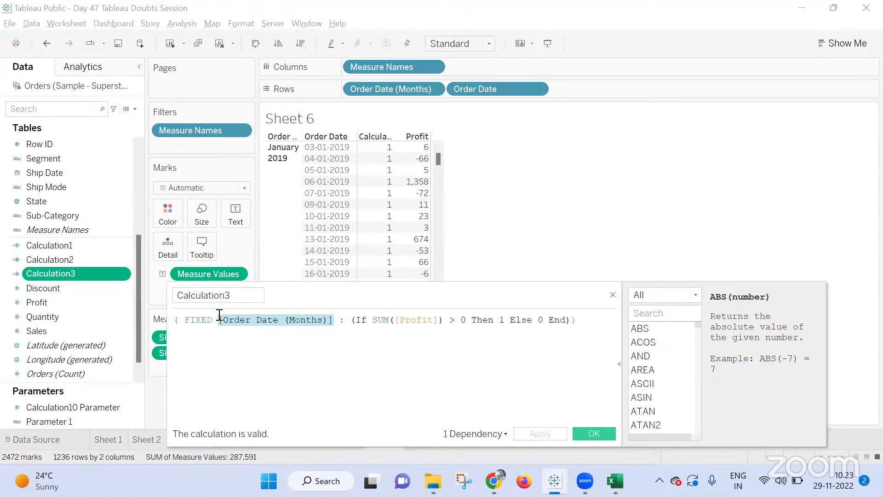
key("BackSpace")
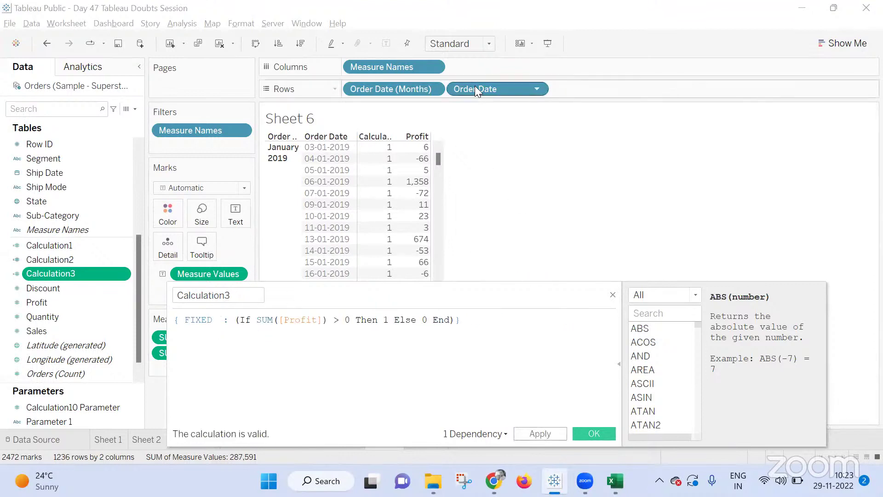
left_click_drag(476, 87, 217, 335)
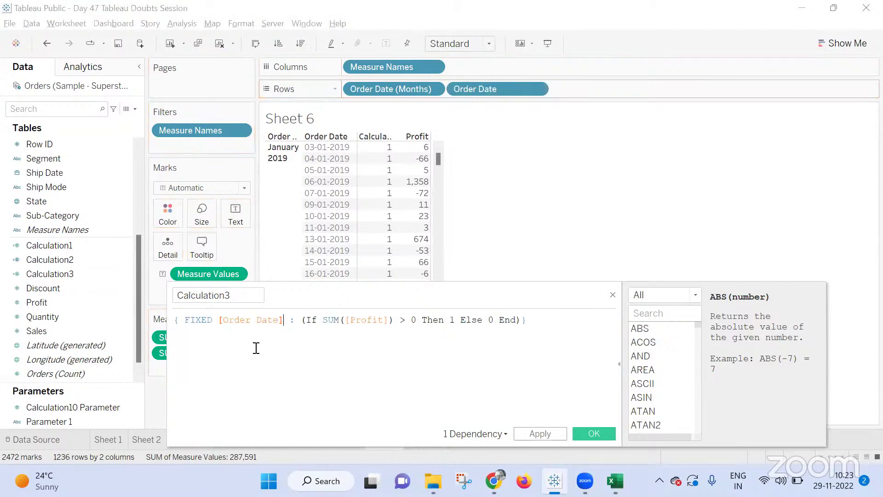
left_click(540, 435)
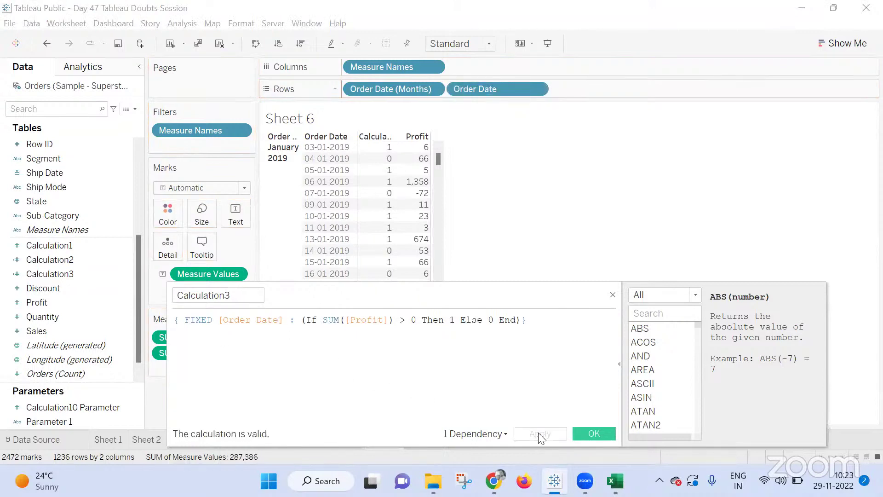
left_click(594, 434)
Remove the daily Order Date field from the rows to total Calculation3 per month, checking the monthly values against the daily rows
left_click_drag(487, 94, 631, 217)
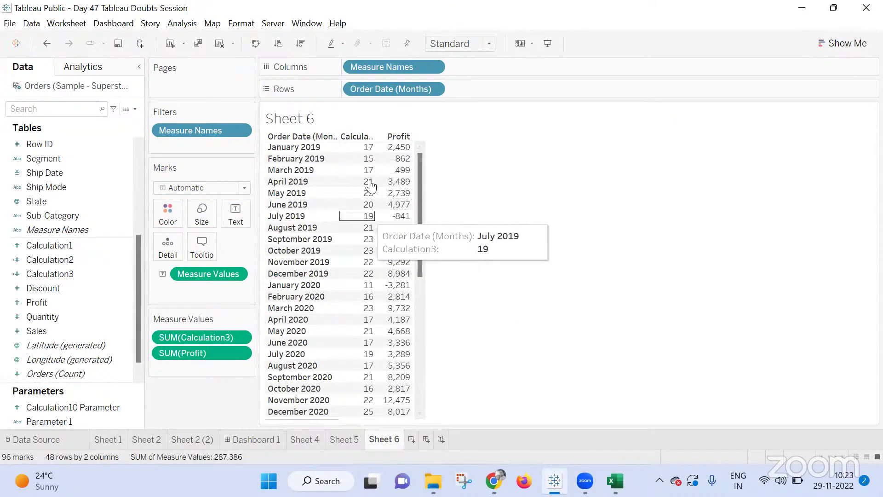
left_click_drag(378, 171, 382, 217)
left_click(713, 173)
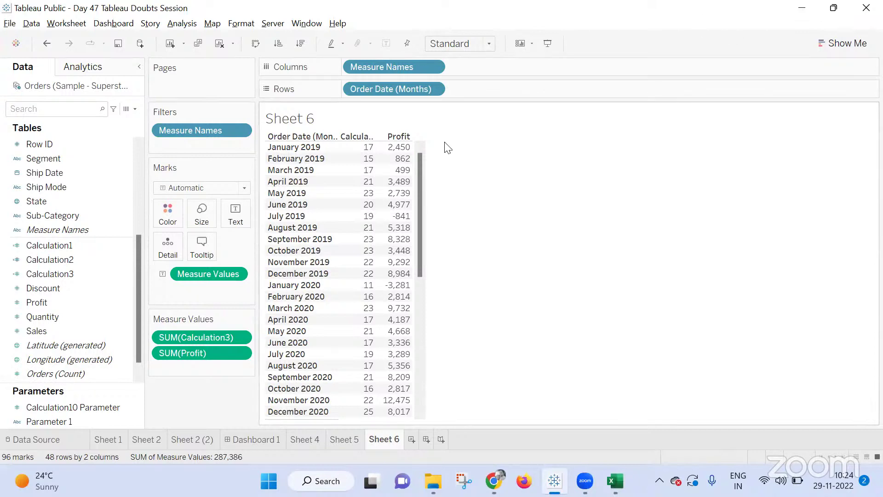
mouse_move(361, 150)
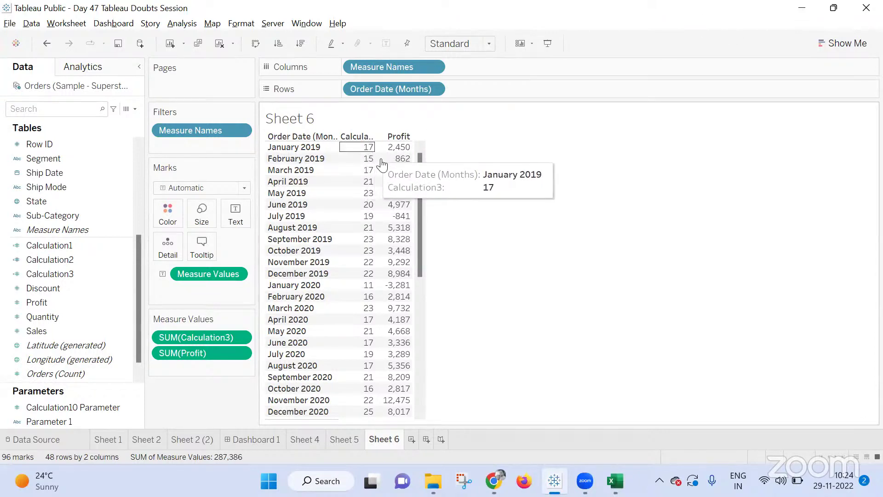
mouse_move(400, 154)
key("ctrl+z")
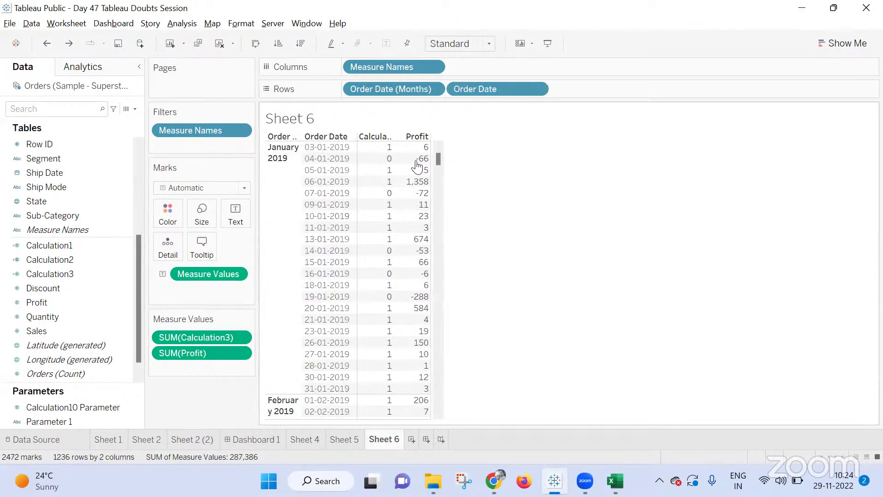
left_click_drag(474, 92, 740, 285)
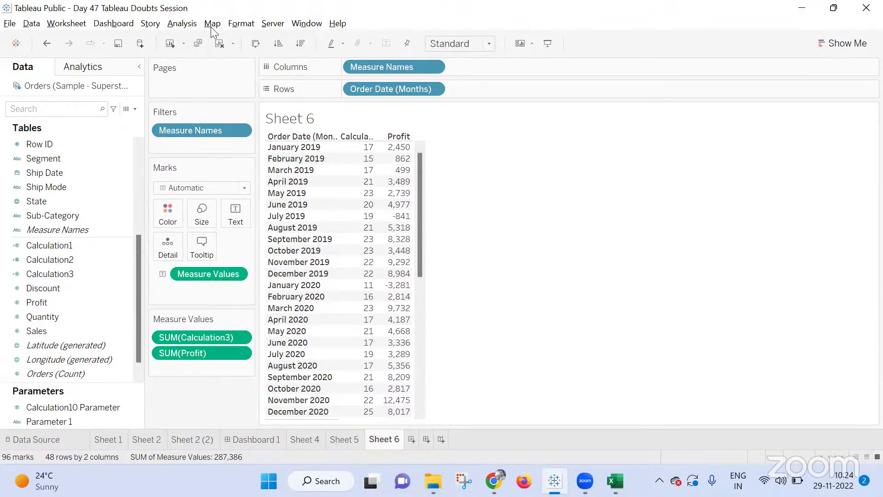
left_click(183, 23)
left_click(230, 283)
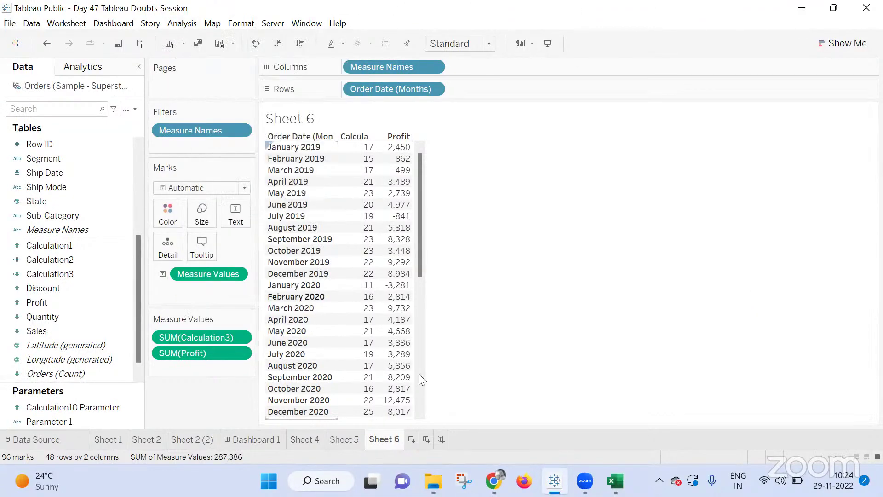
left_click(552, 375)
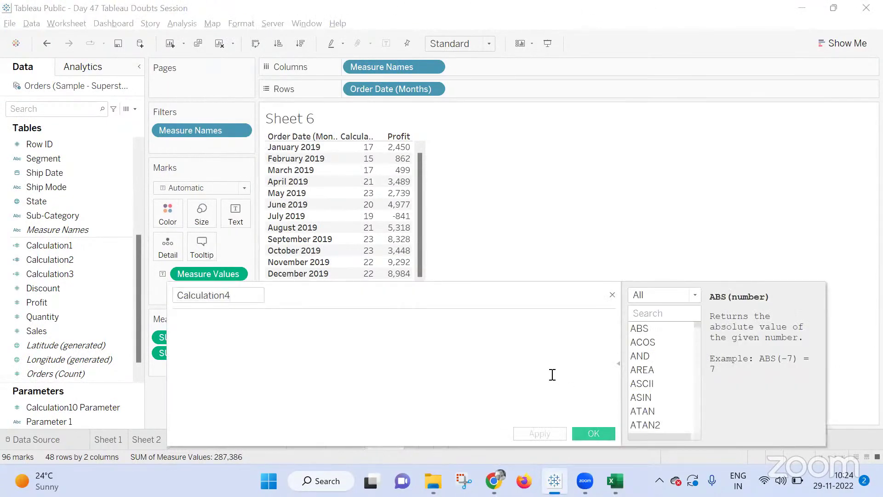
type("{ INCLUDE")
key("Return")
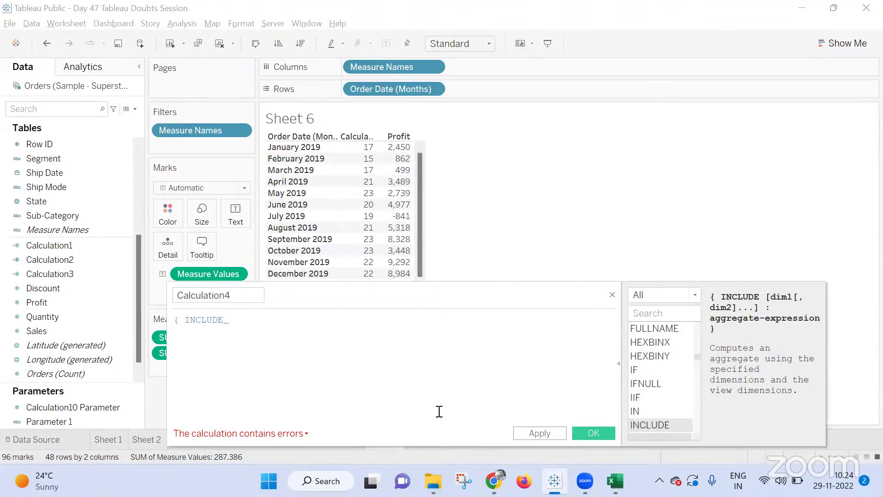
type(":")
left_click(614, 297)
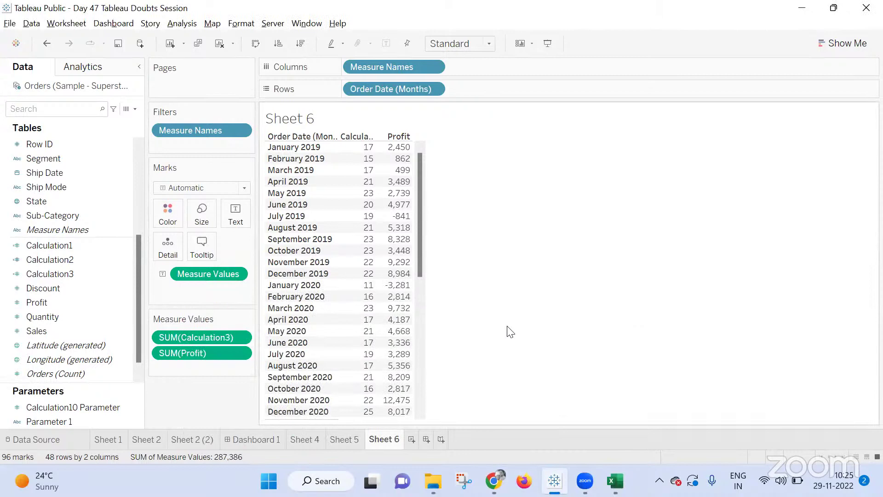
Create a new worksheet and place Category and Segment on its rows
left_click(413, 436)
scroll(73, 194, "up", 3)
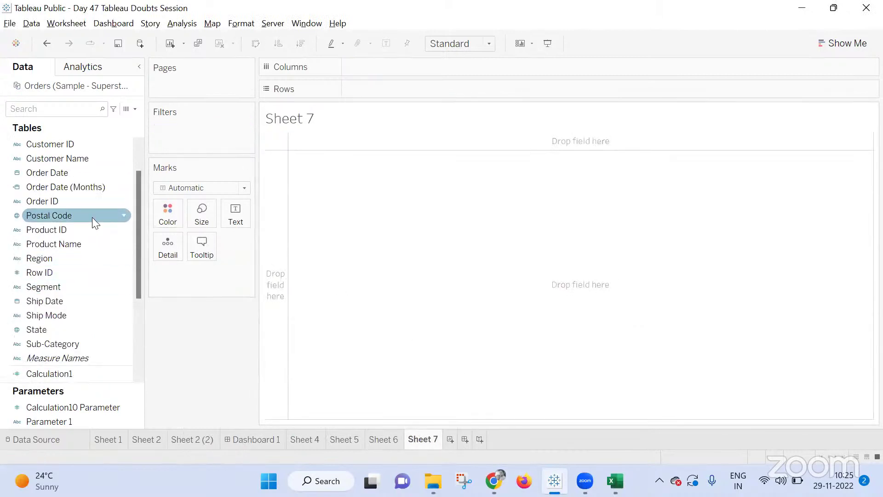
scroll(92, 217, "up", 1)
left_click_drag(53, 145, 415, 88)
scroll(48, 229, "down", 1)
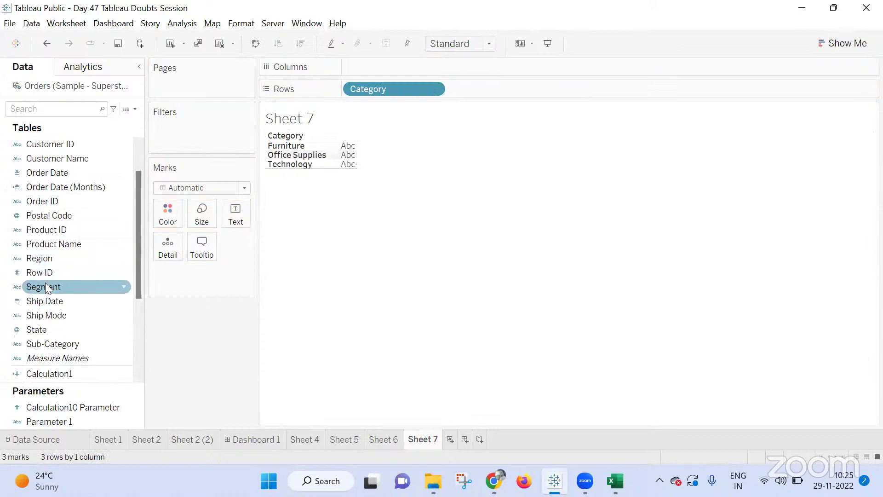
left_click_drag(45, 285, 521, 88)
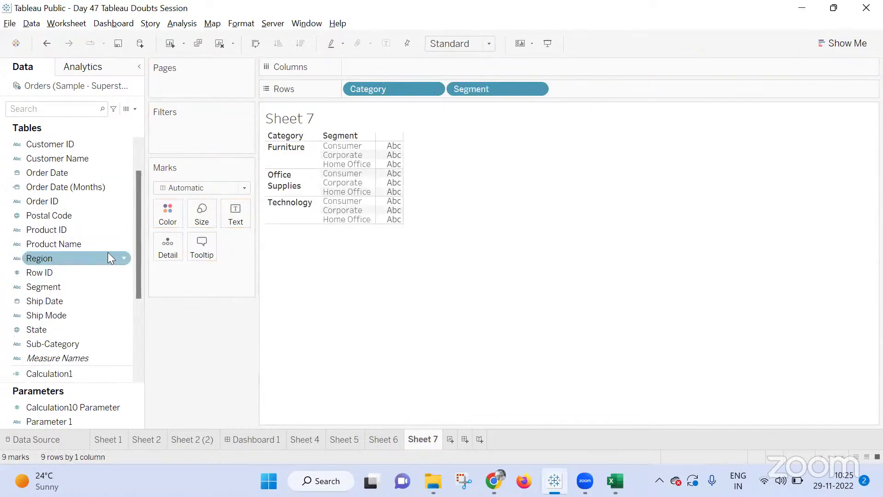
Show Sales as text in the table with its aggregation set to Count, and add the sum of Sales beside it
scroll(85, 344, "down", 2)
left_click_drag(73, 370, 237, 216)
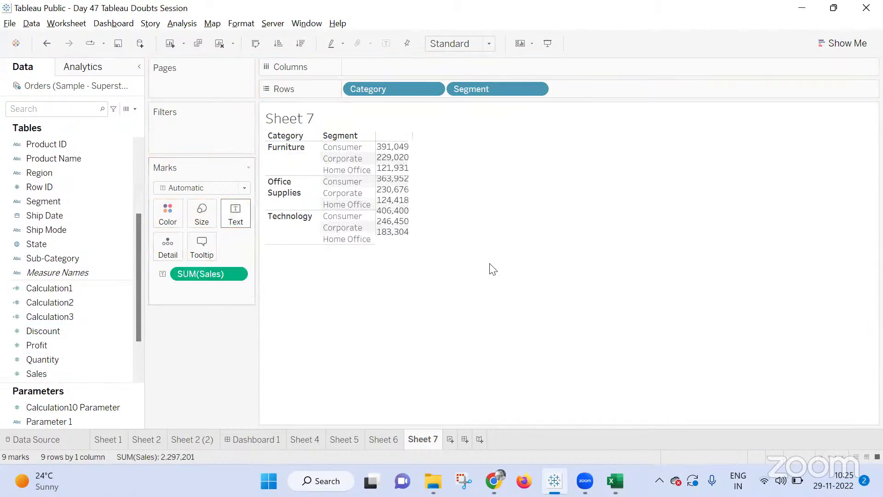
left_click(242, 273)
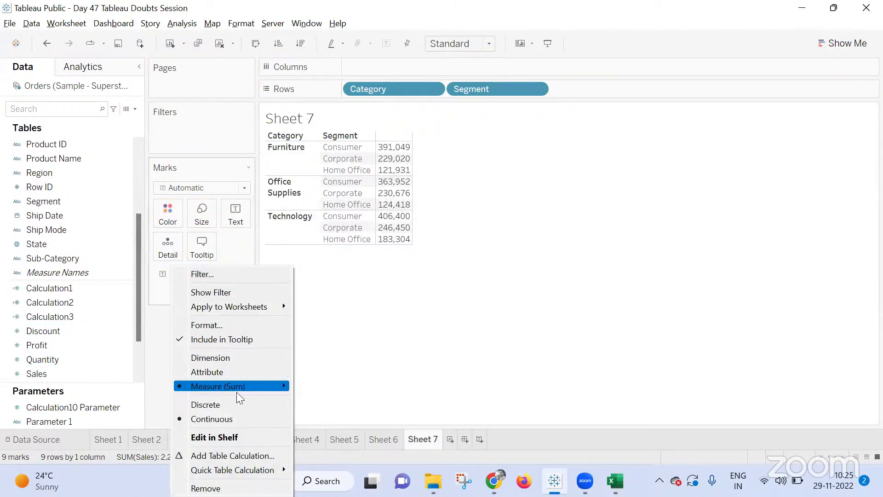
mouse_move(237, 389)
left_click(329, 370)
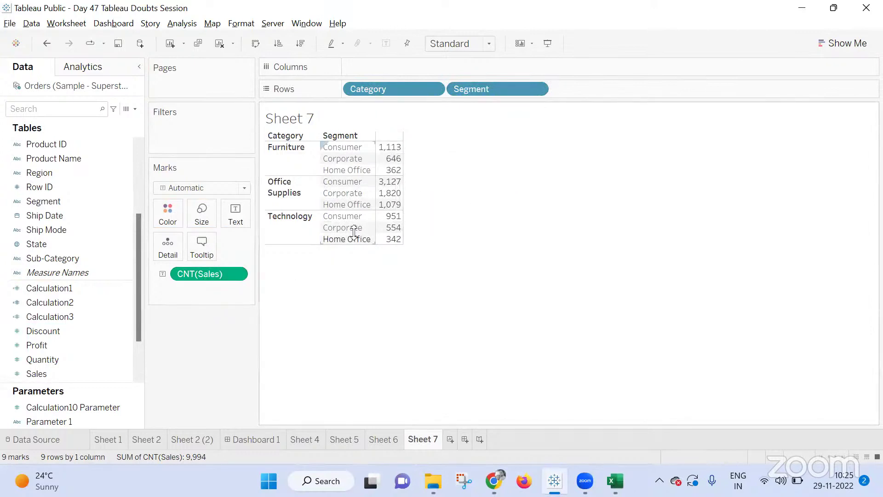
left_click_drag(71, 371, 405, 203)
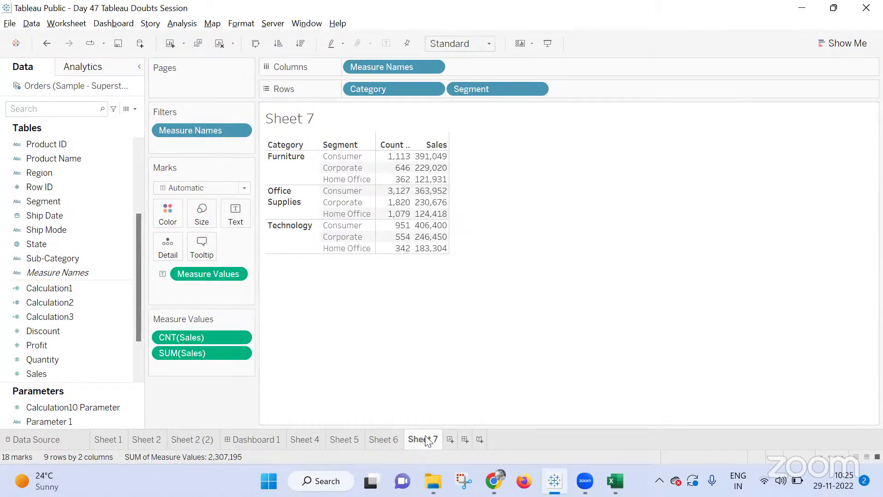
Add another blank worksheet, and return to Sheet 7 and duplicate it
left_click(450, 439)
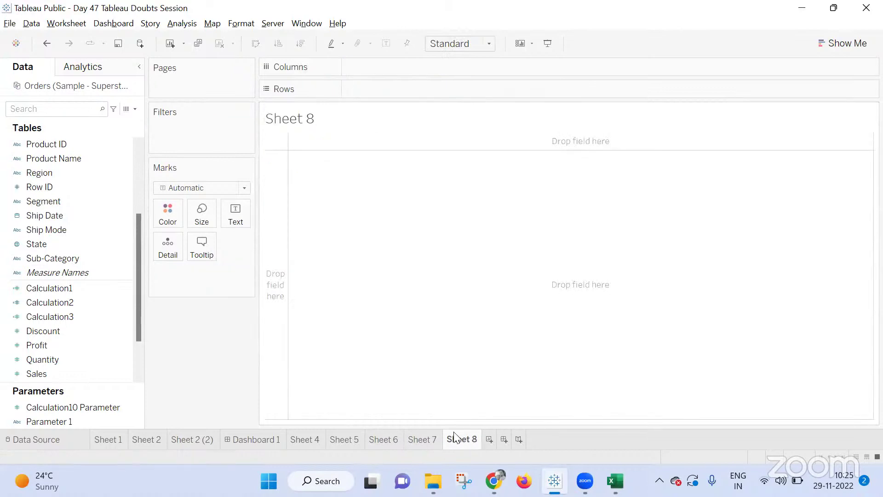
left_click(427, 441)
right_click(427, 442)
left_click(458, 336)
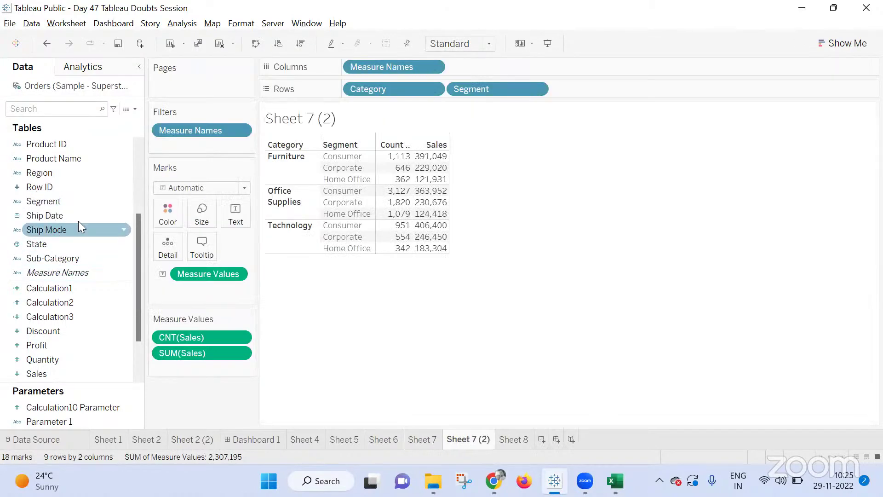
Add Ship Mode to the duplicate sheet's rows and remove the count of Sales, comparing the table with Sheet 7
left_click_drag(74, 229, 611, 90)
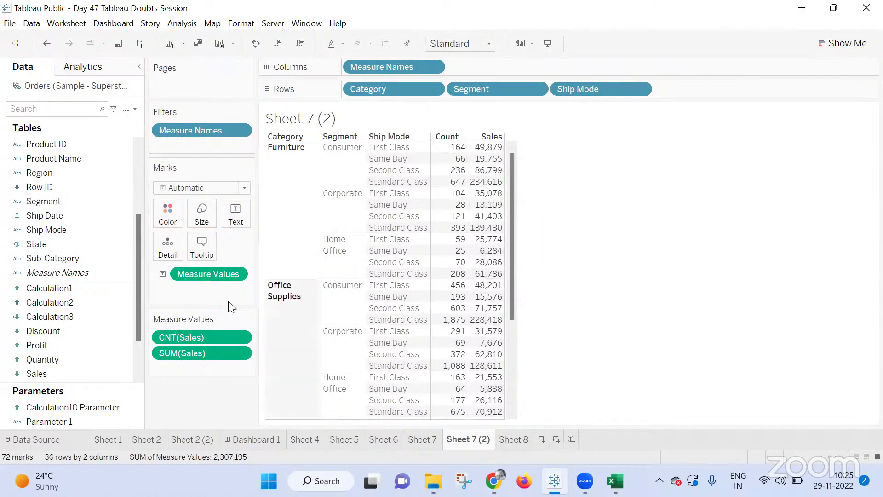
left_click_drag(179, 338, 214, 378)
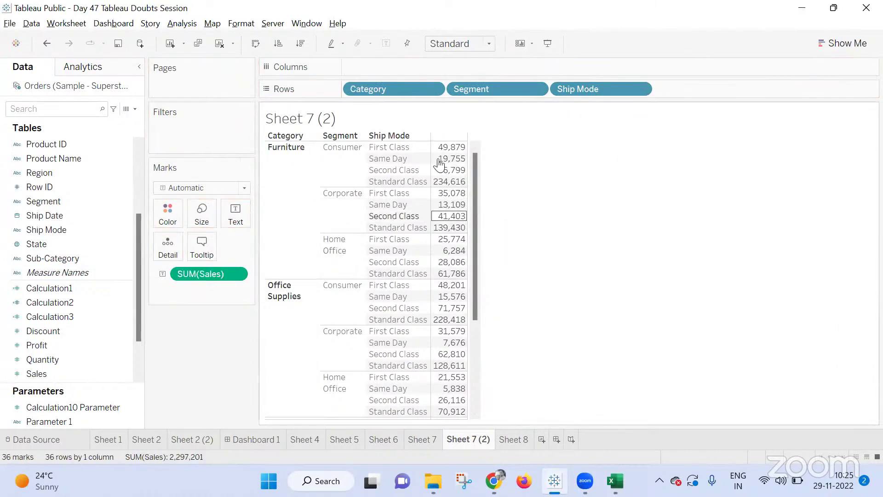
left_click(429, 438)
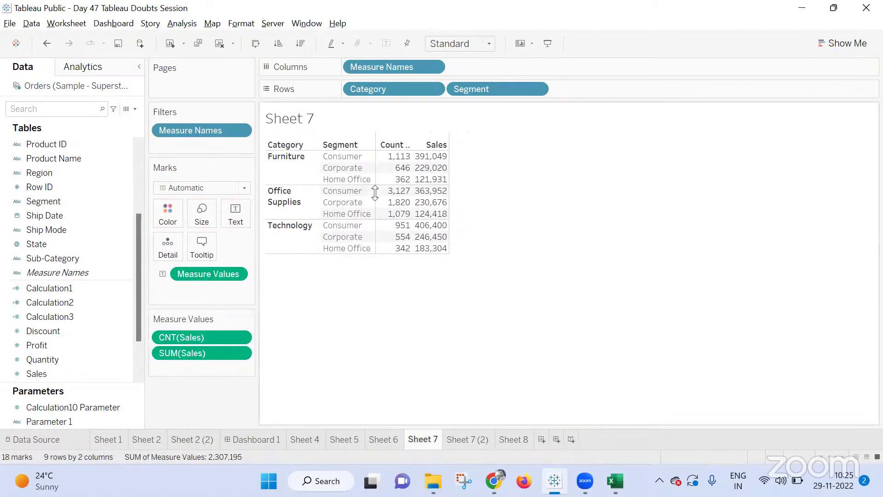
left_click(467, 439)
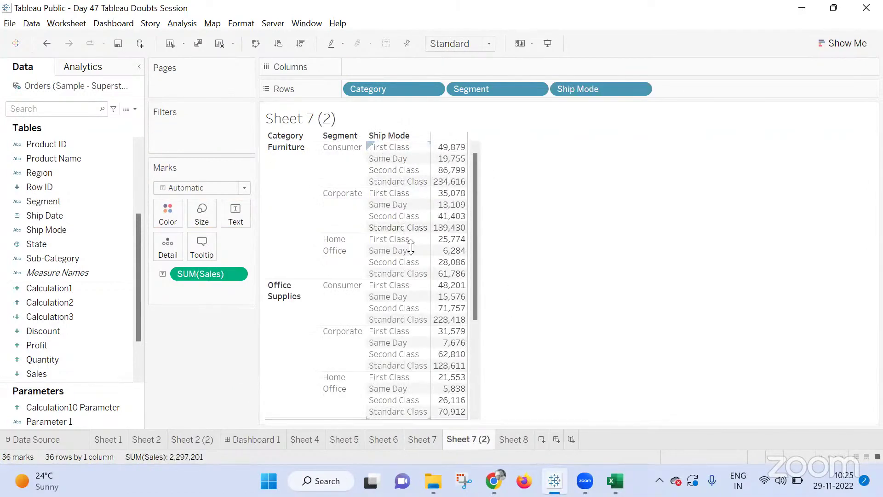
On Sheet 7, create a calculated field with the formula { INCLUDE [Ship Mode] : SUM([Sales]) }
left_click(429, 440)
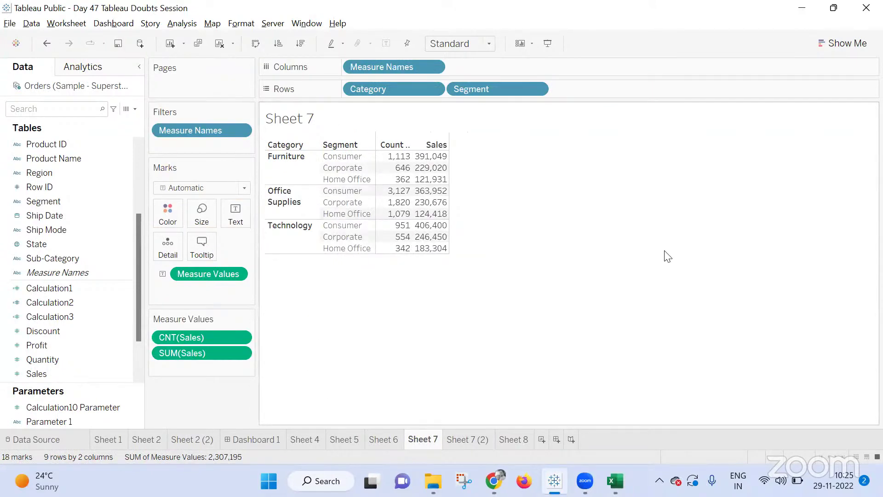
left_click(182, 23)
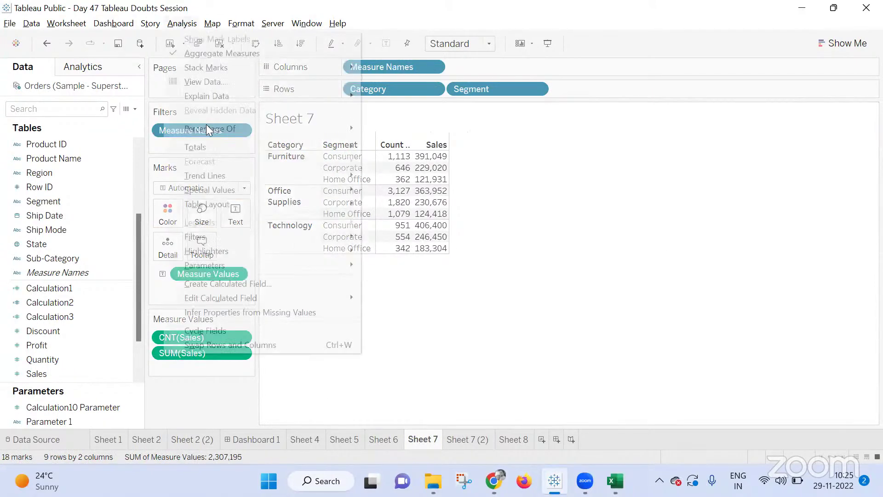
left_click(258, 284)
left_click(439, 318)
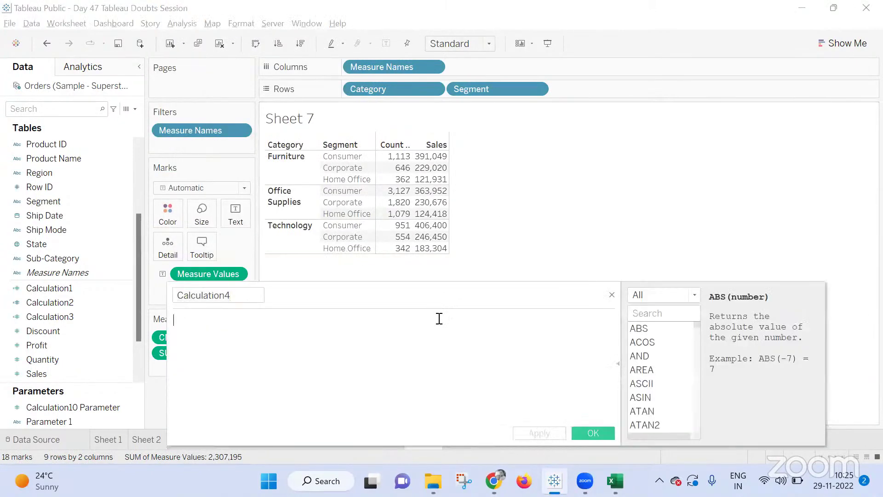
type("Inc")
key("Return")
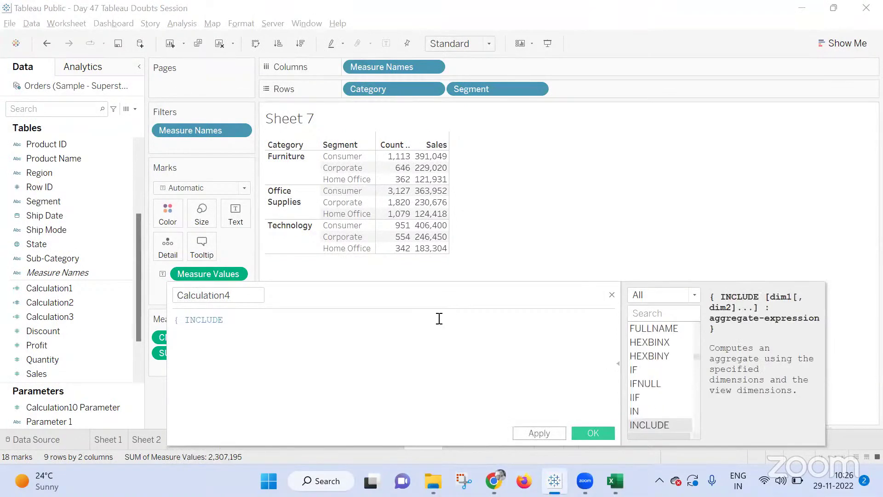
type("Shi")
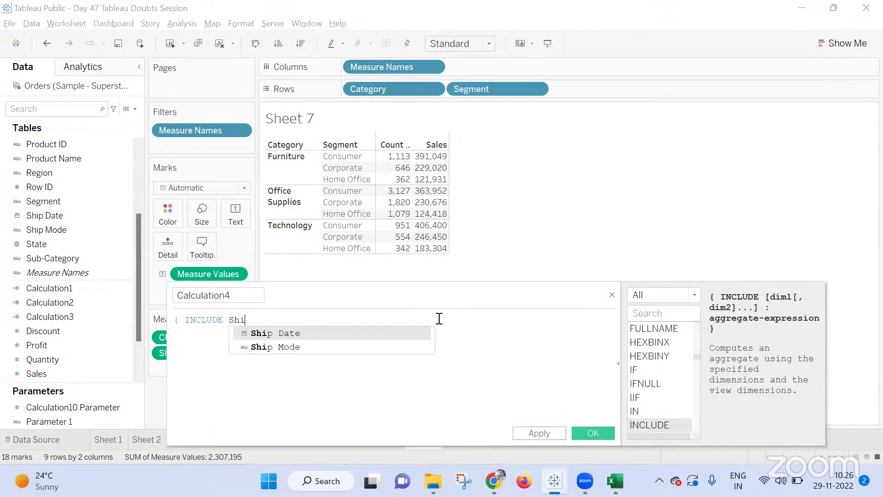
key("Down")
key("Return")
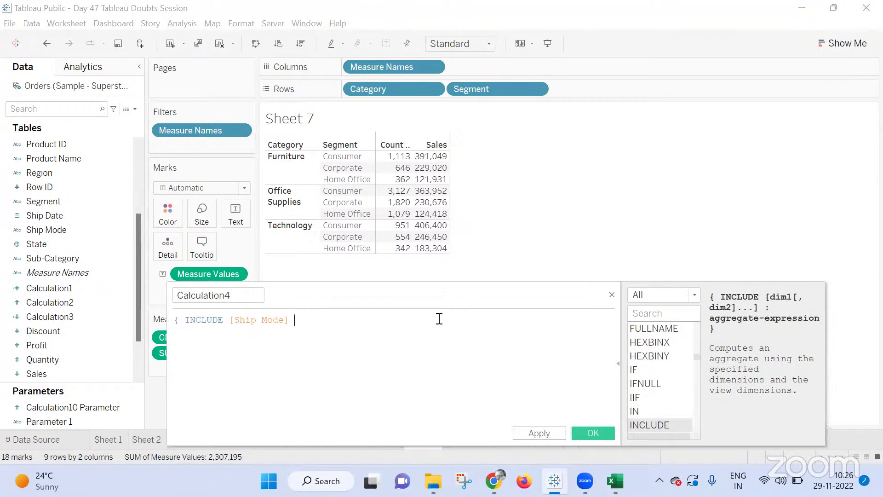
type(": sum")
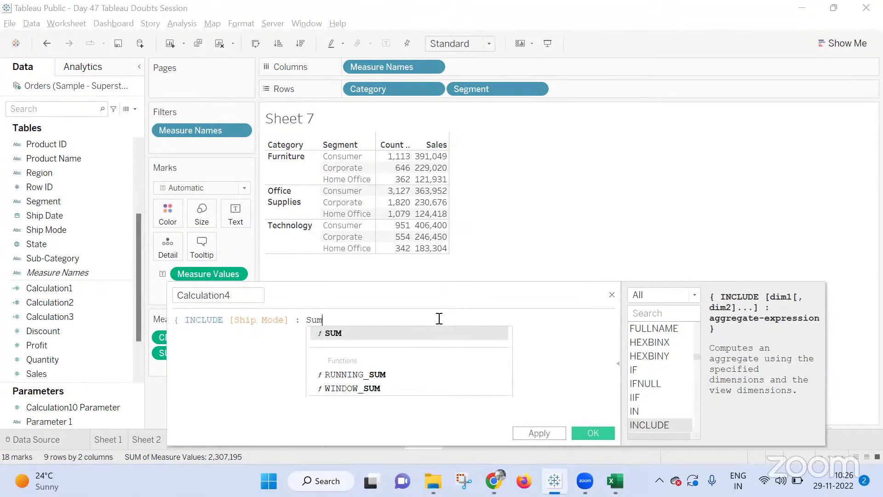
key("Return")
type("[Sales]) }")
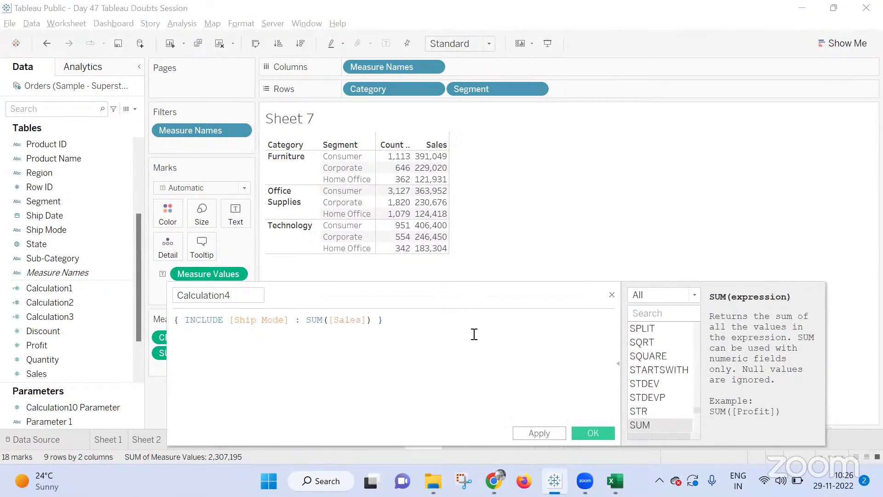
left_click(586, 430)
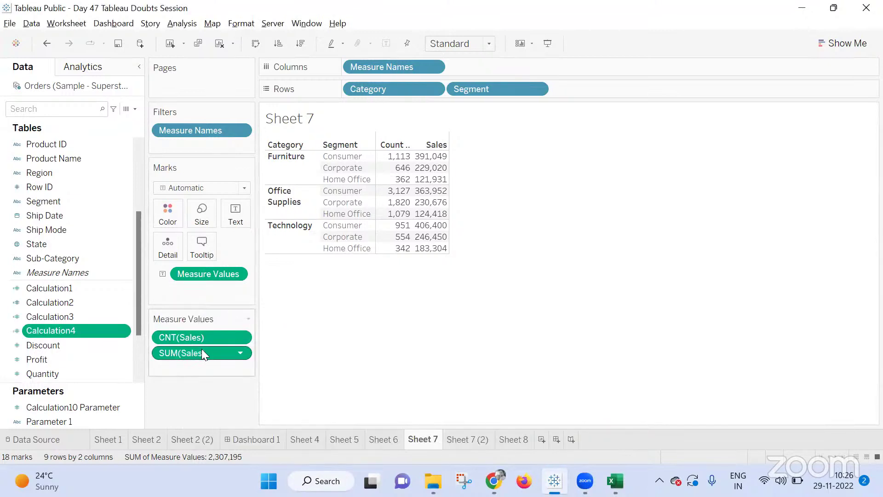
Add Calculation4 to the table's measure values after the sum of Sales and set its aggregation to Count
left_click_drag(70, 330, 238, 373)
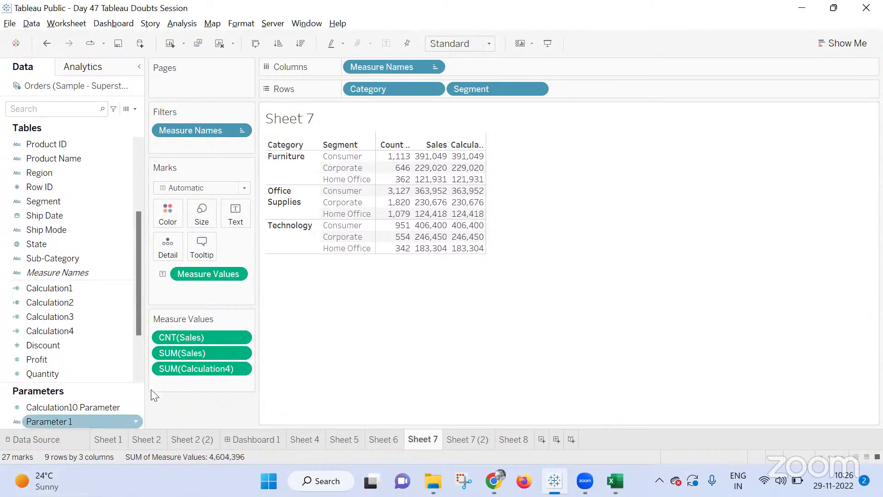
left_click(244, 371)
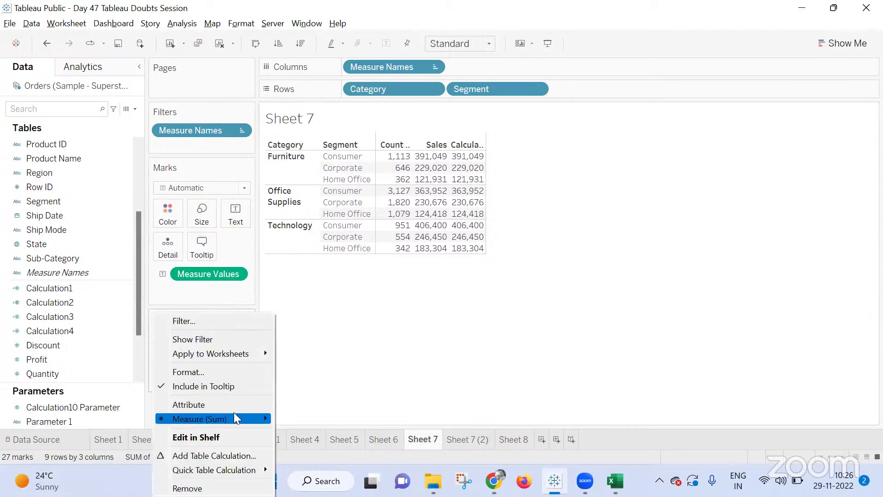
mouse_move(249, 416)
left_click(316, 371)
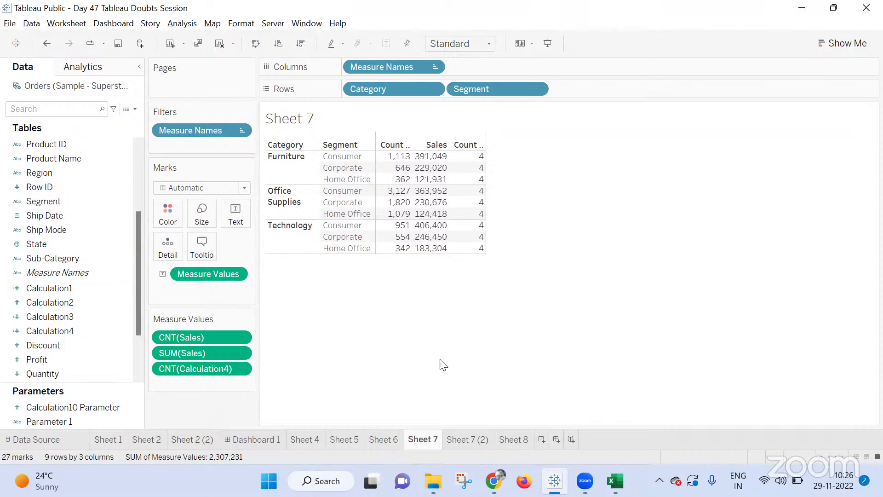
Open the Calculation4 formula beside the table to review its INCLUDE expression, and close it without changes
left_click(108, 326)
right_click(107, 324)
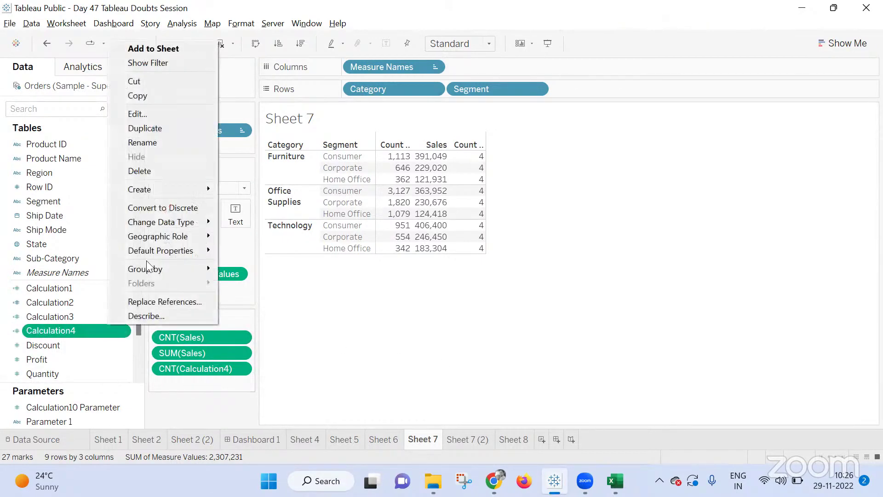
left_click(188, 112)
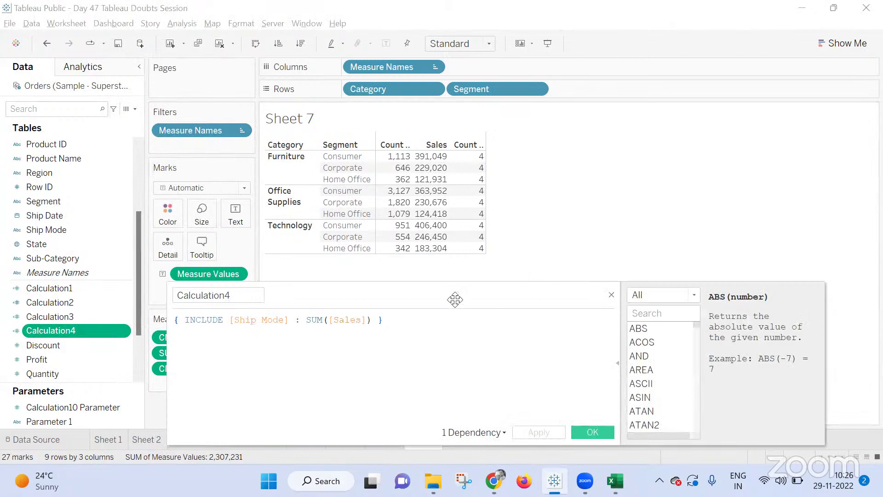
left_click_drag(455, 298, 552, 284)
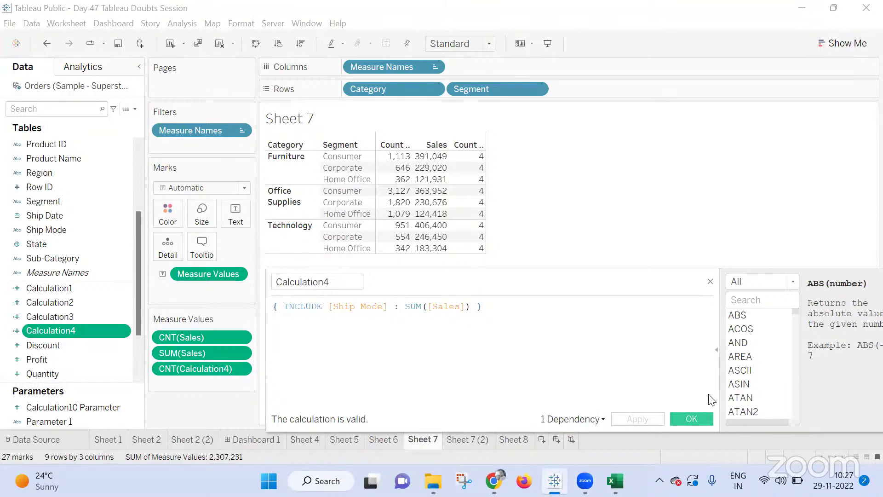
left_click(711, 282)
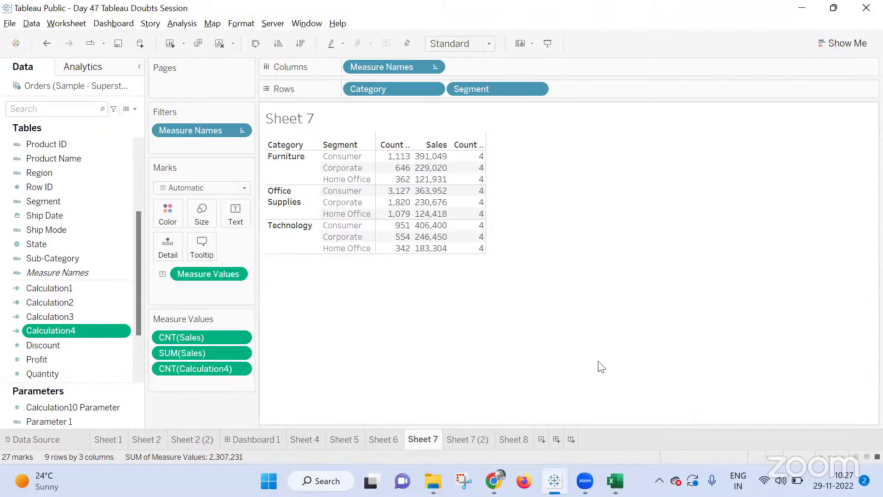
Switch to the Google Meet call in Chrome to follow the participants' shared screens, and dismiss the notice about the paused presentation
left_click(493, 480)
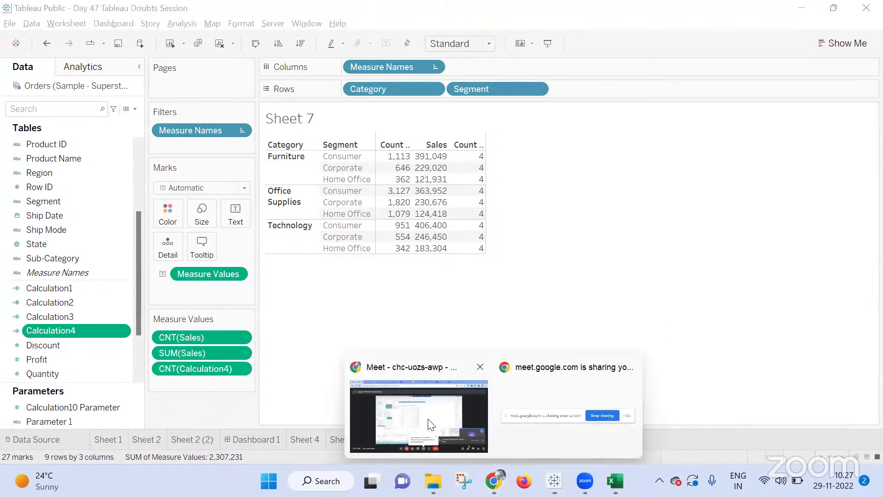
left_click(428, 418)
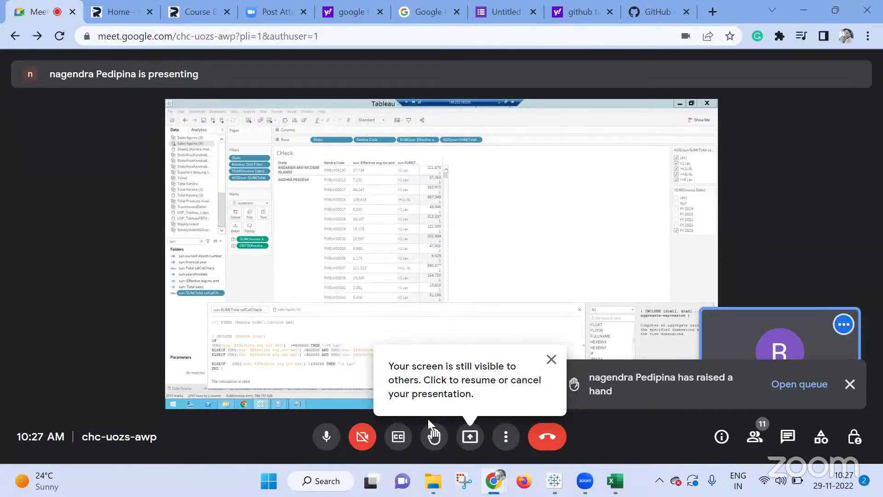
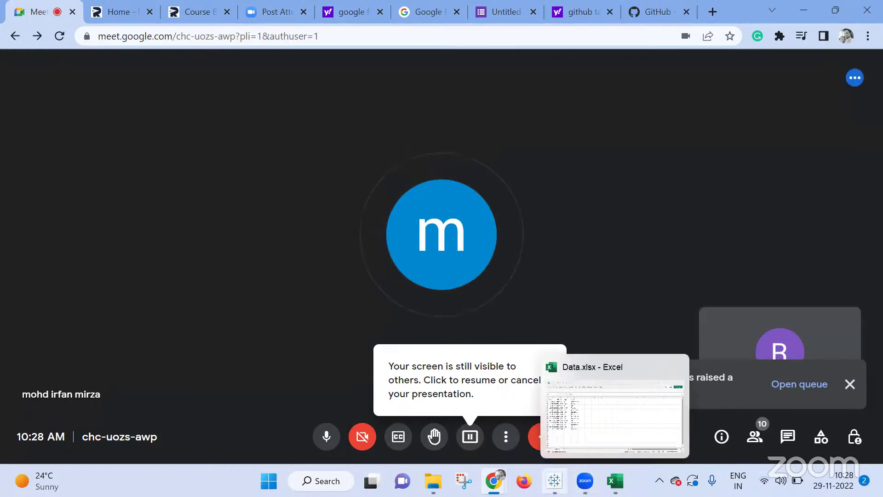
left_click(553, 471)
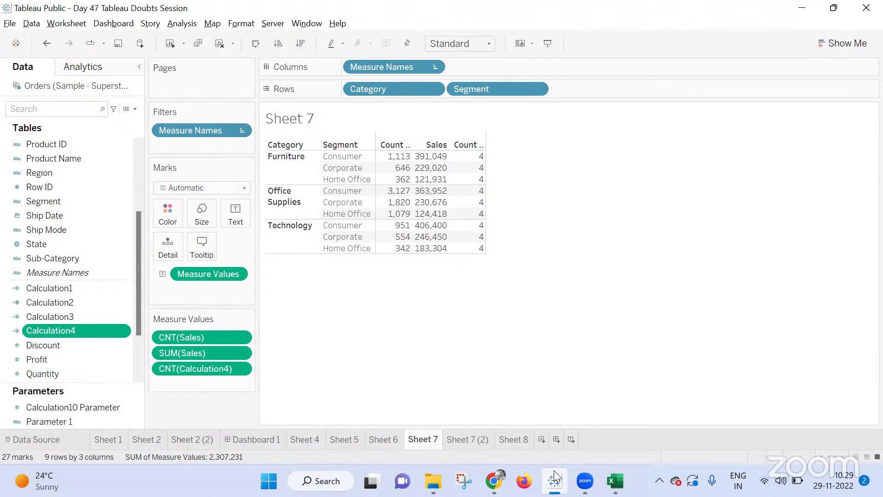
mouse_move(494, 480)
left_click(462, 418)
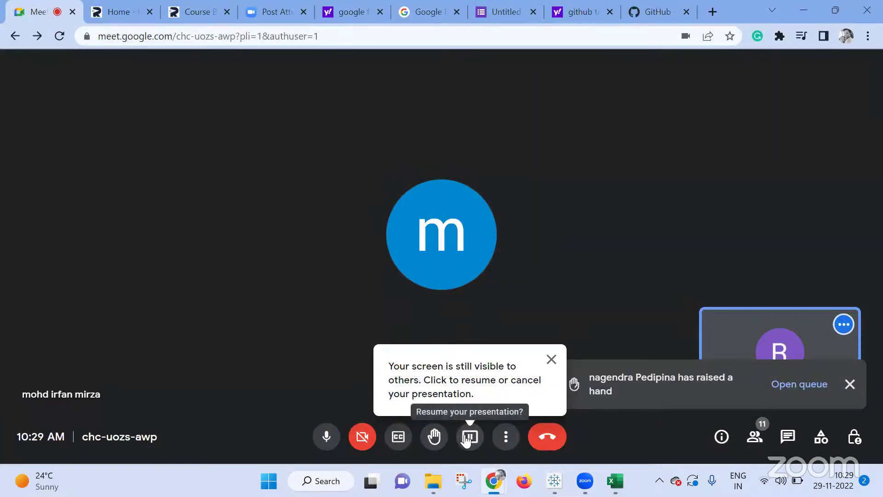
left_click(551, 359)
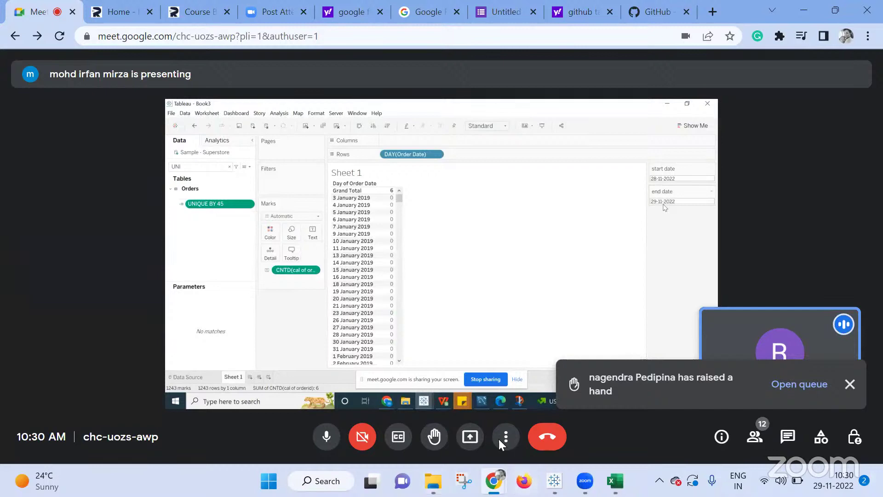
Take over as the main presenter in the Meet call and return to Tableau
left_click(472, 438)
left_click(513, 398)
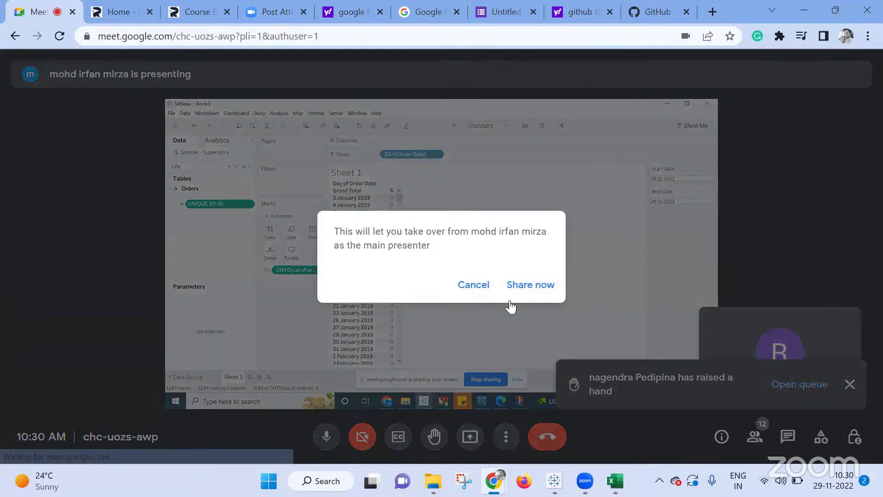
left_click(530, 285)
left_click(554, 480)
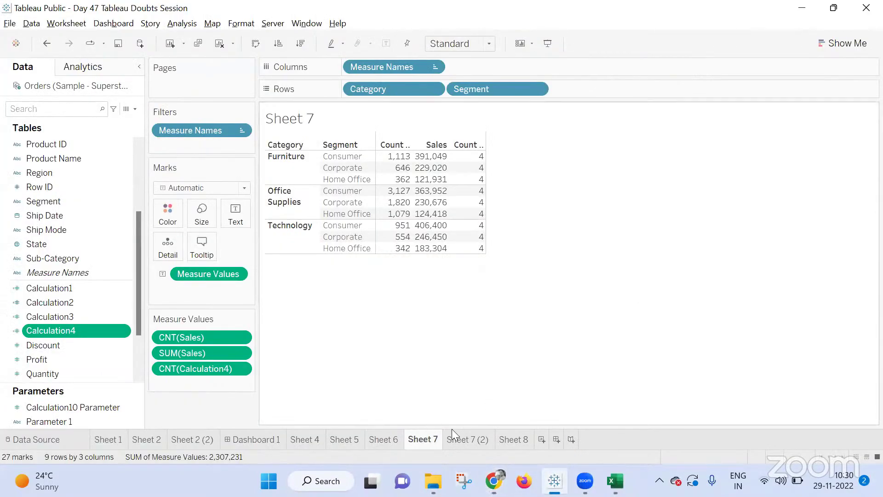
Create a new worksheet and show Customer Name as text with its aggregation set to Count (Distinct)
left_click(542, 439)
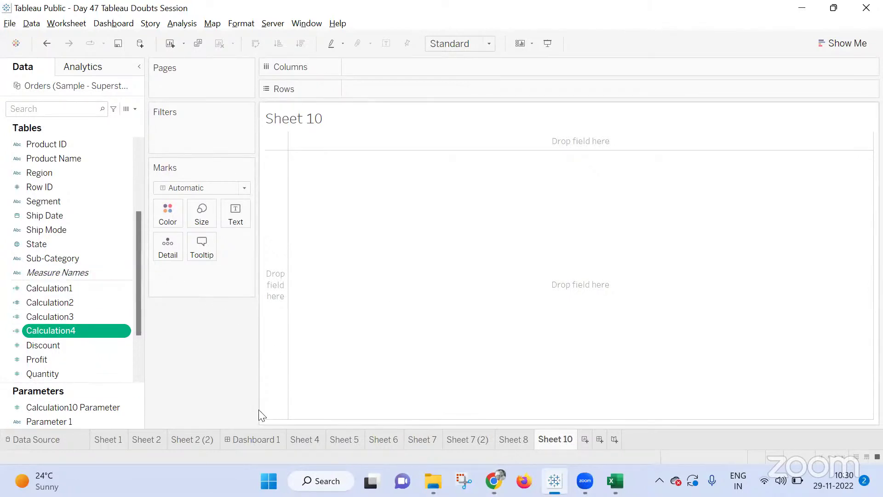
scroll(46, 258, "up", 3)
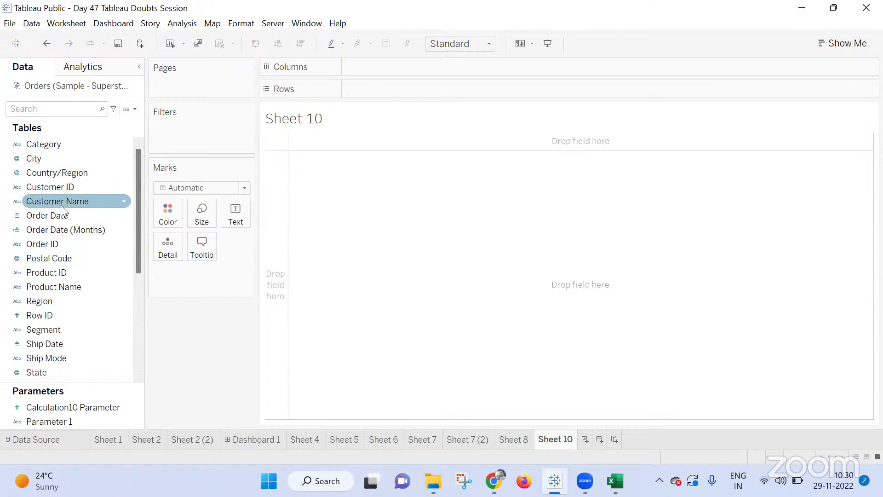
left_click_drag(61, 205, 236, 217)
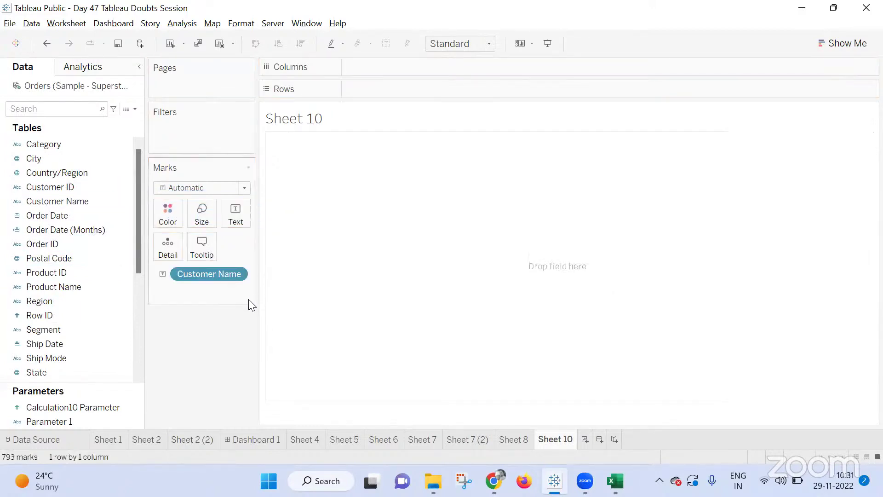
left_click(241, 273)
mouse_move(253, 448)
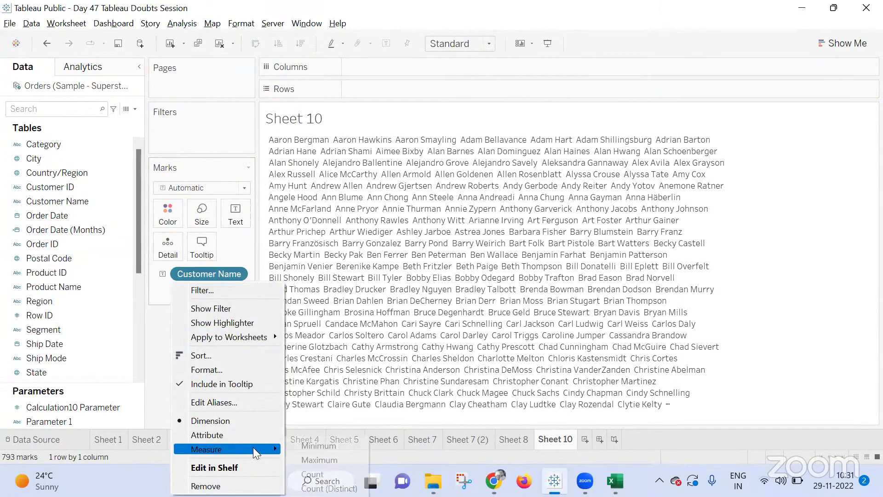
left_click(324, 488)
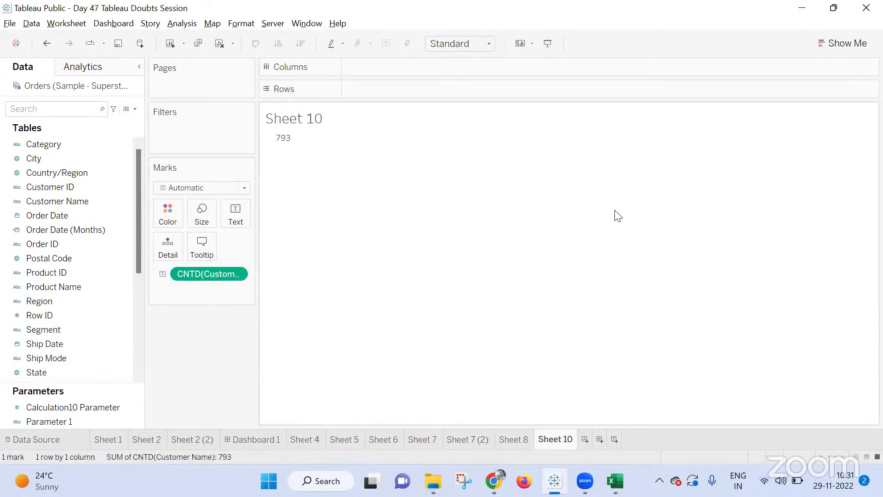
Filter the customer count by Month / Year of Order Date, keeping only September 2022
left_click(34, 146)
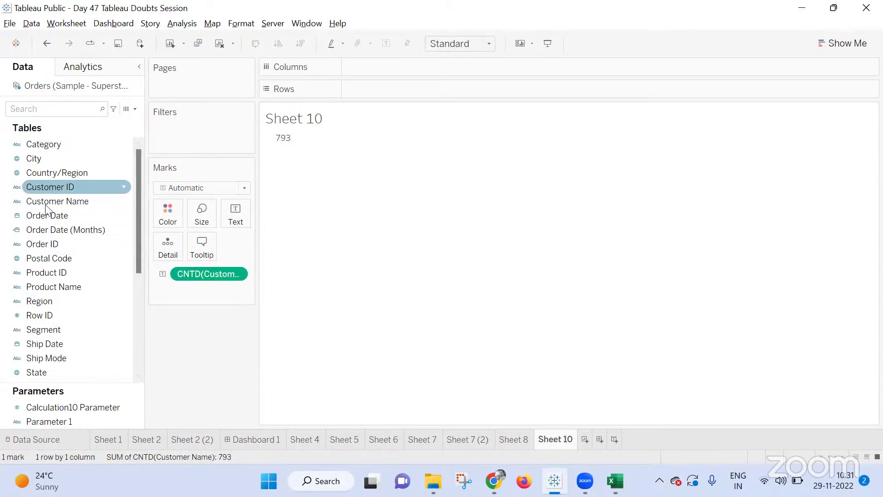
scroll(35, 255, "down", 2)
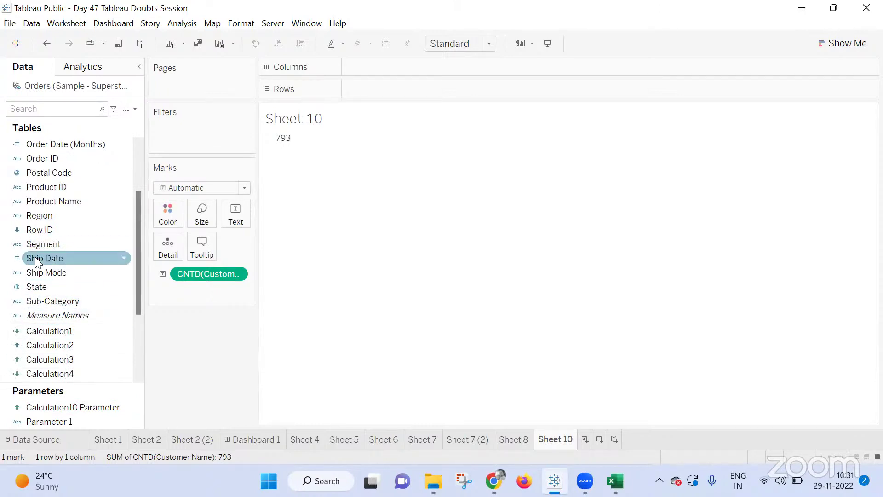
scroll(78, 203, "up", 2)
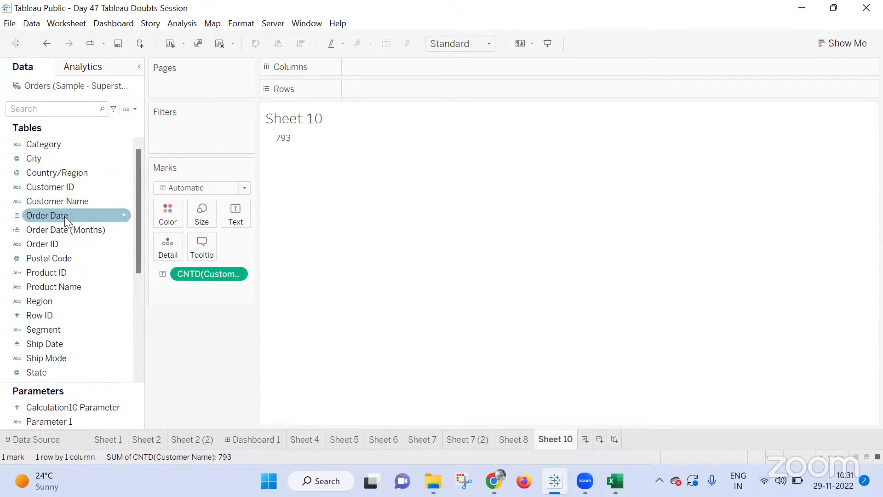
left_click_drag(64, 216, 225, 127)
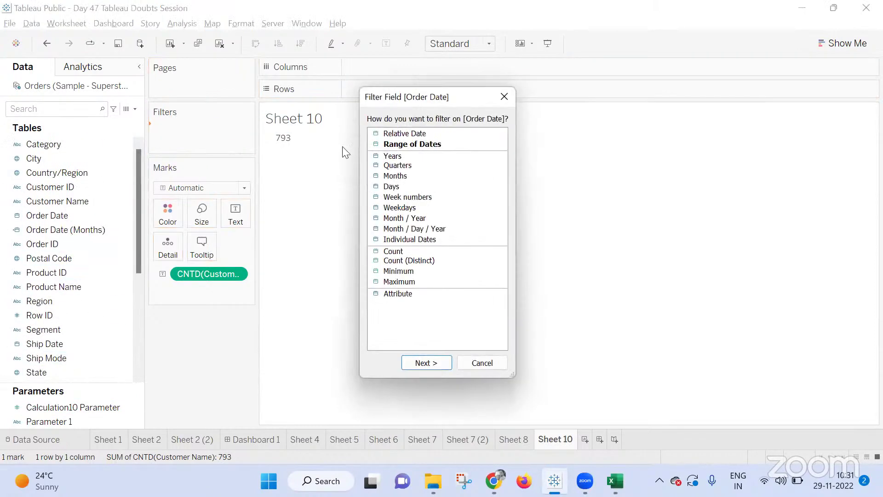
double_click(428, 218)
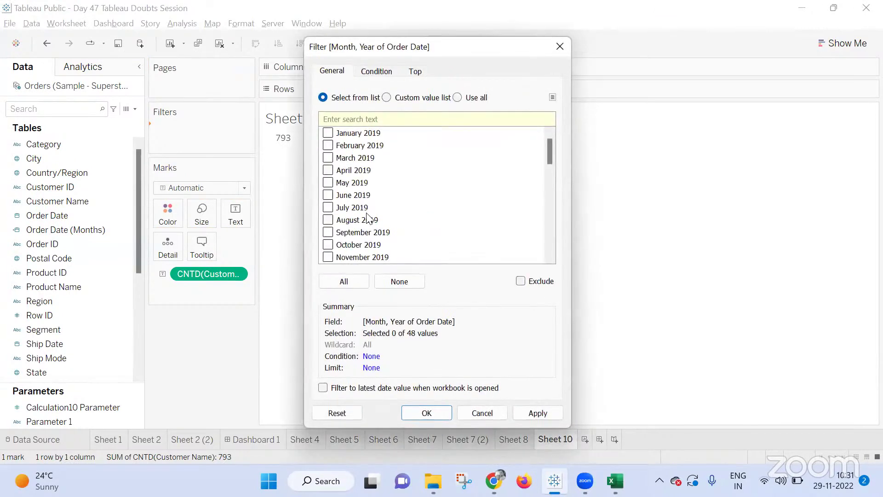
scroll(394, 193, "down", 6)
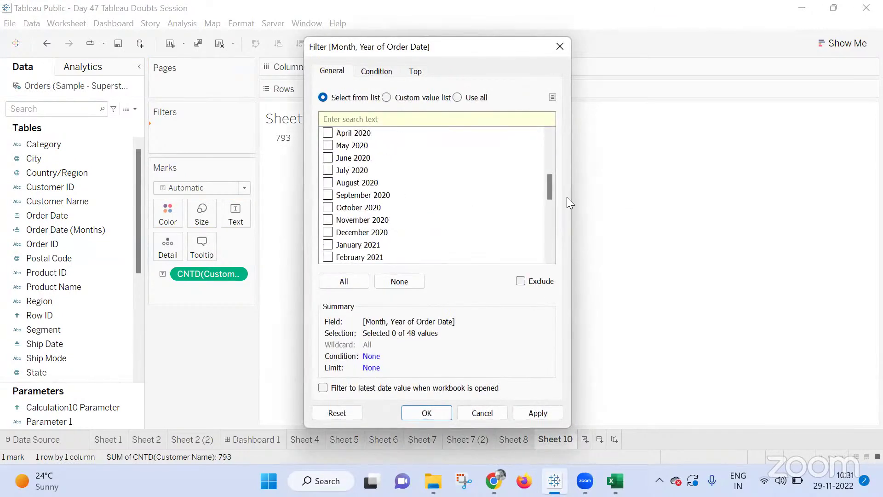
scroll(346, 230, "down", 6)
left_click(328, 219)
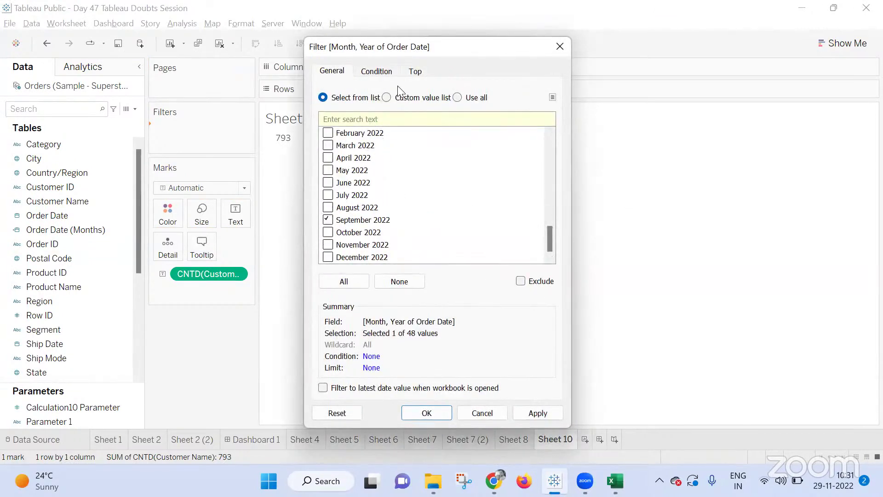
left_click_drag(424, 51, 642, 16)
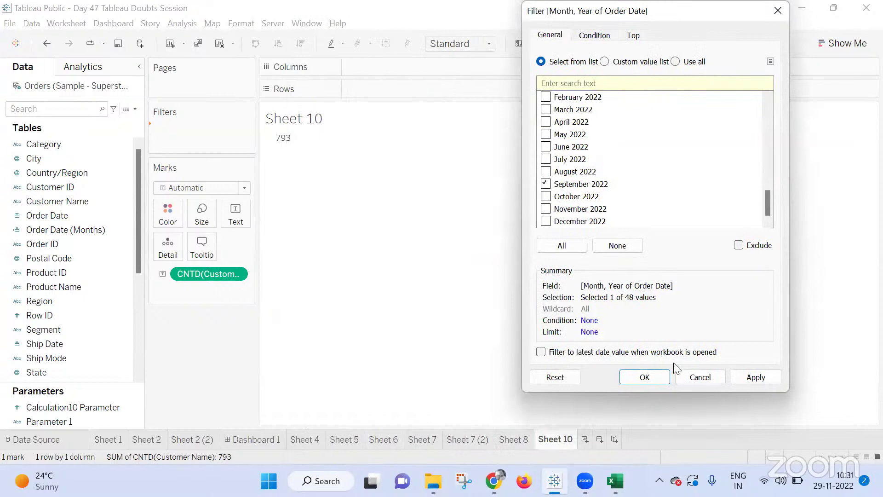
left_click(760, 377)
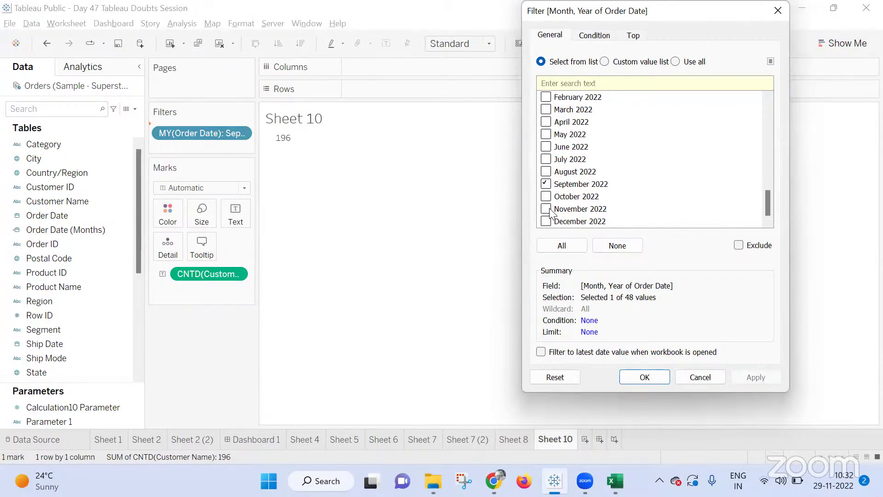
left_click(777, 10)
Create a calculated field with the formula { FIXED [Customer Name] : MIN([Order Date]) }
left_click(177, 27)
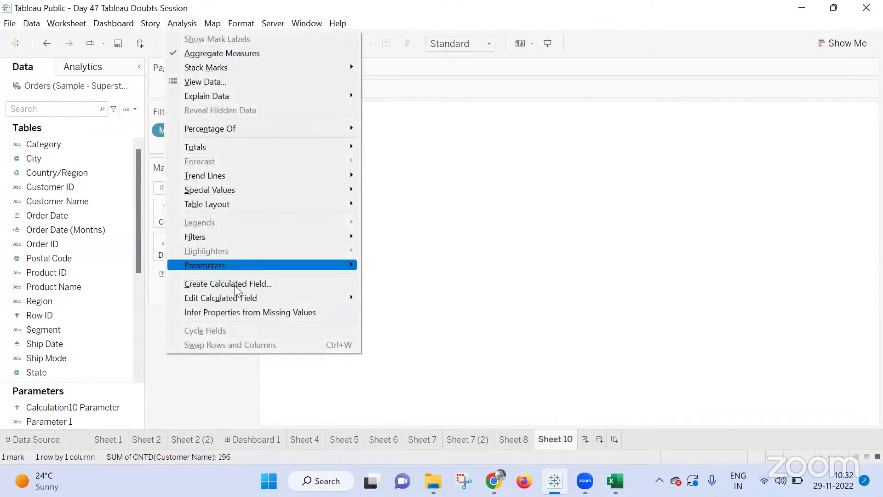
left_click(236, 287)
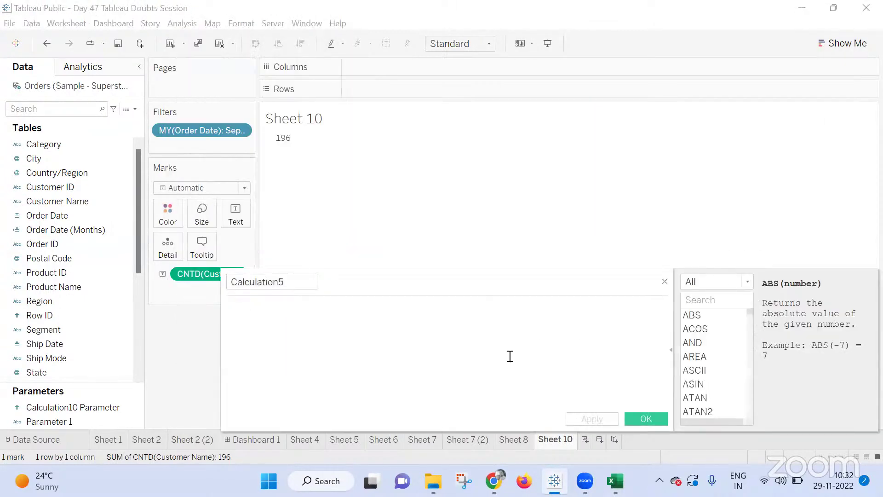
type("{ FIXED ")
type("[Customer Name]")
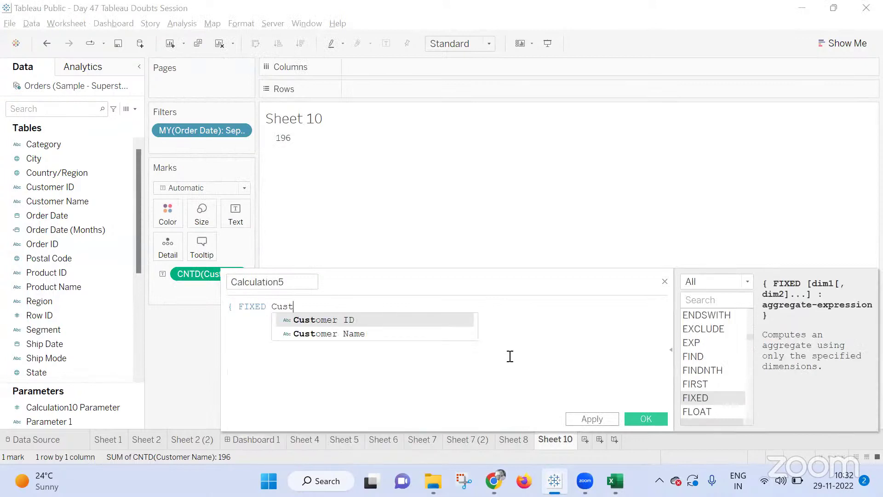
key("Return")
type(":")
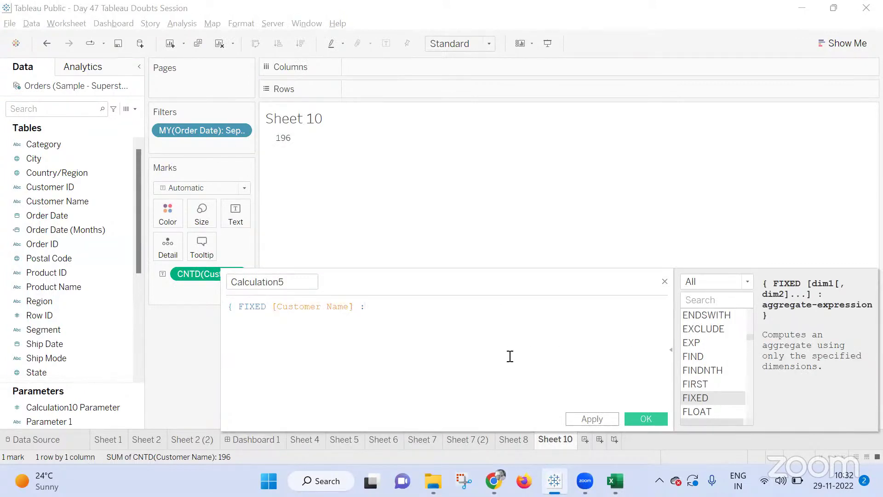
type(" MI")
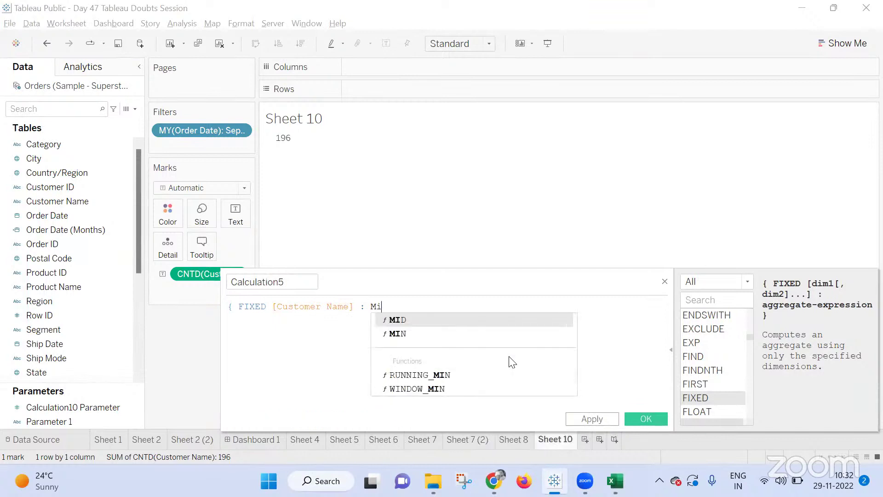
key("Return")
type("Ord)")
key("Return")
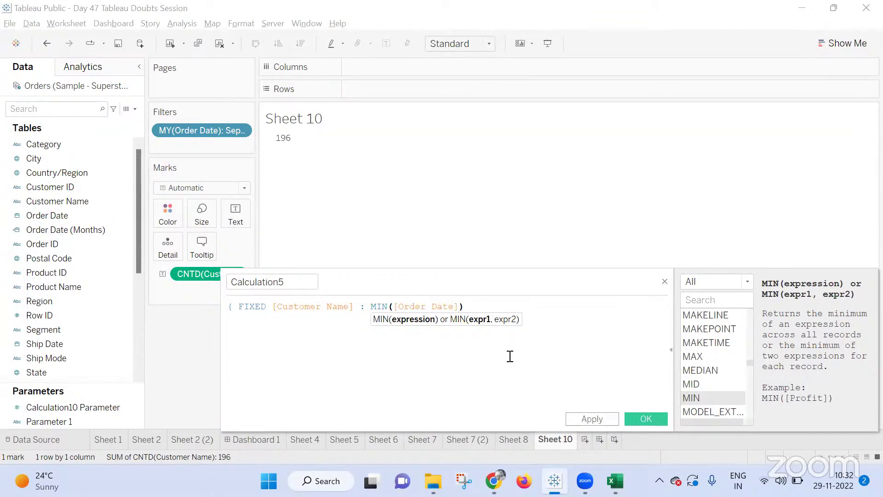
type("}")
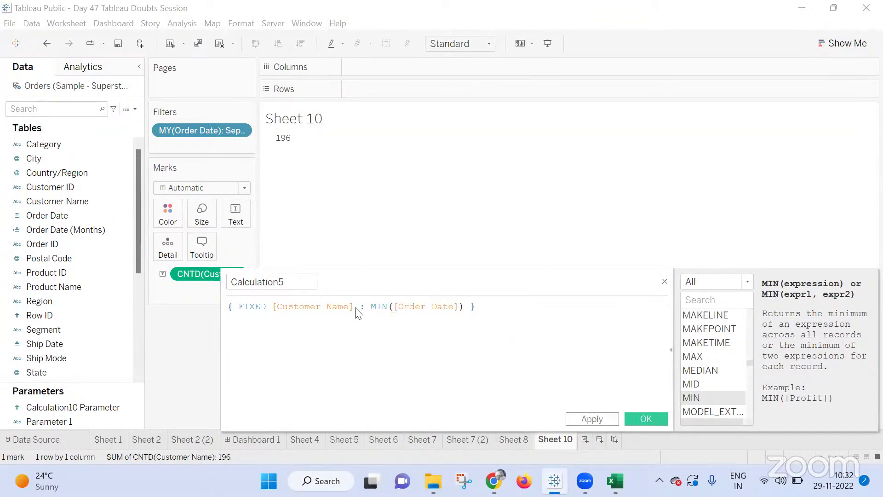
Name the calculated field Firsst OPrdeer and save it
key("shift+Tab")
type("Firsst")
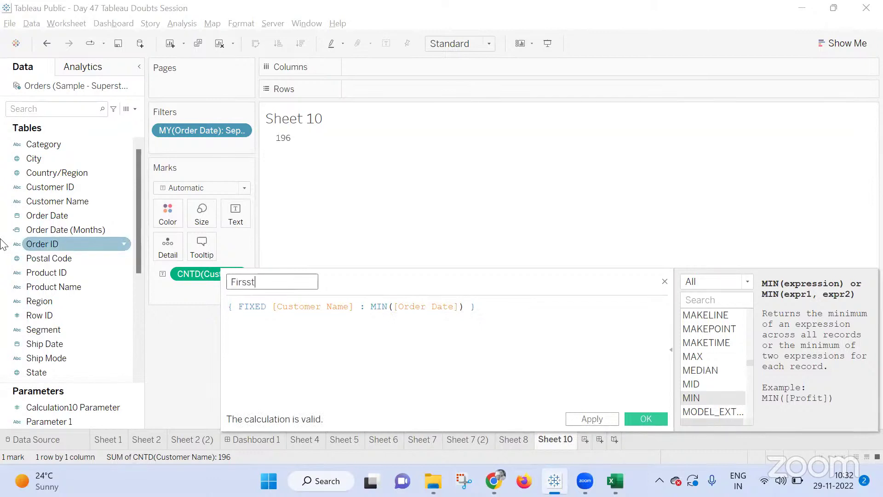
type(" OPrdeer")
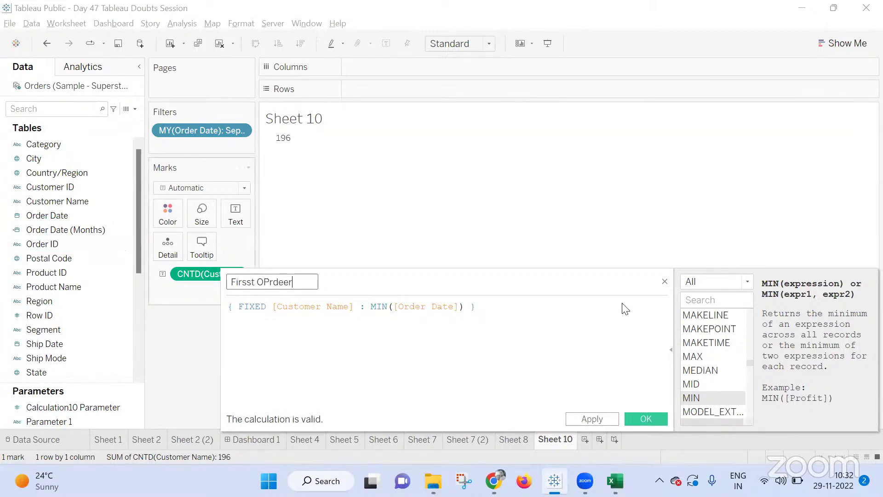
left_click(636, 418)
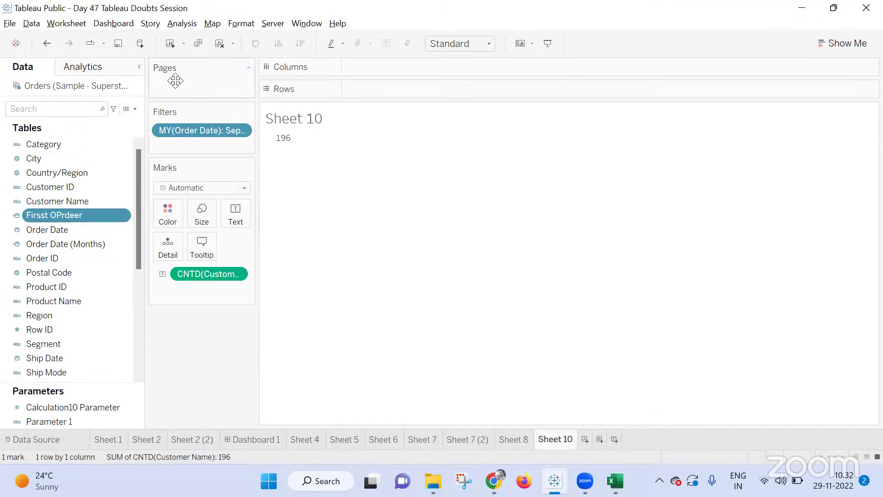
Open the editor for another new calculated field
key("alt+a")
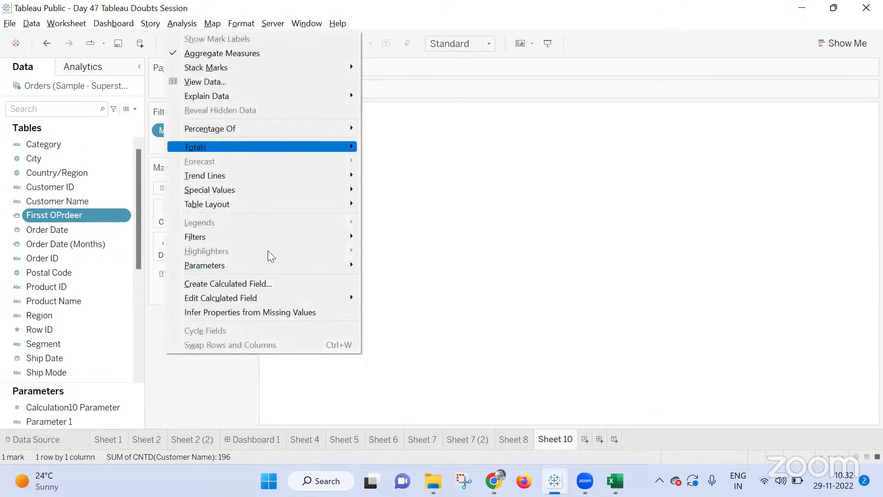
left_click(271, 282)
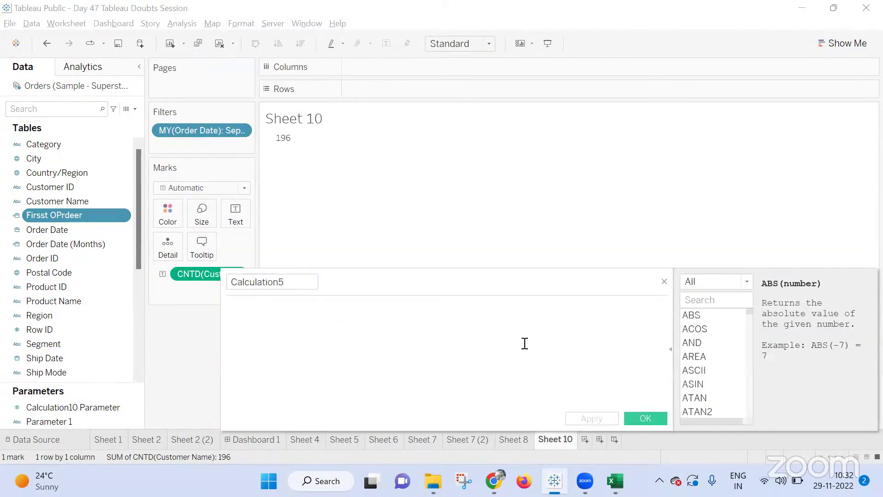
type("If")
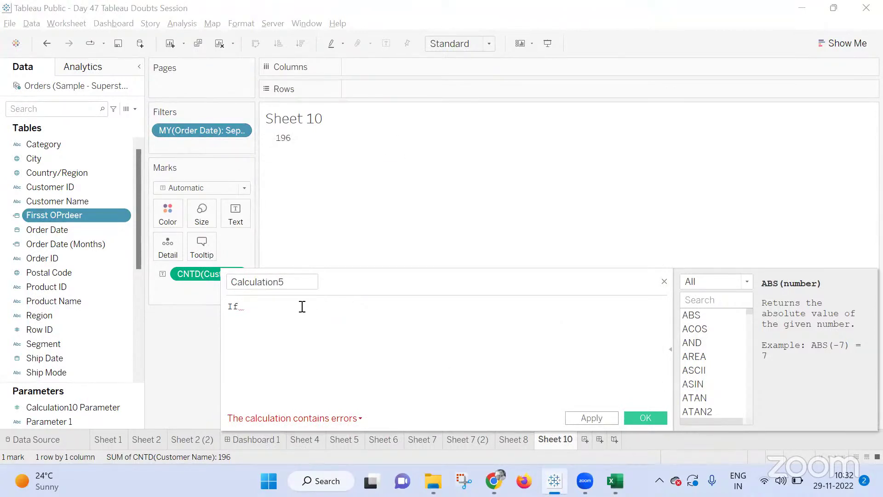
type("mont")
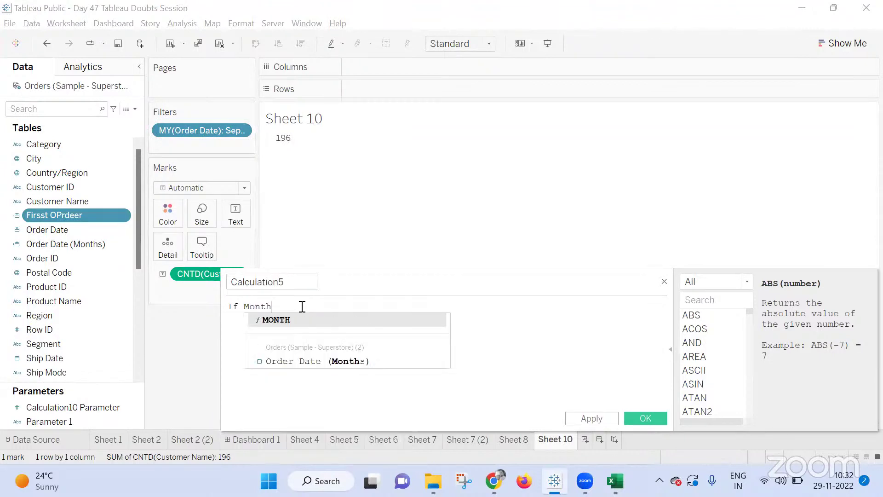
key("Return")
type("Otd")
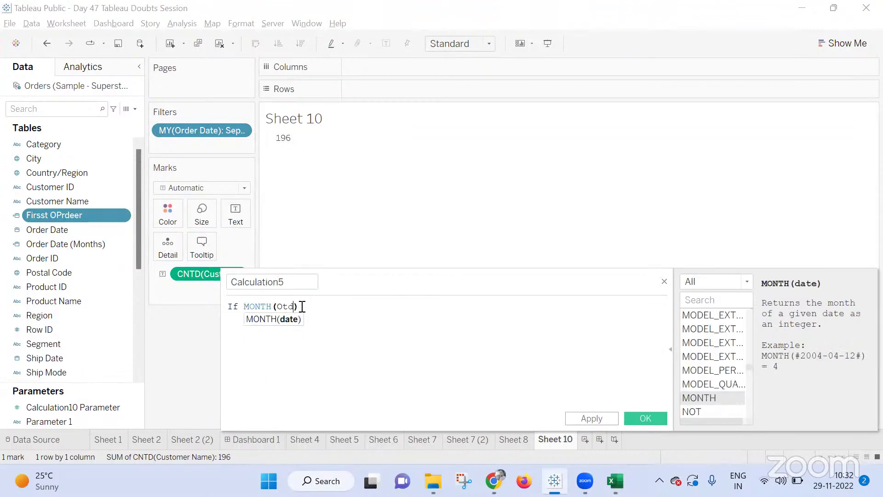
key("BackSpace")
key("BackSpace")
type("rd")
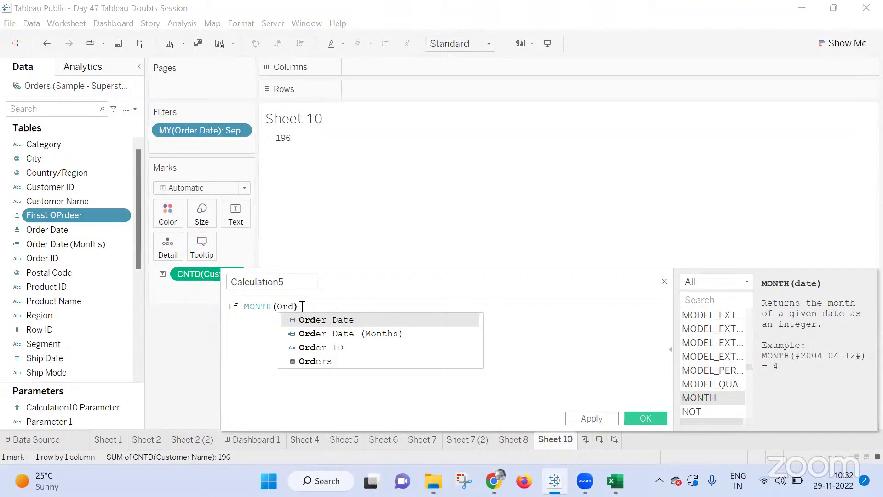
key("Return")
type("= ")
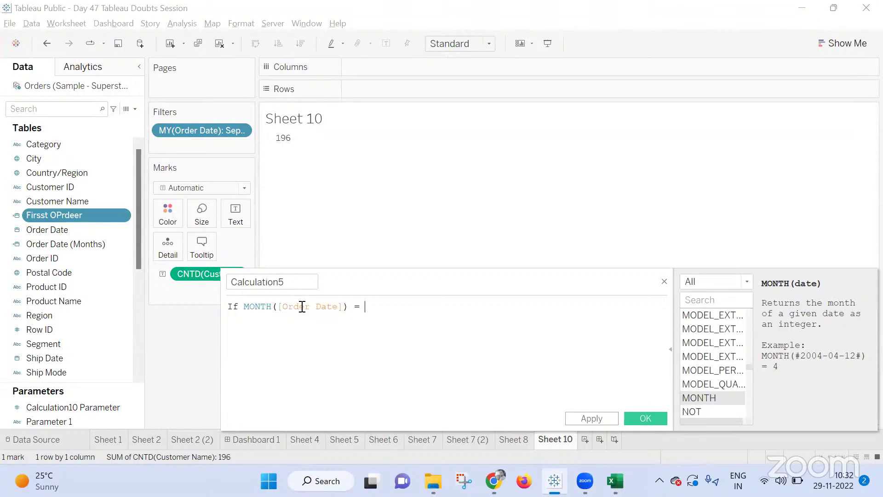
type("9 and Year")
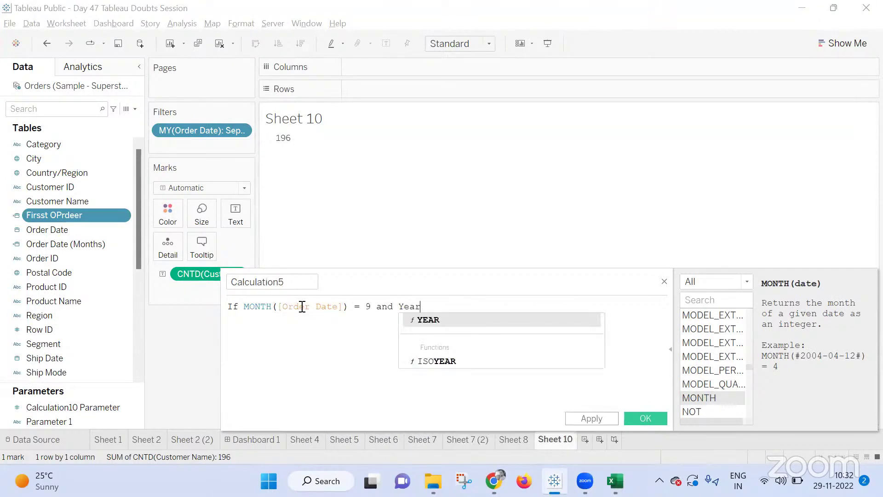
key("Return")
type("Ord")
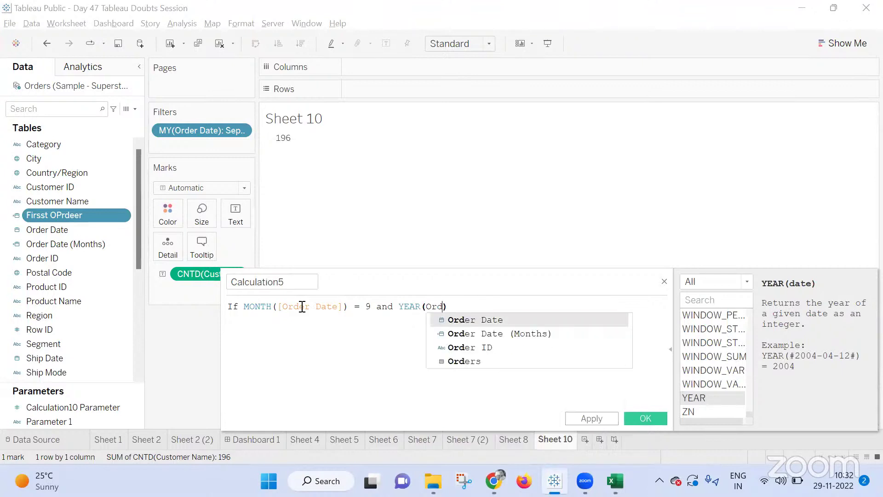
key("Return")
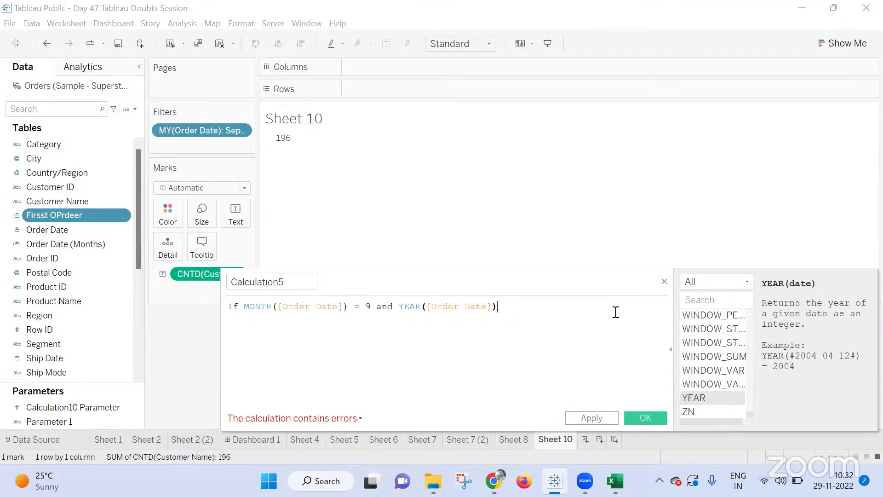
left_click_drag(593, 313, 2, 281)
Replace the draft formula with the start of a new condition, If DATETRUNC('month',[Order Date]) =
type("If ")
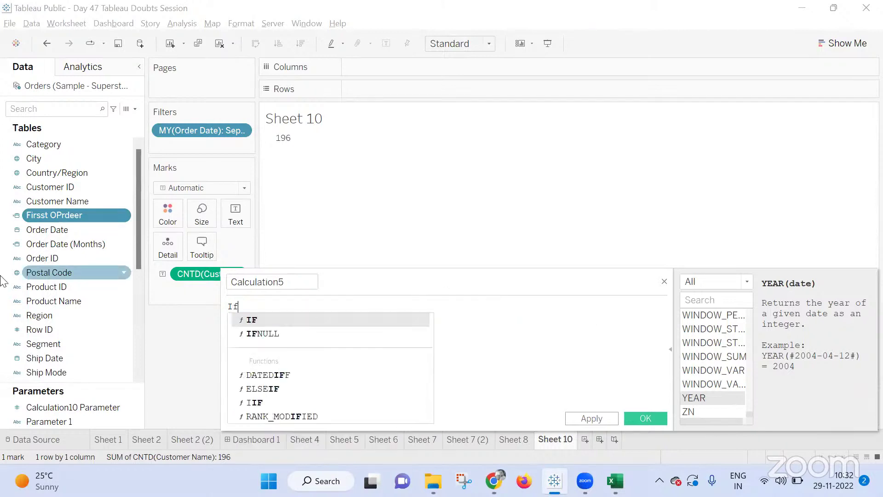
type("Date")
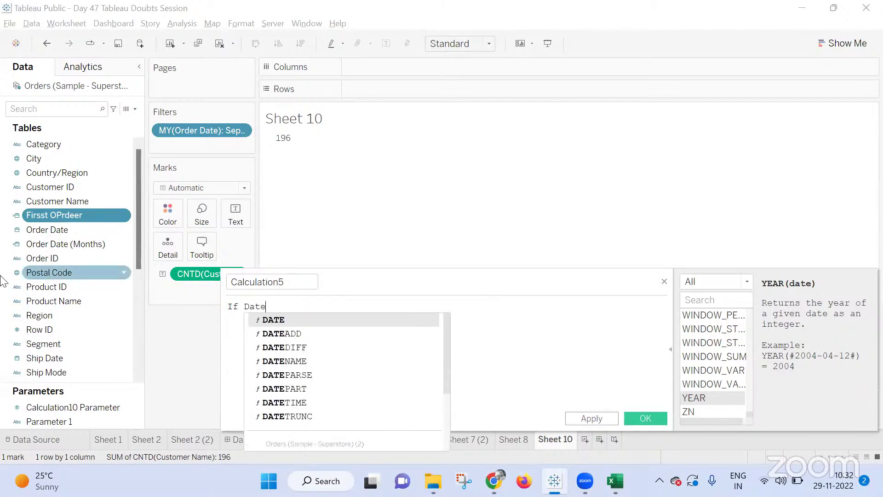
key("Down")
key("Down")
key("Down")
key("Down")
key("Down")
key("Down")
key("Down")
key("Return")
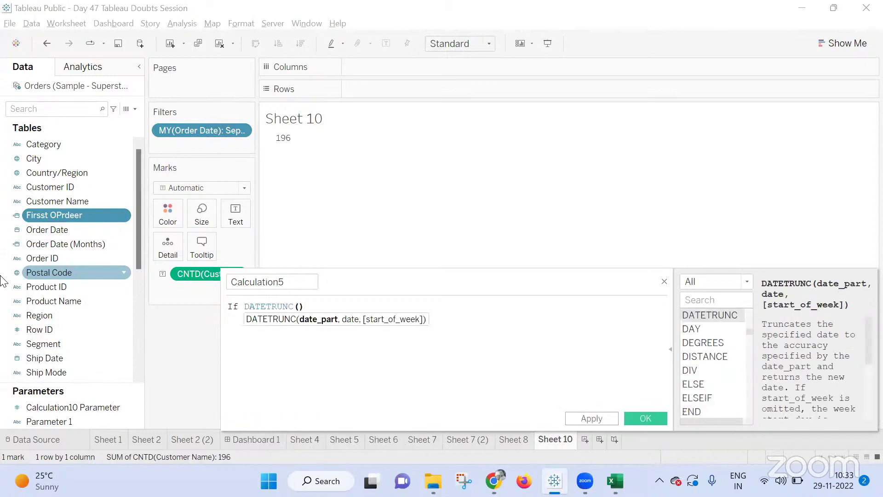
type("'month',otd")
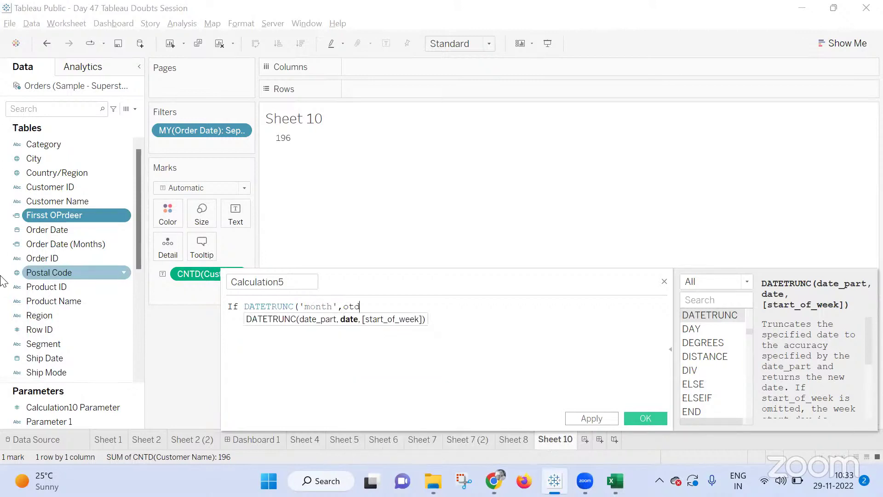
key("BackSpace")
key("BackSpace")
type("rd")
key("Return")
type(") =")
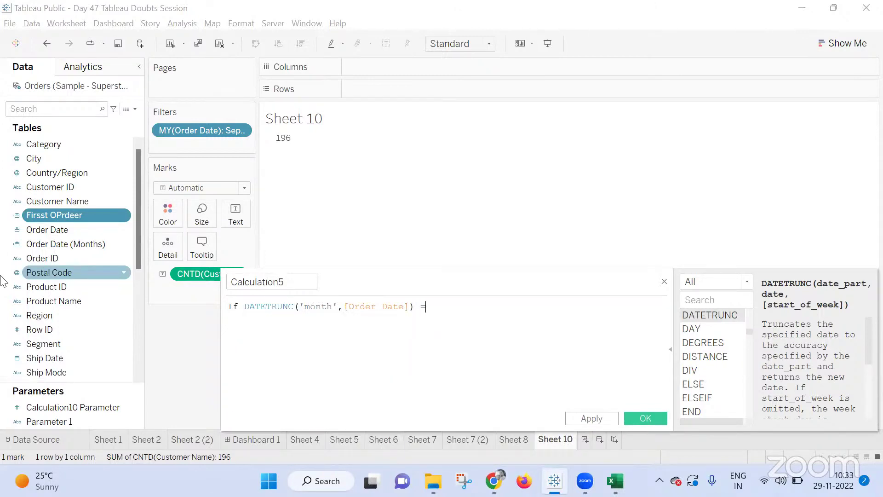
Complete the comparison's other side with DATETRUNC('month',[Firsst OPrdeer], leaving its closing parenthesis off
type(" DAte")
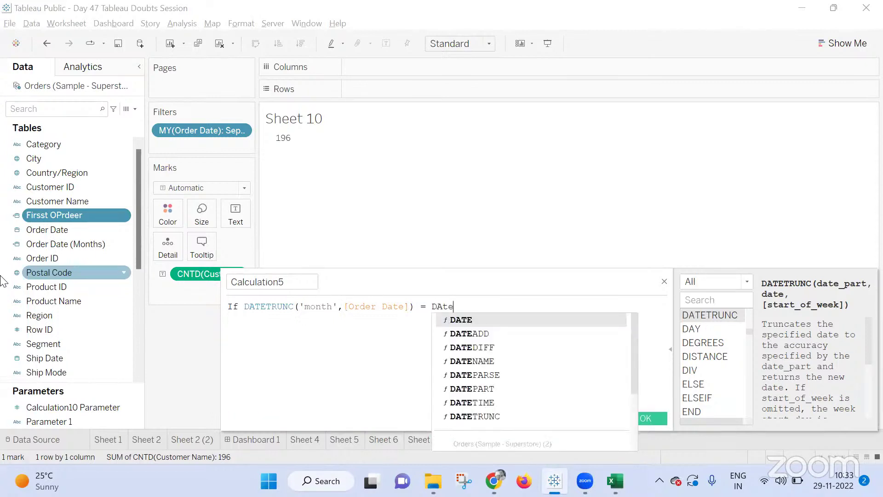
type("trunc")
key("Return")
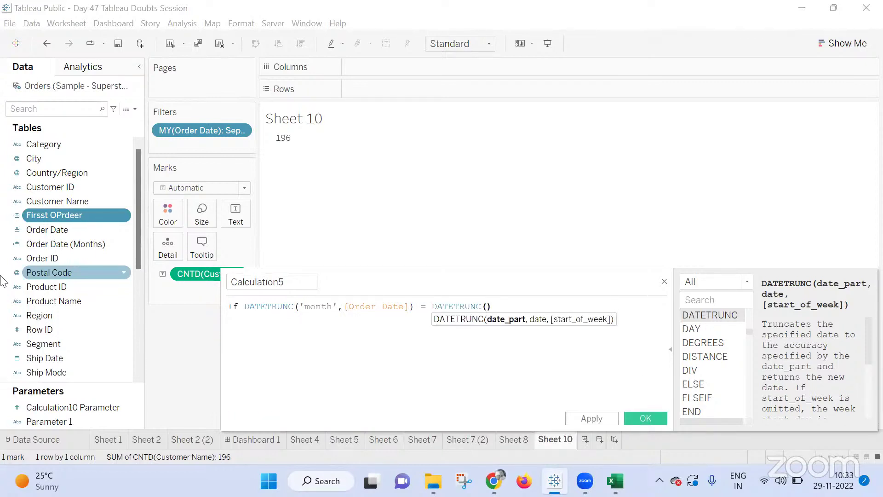
type(")")
key("BackSpace")
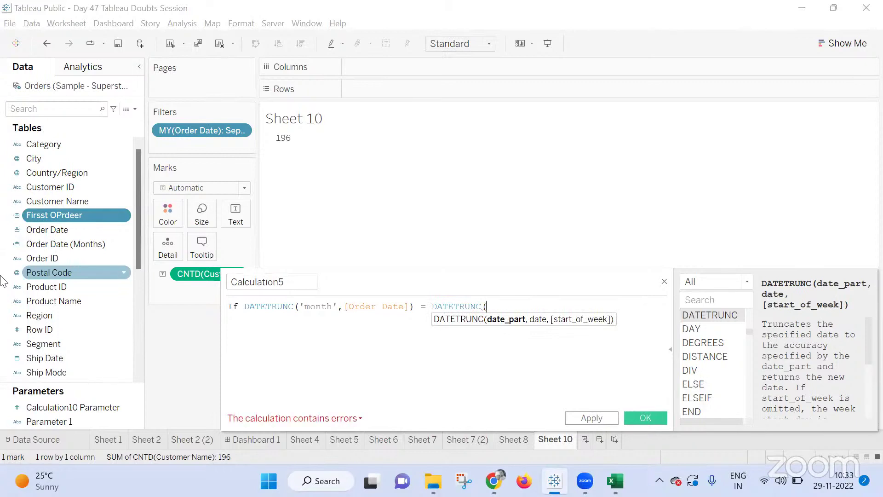
type("'month'")
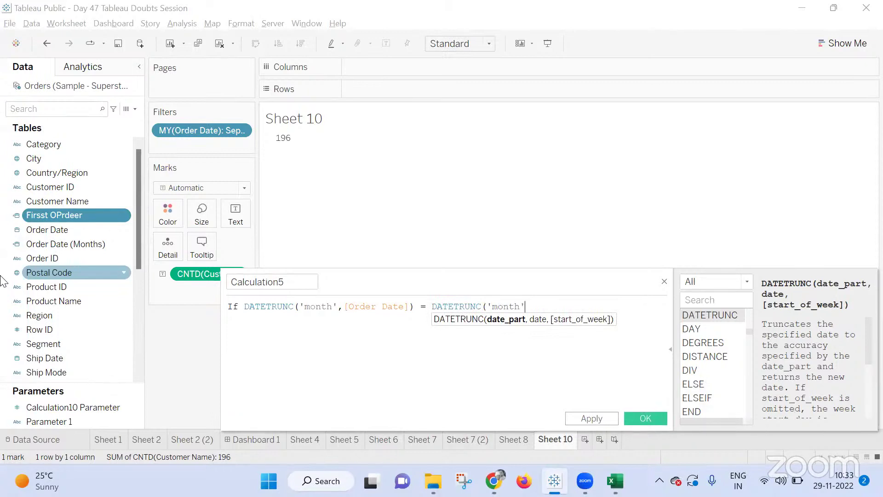
type(",f")
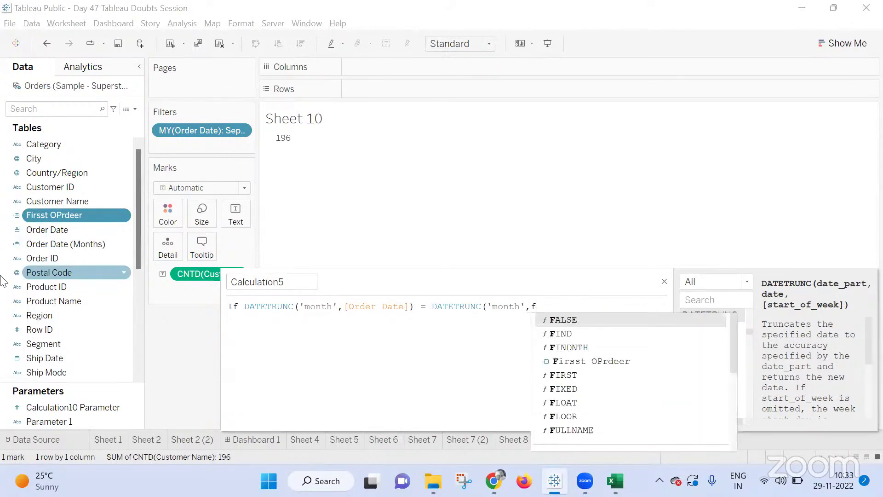
type("i")
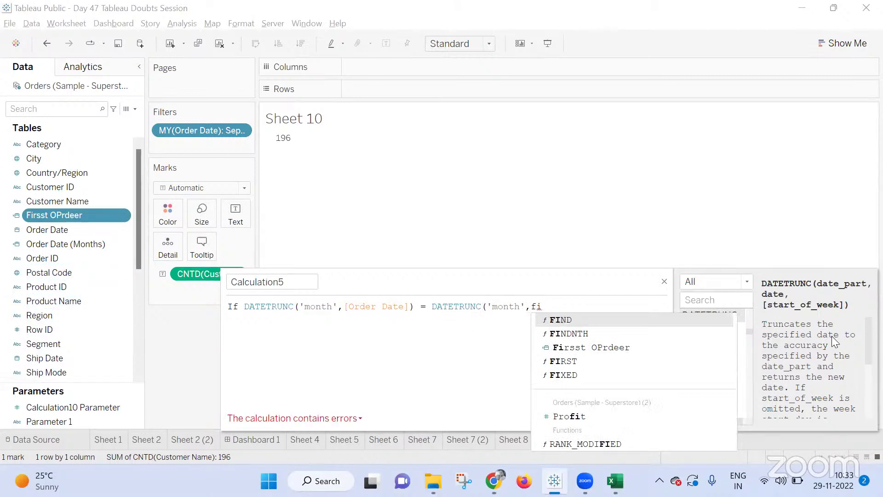
double_click(640, 347)
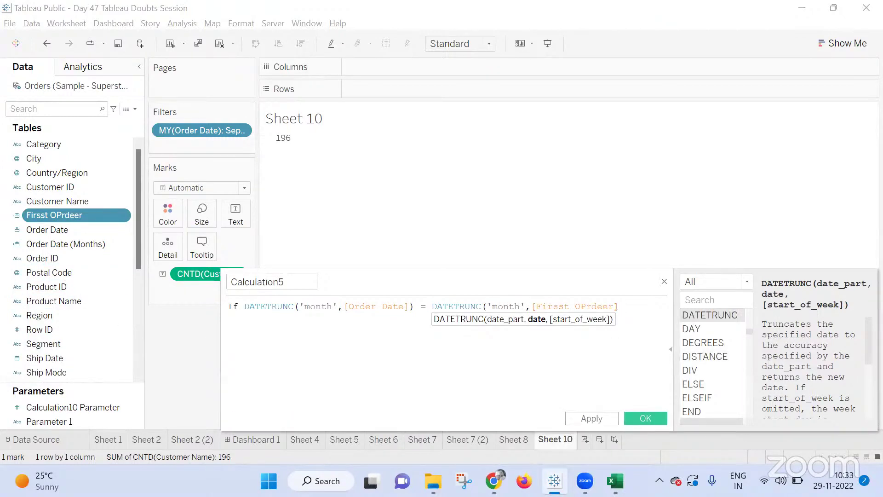
Finish the formula with Then [Customer Name] End, close the second DATETRUNC's parenthesis, and save the calculated field
key("Return")
type("Then ")
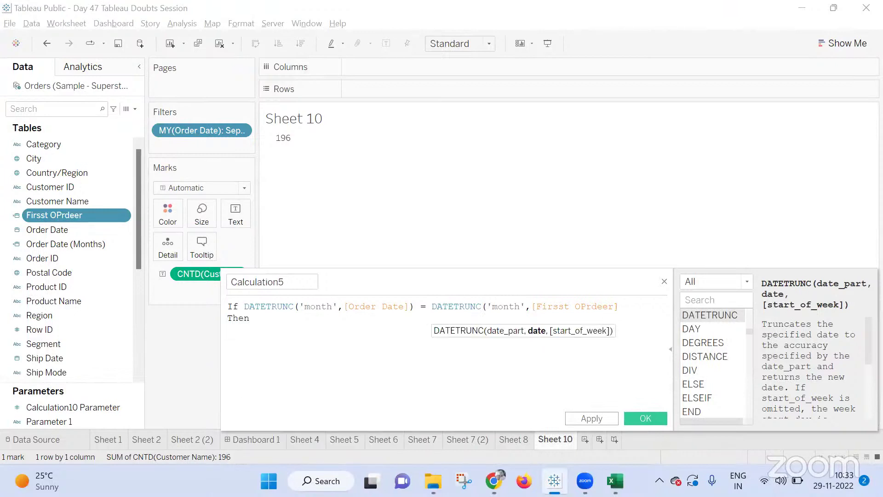
type("Cust")
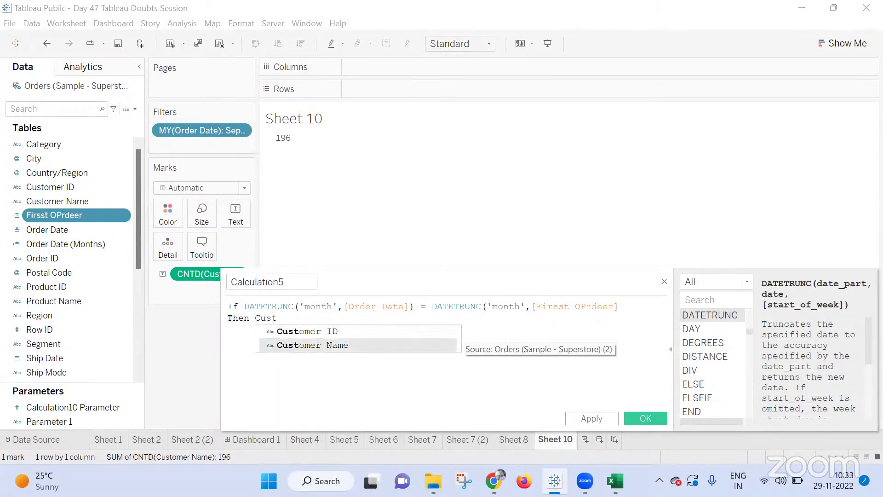
key("Return")
type("End")
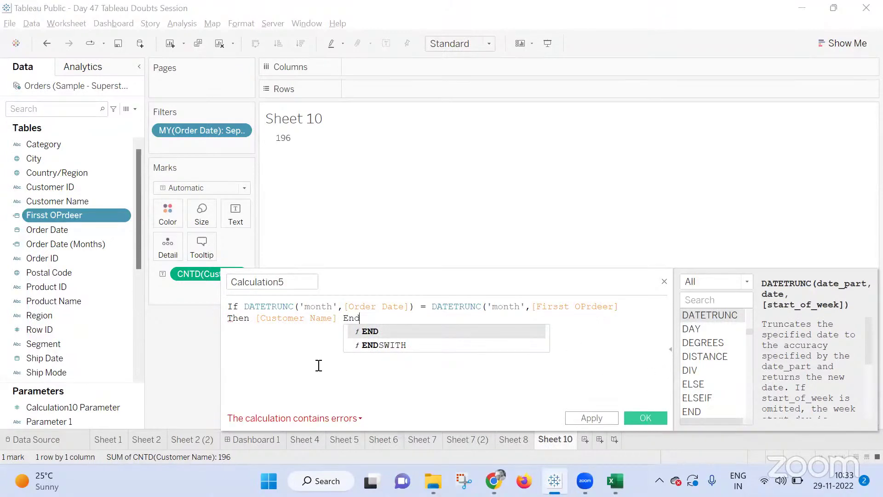
left_click(420, 308)
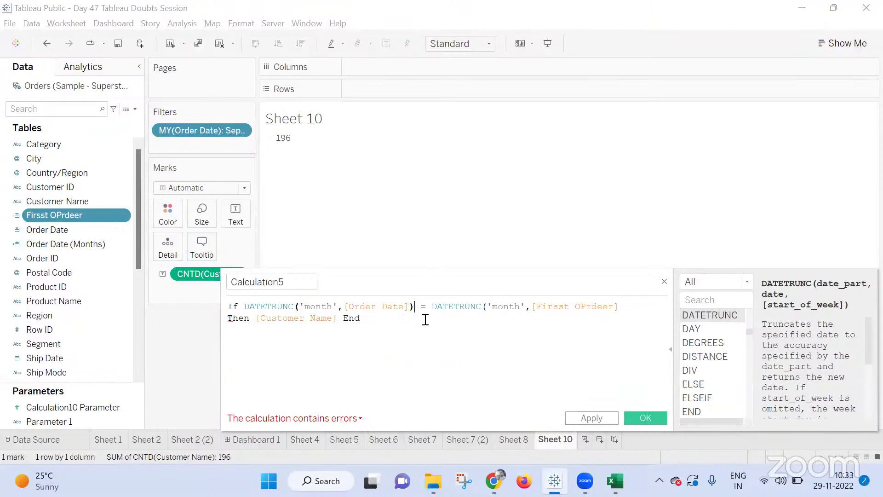
left_click(625, 306)
type(")")
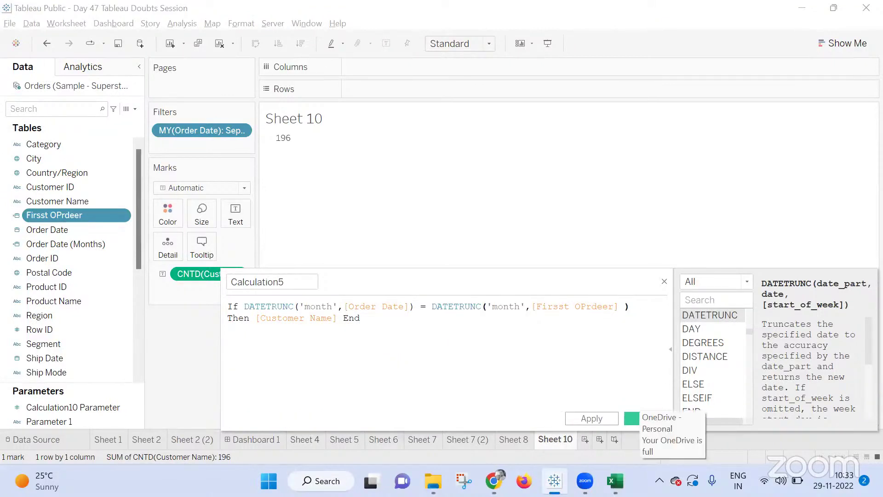
left_click(592, 419)
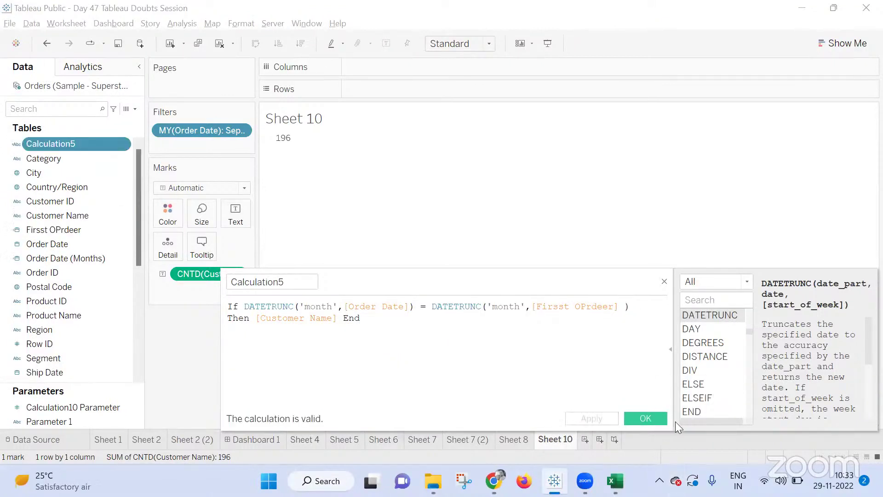
left_click(650, 416)
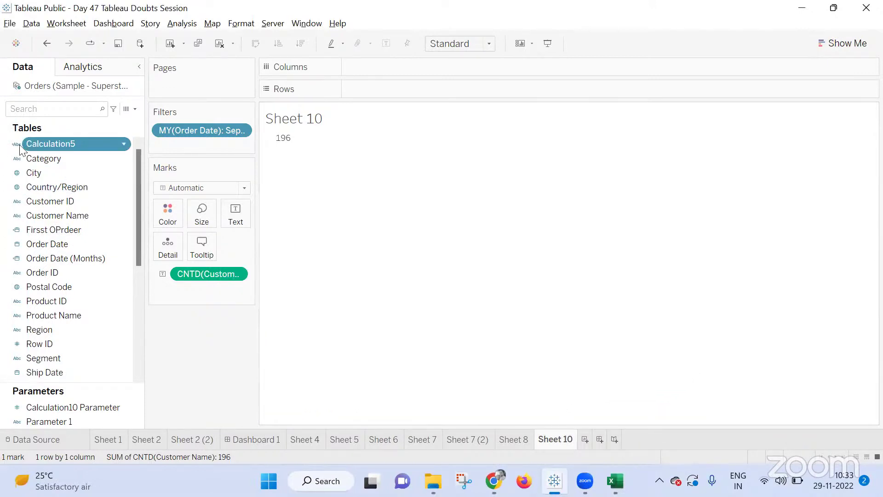
Add a new worksheet and list the Calculation5 values as rows, viewing them from the start
left_click(586, 439)
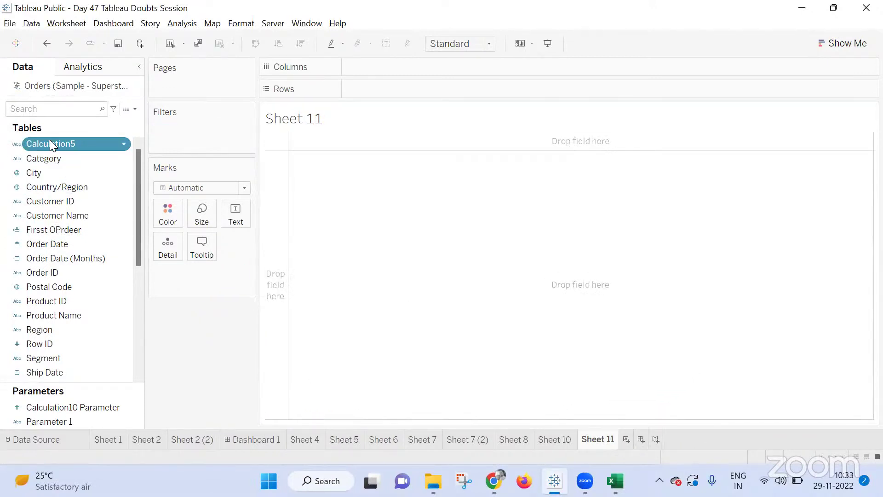
left_click_drag(50, 143, 429, 87)
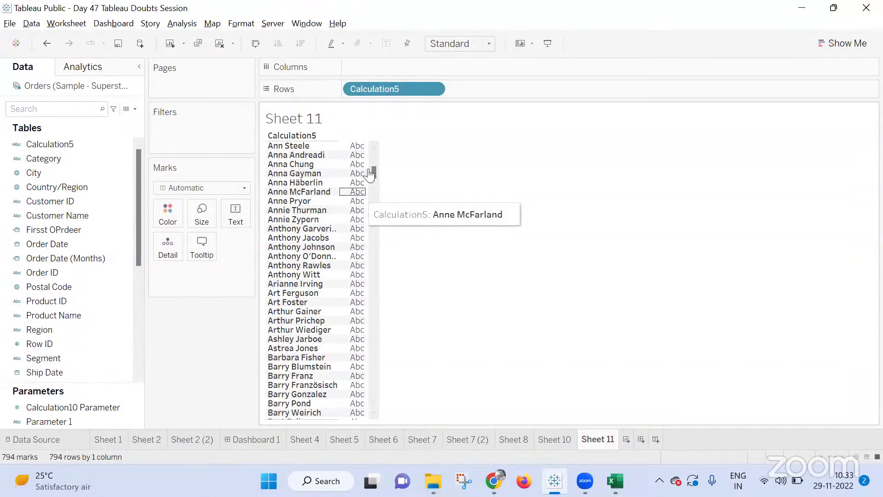
left_click_drag(373, 171, 386, 139)
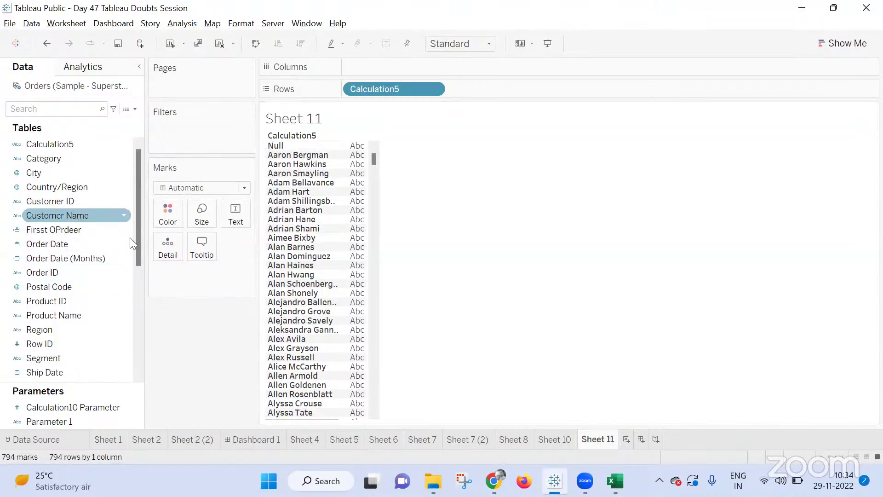
Edit Calculation5 and start an extra condition on a new line before Then: and MONTH([Order Date])=
scroll(106, 244, "down", 4)
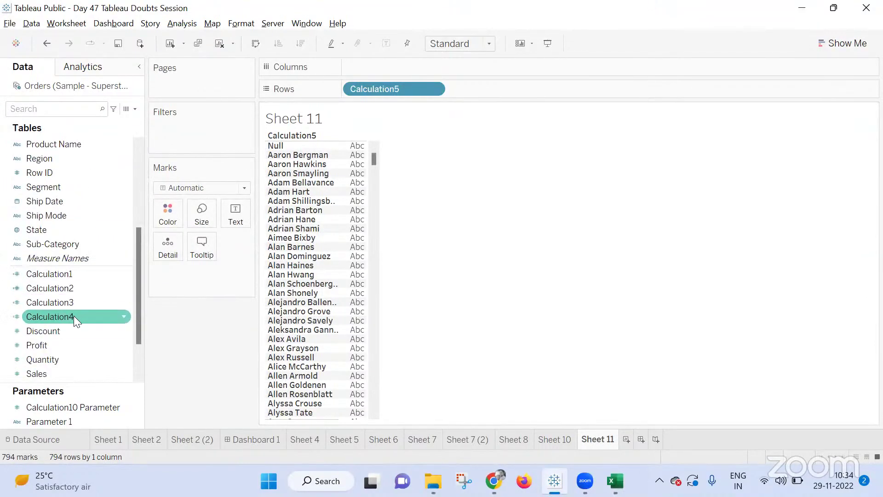
scroll(82, 264, "up", 4)
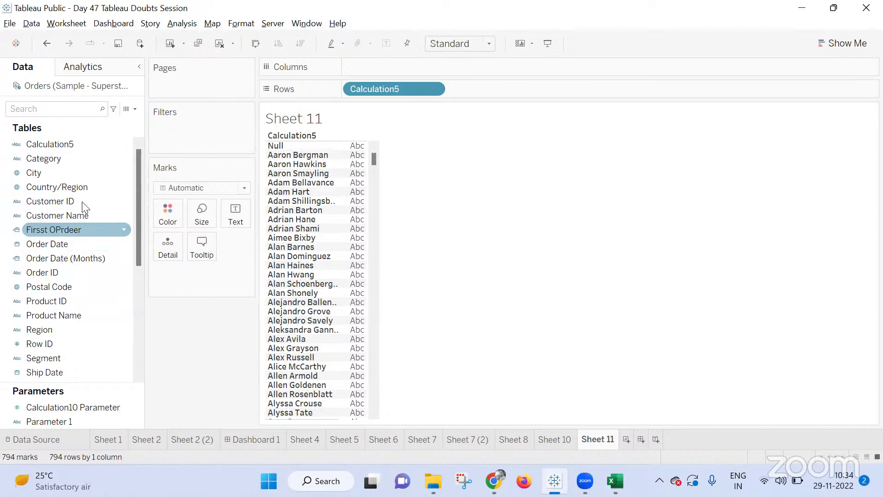
right_click(79, 146)
left_click(148, 221)
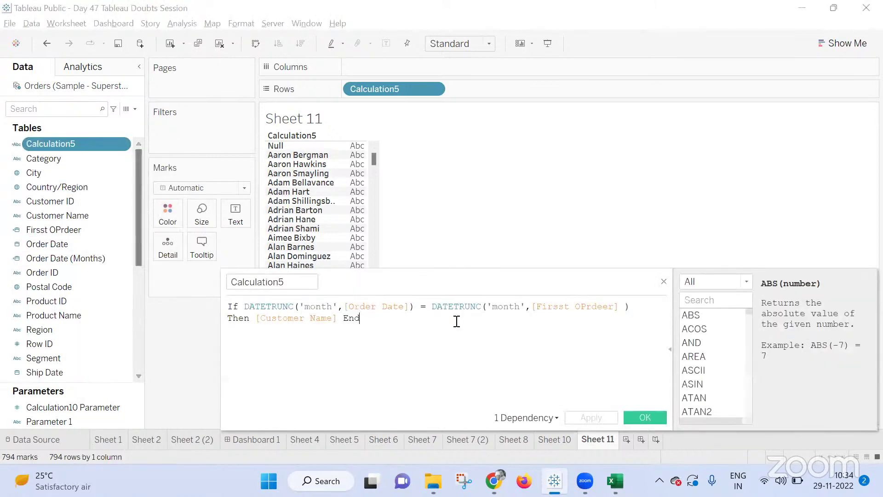
left_click(639, 303)
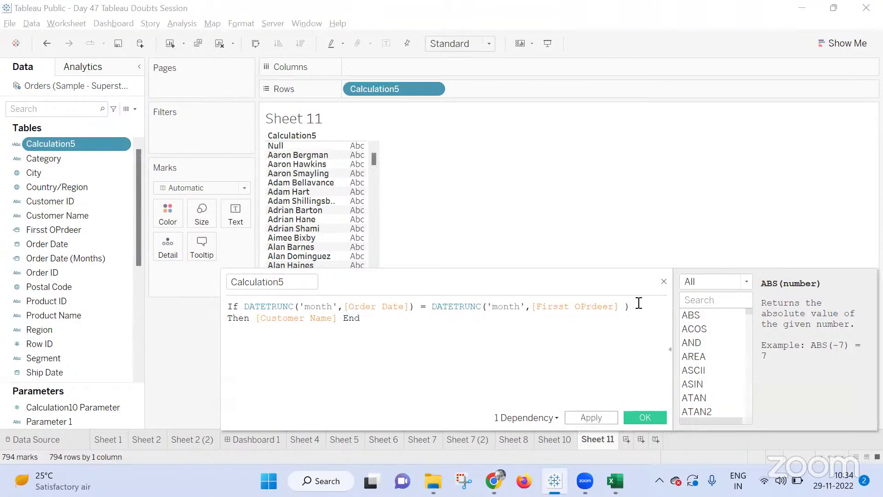
key("Return")
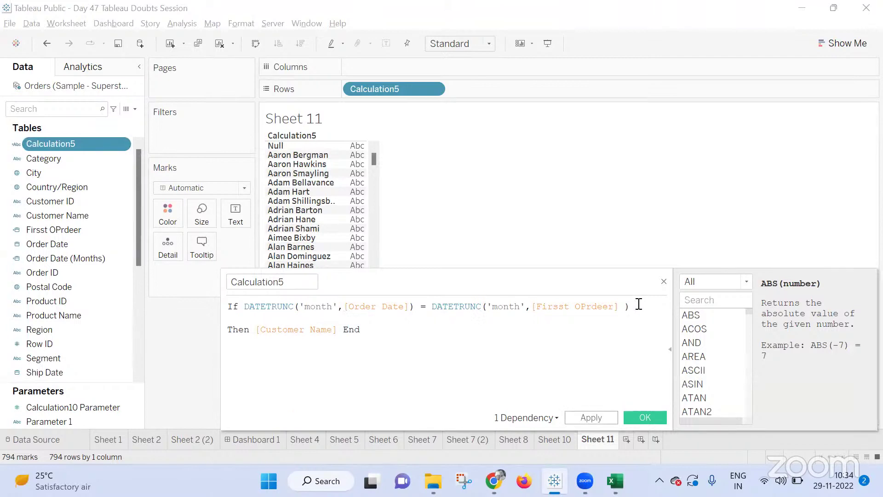
type("and Month")
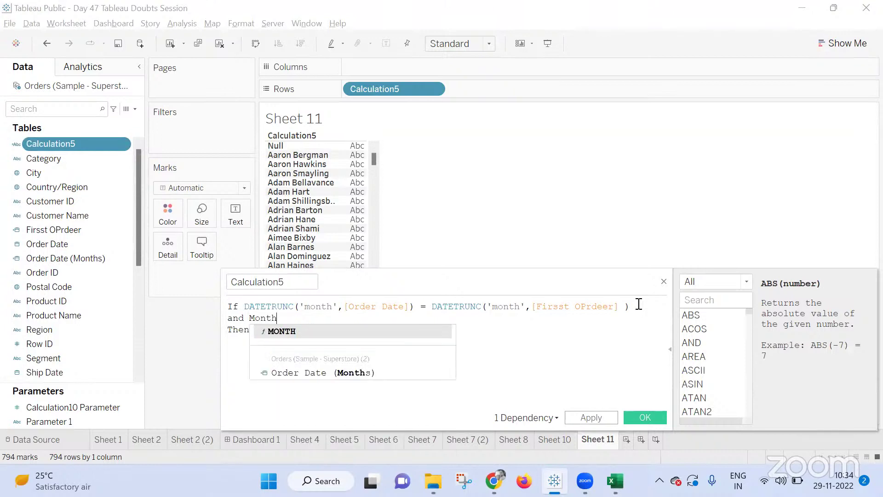
key("Return")
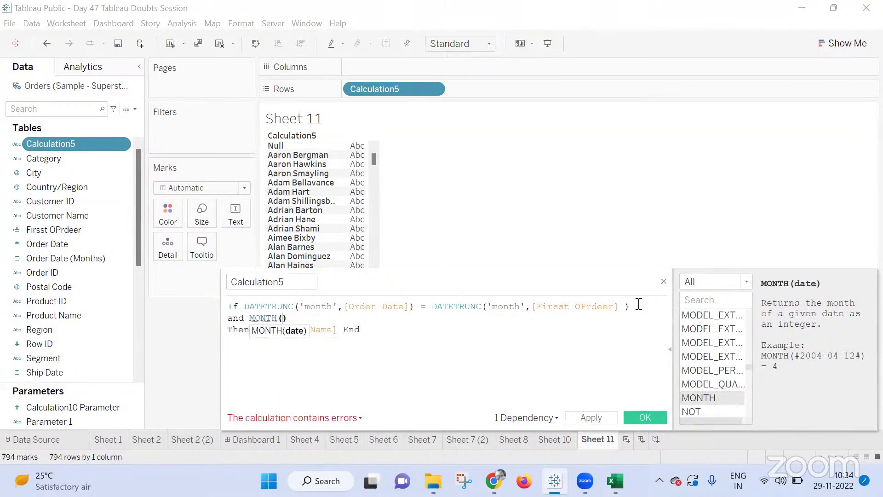
type("ord")
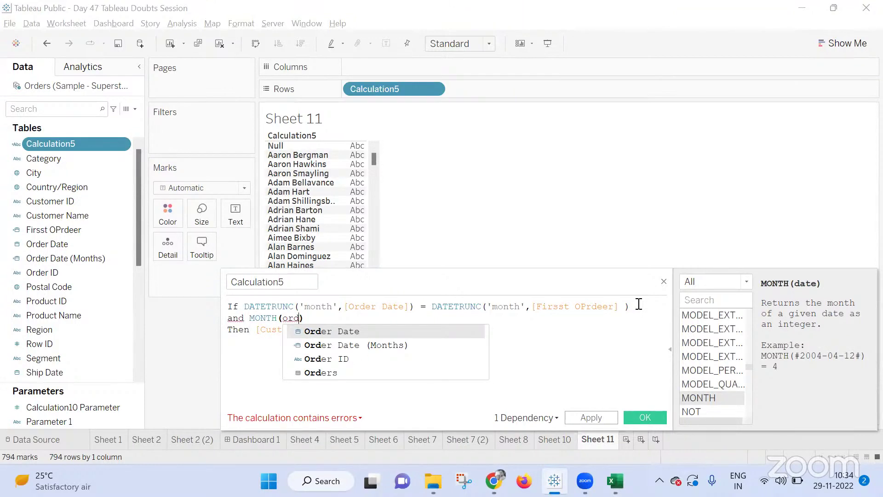
key("Return")
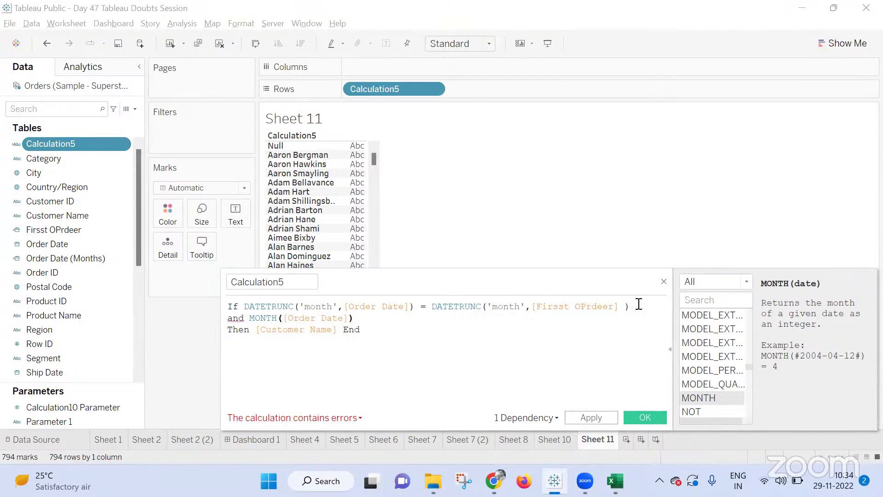
type("=")
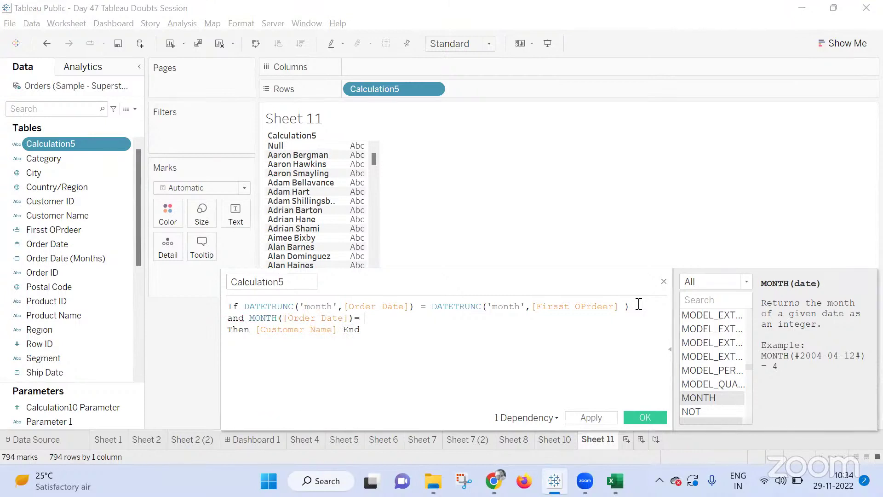
Set the month comparison to 9 and add the condition and YEAR([Order Date]) = 2022
type(" 9 and YEAR")
key("Return")
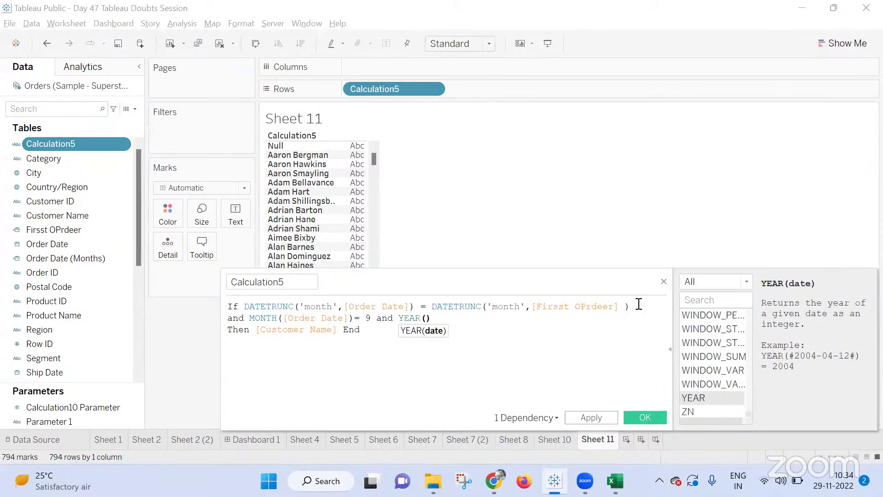
type("Ord")
key("Return")
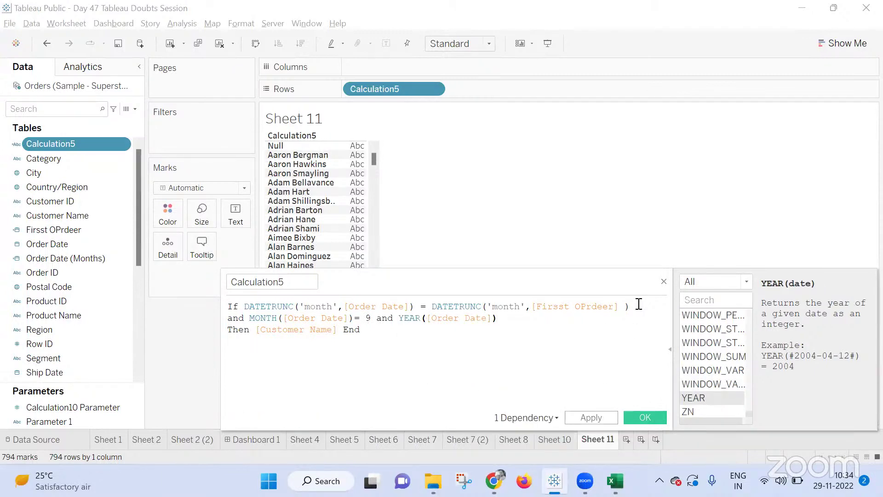
type("= 2022")
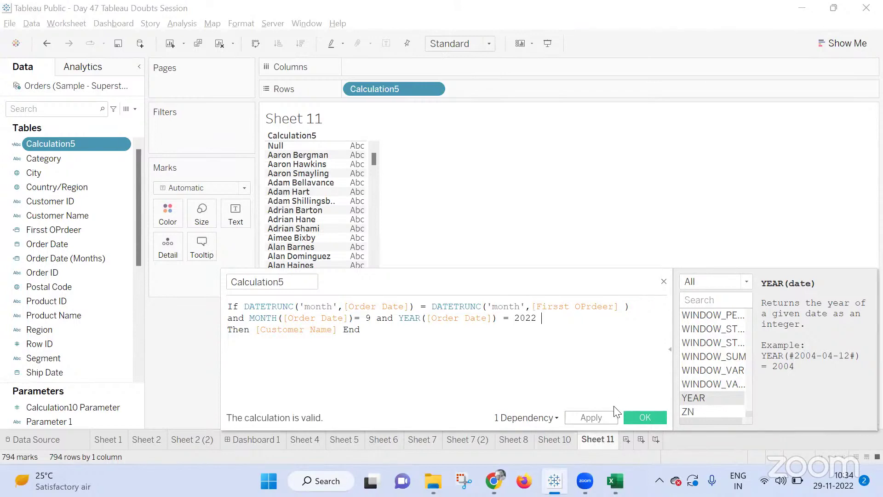
Apply the month and year conditions to Calculation5, move the editor clear of the list, and save the field
left_click(612, 417)
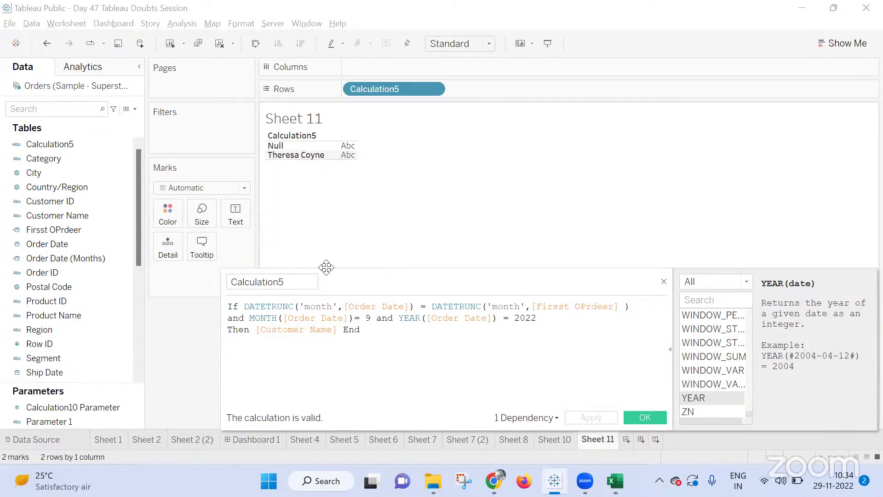
left_click_drag(328, 276, 494, 219)
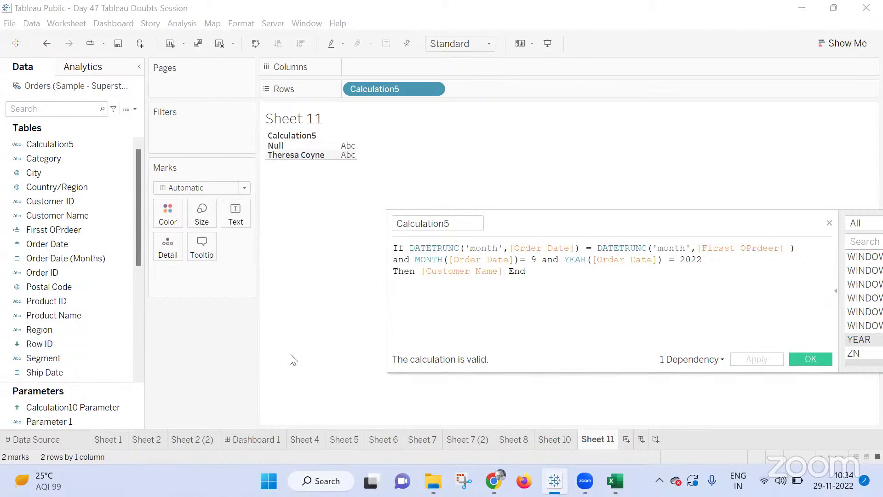
left_click(810, 360)
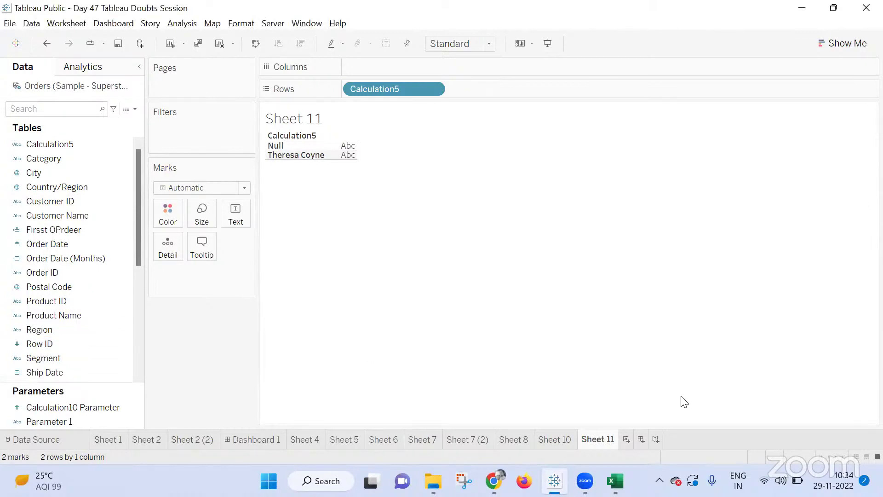
On Sheet 10, create the calculated field COUNTD([Customer Name]) - COUNTD([Calculation5]) and show it as text alongside the customer count
left_click(557, 438)
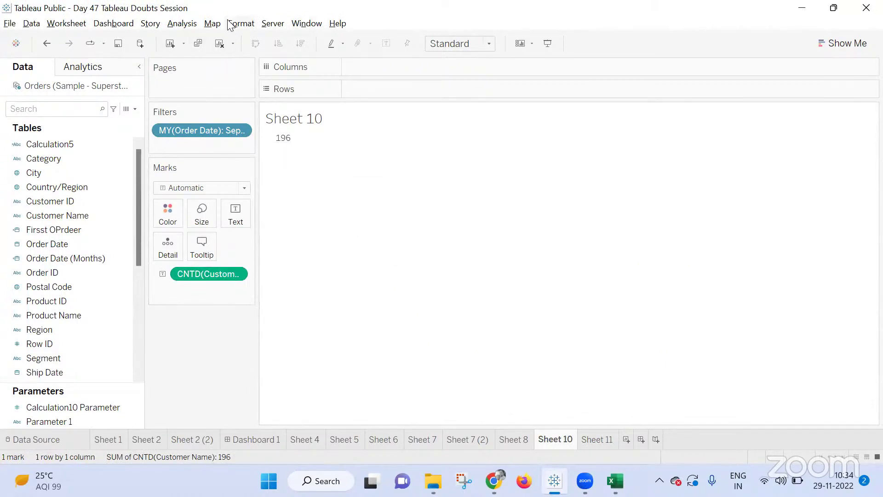
left_click(180, 23)
left_click(252, 287)
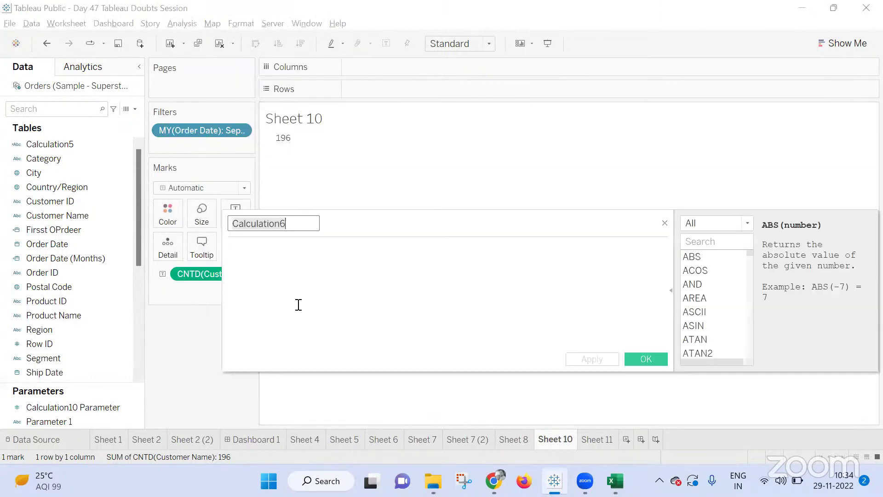
left_click_drag(194, 275, 331, 273)
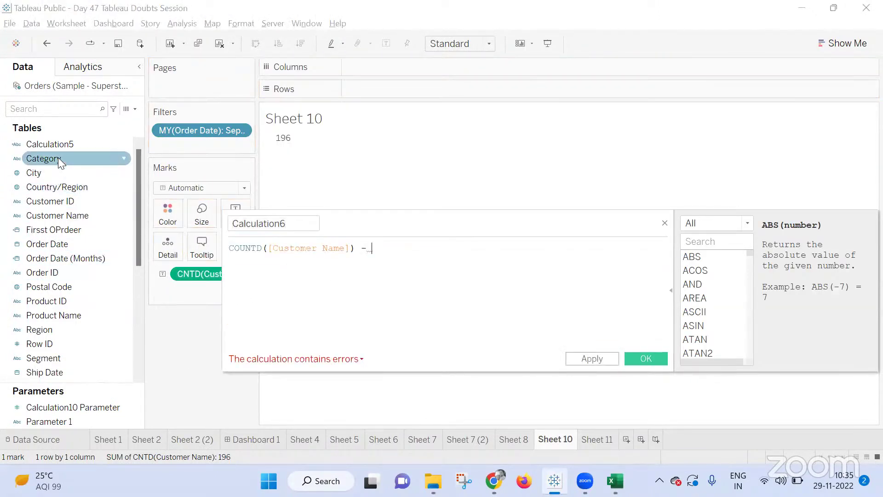
type("- countd")
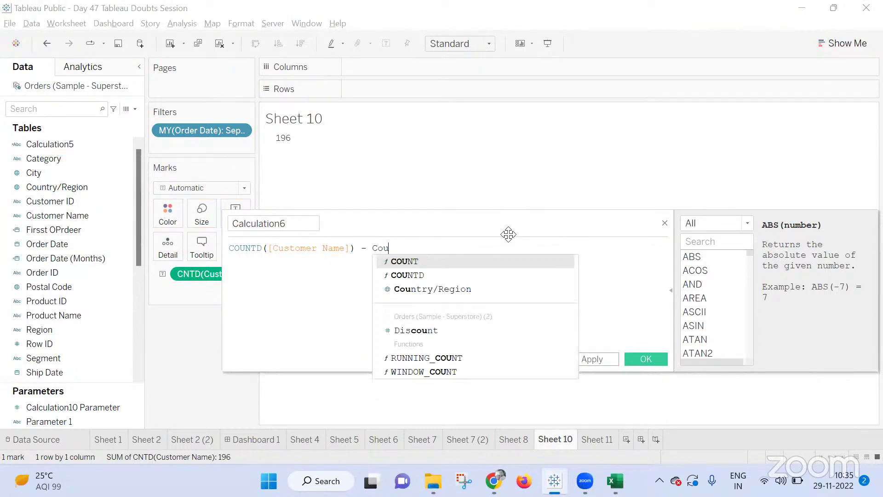
key("Return")
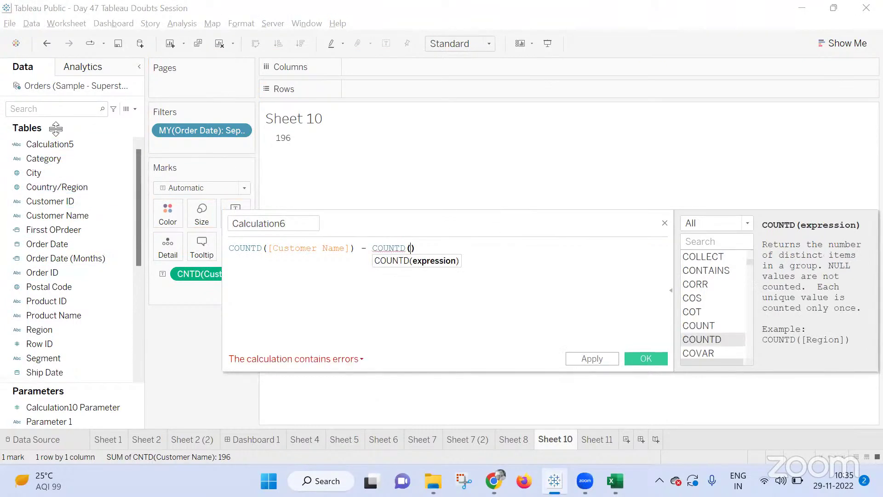
left_click_drag(48, 144, 409, 264)
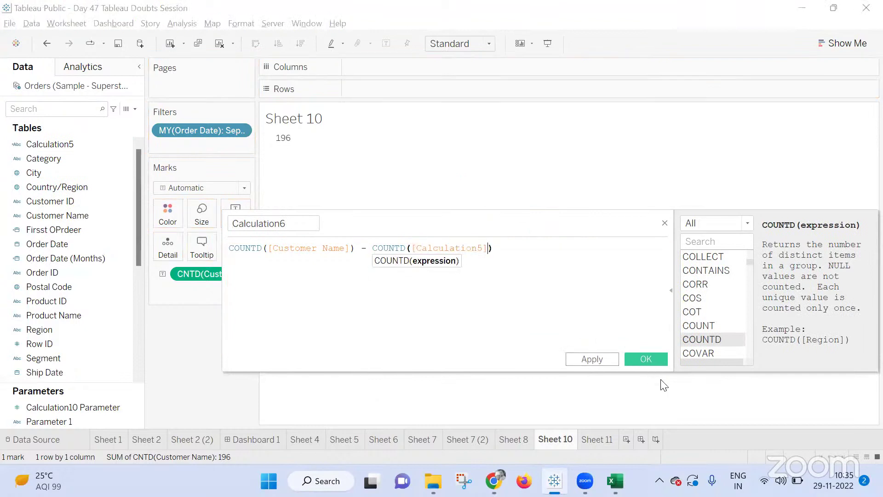
left_click(647, 359)
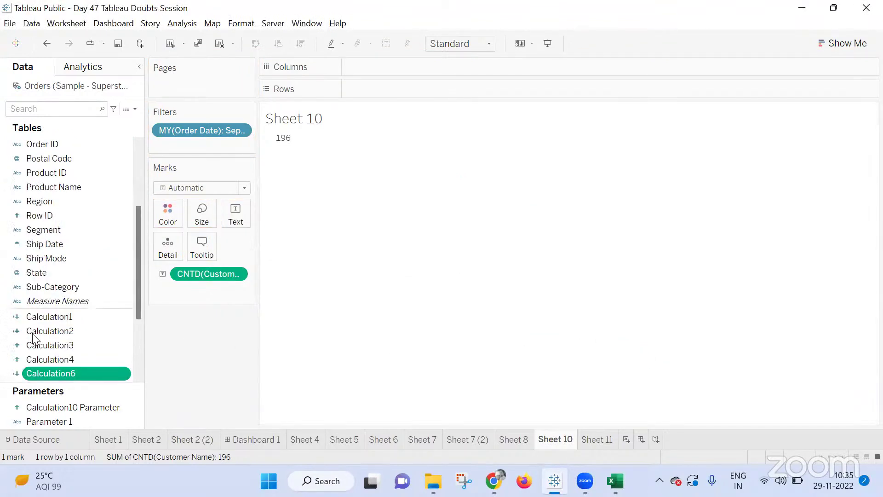
left_click_drag(53, 372, 235, 219)
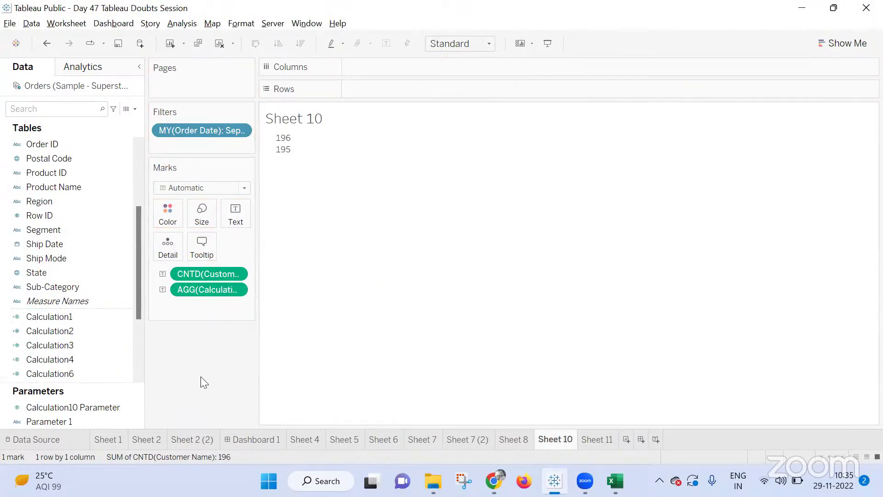
Open the Calculation5 field for editing
scroll(140, 327, "up", 3)
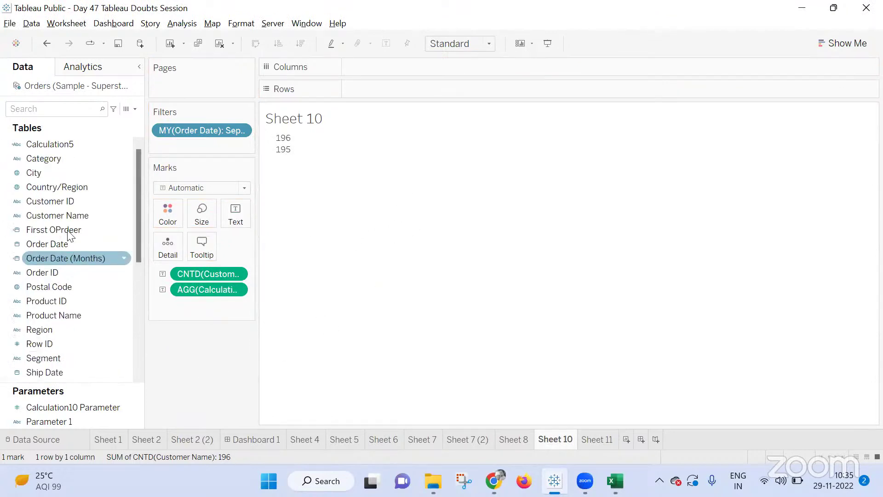
left_click(65, 145)
right_click(66, 152)
left_click(111, 219)
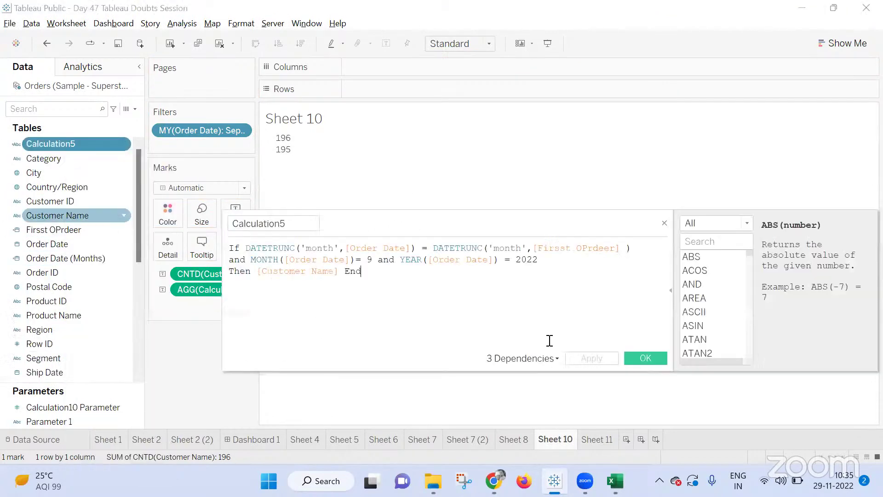
Review Calculation5's formula, examining the DATETRUNC comparison of order date with first order and the month and year conditions
left_click(566, 248)
left_click(556, 263)
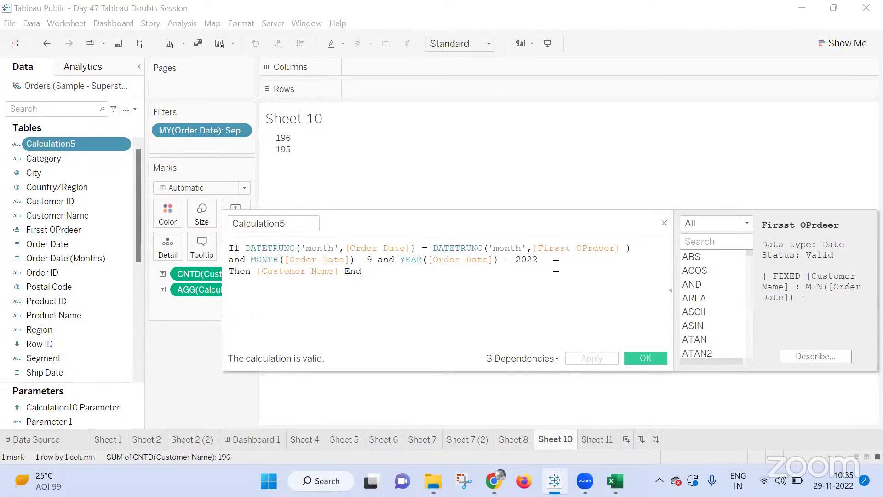
left_click_drag(543, 260, 229, 233)
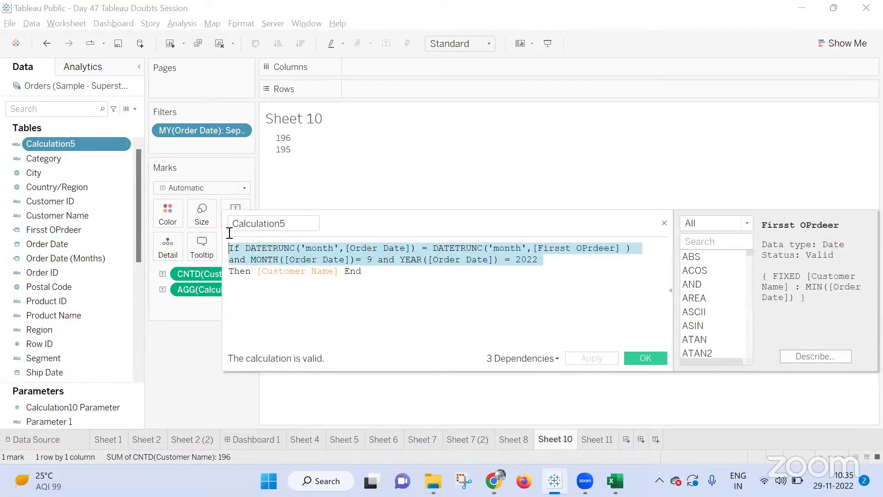
left_click(423, 320)
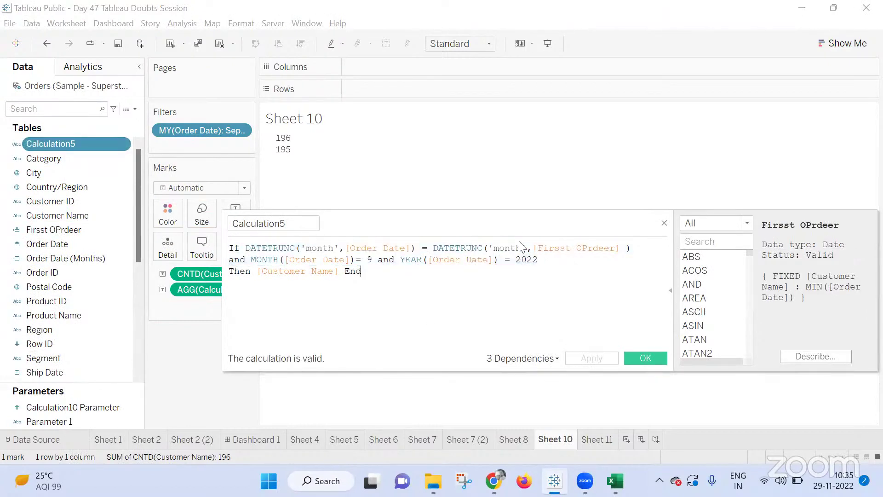
left_click(568, 249)
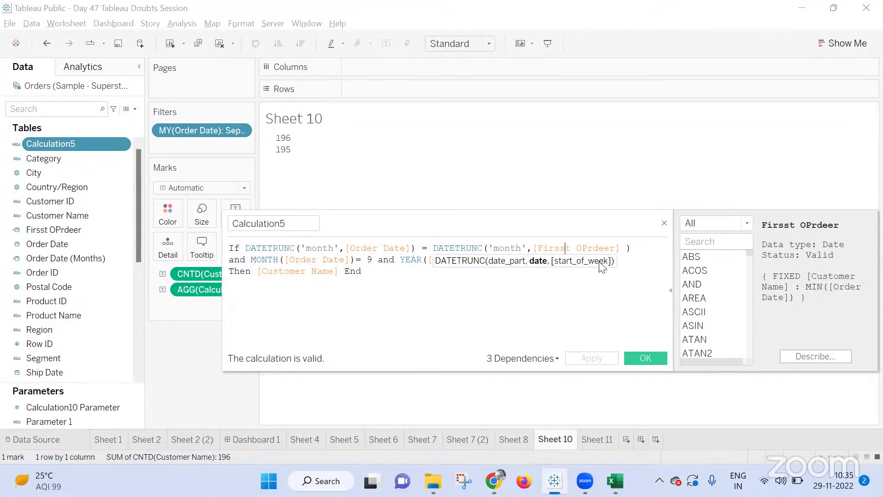
left_click(601, 269)
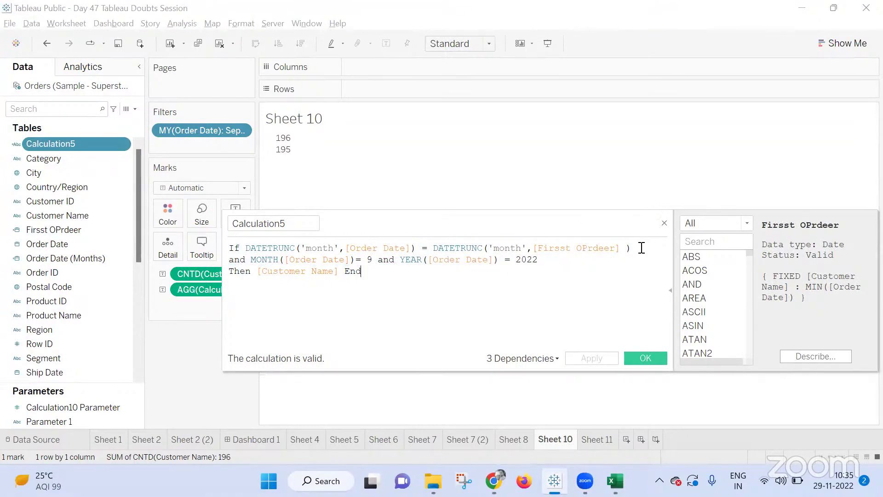
left_click_drag(641, 248, 349, 261)
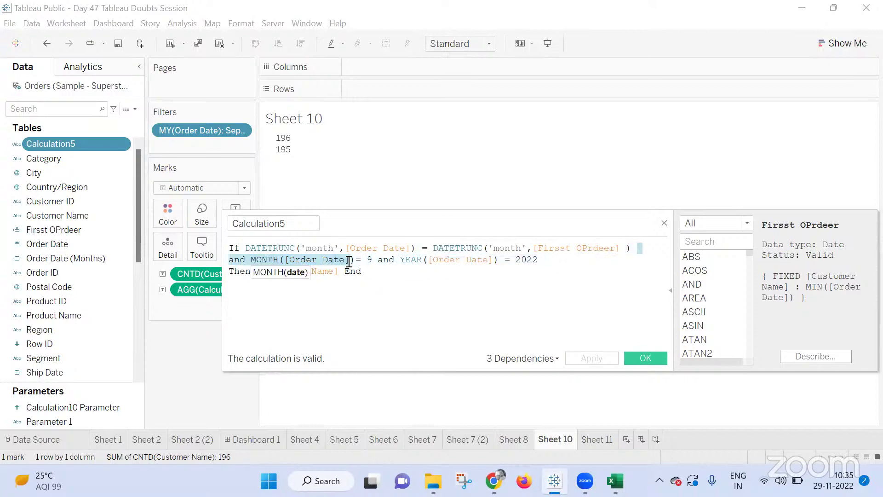
left_click(565, 272)
left_click_drag(643, 248, 249, 242)
left_click(573, 258)
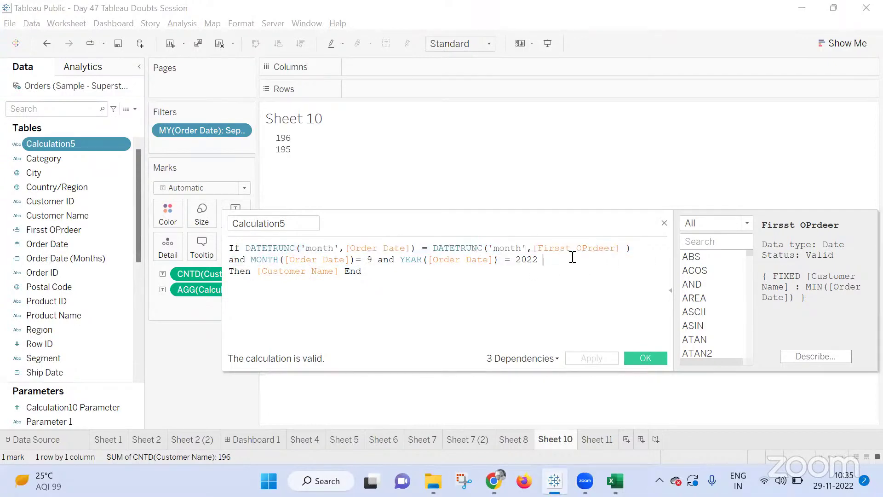
left_click_drag(572, 257, 465, 261)
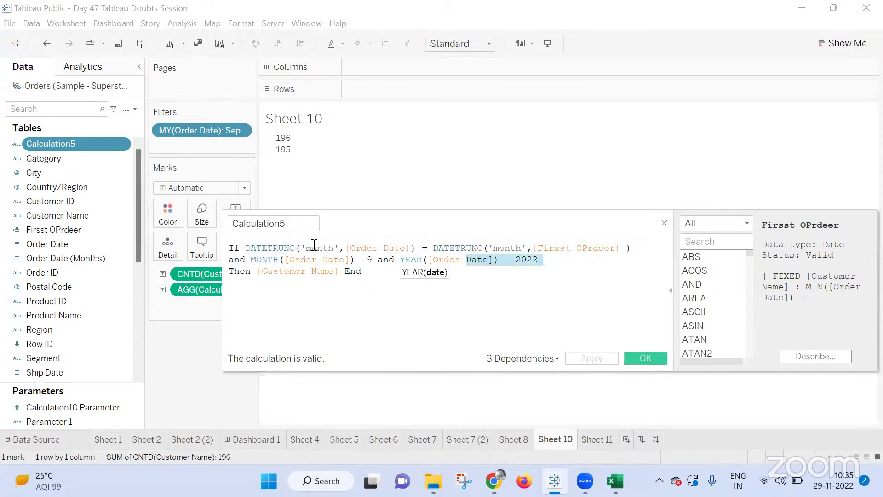
left_click(246, 249)
left_click_drag(246, 249, 641, 252)
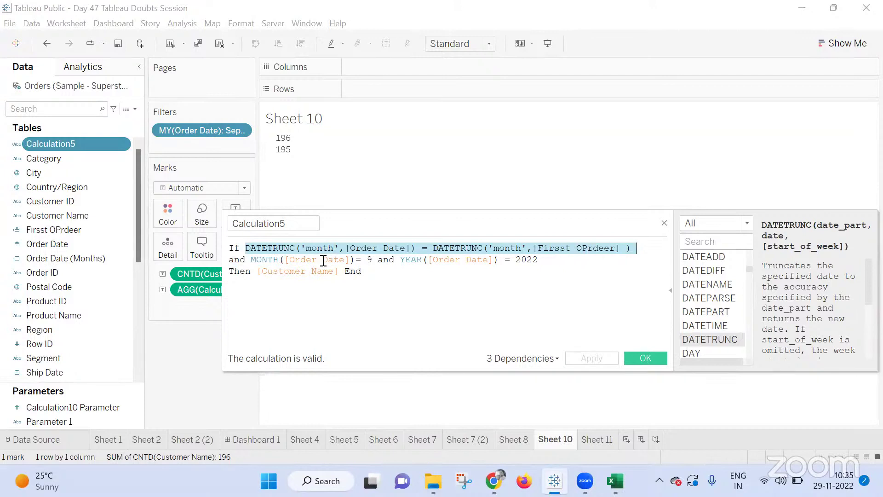
left_click_drag(247, 258, 561, 254)
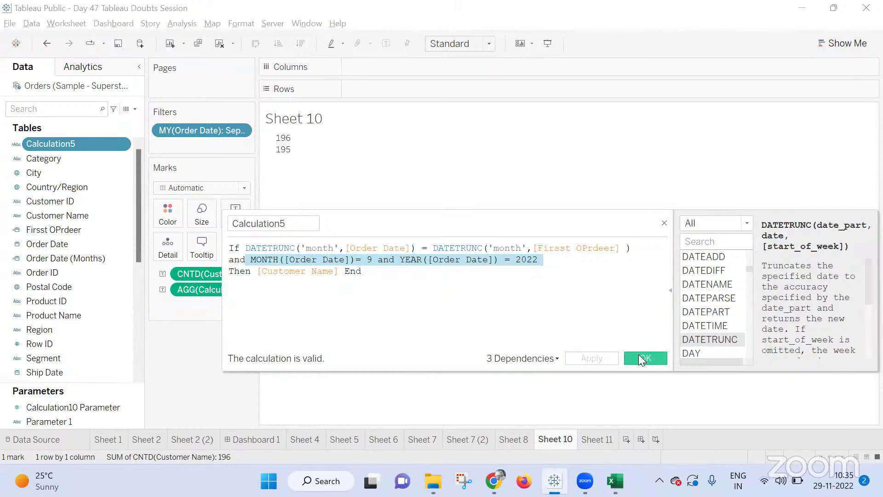
left_click(391, 258)
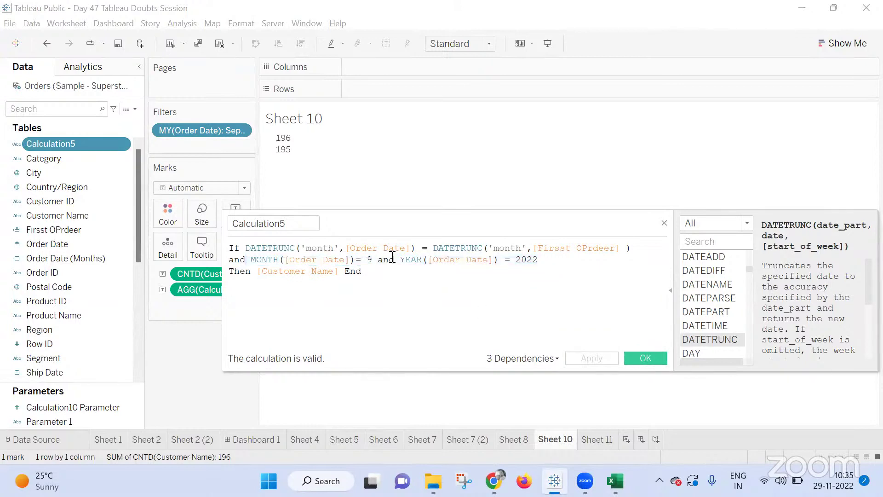
Go to Sheet 11, set the month comparison in Calculation5 to 10, and apply the change
left_click(598, 439)
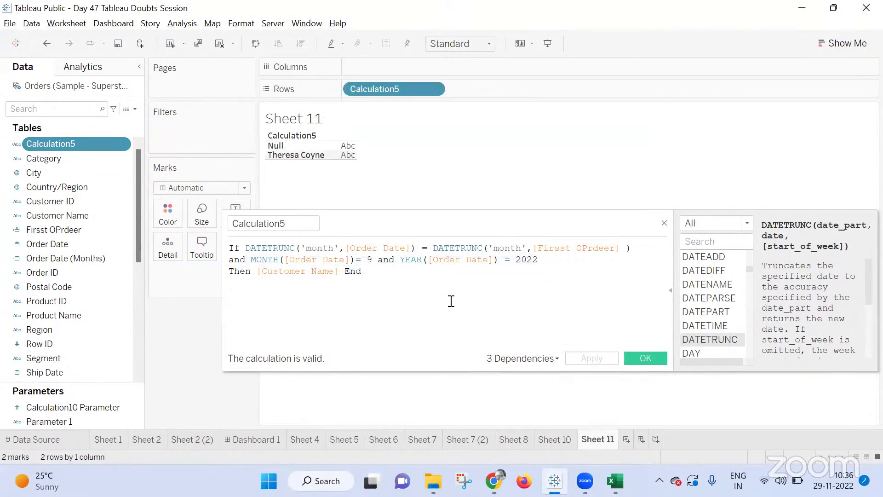
left_click(374, 255)
key("BackSpace")
type("10")
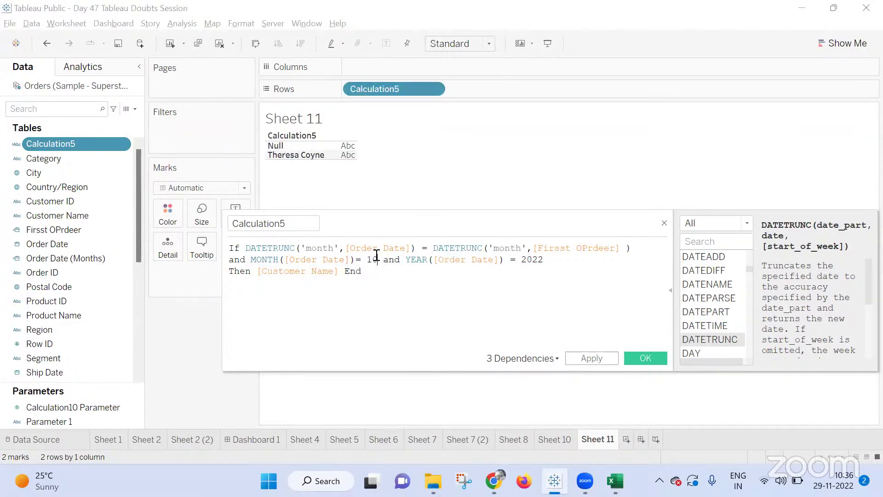
left_click(592, 359)
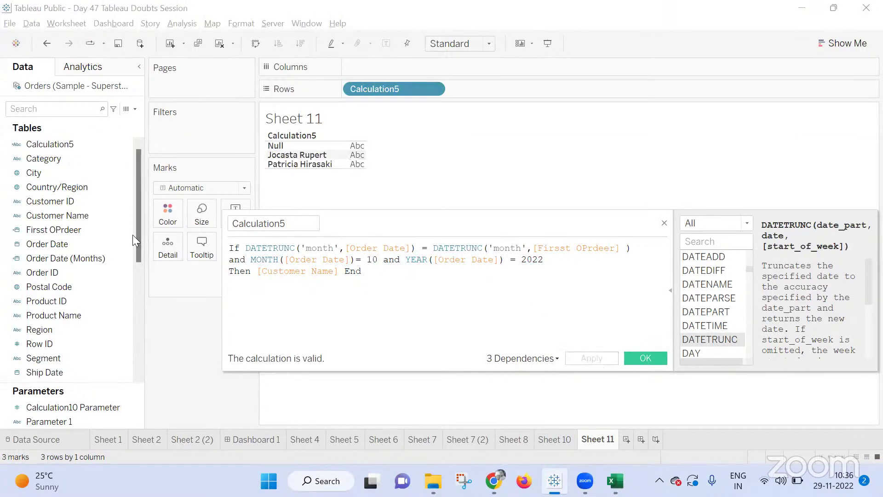
Add Firsst OPrdeer to the view as a discrete exact date and place it in rows after Calculation5
left_click_drag(55, 230, 396, 70)
right_click(396, 71)
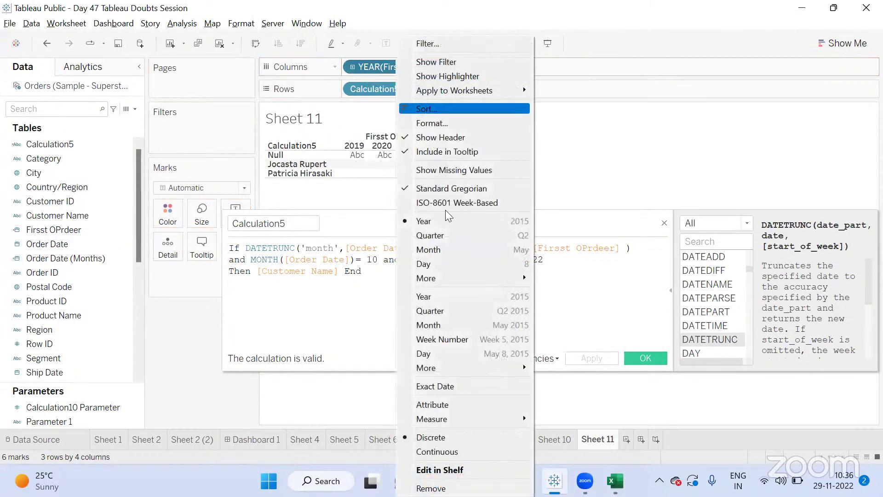
left_click(459, 385)
right_click(419, 69)
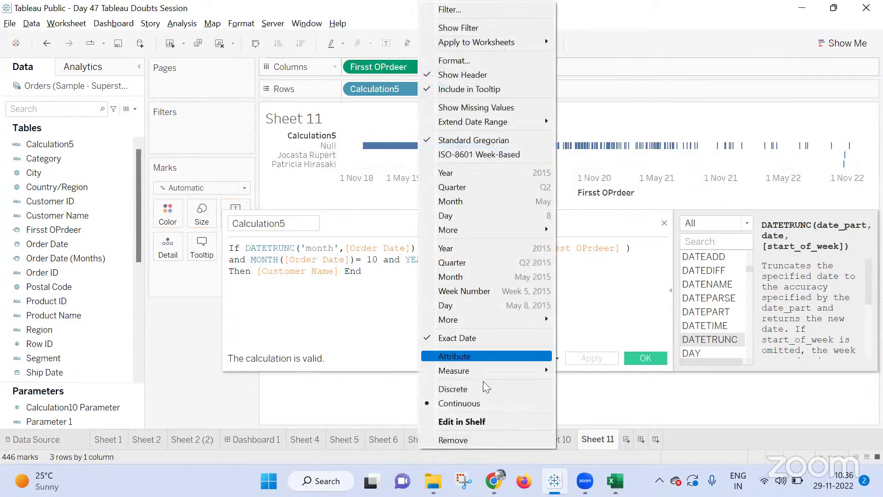
left_click(481, 388)
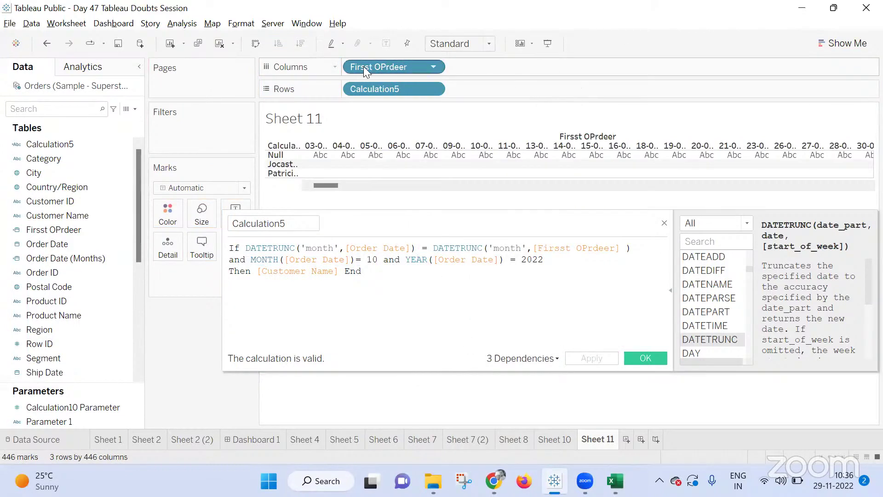
left_click_drag(363, 66, 476, 84)
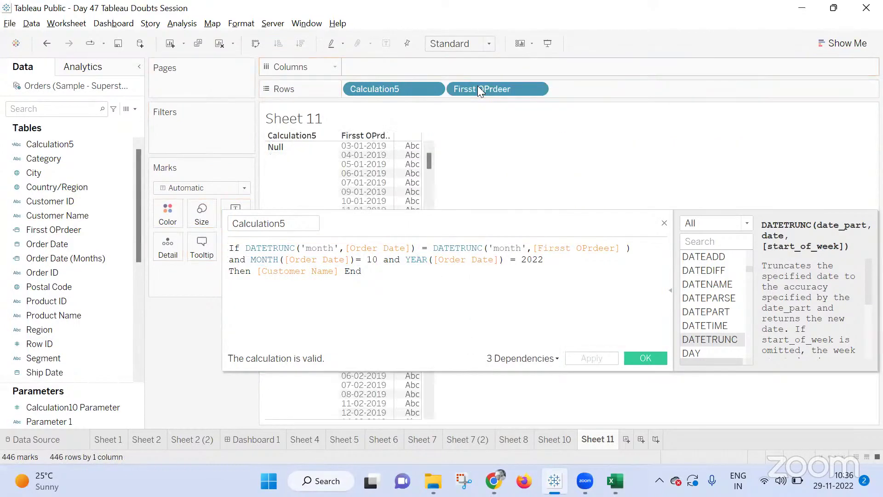
Exclude the Null member of Calculation5 from the Sheet 11 list
left_click(302, 178)
right_click(302, 180)
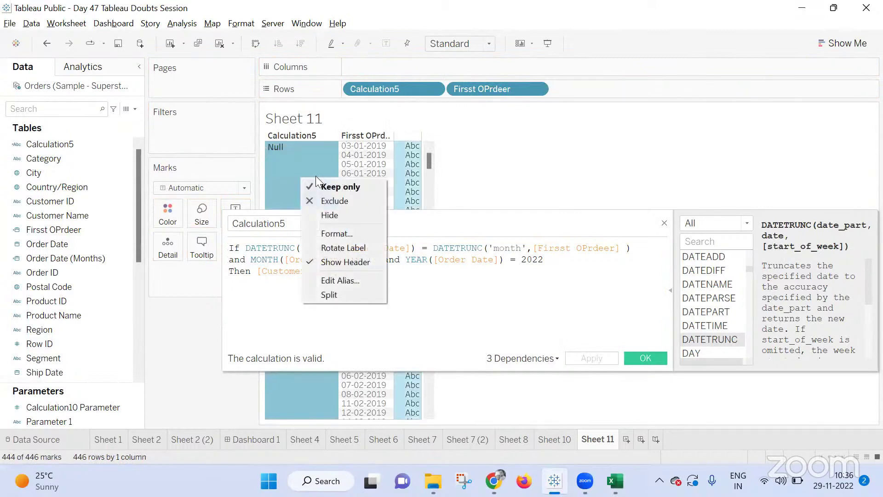
left_click(337, 201)
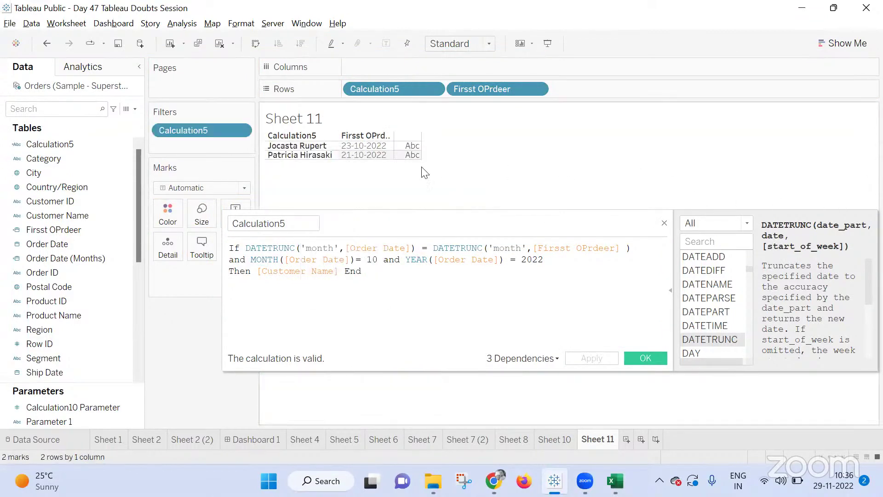
Set the month comparison in Calculation5 to 11, apply the change, and close the calculation editor
left_click(379, 261)
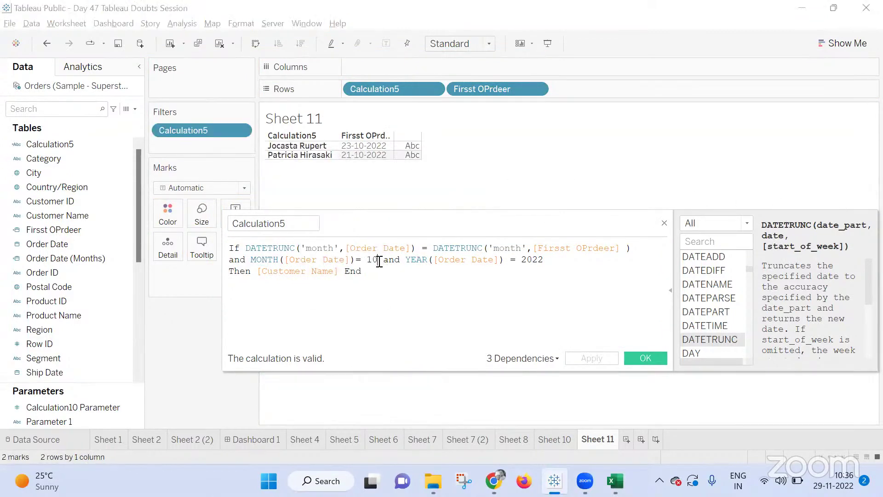
key("BackSpace")
type("1")
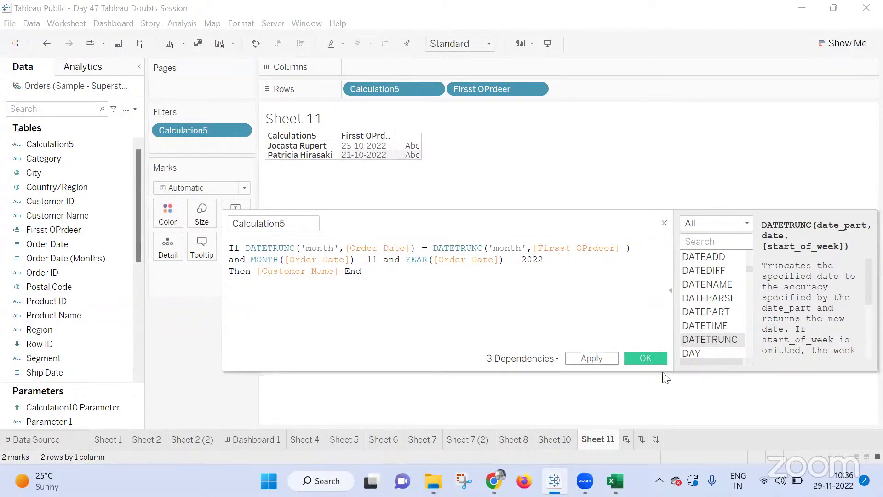
left_click(587, 358)
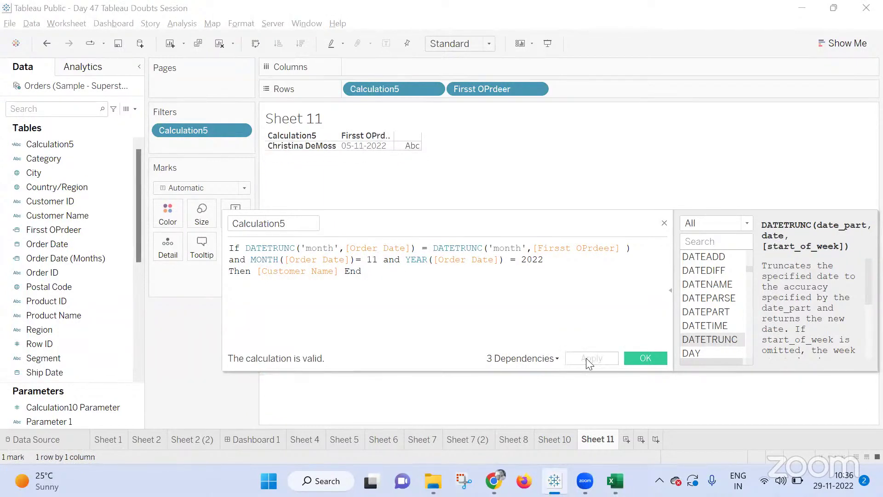
left_click(641, 358)
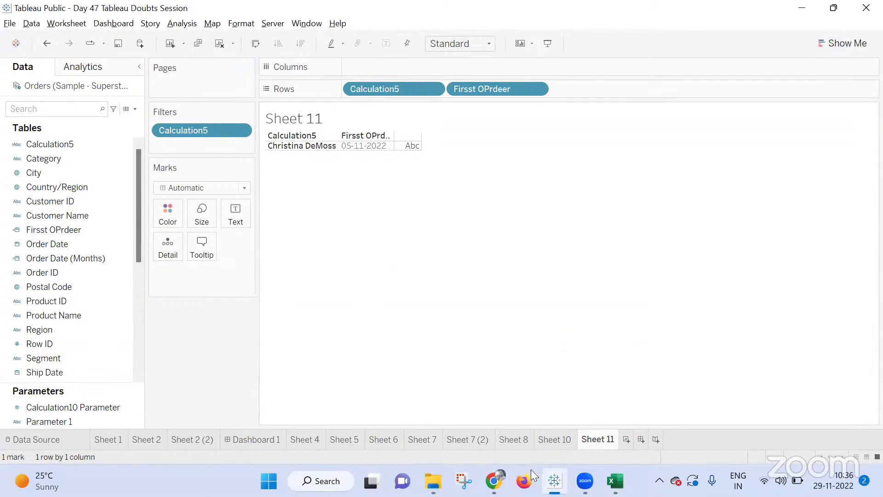
Check the Google Meet call in Chrome for participant activity and return to the Tableau workbook
mouse_move(494, 481)
left_click(436, 417)
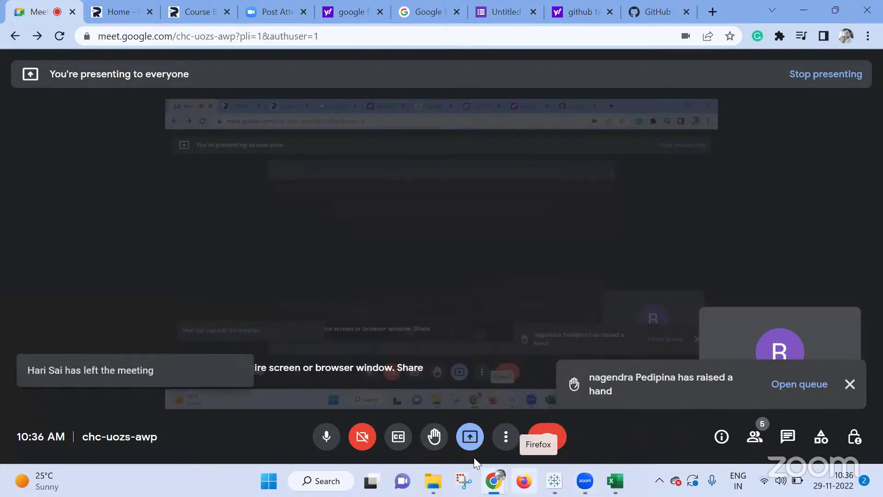
left_click(555, 480)
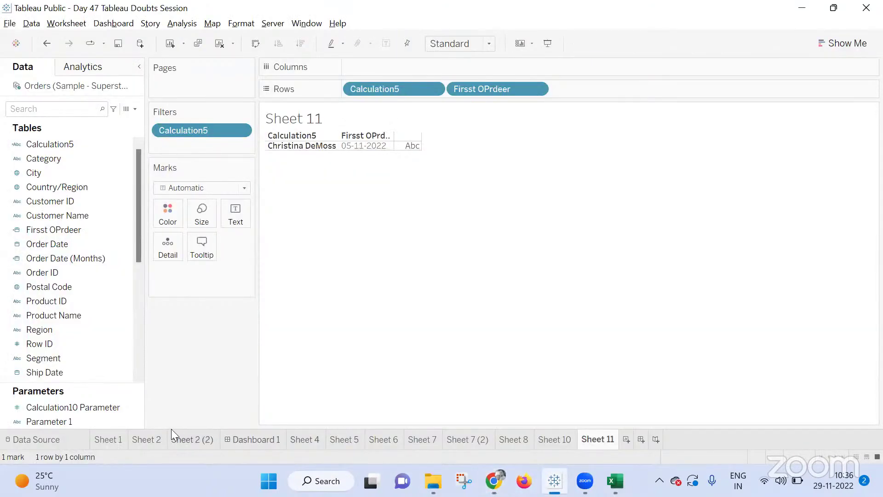
From Sheet 1, start saving the workbook to Tableau Public under a new name and try signing in with the account e-mail and password
left_click(106, 440)
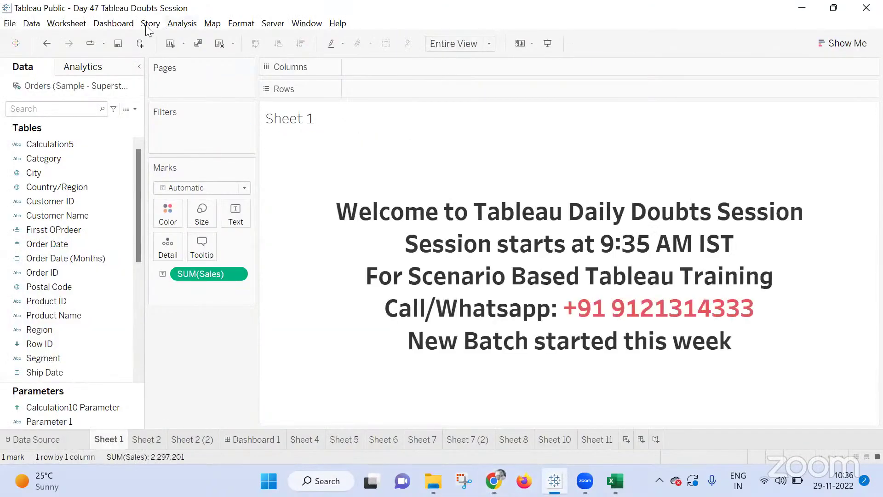
left_click(2, 24)
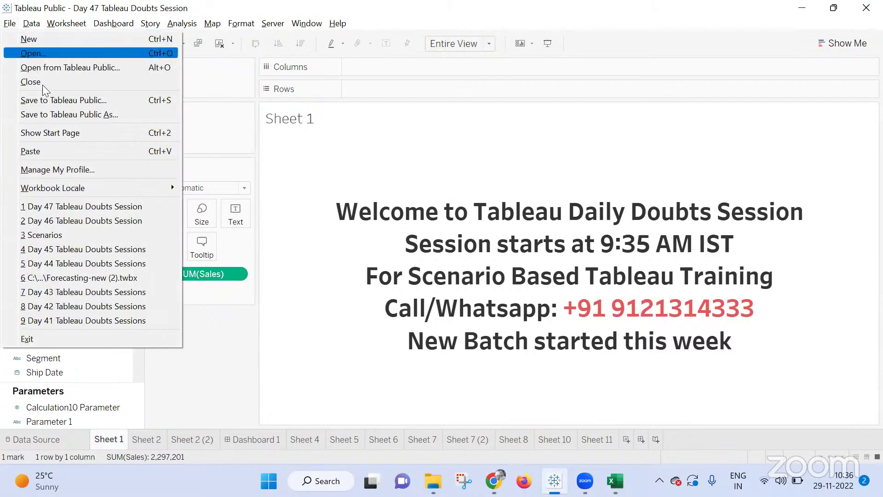
left_click(60, 112)
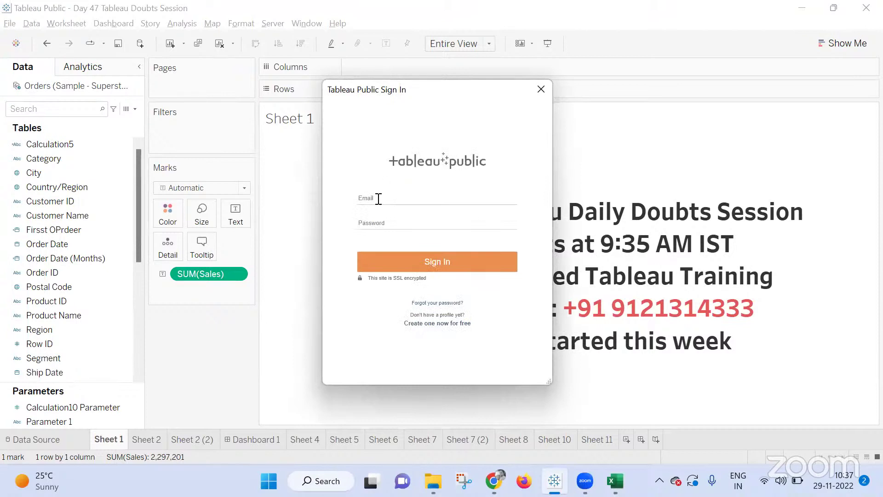
left_click(379, 199)
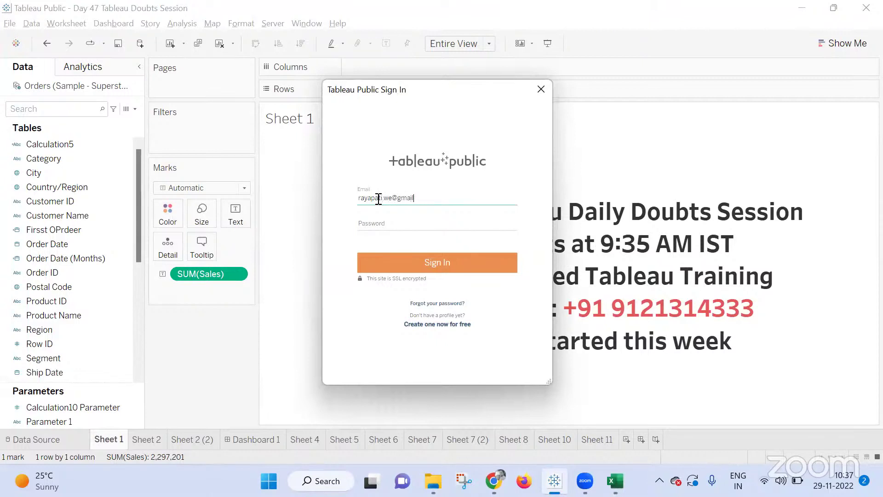
left_click(404, 229)
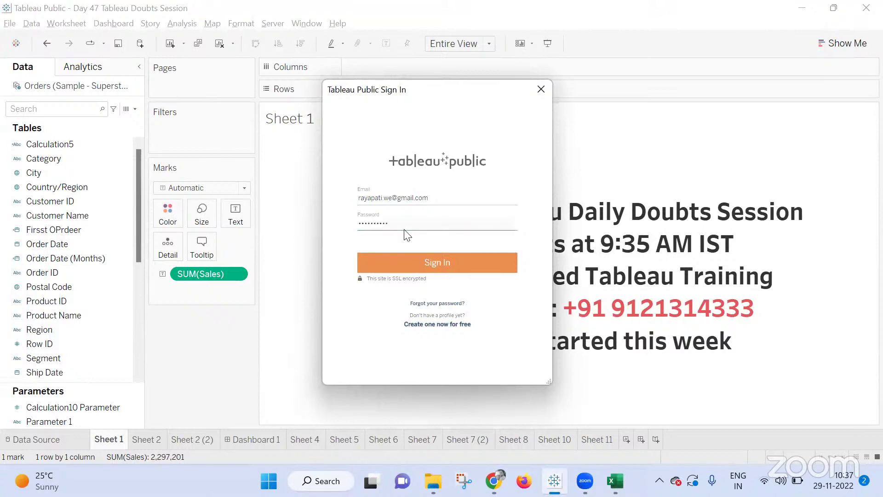
left_click(417, 263)
Re-enter the account password and sign in to Tableau Public
left_click_drag(412, 222, 287, 214)
type("•")
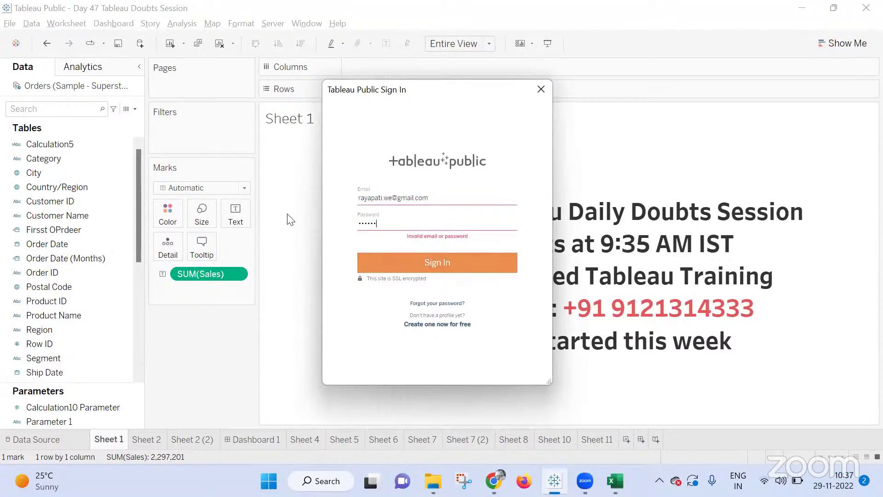
key("Return")
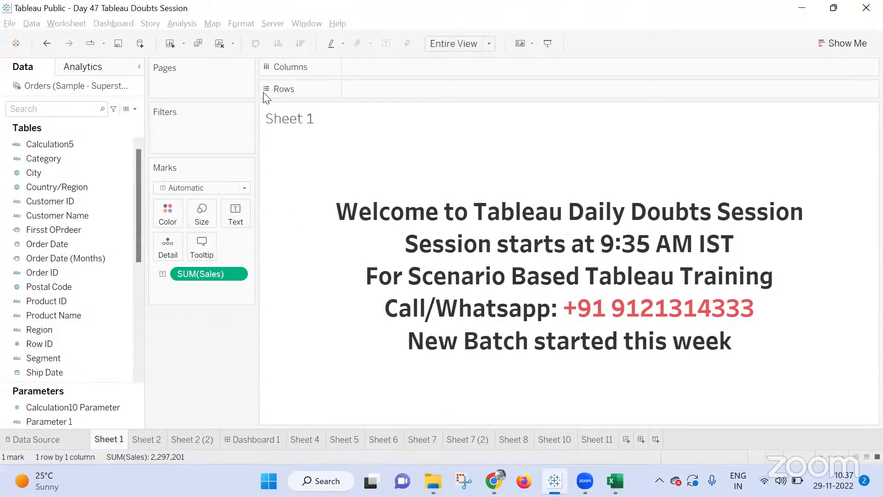
Title the workbook "Day 48 Tableau Doubts Session" and save it to Tableau Public
key("ctrl+s")
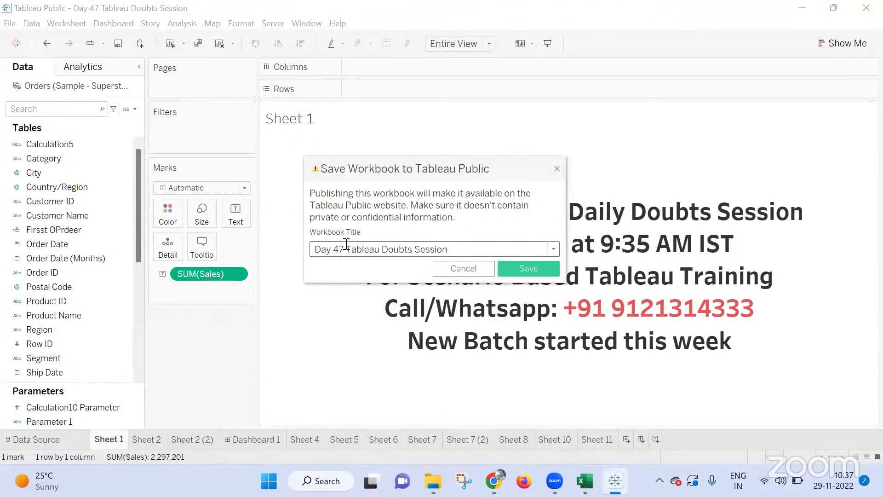
key("BackSpace")
type("8")
left_click(522, 263)
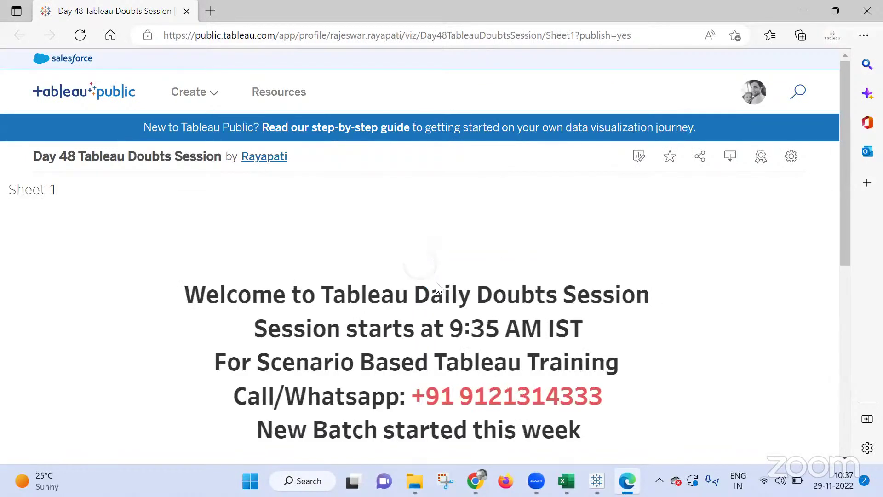
Review the published workbook's web page down to its details section and return to Tableau
scroll(437, 287, "down", 1)
scroll(437, 288, "down", 5)
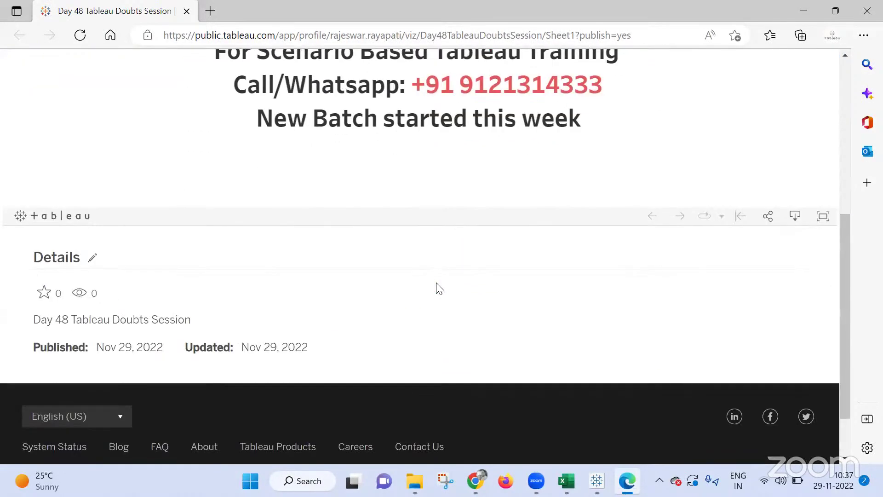
scroll(439, 289, "up", 7)
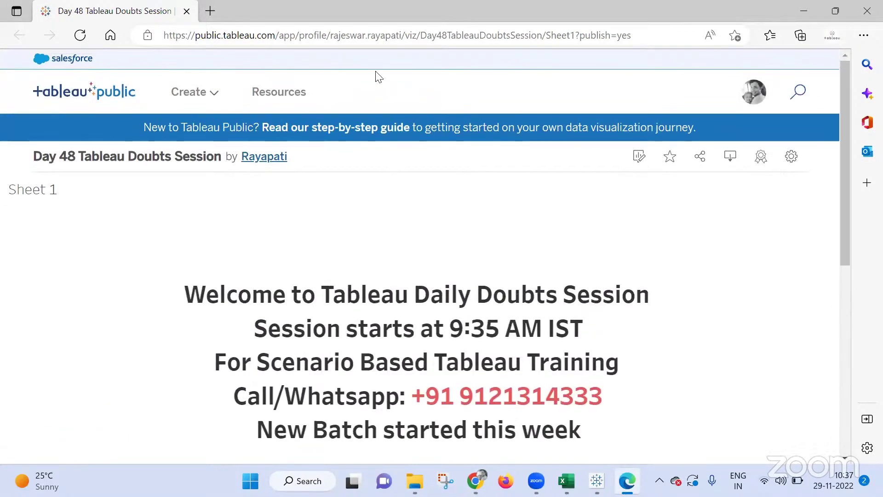
mouse_move(407, 222)
key("alt+Tab")
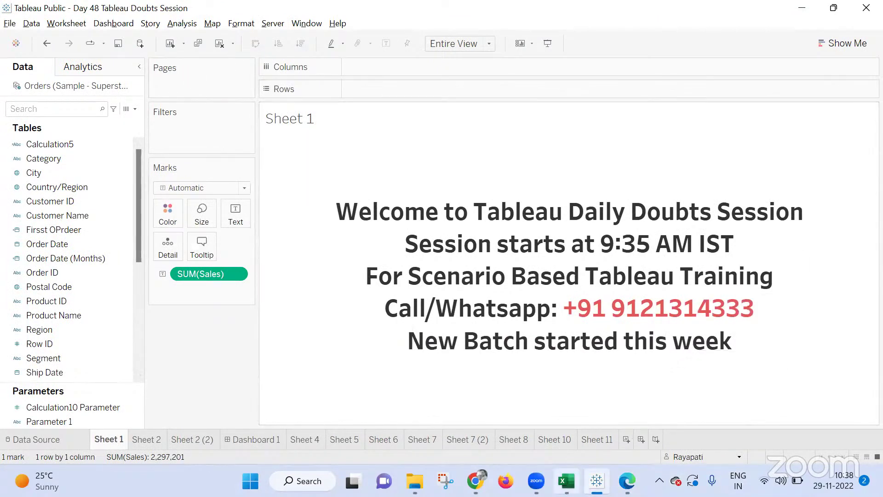
Switch to the Google Meet call in Chrome, mute the microphone, and end the meeting for everyone
mouse_move(475, 480)
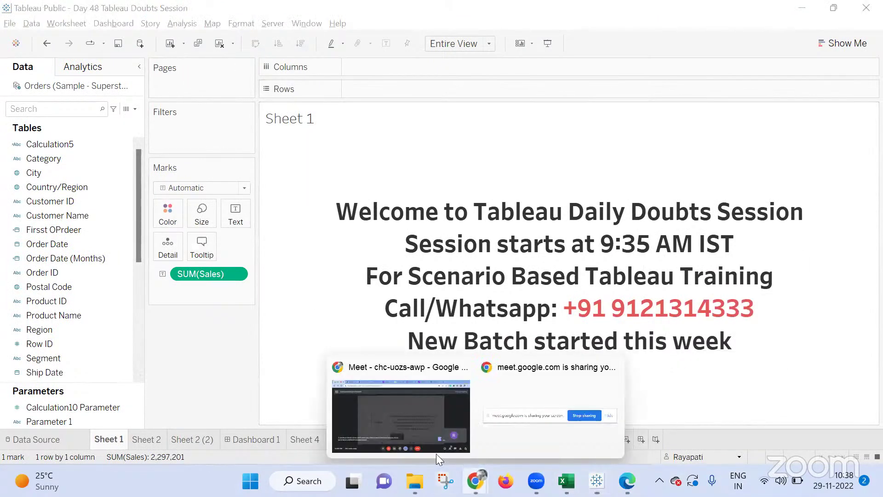
left_click(417, 429)
left_click(324, 438)
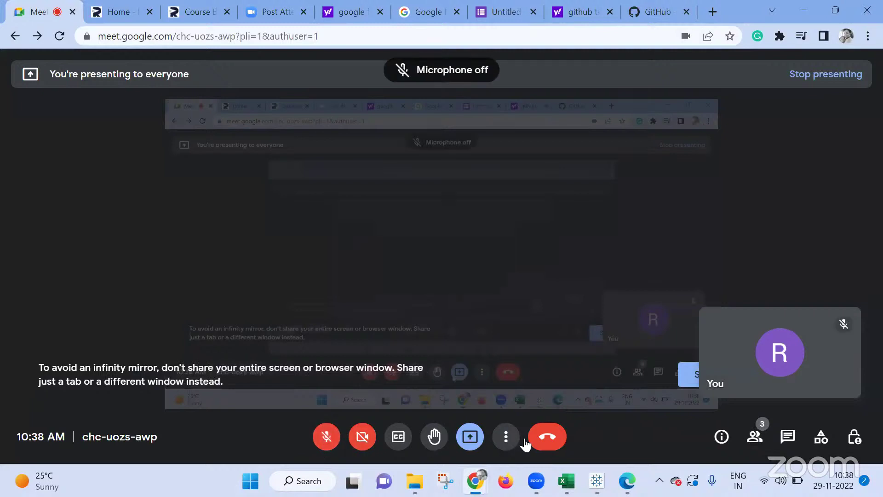
left_click(548, 437)
left_click(517, 328)
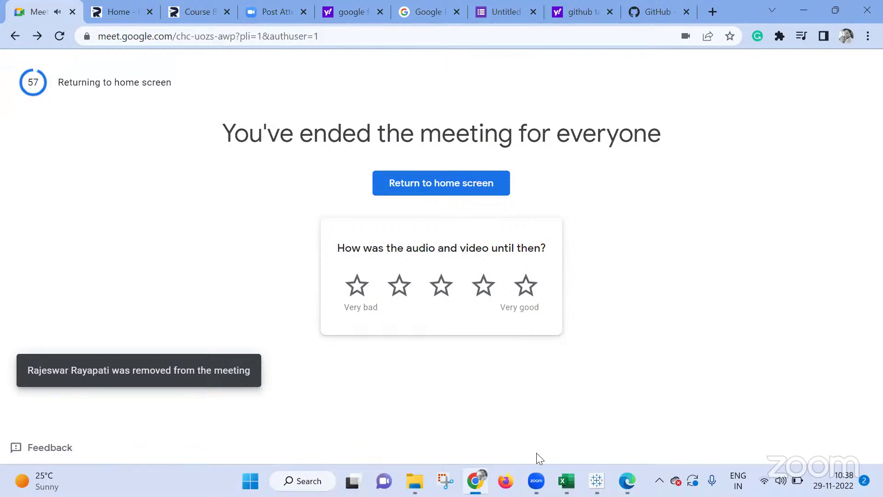
Switch back to the Tableau Public window showing the welcome text on Sheet 1
mouse_move(597, 481)
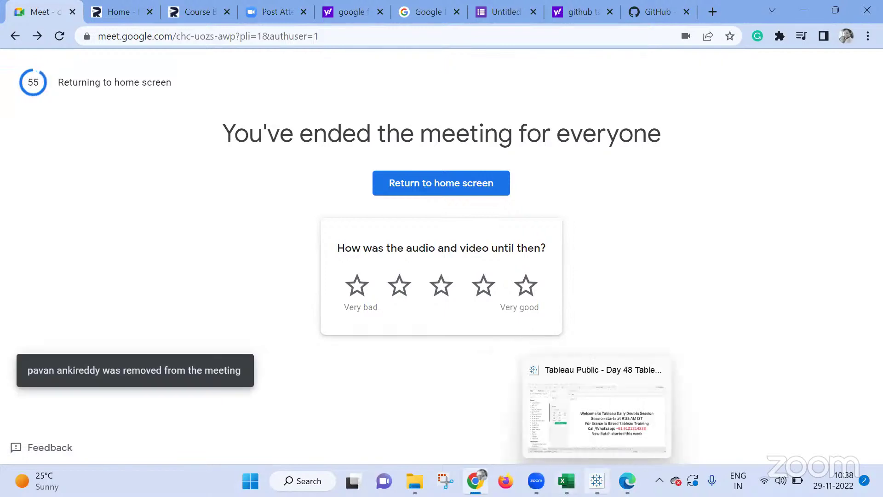
left_click(596, 409)
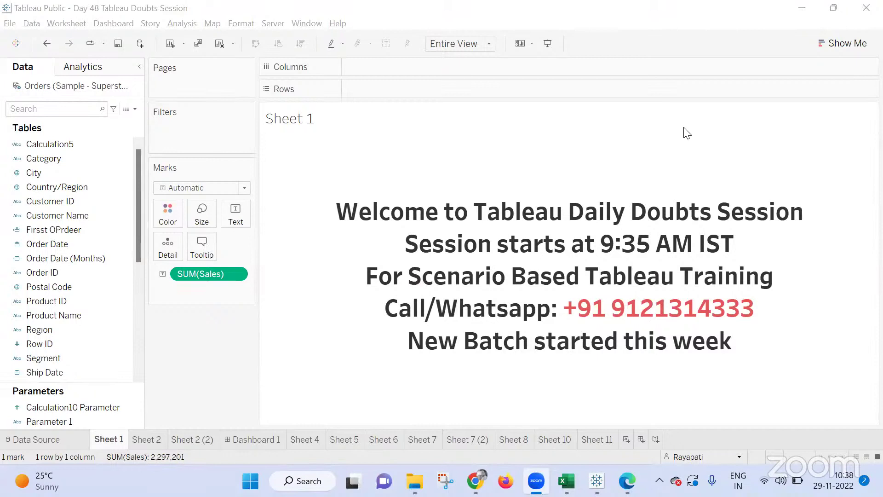
left_click(715, 159)
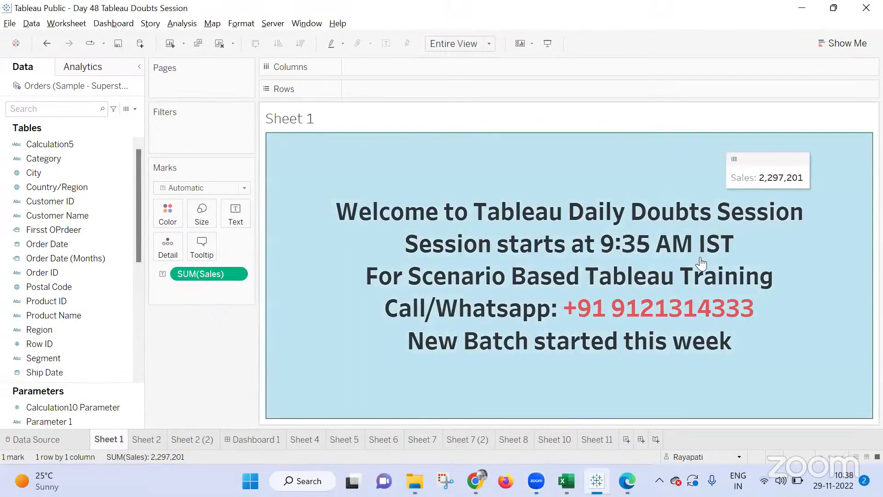